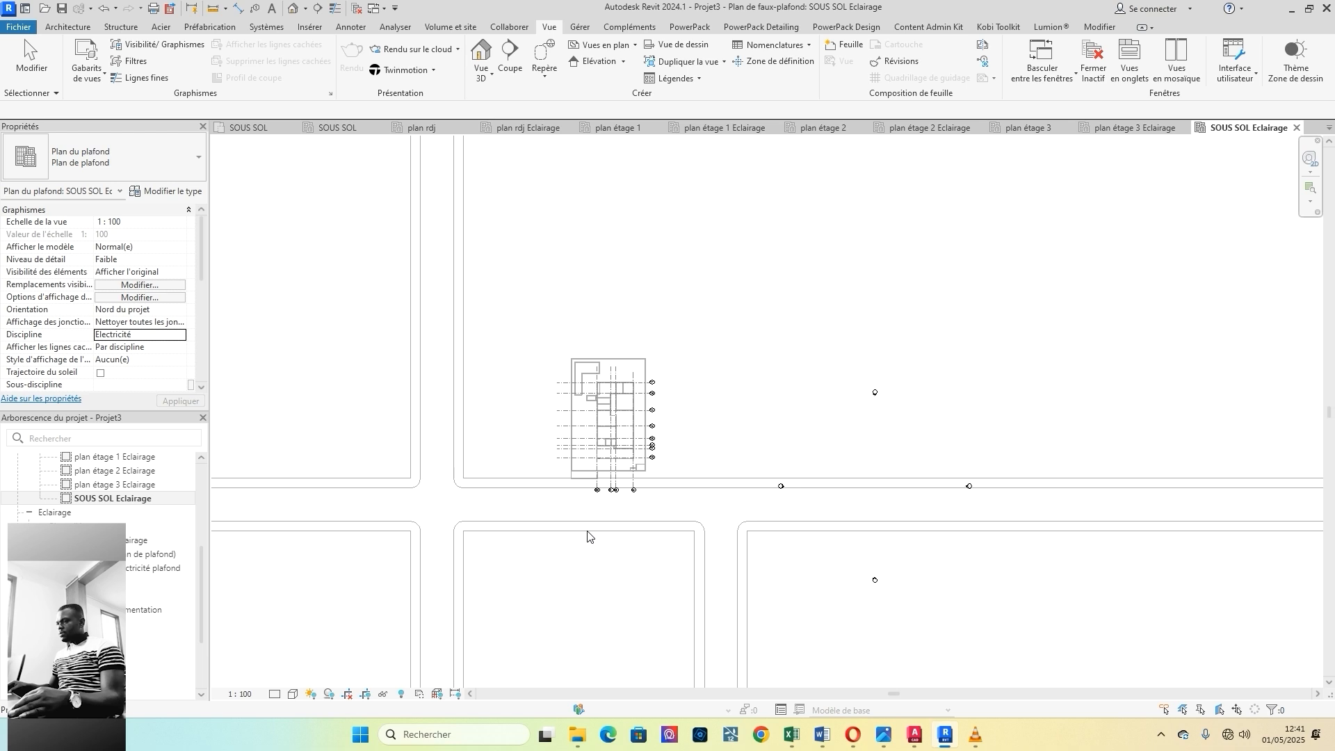
Step: Open the ceiling plan view Niveau 0 - Electricité plafond
{"action": "scroll", "coordinate": [629, 450], "scroll_direction": "up", "scroll_amount": 5}
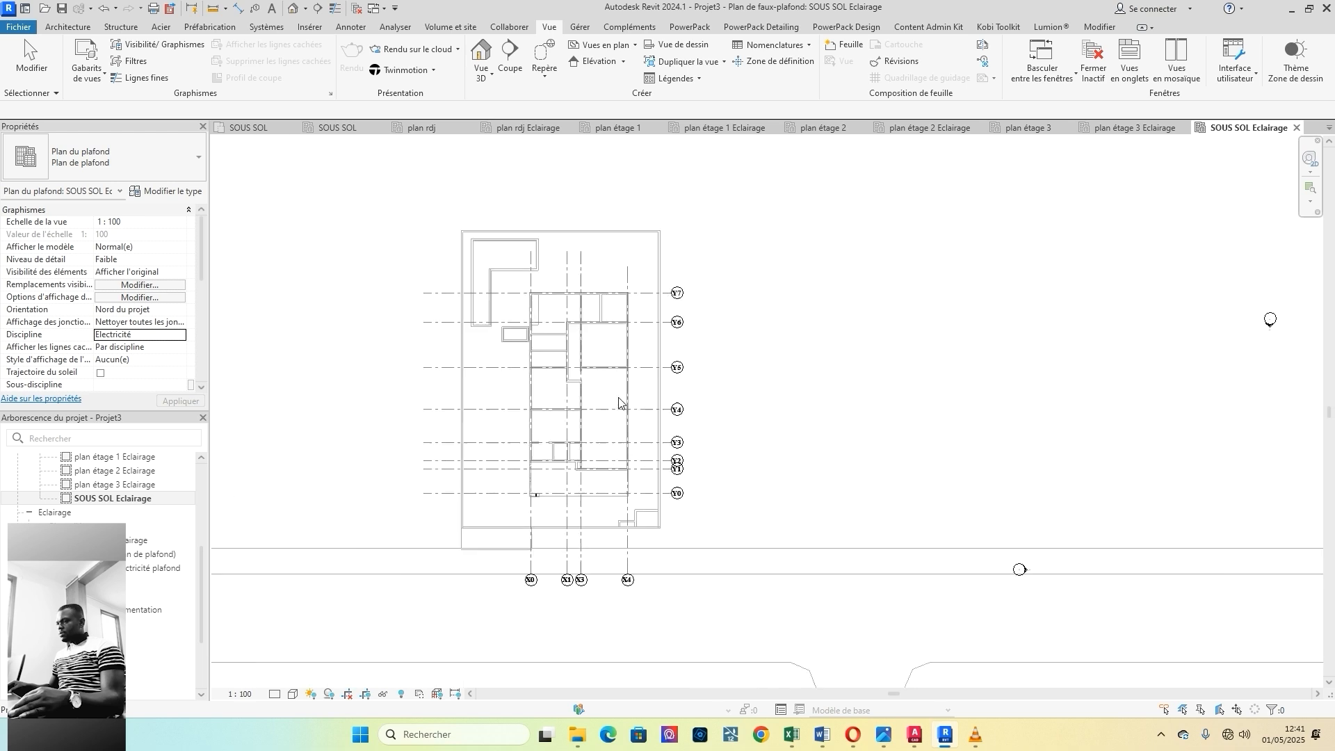
{"action": "key", "text": "Escape"}
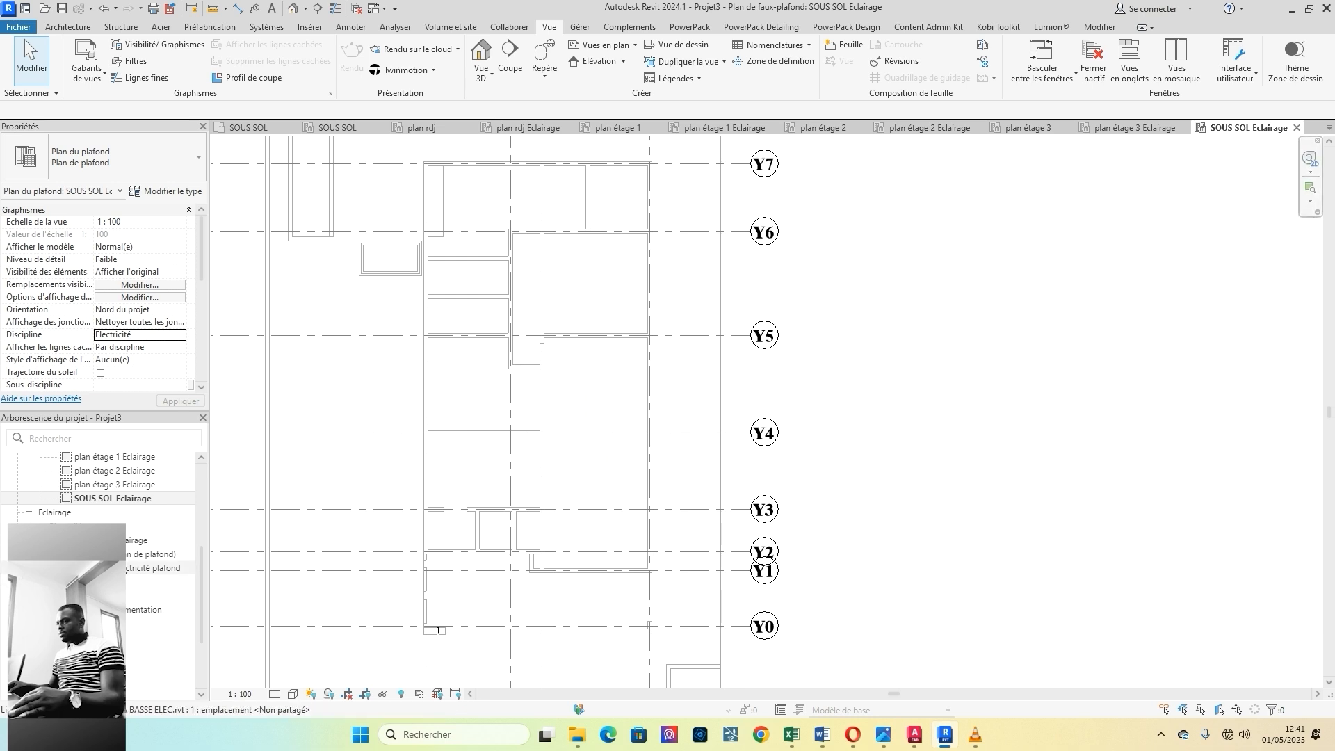
{"action": "scroll", "coordinate": [84, 550], "scroll_direction": "up", "scroll_amount": 2}
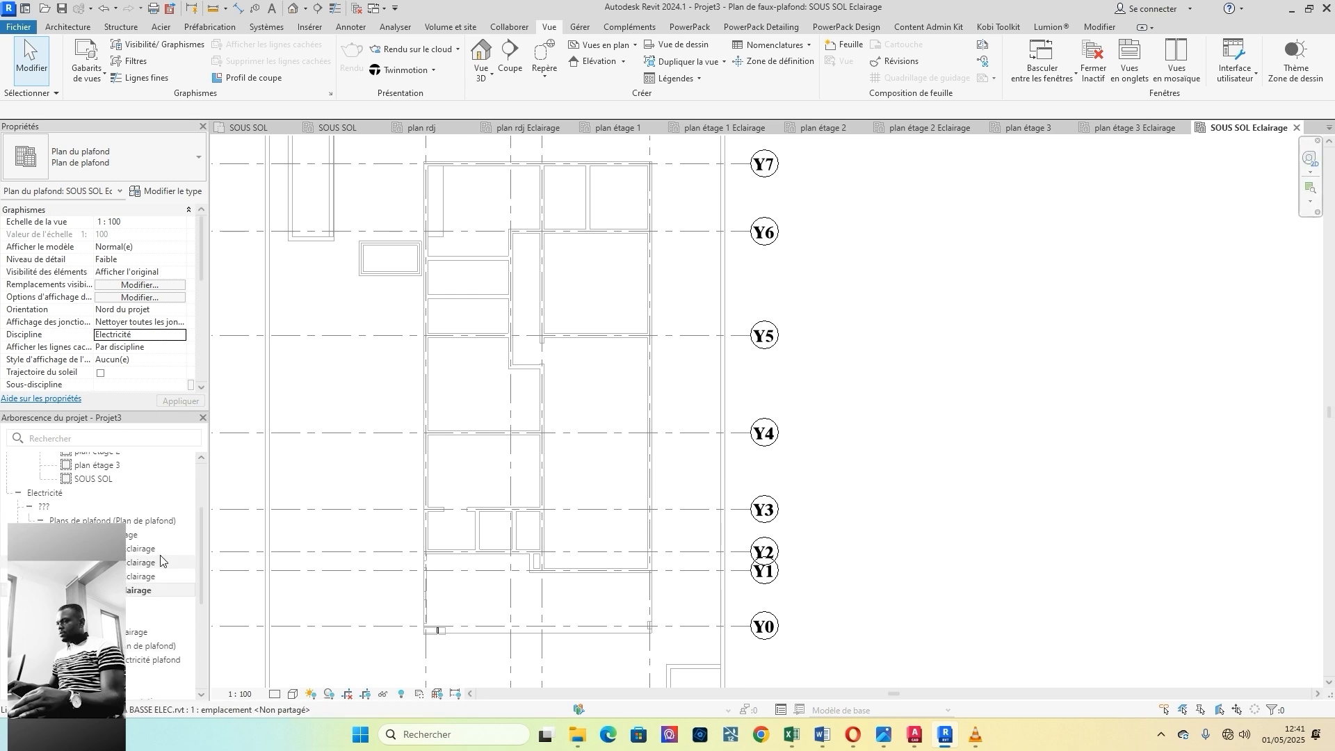
{"action": "scroll", "coordinate": [546, 510], "scroll_direction": "down", "scroll_amount": 2}
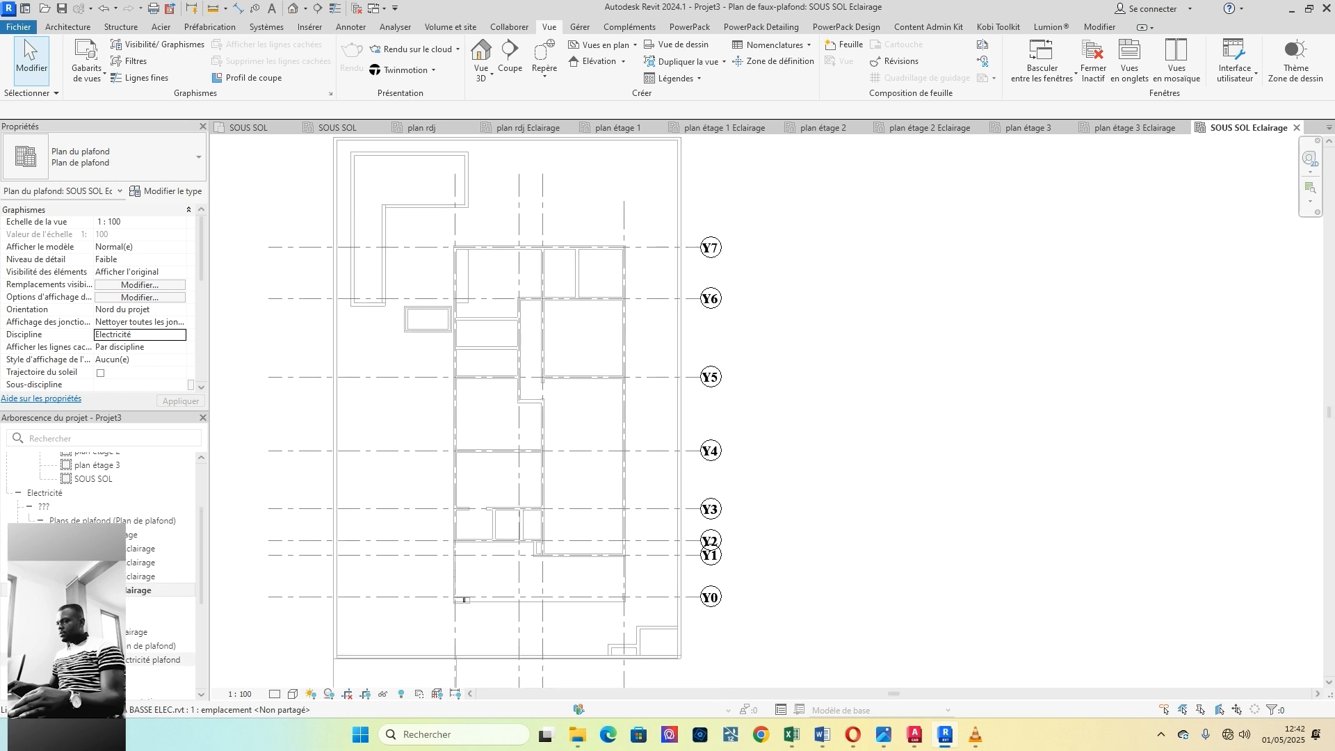
{"action": "scroll", "coordinate": [104, 543], "scroll_direction": "down", "scroll_amount": 1}
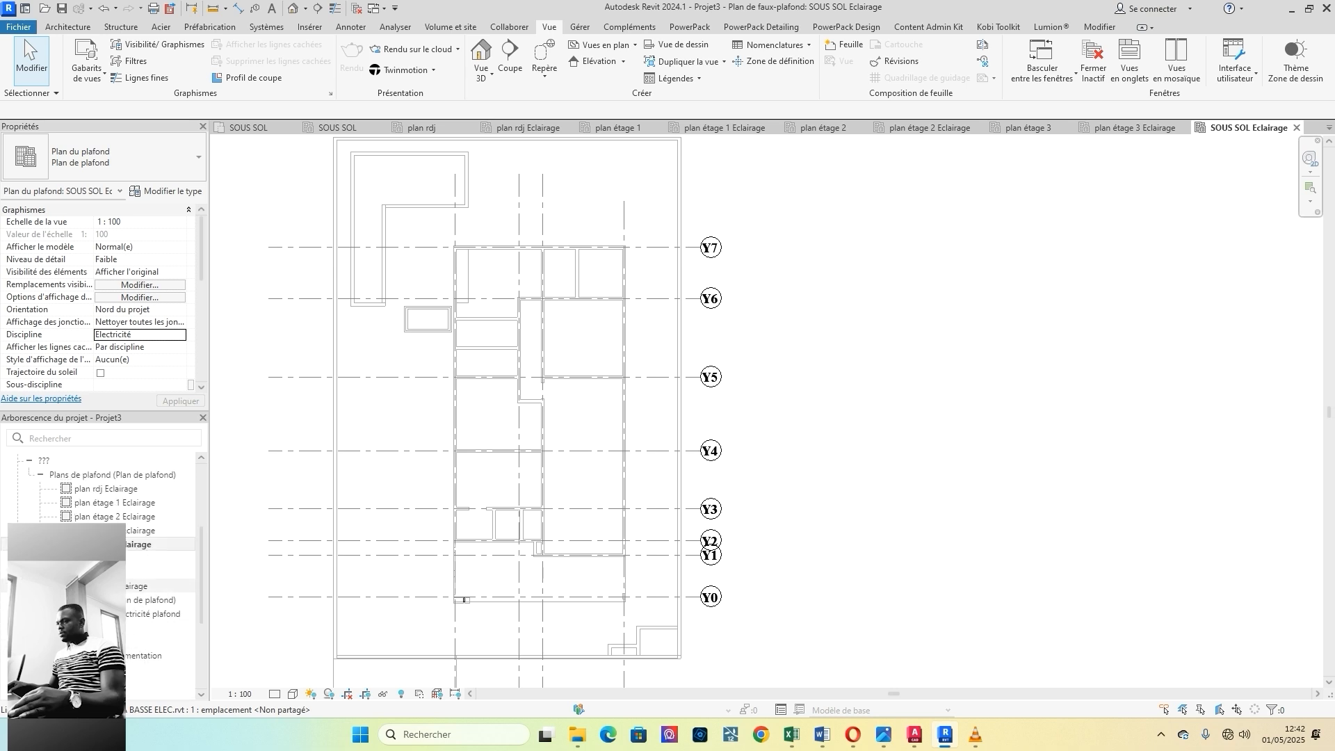
{"action": "left_click", "coordinate": [139, 585]}
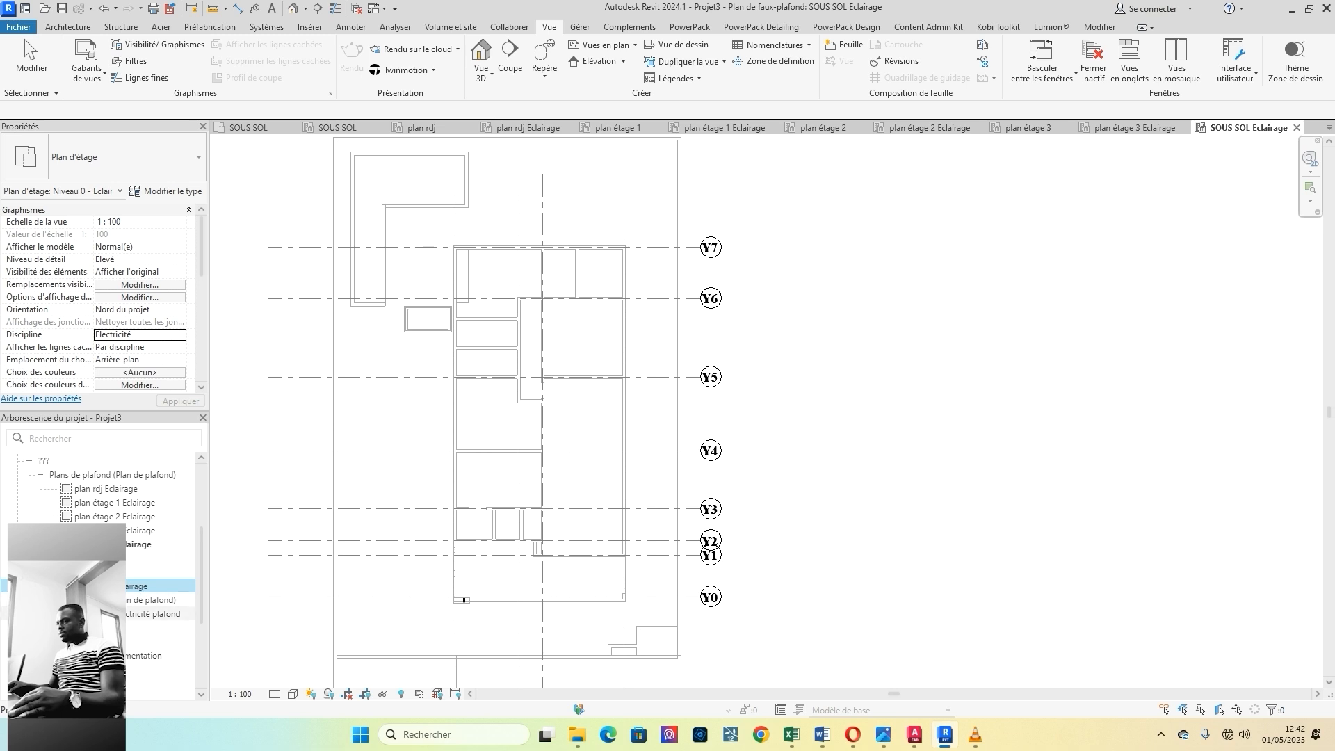
{"action": "left_click", "coordinate": [138, 616]}
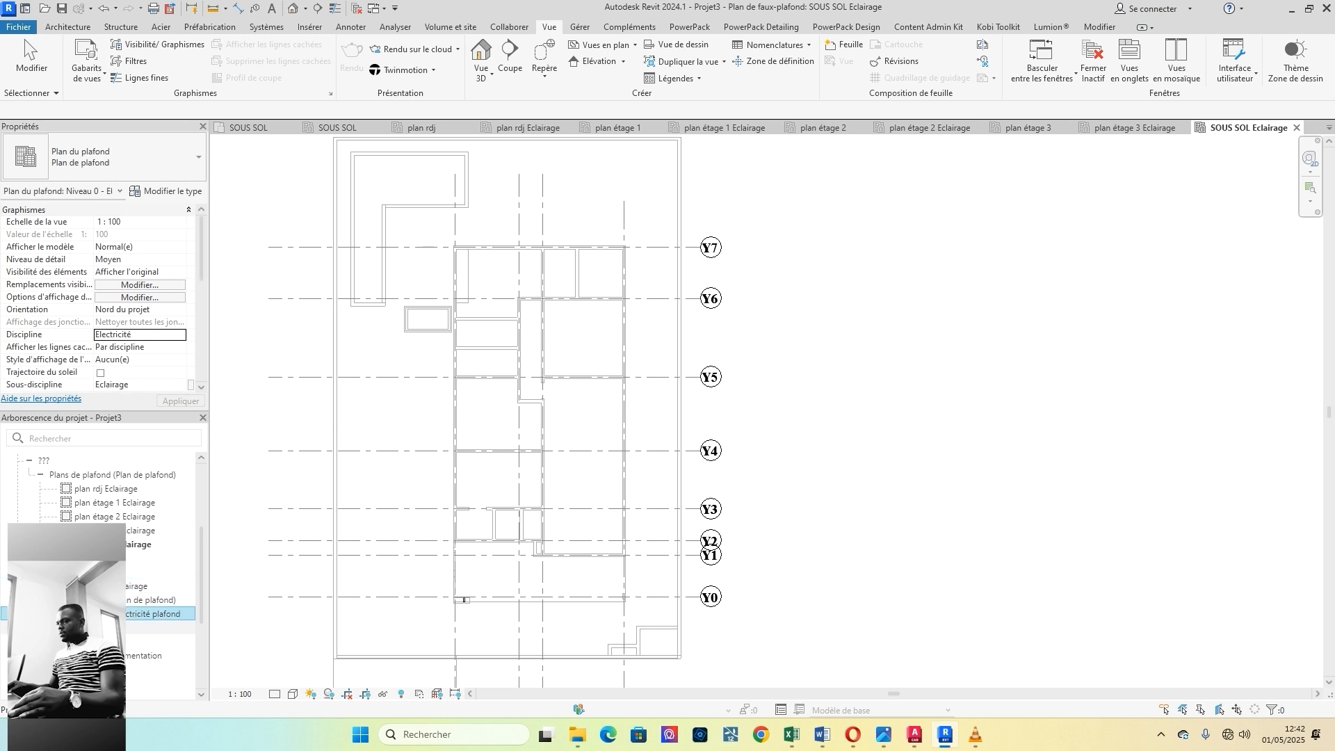
{"action": "double_click", "coordinate": [141, 616]}
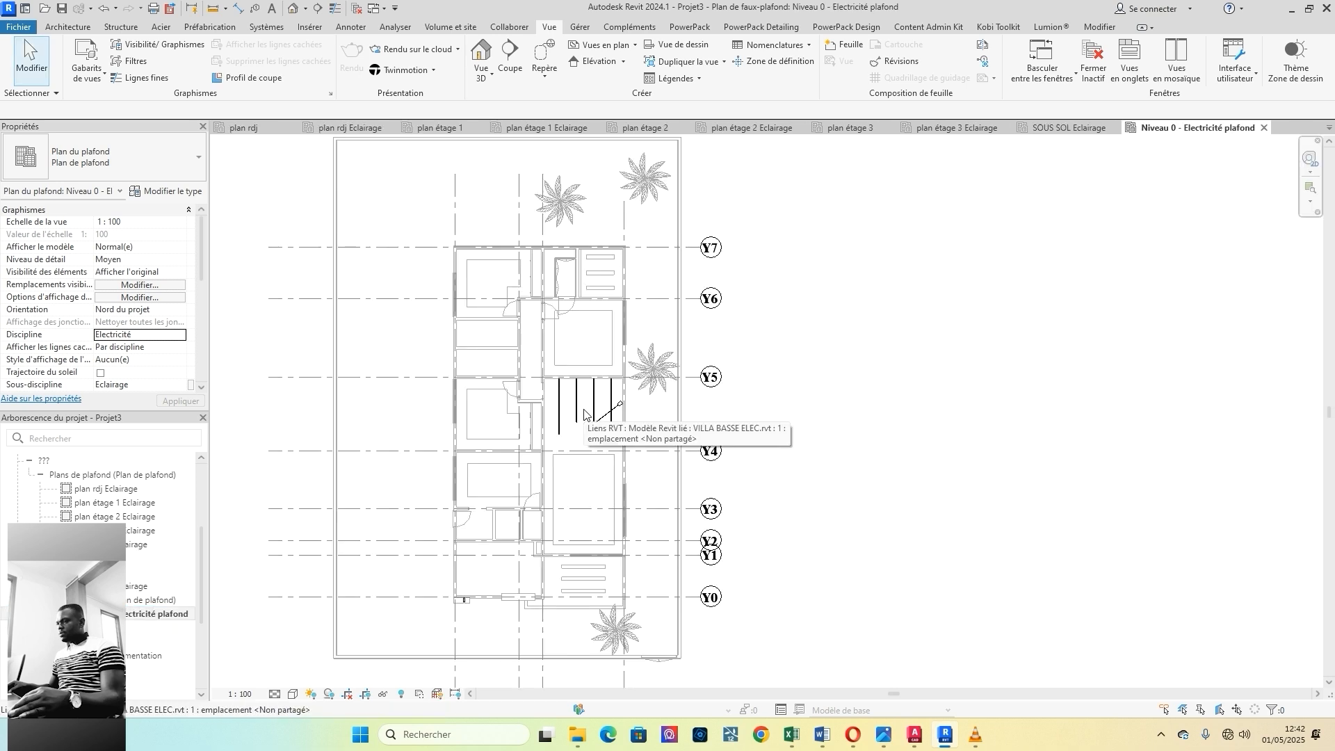
{"action": "scroll", "coordinate": [587, 412], "scroll_direction": "up", "scroll_amount": 3}
{"action": "scroll", "coordinate": [596, 403], "scroll_direction": "up", "scroll_amount": 1}
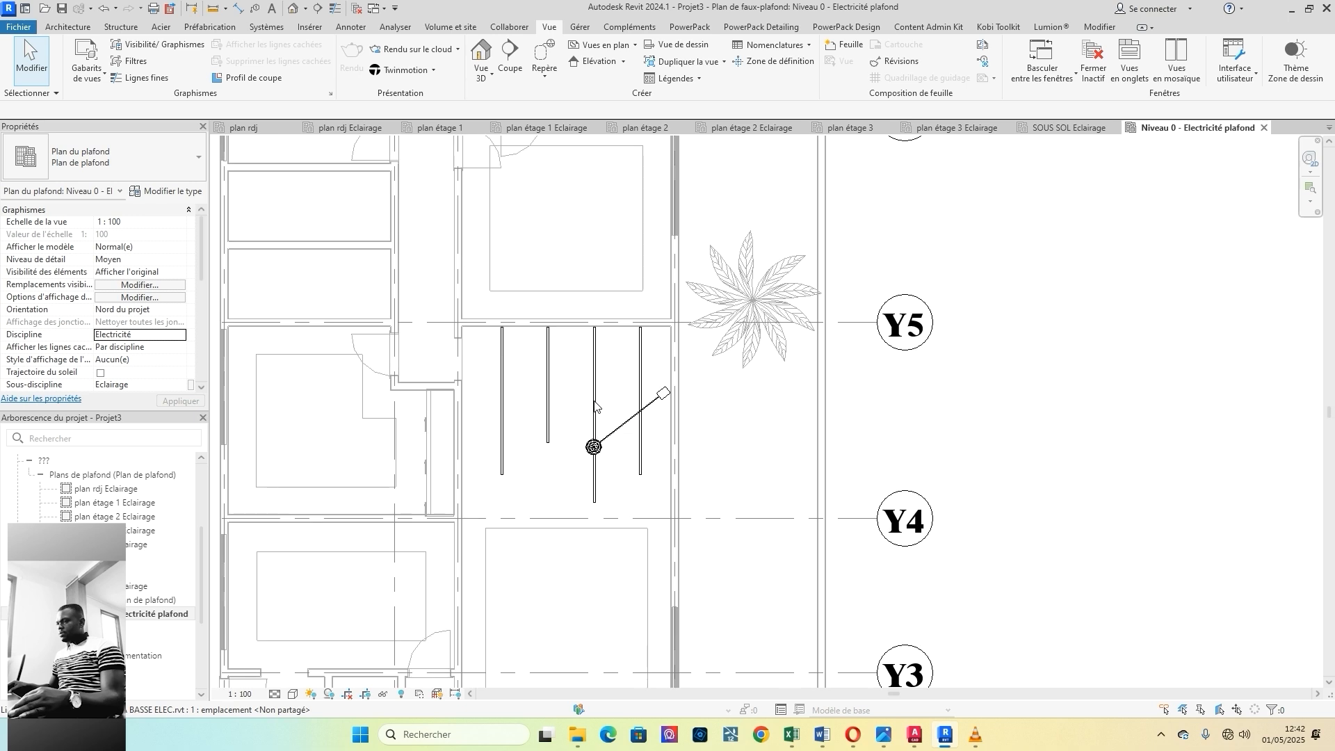
{"action": "left_click", "coordinate": [595, 403]}
{"action": "left_click", "coordinate": [687, 446]}
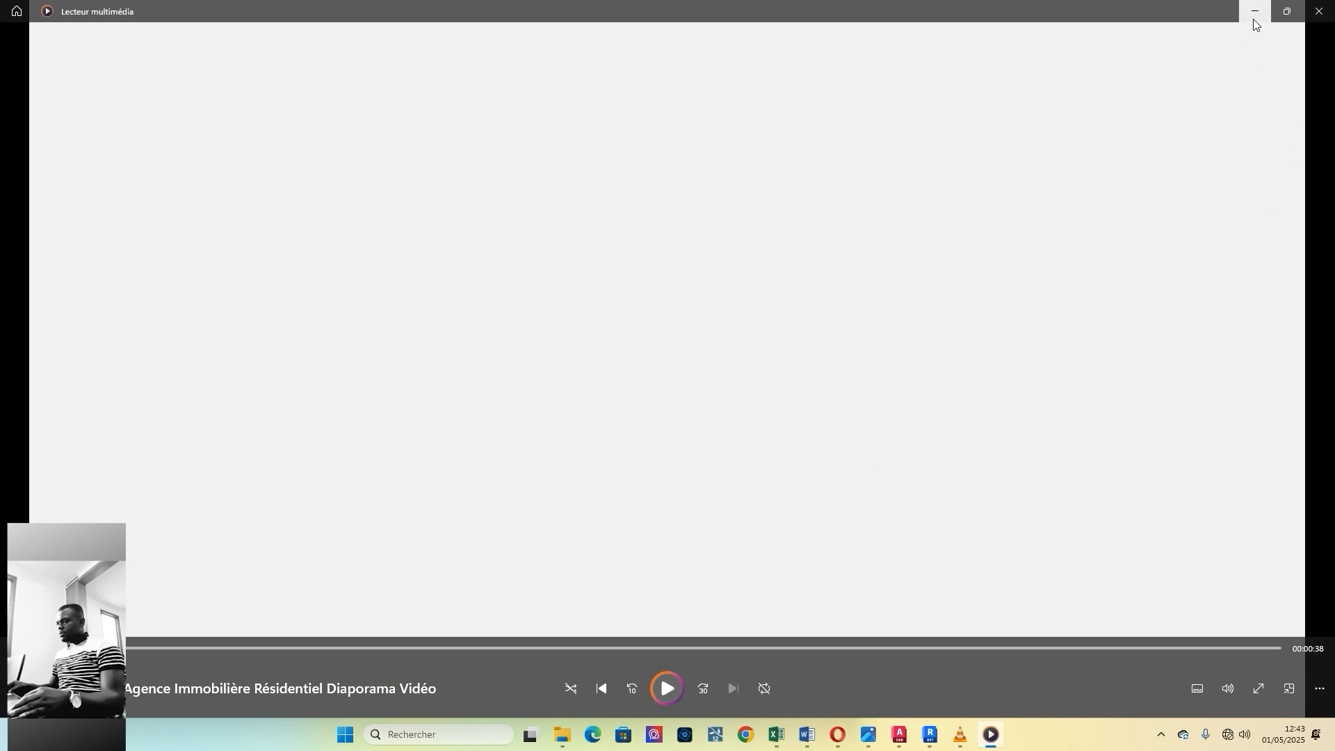
Step: Switch back to Revit and examine the room layout of the Niveau 0 ceiling plan, from the Y7 rooms down to the terrace at Y0
{"action": "left_click", "coordinate": [931, 735]}
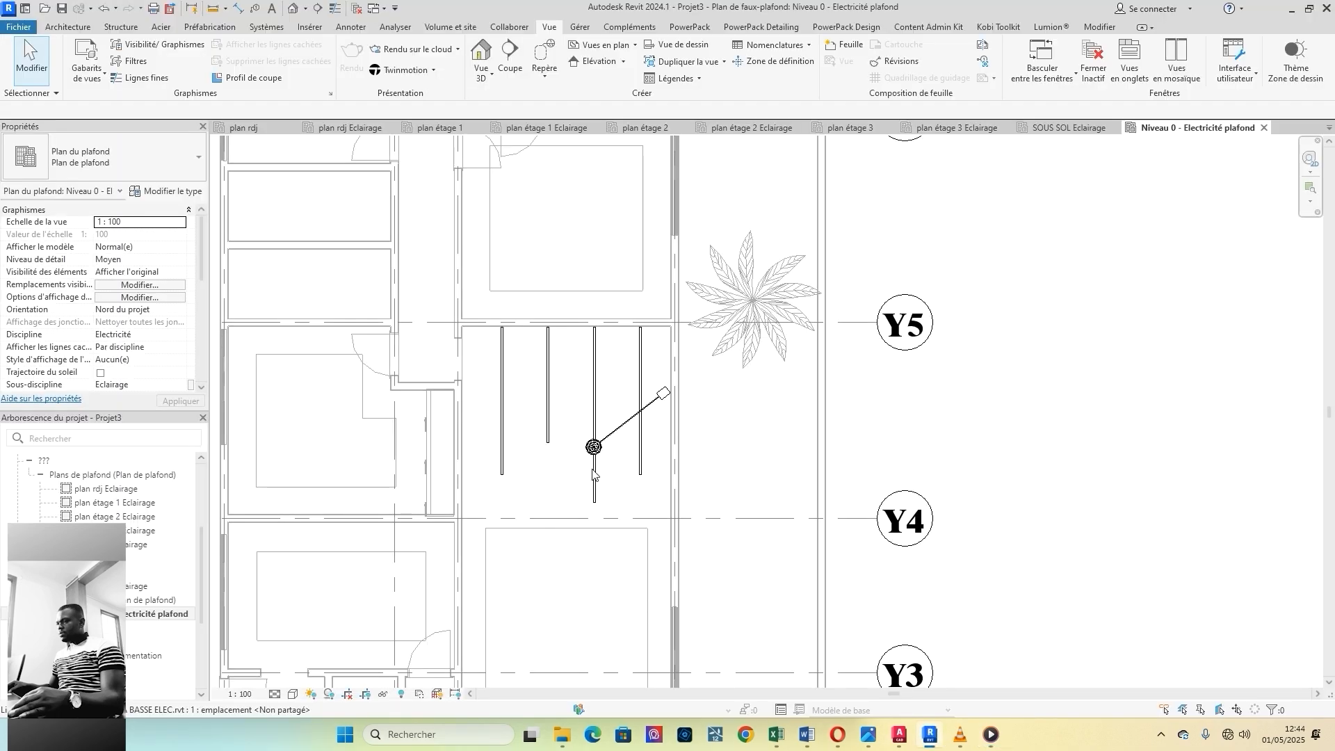
{"action": "scroll", "coordinate": [594, 473], "scroll_direction": "down", "scroll_amount": 2}
{"action": "scroll", "coordinate": [701, 411], "scroll_direction": "down", "scroll_amount": 2}
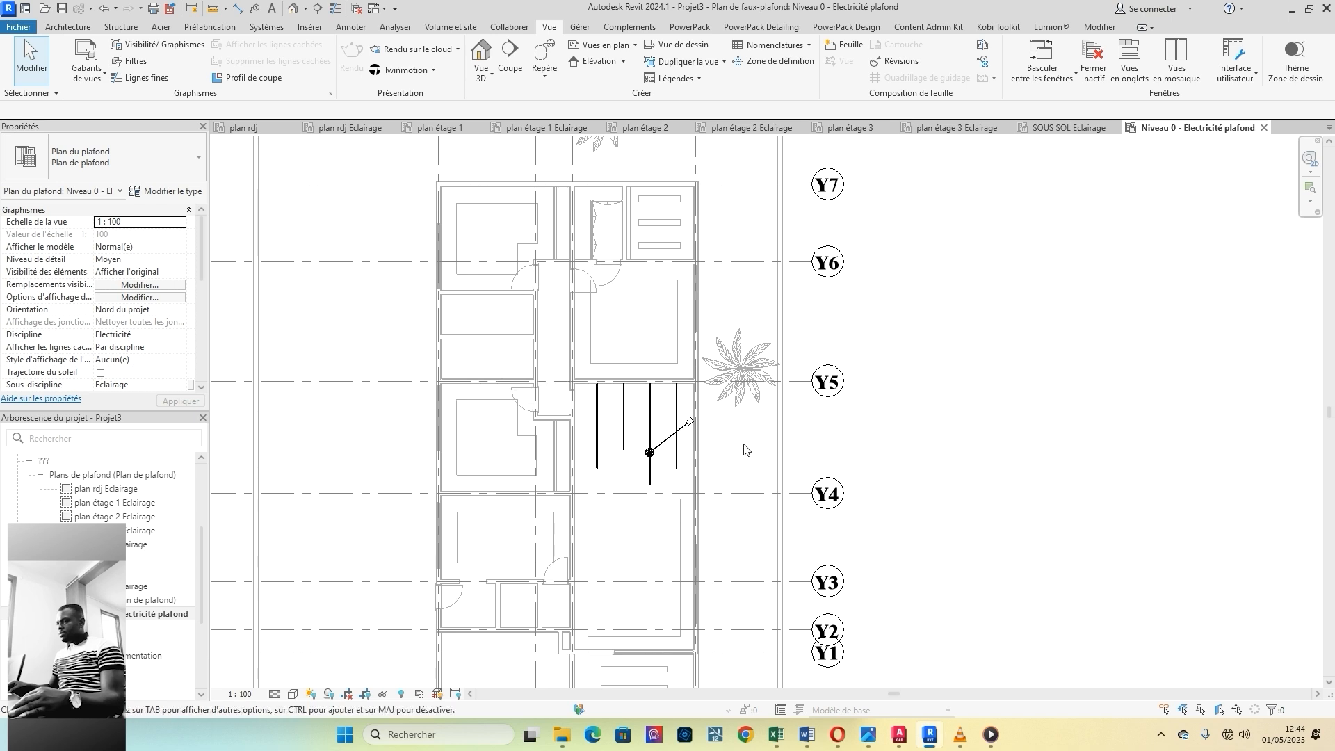
{"action": "scroll", "coordinate": [553, 628], "scroll_direction": "up", "scroll_amount": 3}
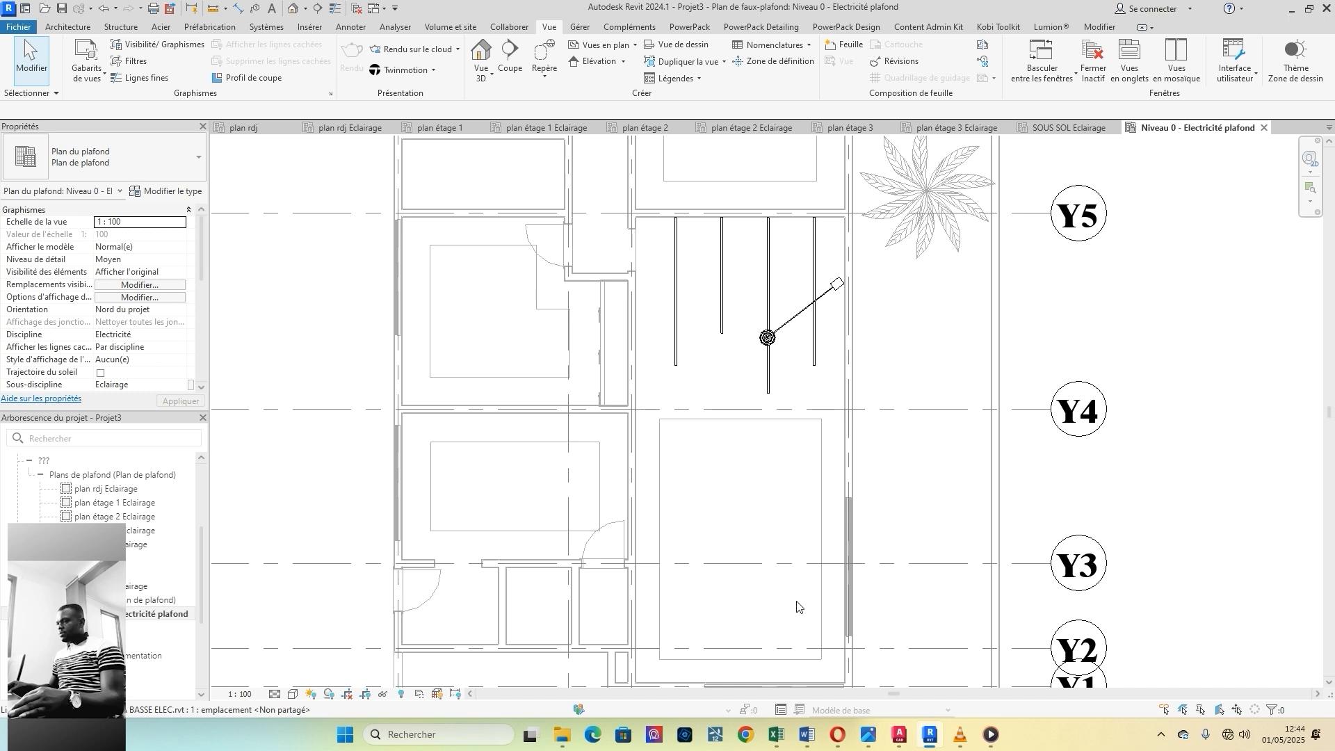
{"action": "scroll", "coordinate": [797, 606], "scroll_direction": "down", "scroll_amount": 1}
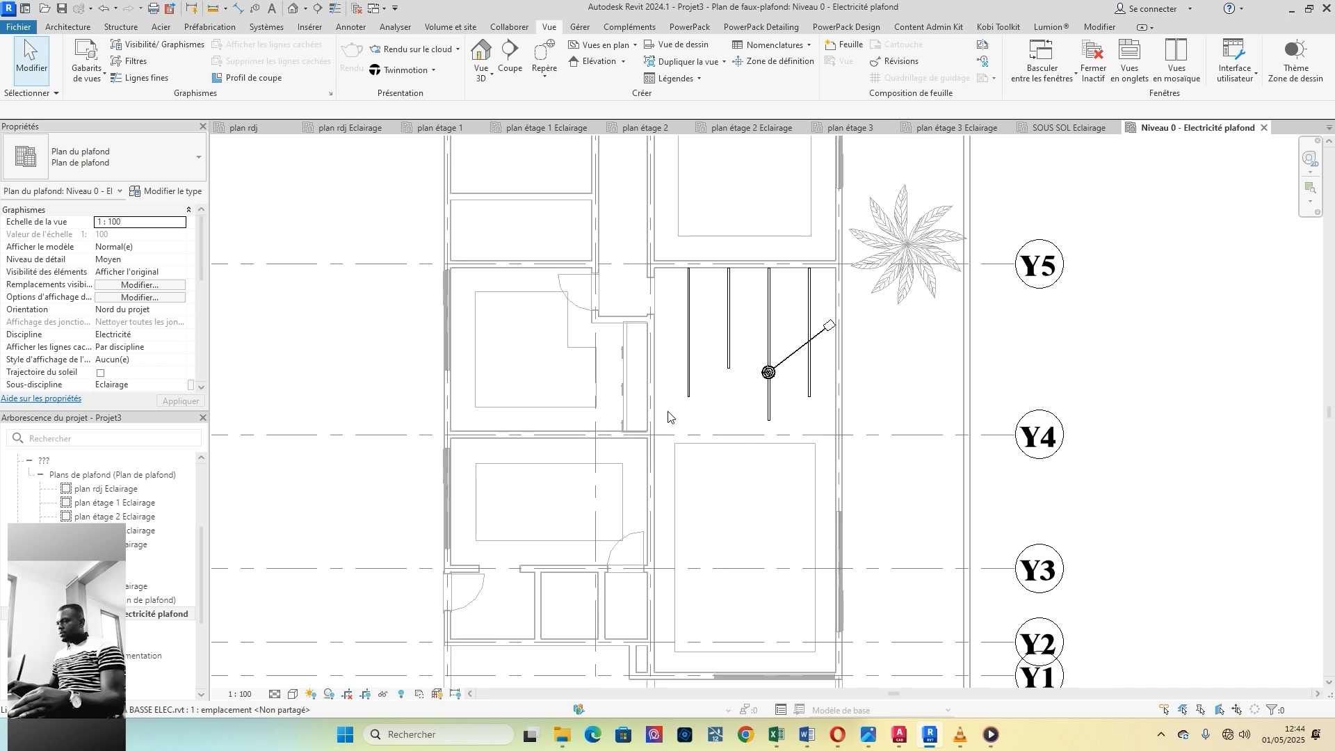
{"action": "scroll", "coordinate": [710, 286], "scroll_direction": "up", "scroll_amount": 1}
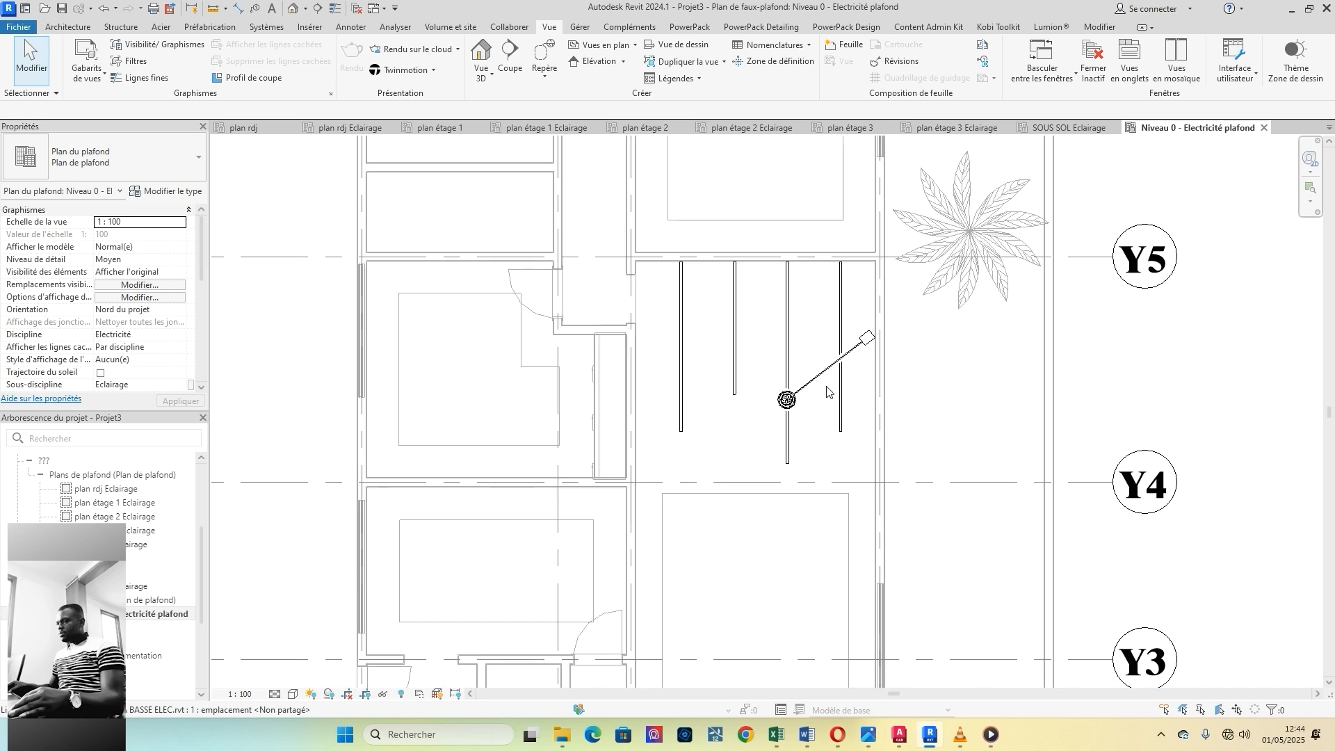
{"action": "scroll", "coordinate": [800, 327], "scroll_direction": "down", "scroll_amount": 2}
{"action": "scroll", "coordinate": [760, 247], "scroll_direction": "down", "scroll_amount": 1}
{"action": "scroll", "coordinate": [762, 244], "scroll_direction": "up", "scroll_amount": 2}
{"action": "middle_click_drag", "start_coordinate": [763, 244], "coordinate": [770, 363]}
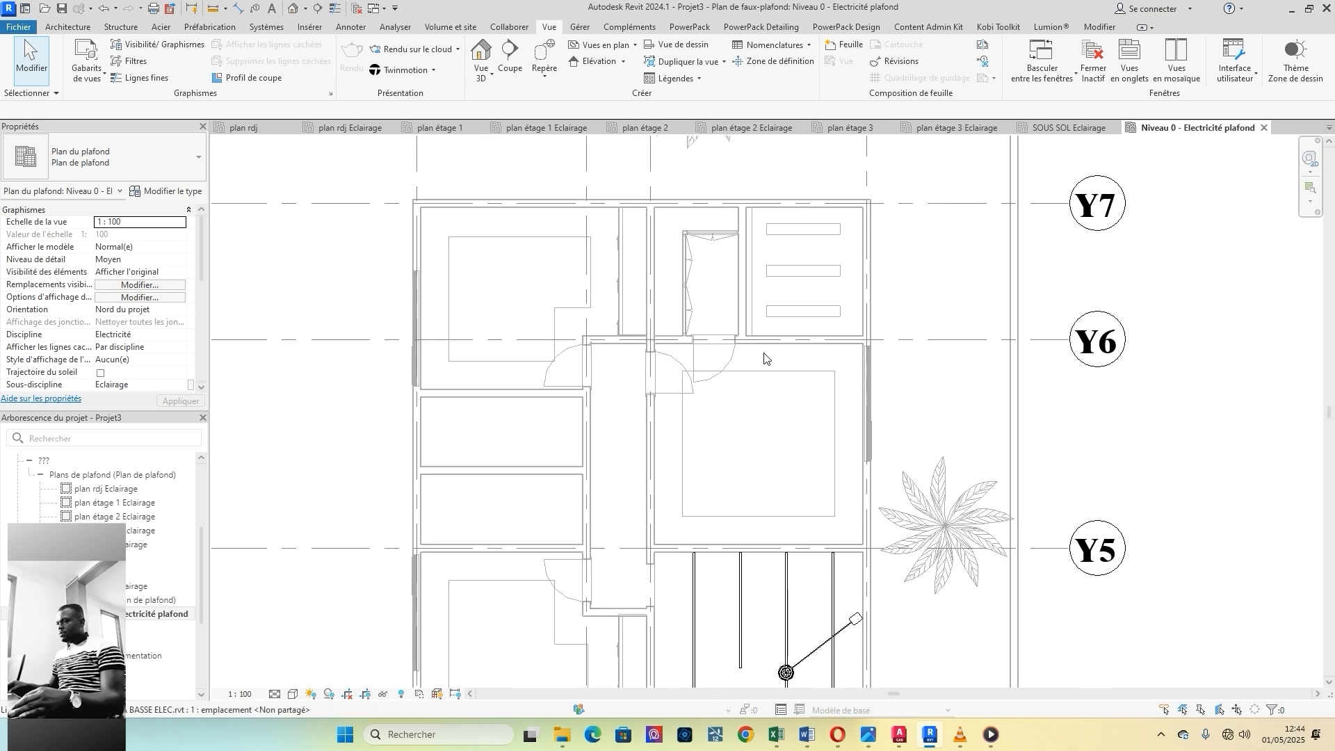
{"action": "scroll", "coordinate": [760, 465], "scroll_direction": "up", "scroll_amount": 2}
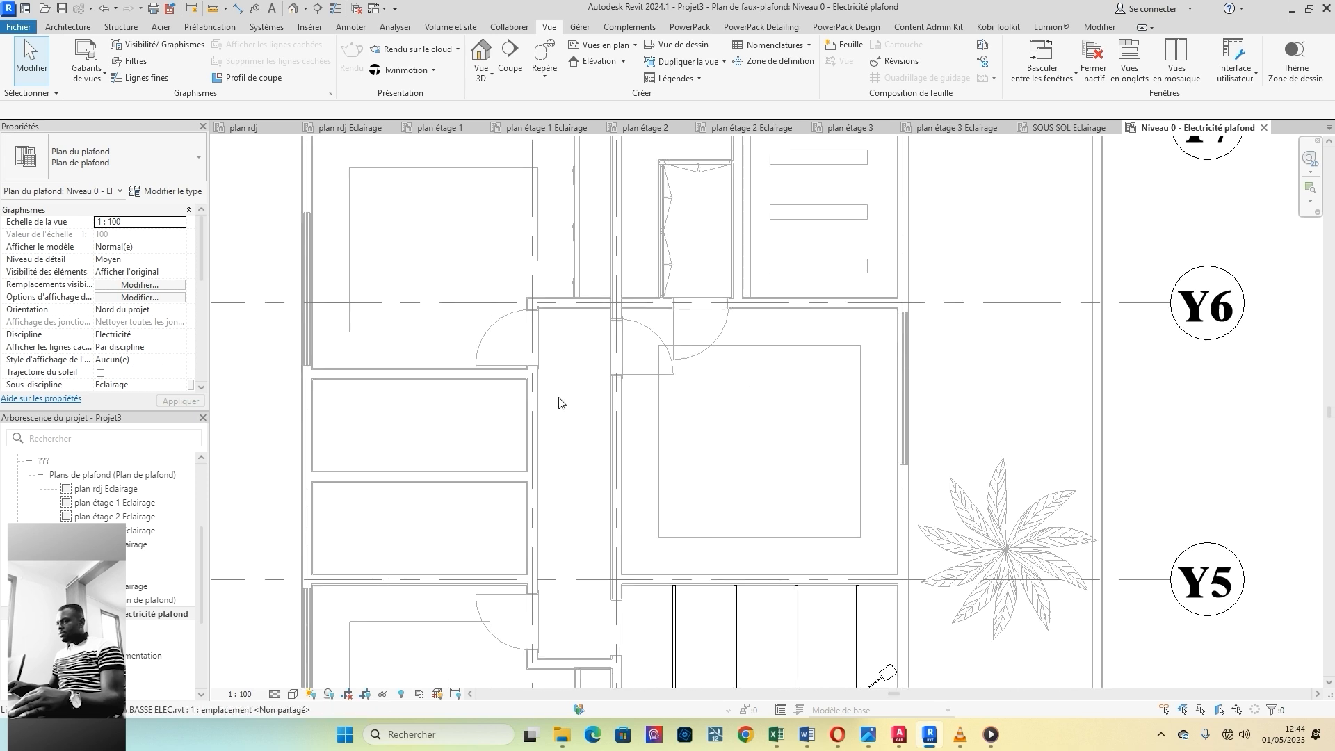
{"action": "scroll", "coordinate": [560, 377], "scroll_direction": "down", "scroll_amount": 2}
{"action": "scroll", "coordinate": [748, 255], "scroll_direction": "up", "scroll_amount": 3}
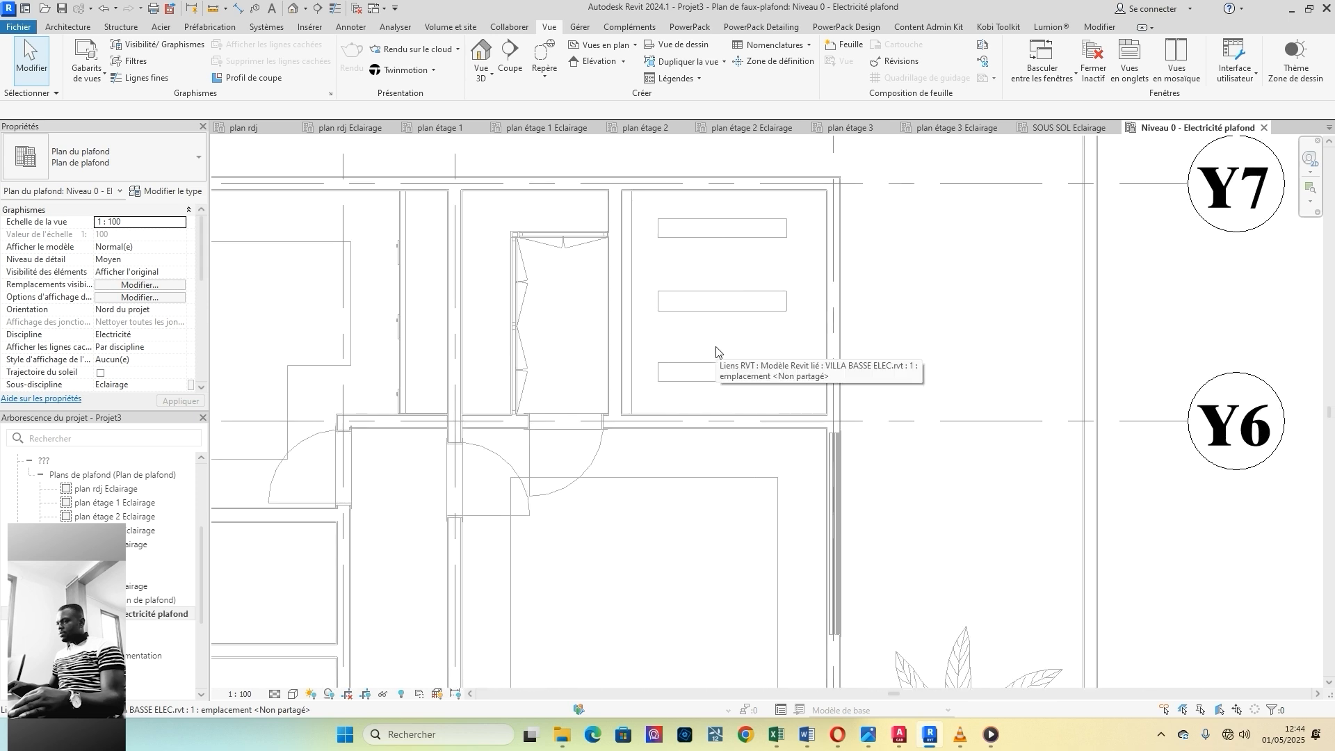
{"action": "scroll", "coordinate": [513, 326], "scroll_direction": "down", "scroll_amount": 4}
{"action": "middle_click_drag", "start_coordinate": [417, 640], "coordinate": [503, 420]}
{"action": "middle_click_drag", "start_coordinate": [560, 623], "coordinate": [550, 514]}
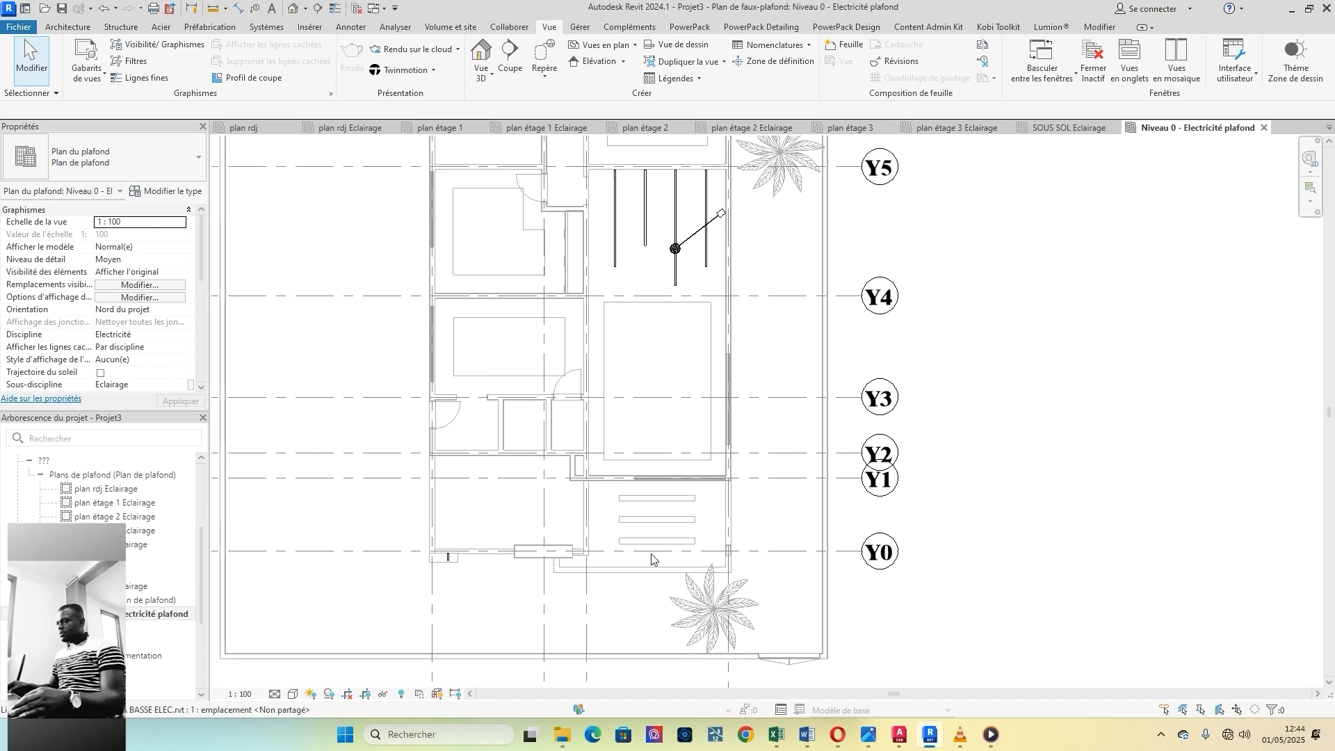
{"action": "scroll", "coordinate": [531, 551], "scroll_direction": "up", "scroll_amount": 2}
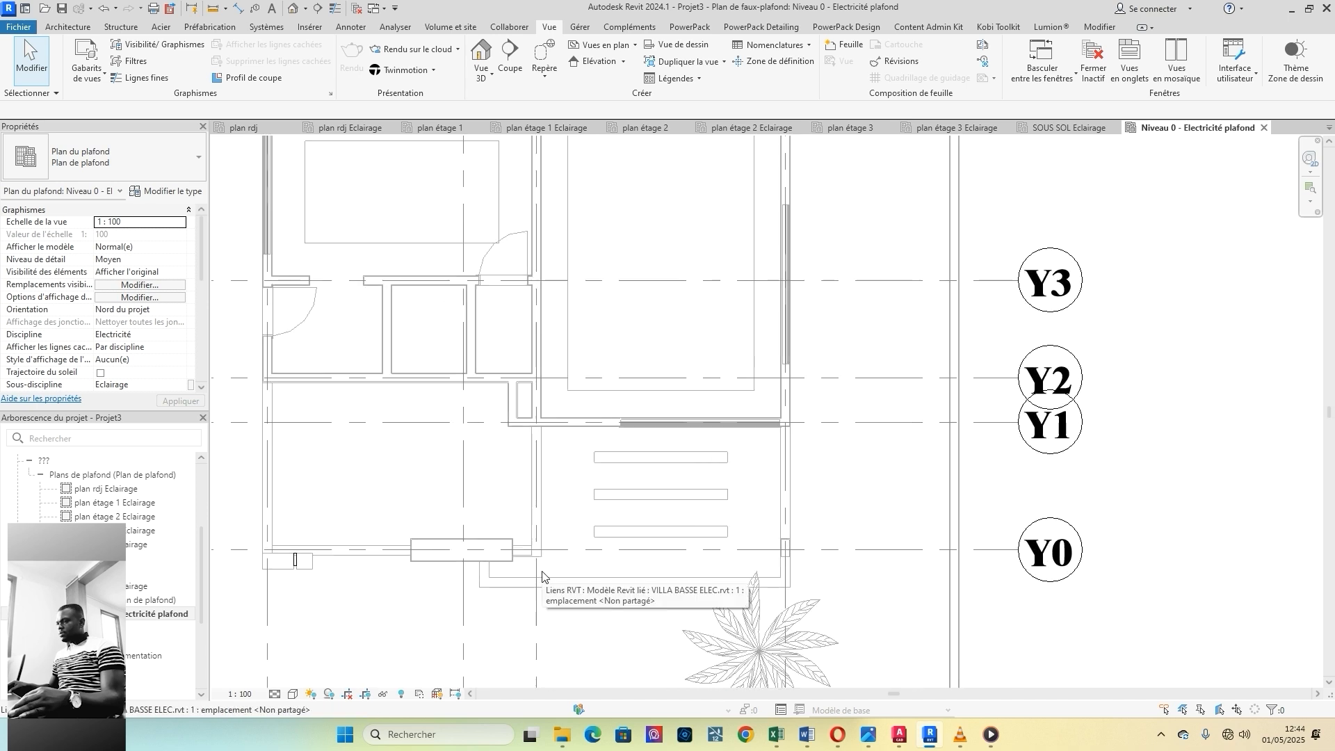
Step: Play the video Agence Immobilière Résidentiel Diaporama Vidéo in the media player and return to Revit
{"action": "left_click", "coordinate": [991, 734]}
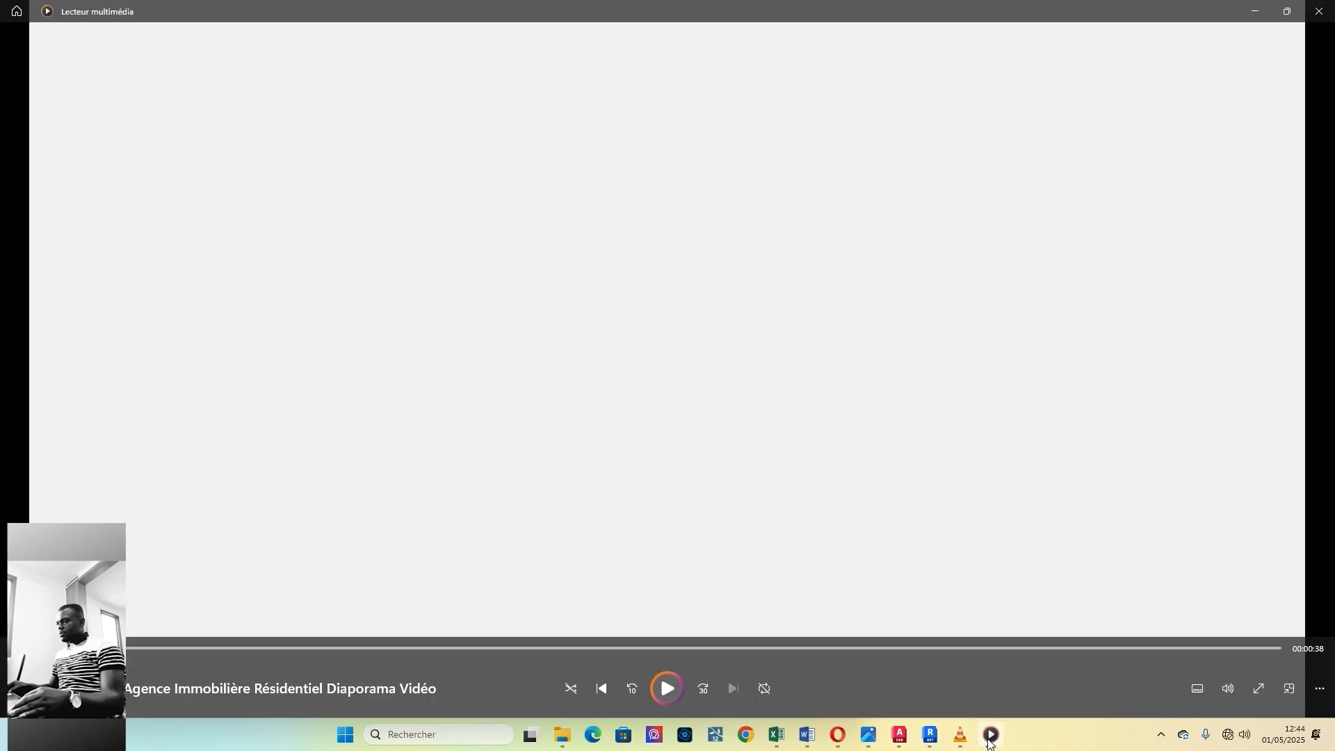
{"action": "left_click", "coordinate": [667, 694]}
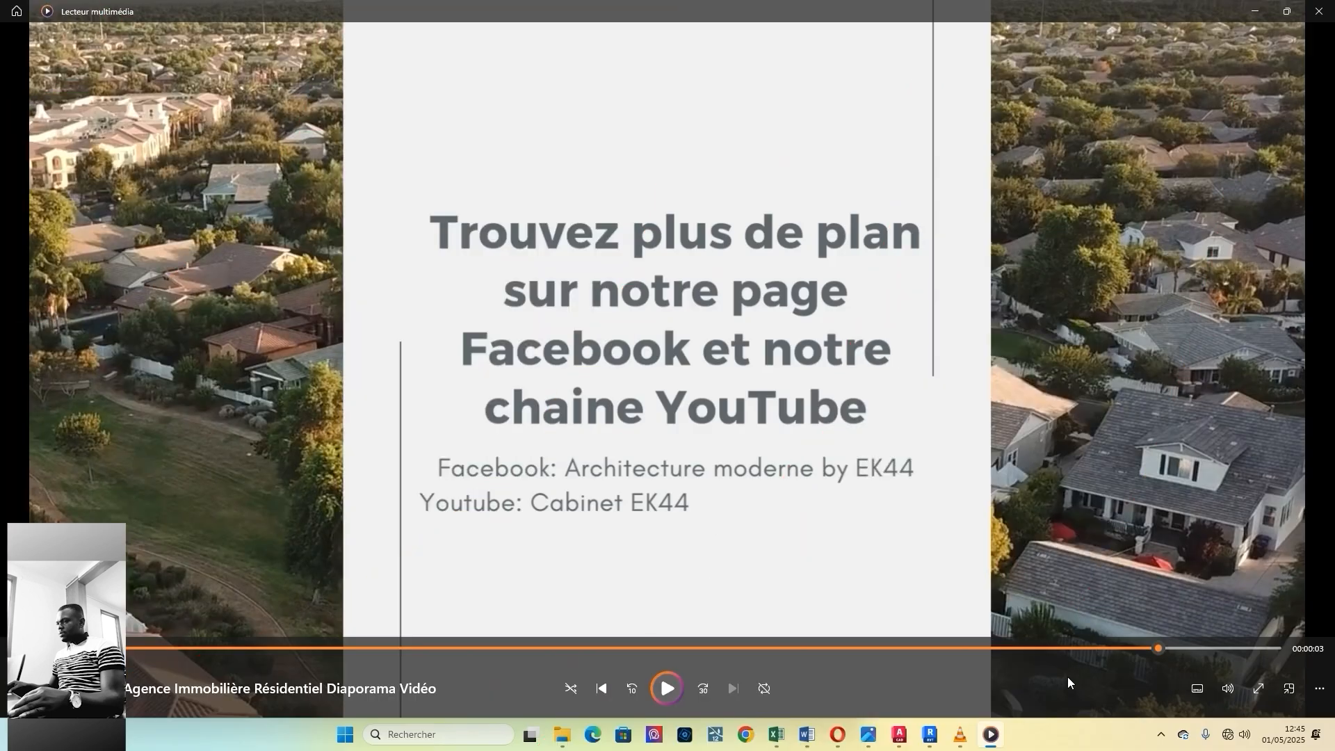
{"action": "left_click", "coordinate": [930, 734]}
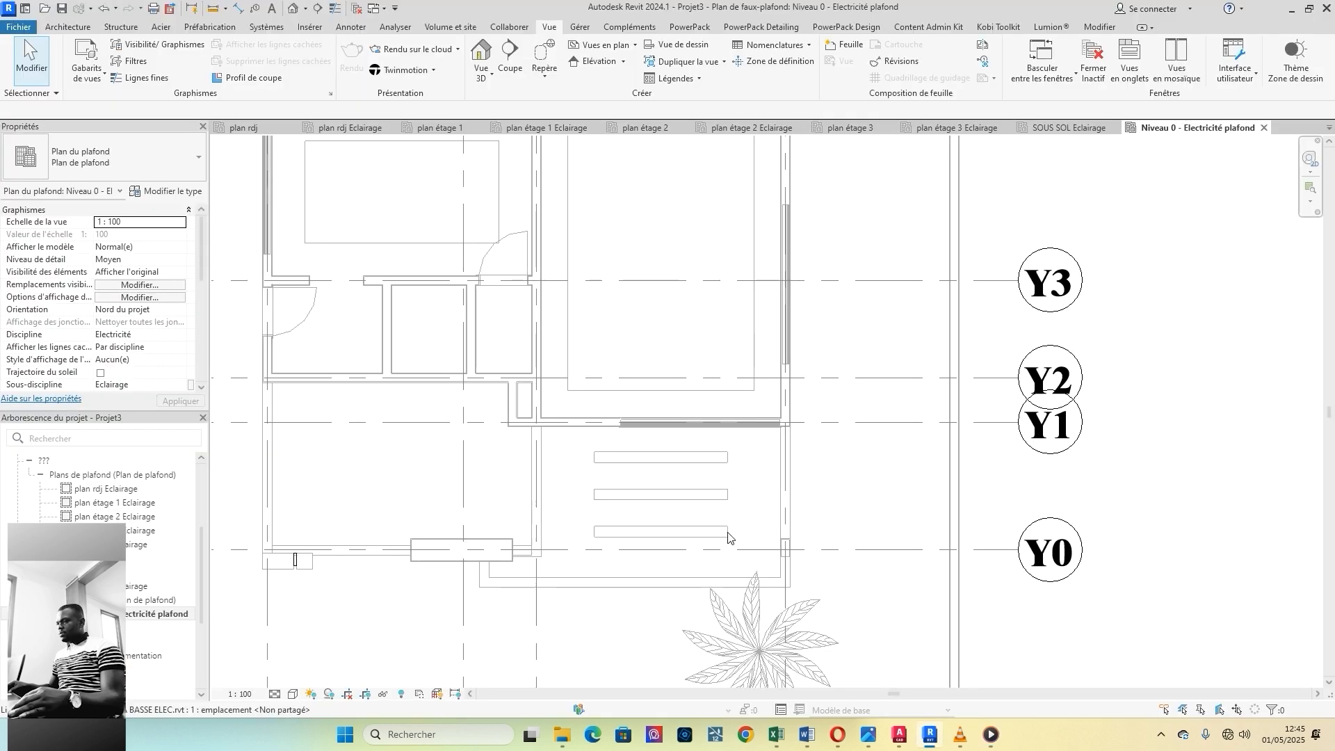
Step: Inspect the individual rooms, entrance, terraces and ceiling outlines of the linked villa to see where lighting is needed
{"action": "scroll", "coordinate": [719, 535], "scroll_direction": "down", "scroll_amount": 1}
{"action": "scroll", "coordinate": [630, 518], "scroll_direction": "down", "scroll_amount": 3}
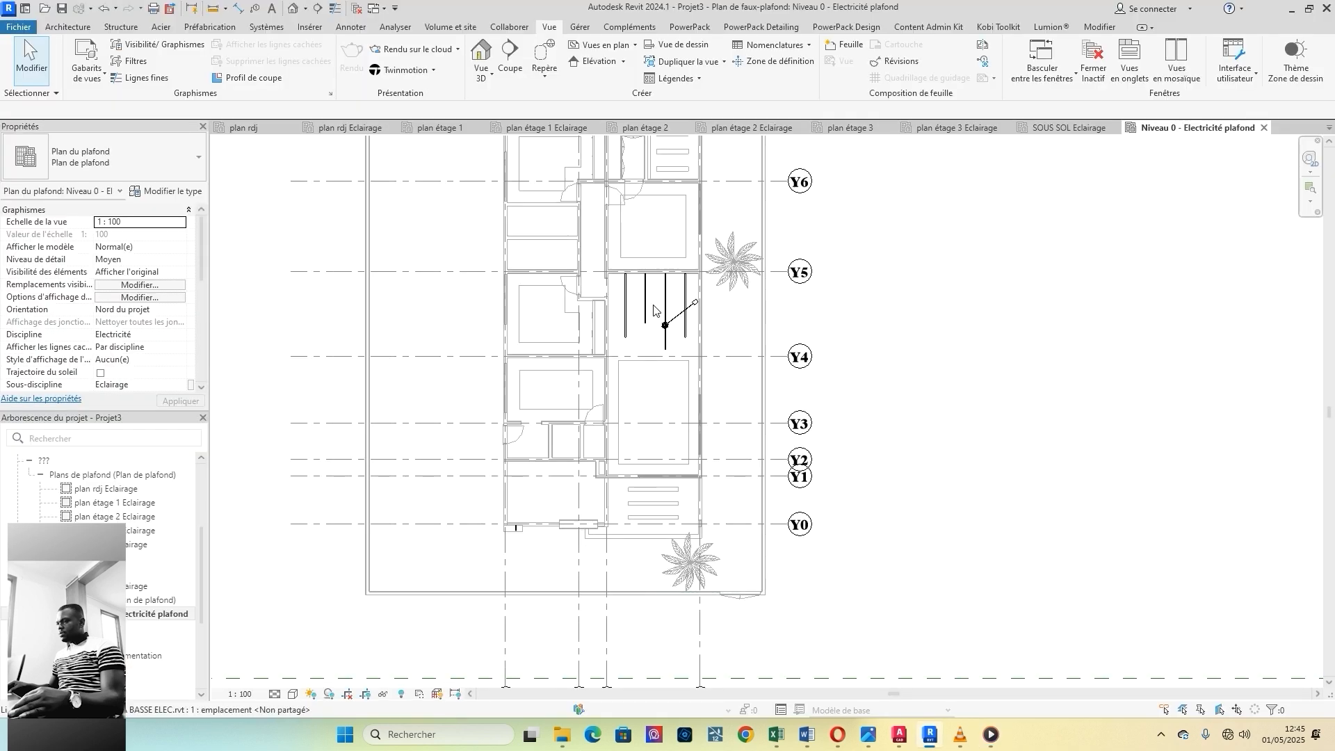
{"action": "middle_click_drag", "start_coordinate": [678, 402], "coordinate": [674, 490]}
{"action": "middle_click_drag", "start_coordinate": [630, 313], "coordinate": [634, 462]}
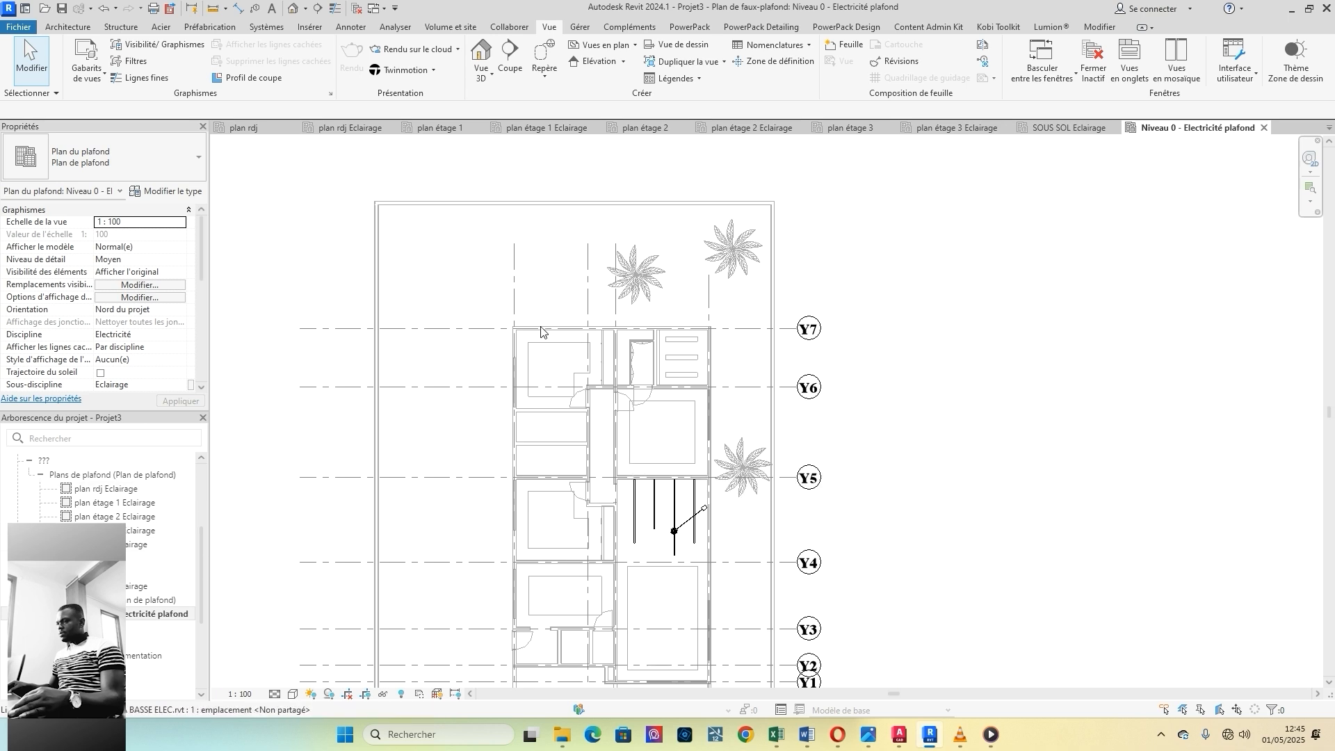
{"action": "scroll", "coordinate": [602, 367], "scroll_direction": "up", "scroll_amount": 5}
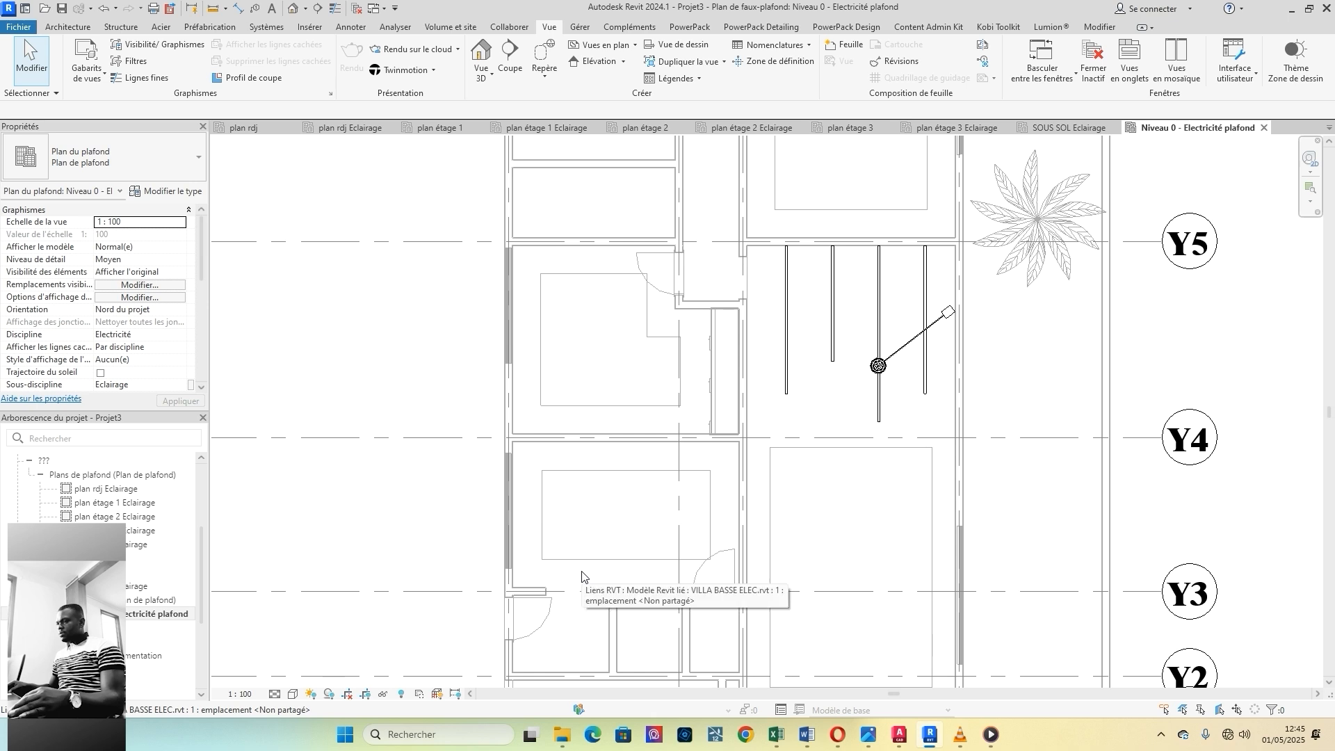
{"action": "scroll", "coordinate": [582, 575], "scroll_direction": "down", "scroll_amount": 5}
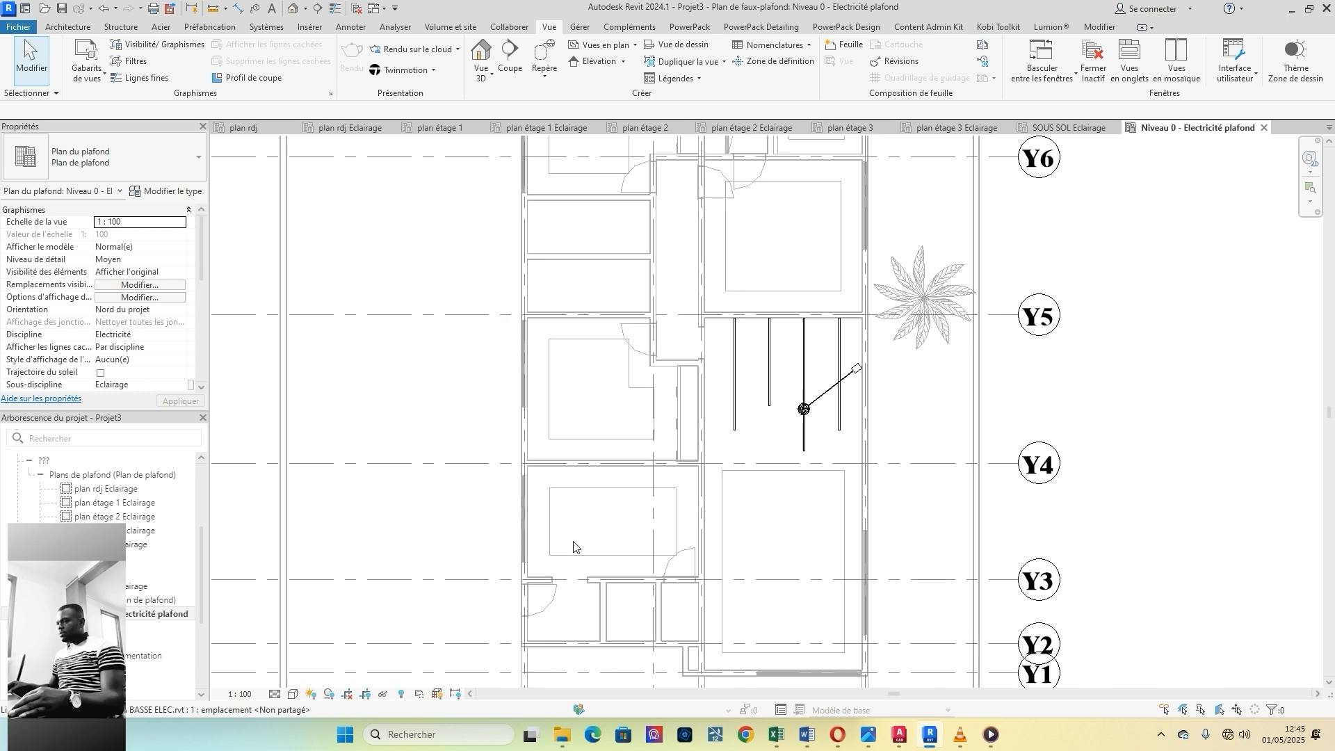
{"action": "scroll", "coordinate": [556, 549], "scroll_direction": "up", "scroll_amount": 6}
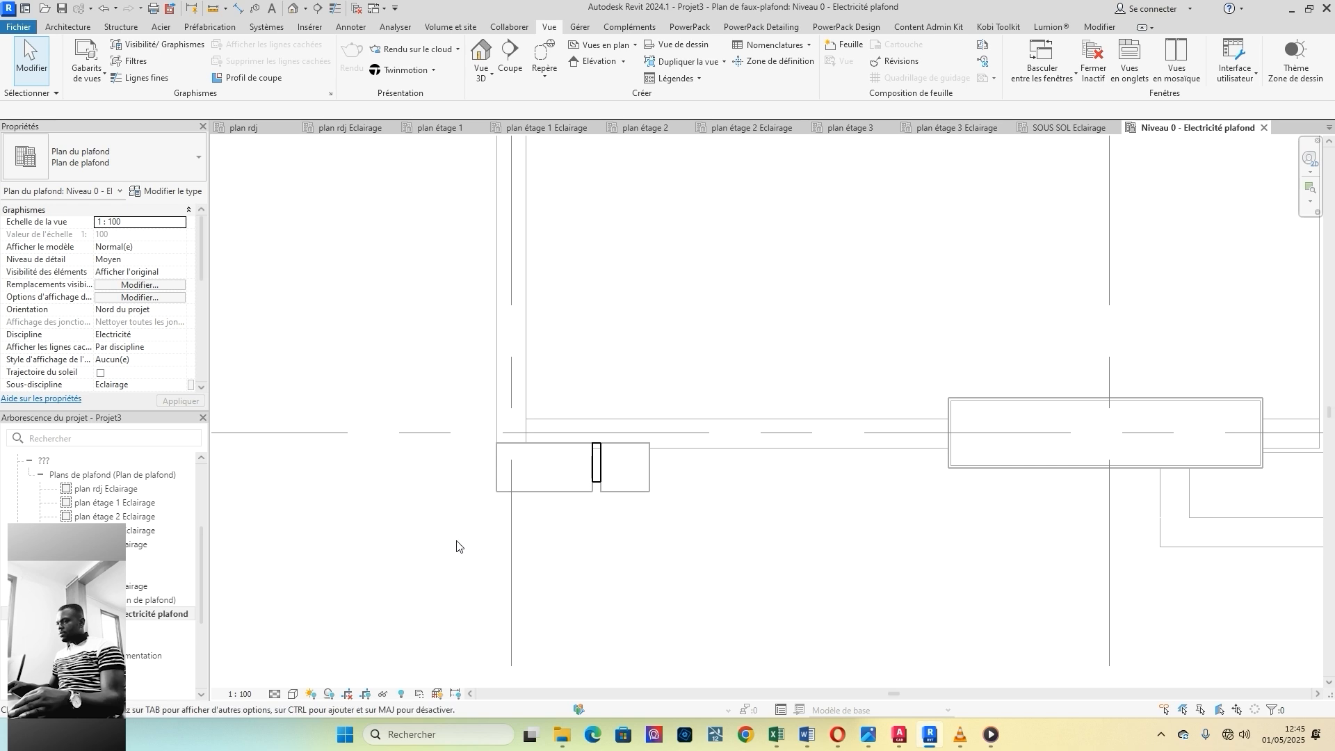
{"action": "scroll", "coordinate": [570, 540], "scroll_direction": "down", "scroll_amount": 7}
{"action": "scroll", "coordinate": [794, 470], "scroll_direction": "up", "scroll_amount": 4}
{"action": "scroll", "coordinate": [795, 470], "scroll_direction": "up", "scroll_amount": 1}
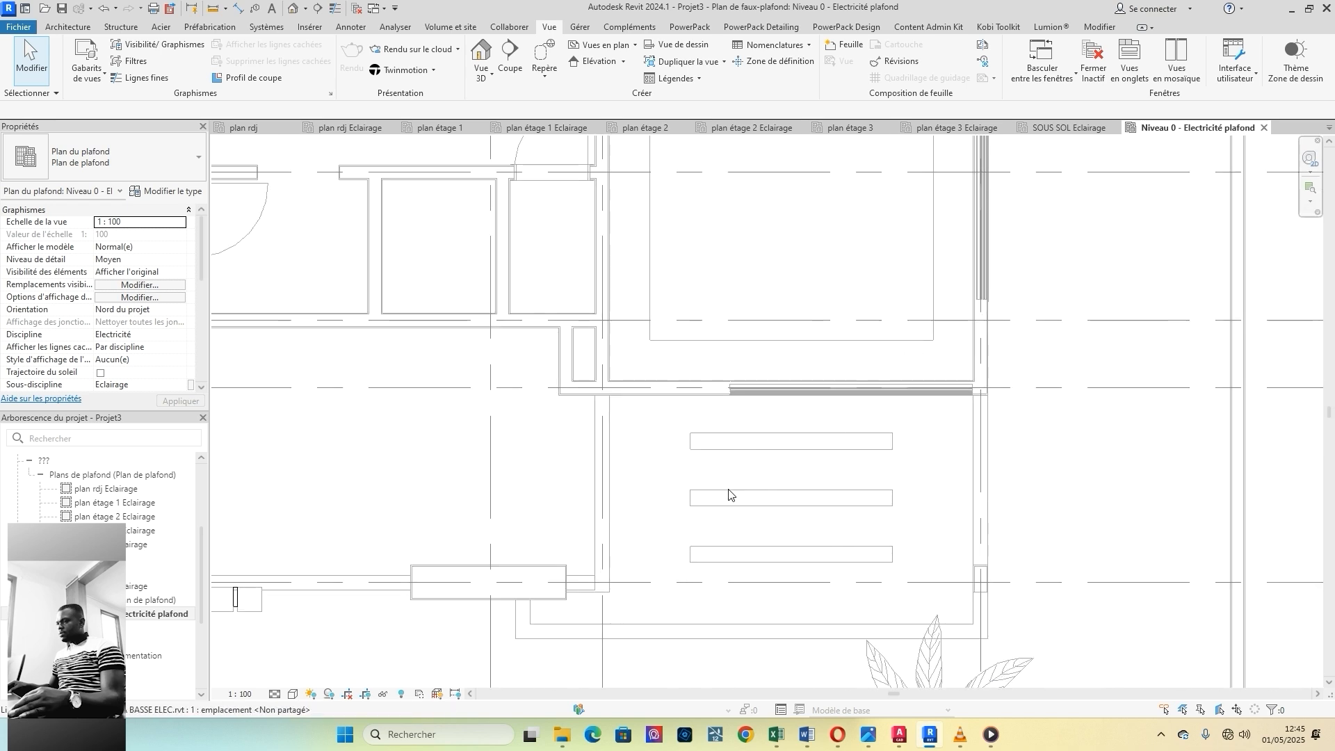
{"action": "scroll", "coordinate": [737, 592], "scroll_direction": "down", "scroll_amount": 6}
{"action": "scroll", "coordinate": [769, 289], "scroll_direction": "up", "scroll_amount": 4}
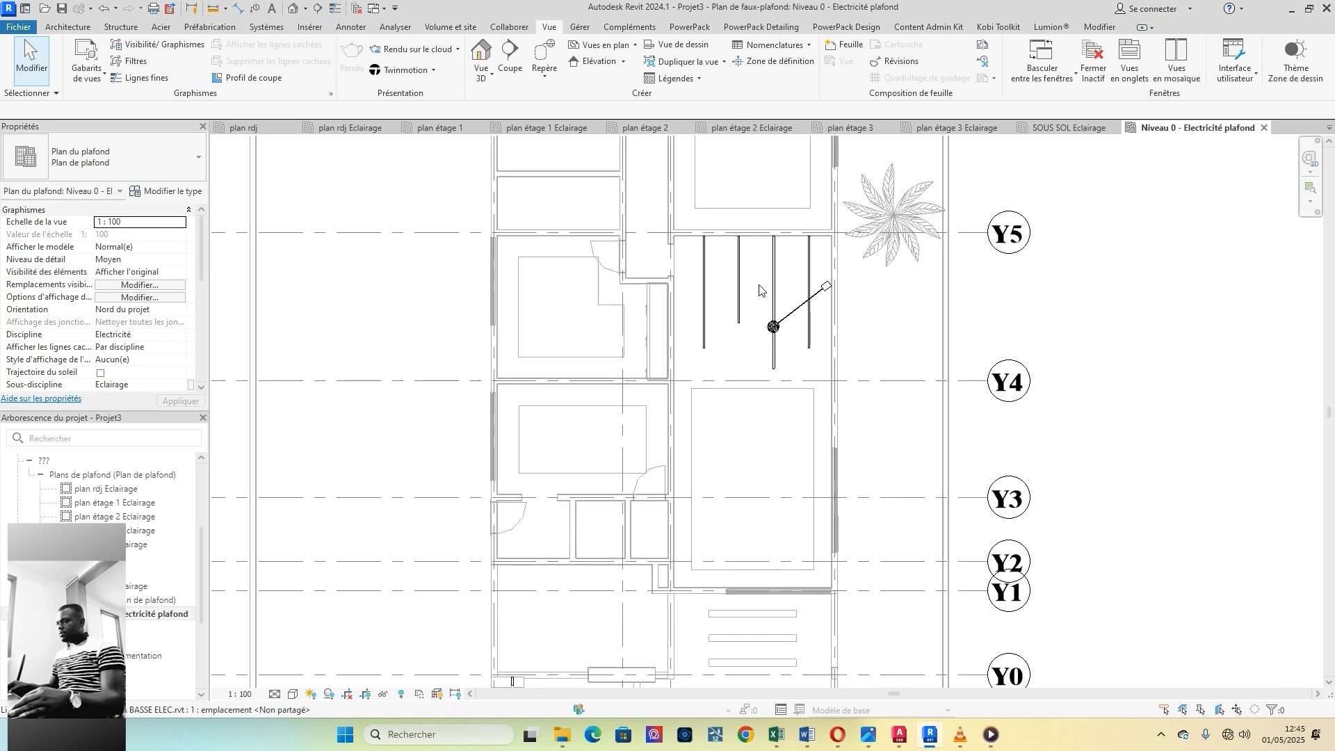
{"action": "middle_click_drag", "start_coordinate": [783, 401], "coordinate": [794, 546]}
{"action": "scroll", "coordinate": [759, 565], "scroll_direction": "down", "scroll_amount": 1}
{"action": "middle_click_drag", "start_coordinate": [656, 372], "coordinate": [653, 529]}
{"action": "scroll", "coordinate": [742, 541], "scroll_direction": "up", "scroll_amount": 3}
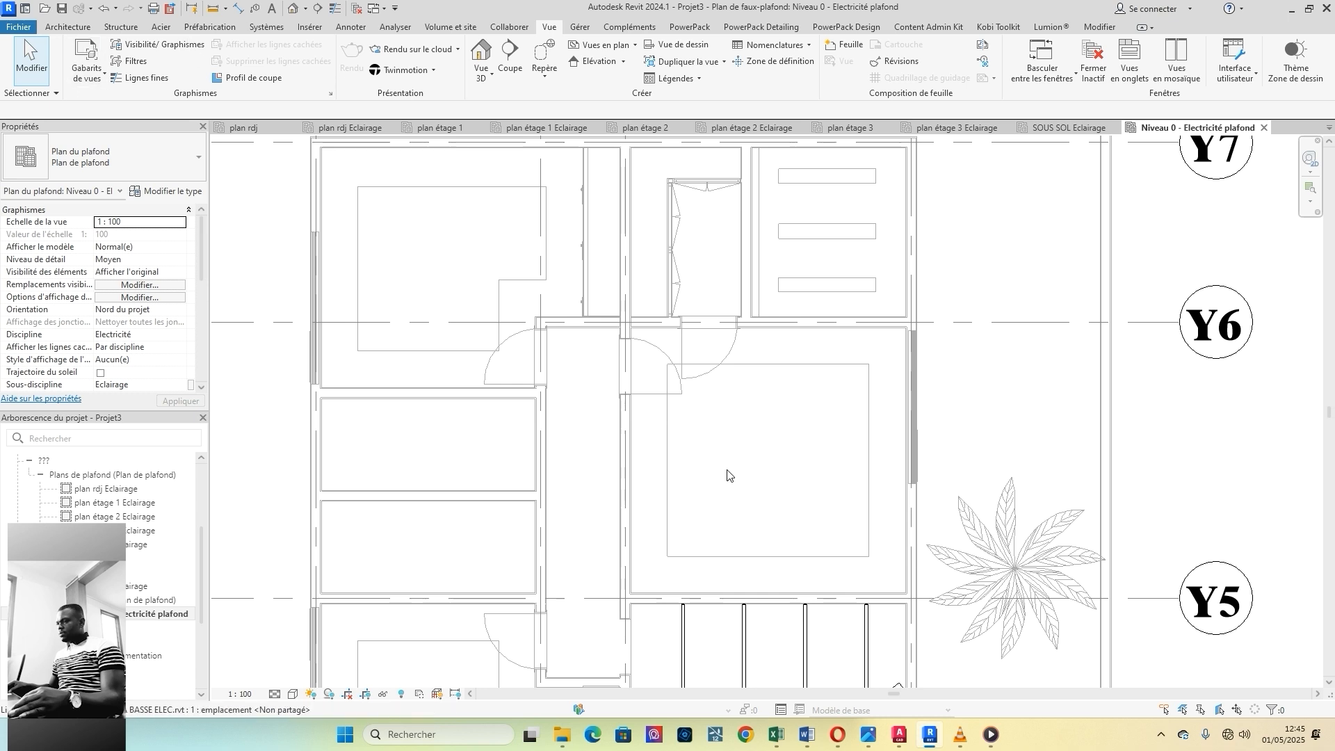
Step: Start placing a luminaire and define its work plane by picking a plane of the linked model VILLA BASSE ELEC.rvt
{"action": "left_click", "coordinate": [79, 29]}
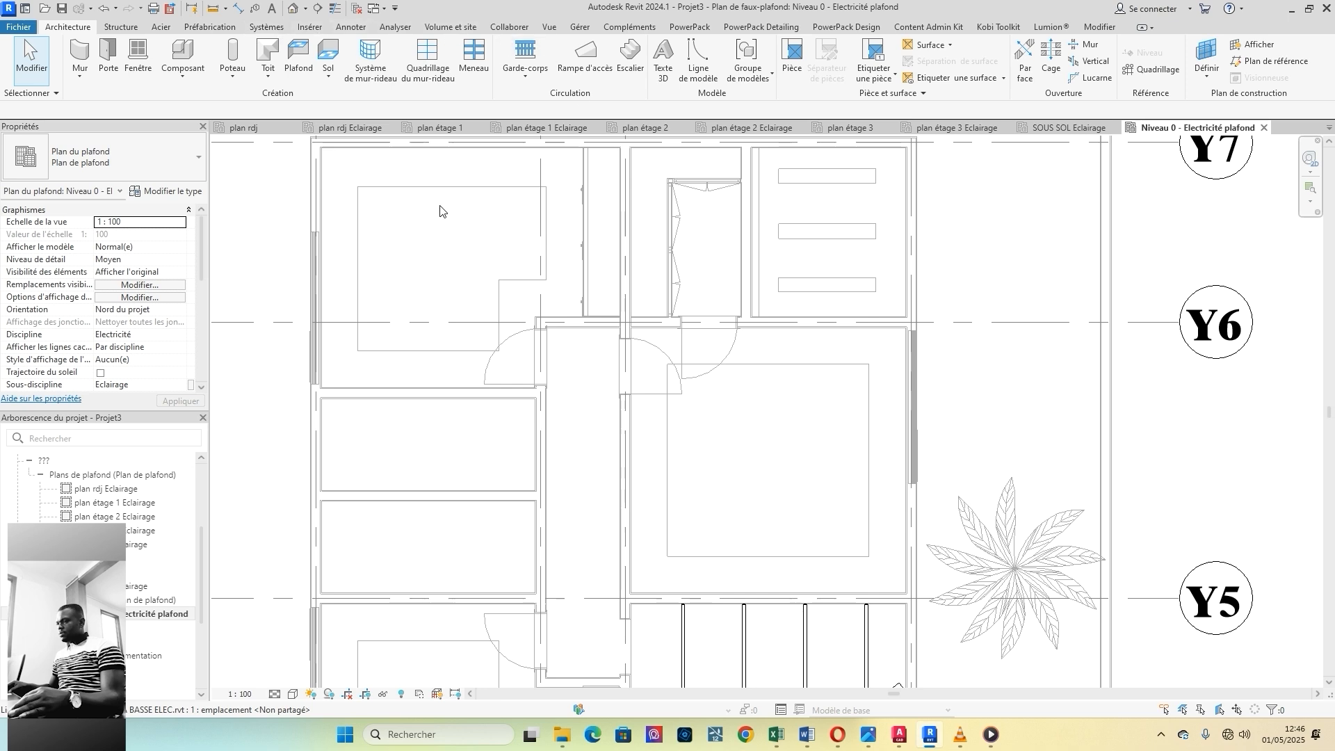
{"action": "left_click", "coordinate": [266, 27]}
{"action": "left_click", "coordinate": [1052, 94]}
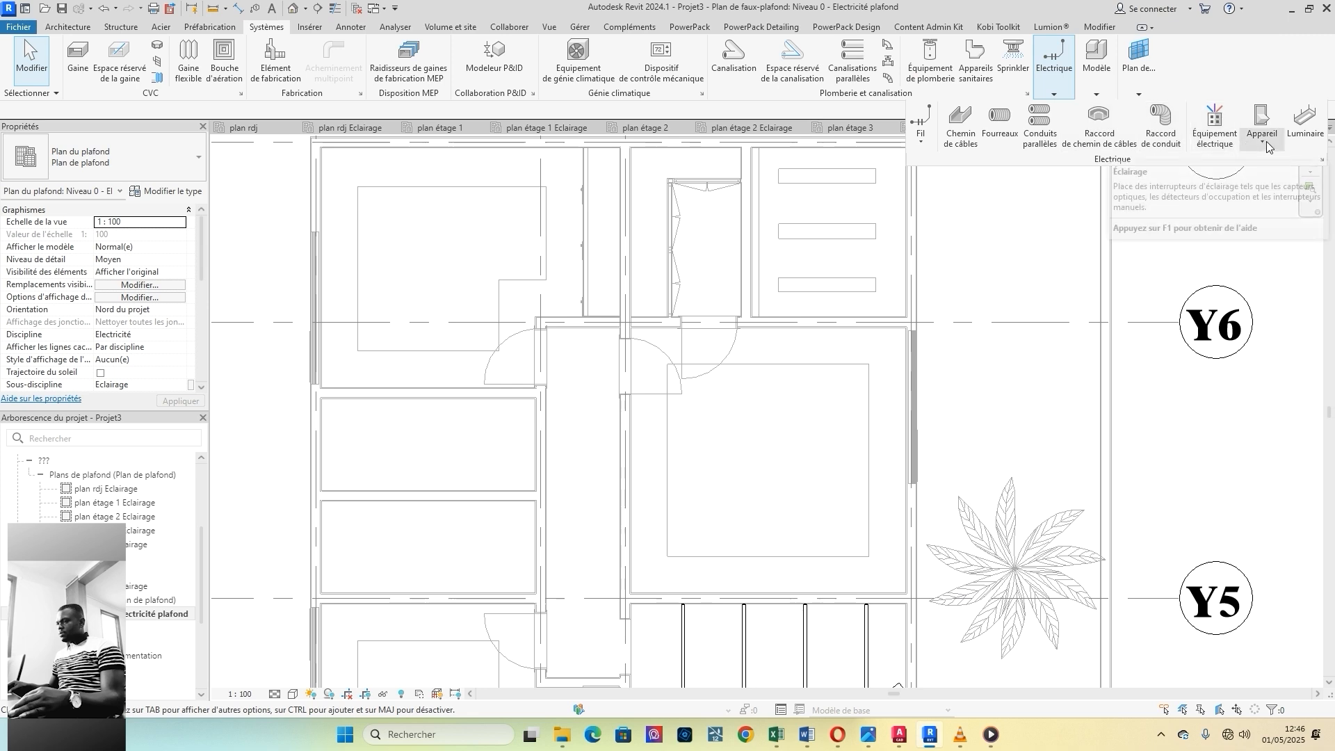
{"action": "left_click", "coordinate": [1306, 134]}
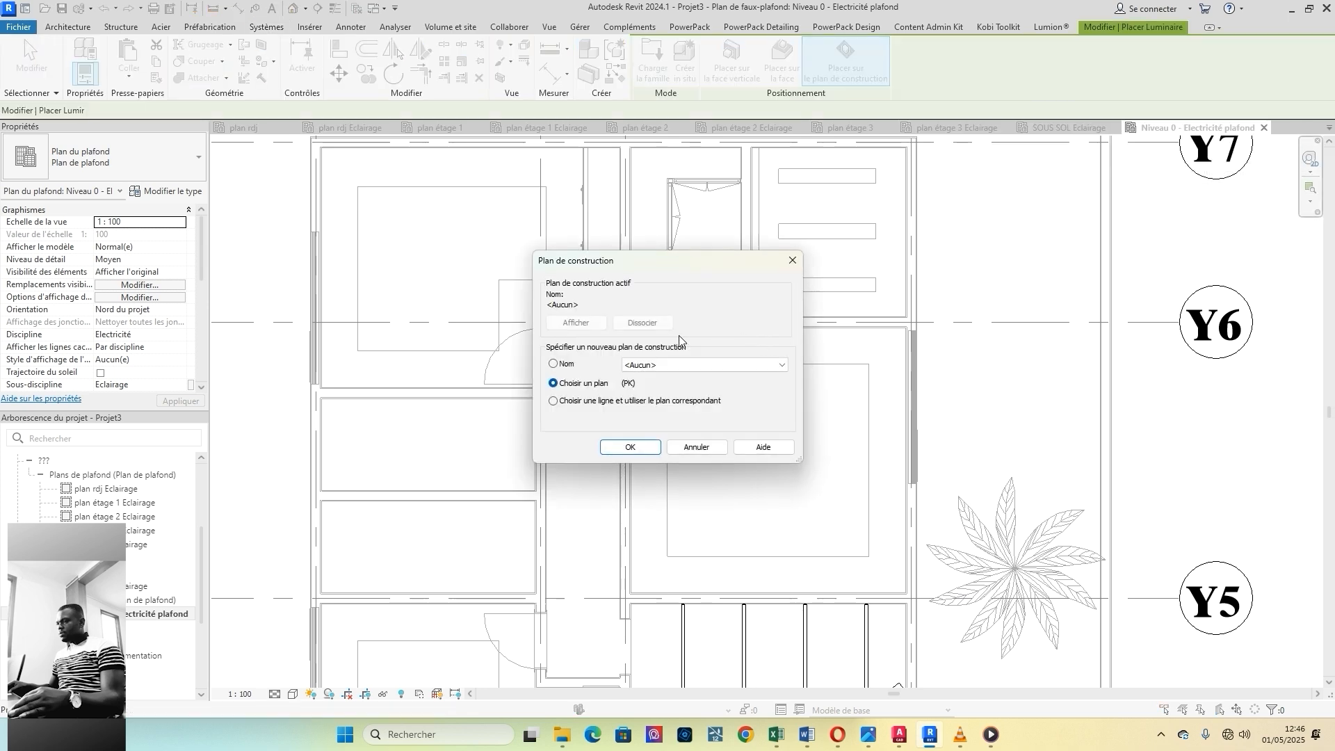
{"action": "left_click", "coordinate": [745, 363]}
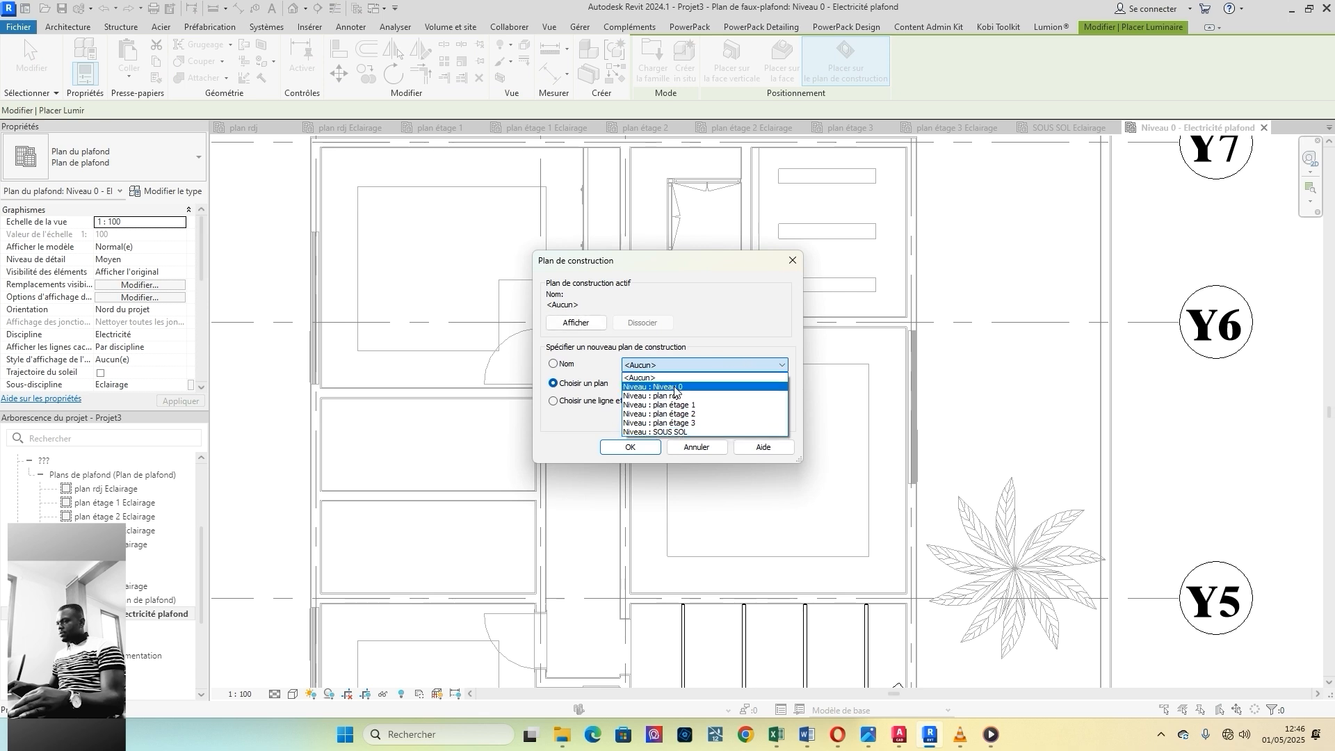
{"action": "left_click", "coordinate": [559, 383]}
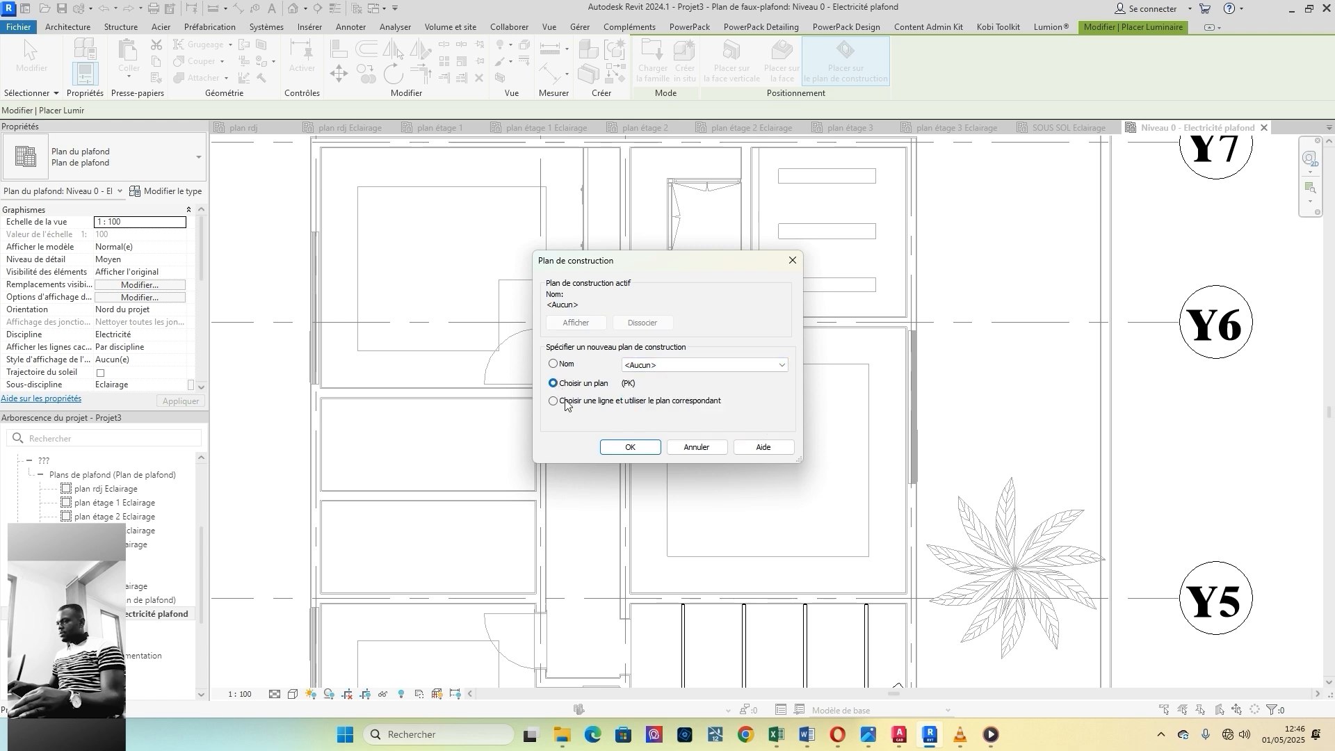
{"action": "left_click", "coordinate": [627, 452]}
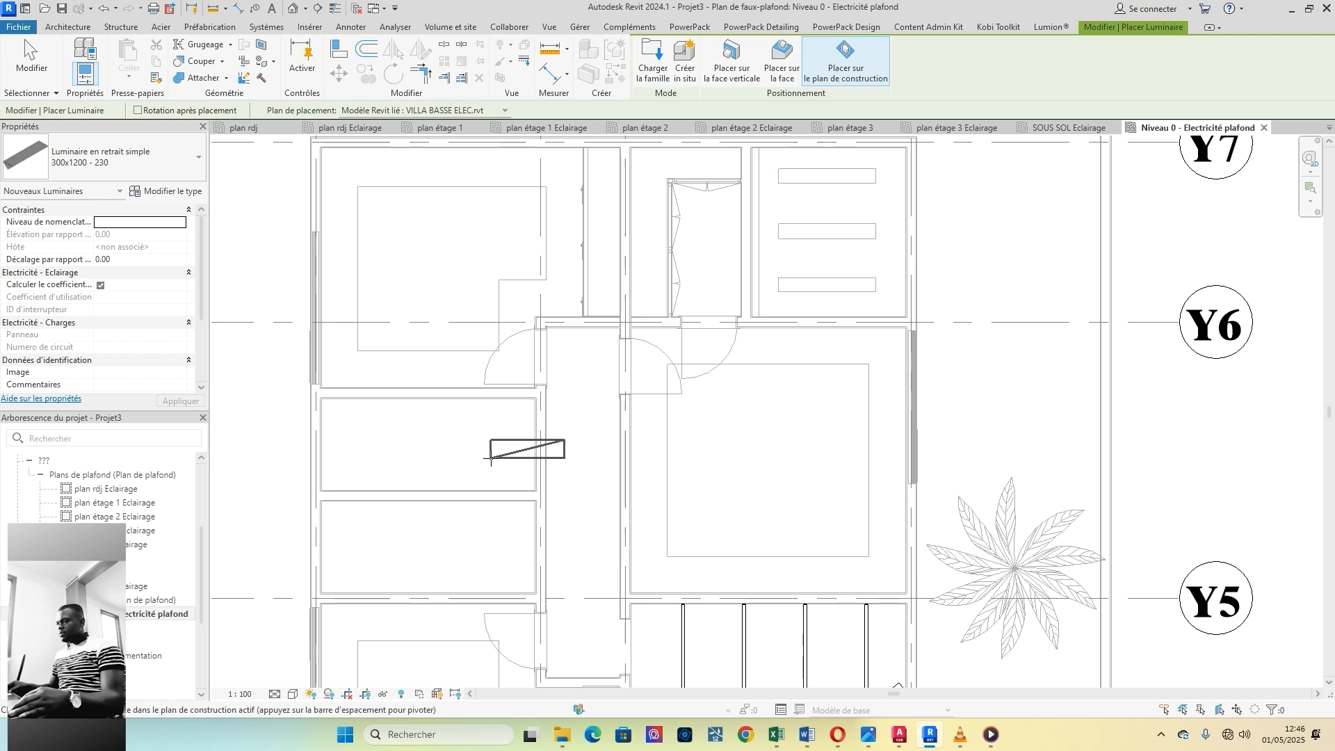
Step: Place a 300x1200 - 230 Luminaire en retrait simple in the small room just above grid line Y5
{"action": "left_click", "coordinate": [89, 162]}
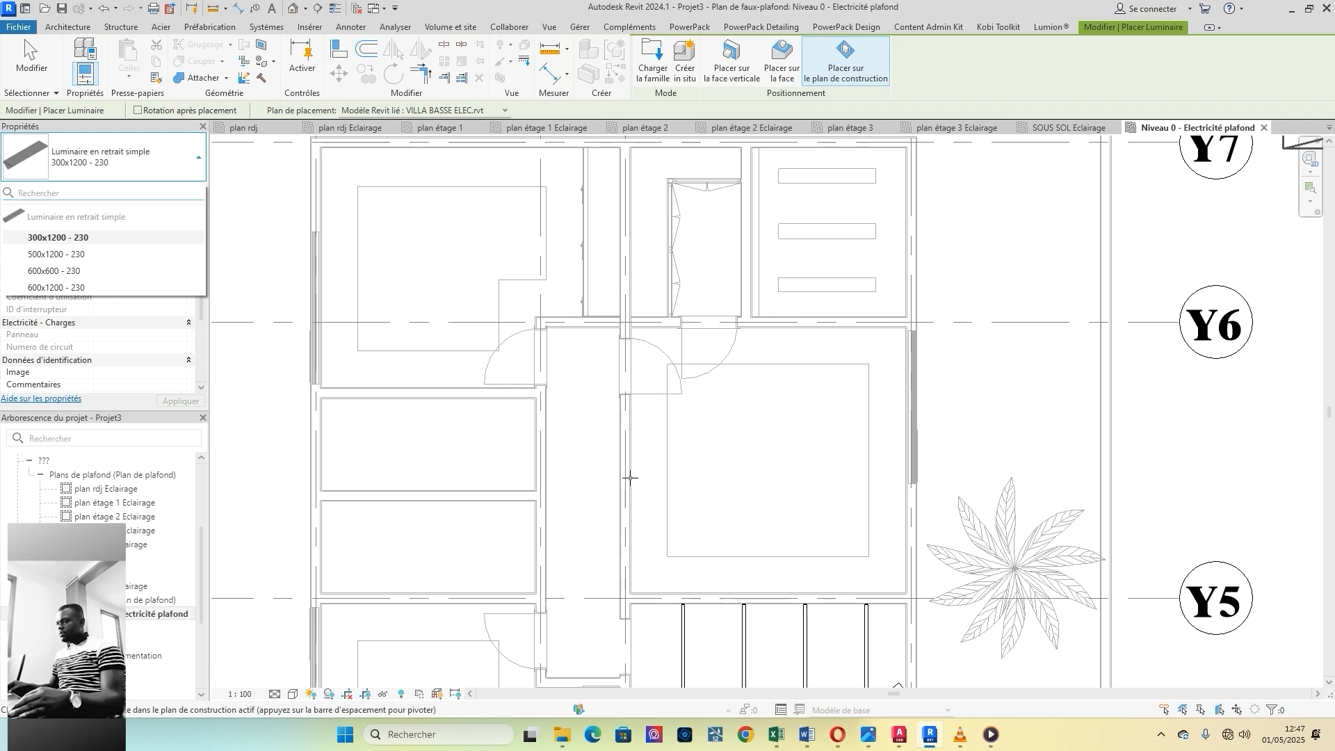
{"action": "left_click", "coordinate": [121, 237]}
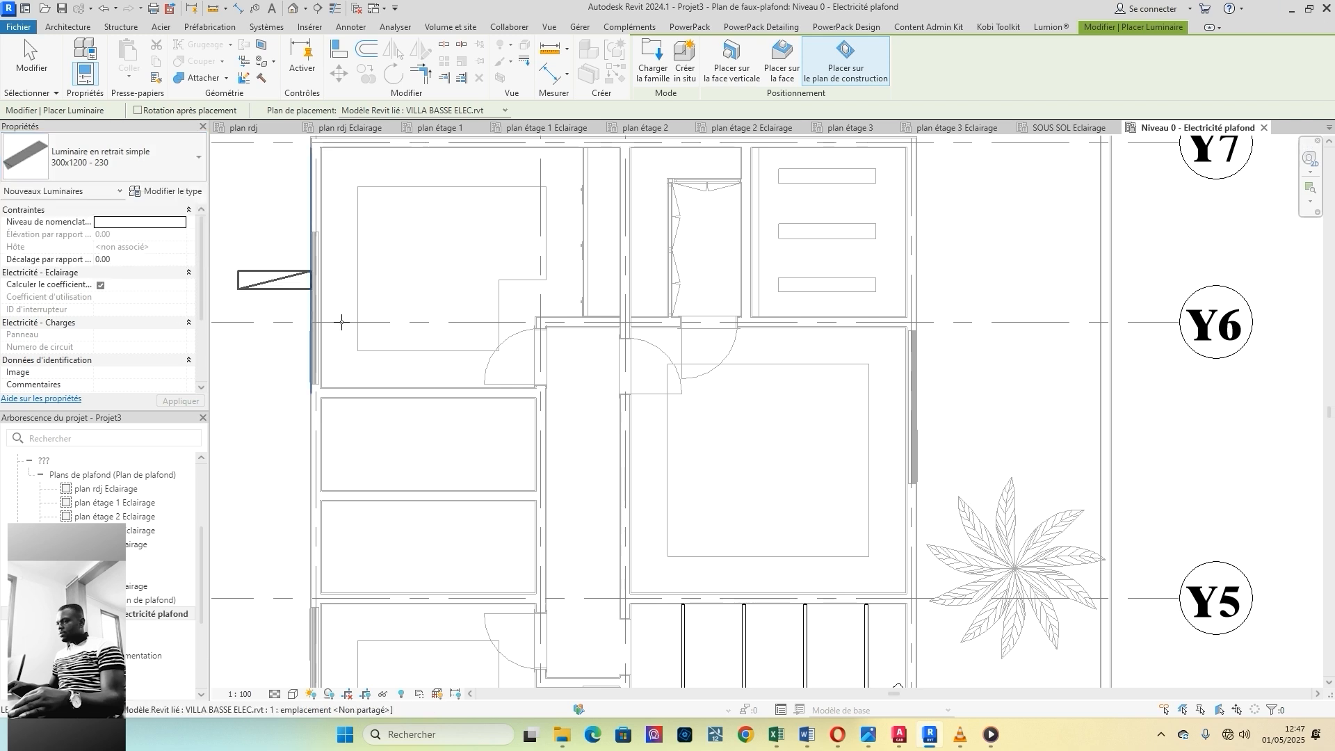
{"action": "scroll", "coordinate": [567, 504], "scroll_direction": "up", "scroll_amount": 2}
{"action": "scroll", "coordinate": [564, 485], "scroll_direction": "down", "scroll_amount": 2}
{"action": "scroll", "coordinate": [390, 558], "scroll_direction": "up", "scroll_amount": 3}
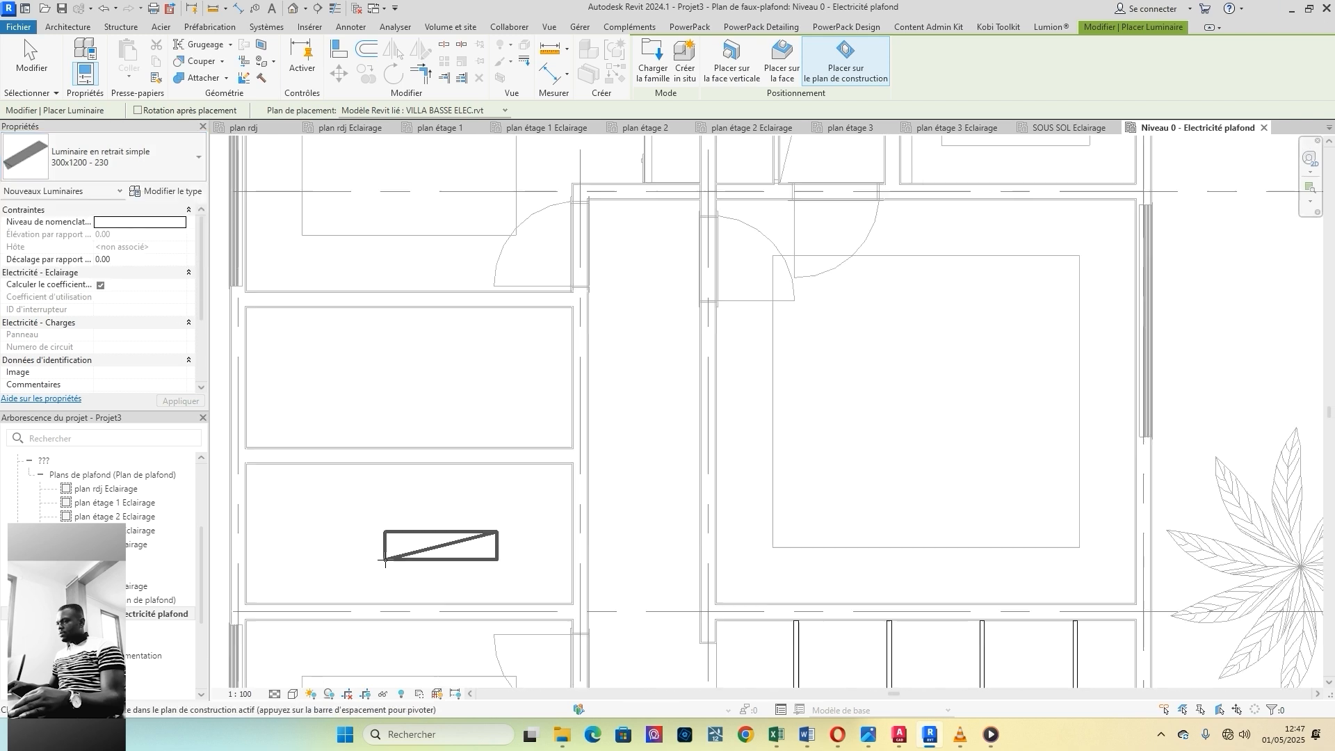
{"action": "left_click", "coordinate": [332, 547]}
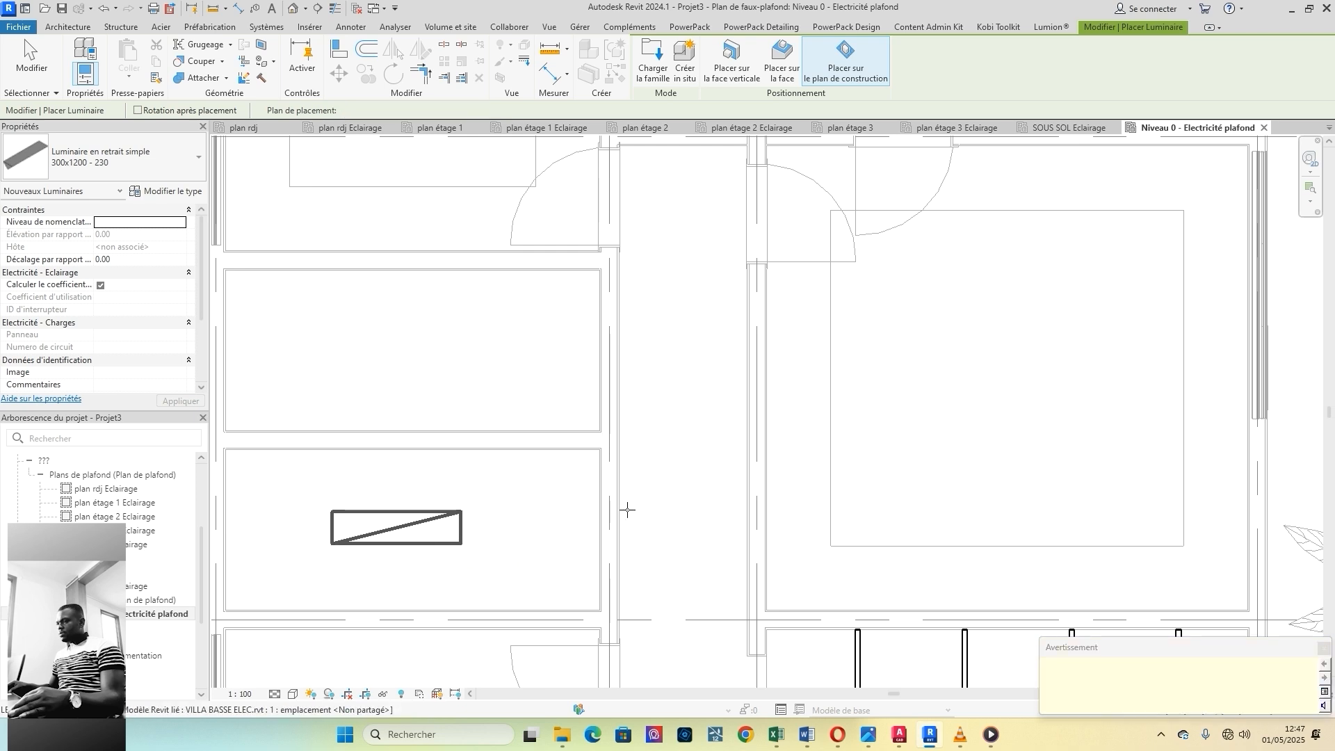
{"action": "left_click", "coordinate": [31, 61]}
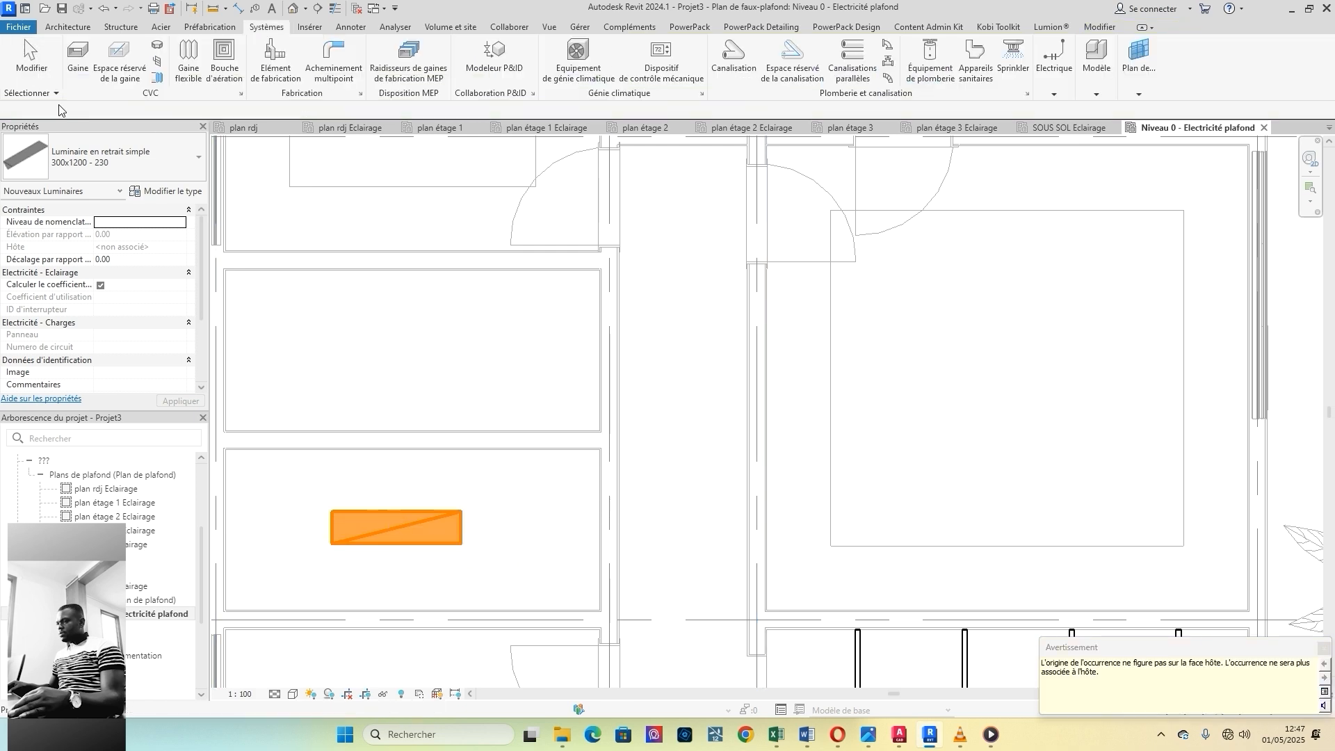
Step: Select the placed luminaire and open its family for editing
{"action": "left_click", "coordinate": [438, 535]}
{"action": "scroll", "coordinate": [514, 556], "scroll_direction": "down", "scroll_amount": 2}
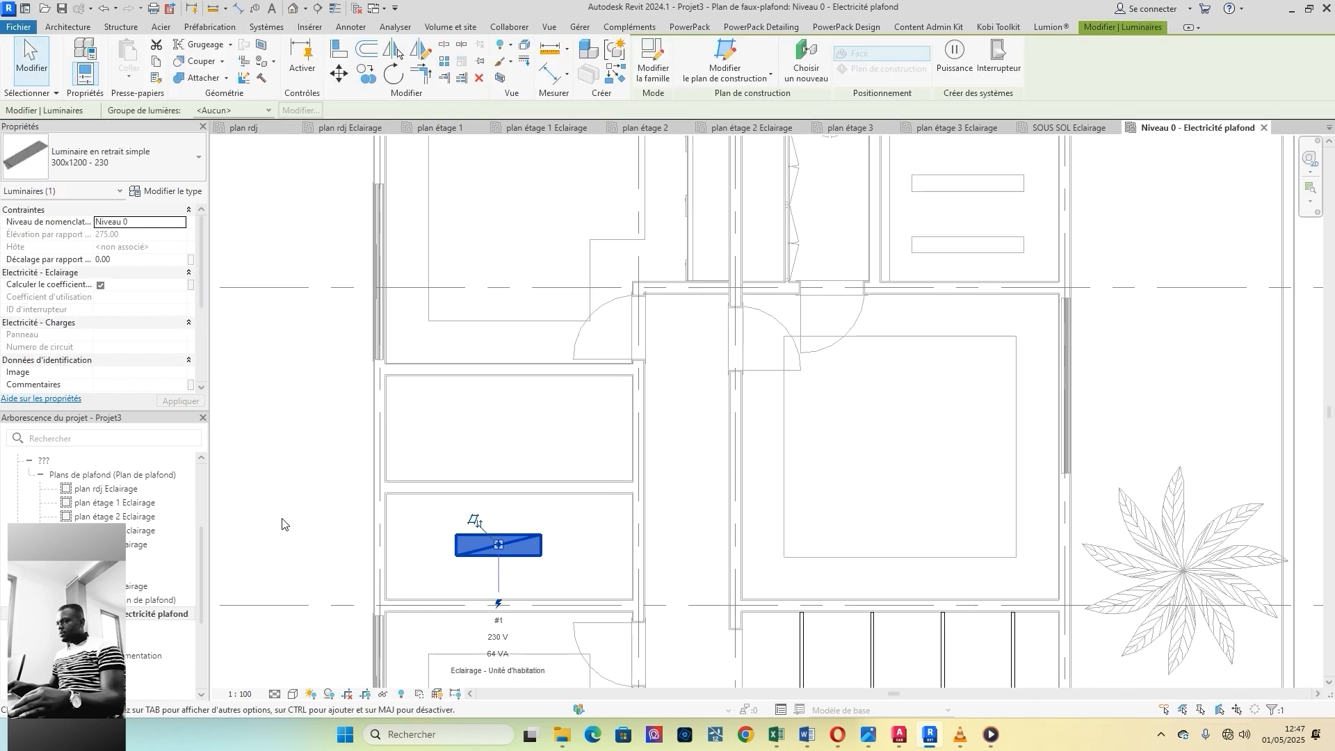
{"action": "left_click", "coordinate": [304, 532]}
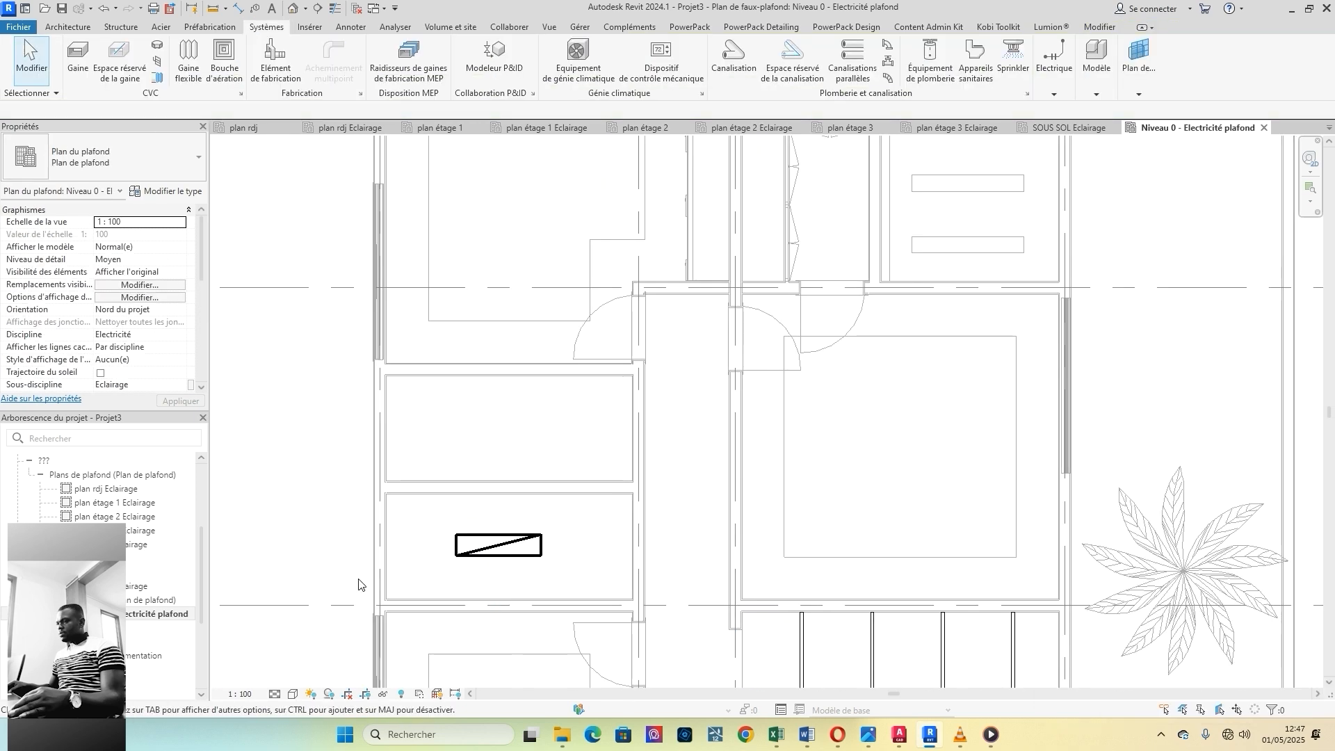
{"action": "left_click", "coordinate": [518, 556]}
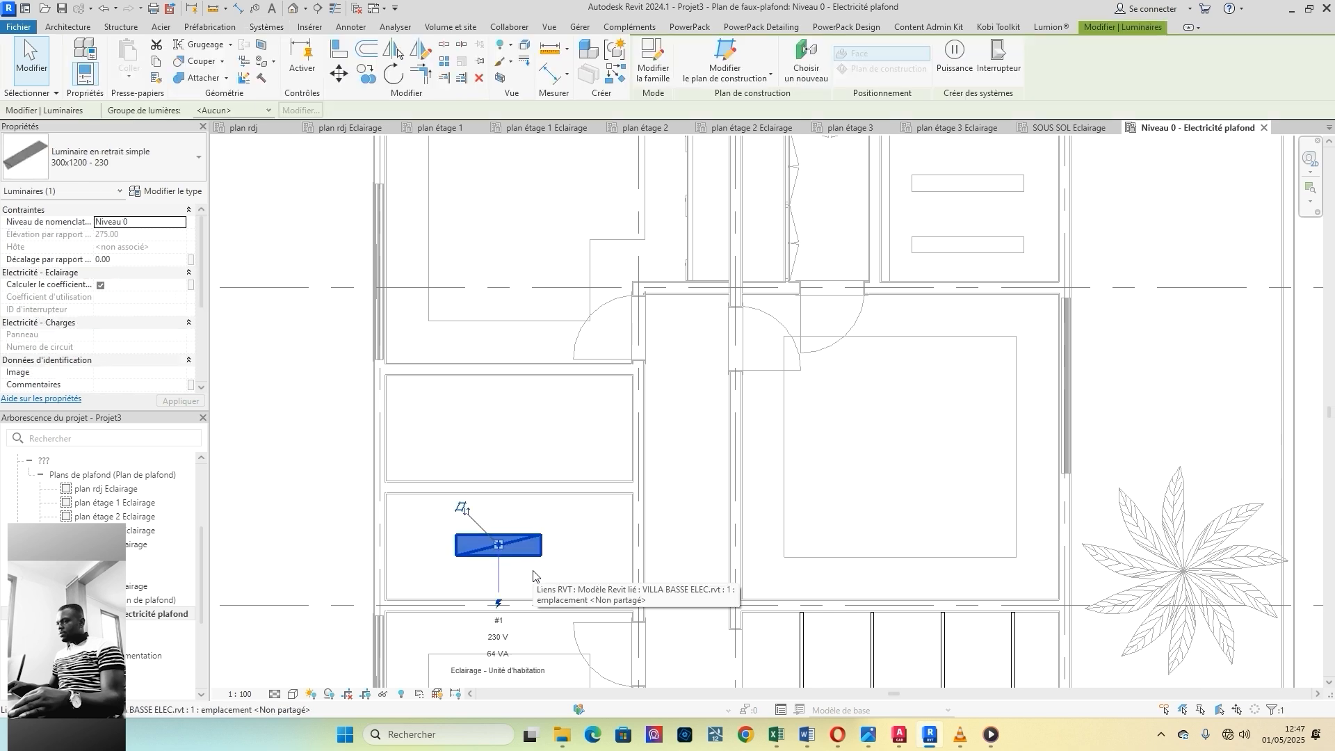
{"action": "scroll", "coordinate": [533, 576], "scroll_direction": "up", "scroll_amount": 2}
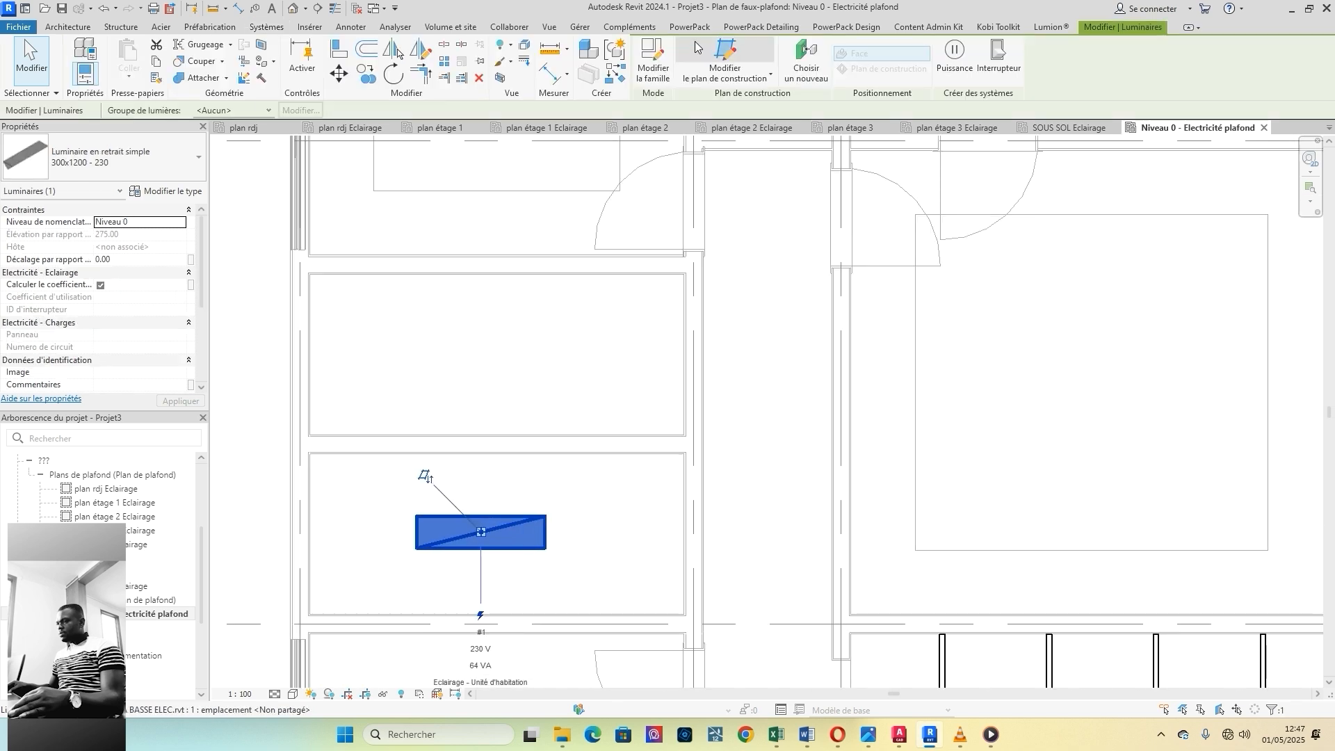
{"action": "left_click", "coordinate": [654, 78]}
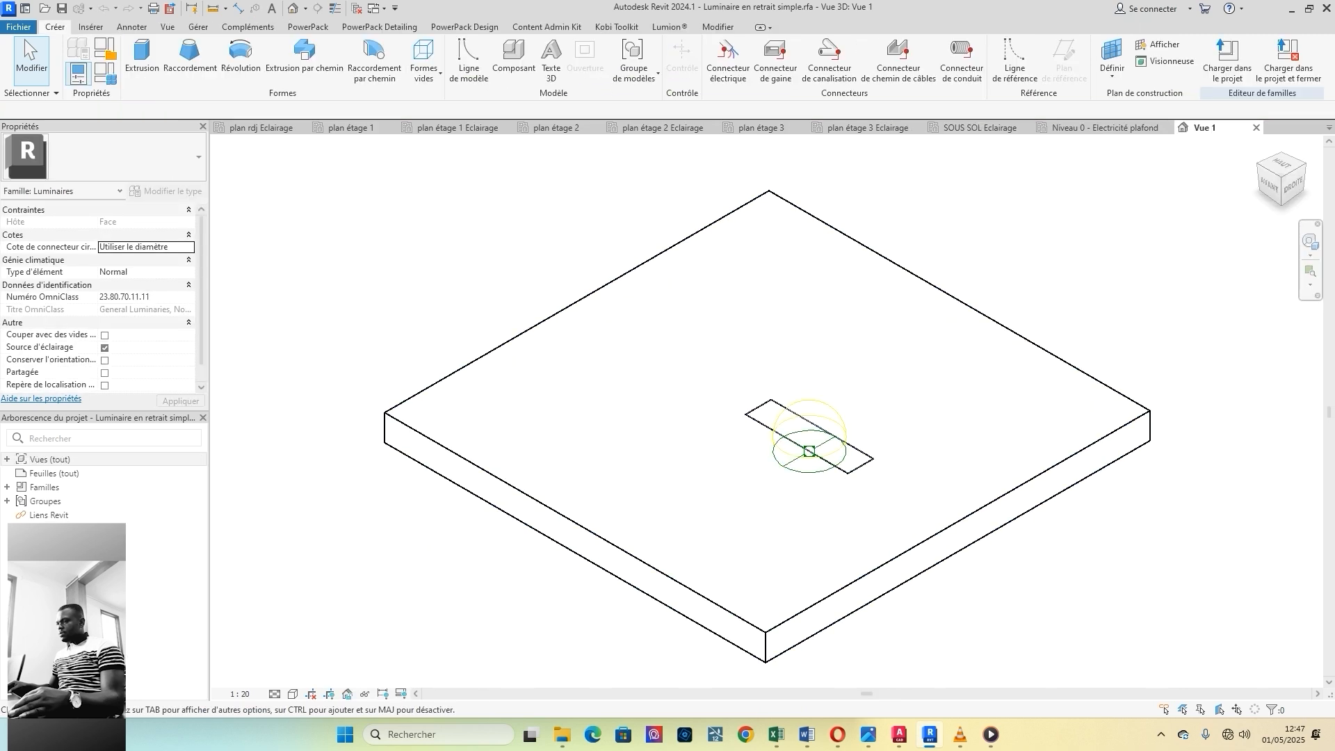
Step: Open the family's floor plan view Niveau de réf
{"action": "left_click", "coordinate": [7, 460]}
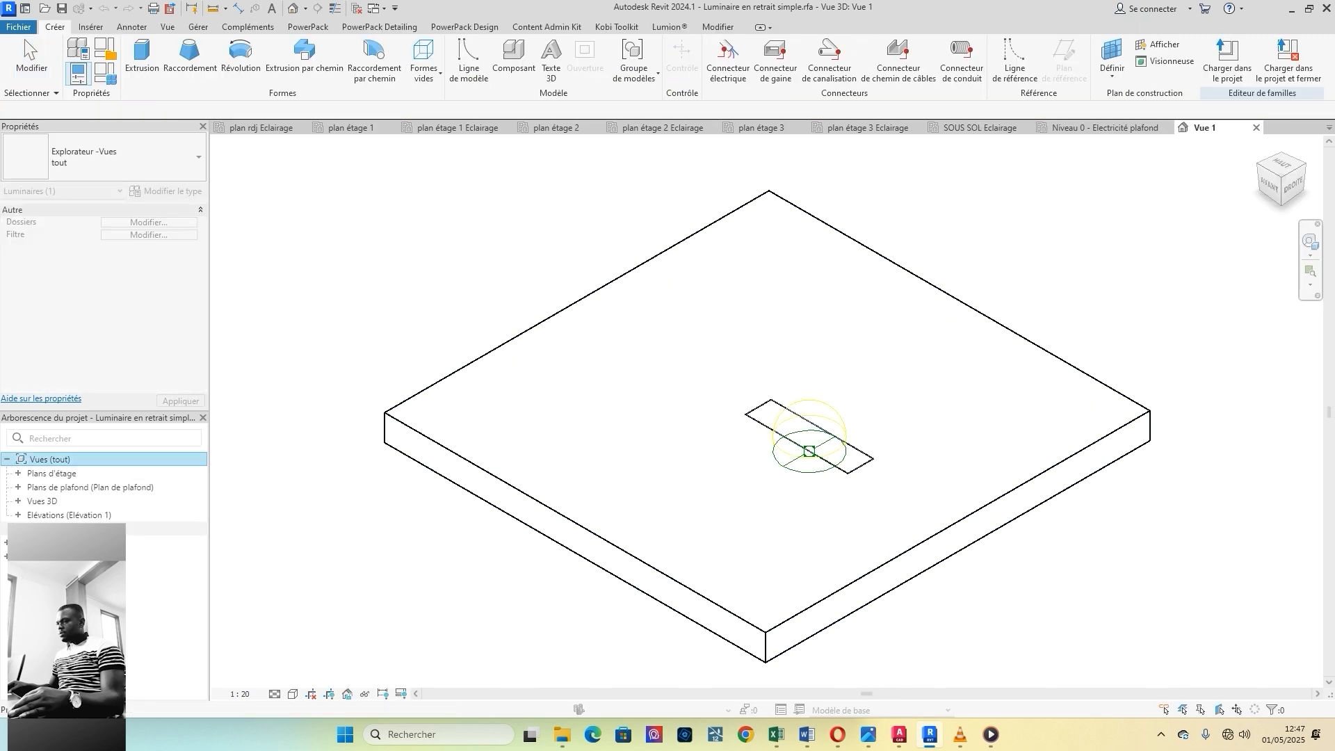
{"action": "double_click", "coordinate": [51, 474]}
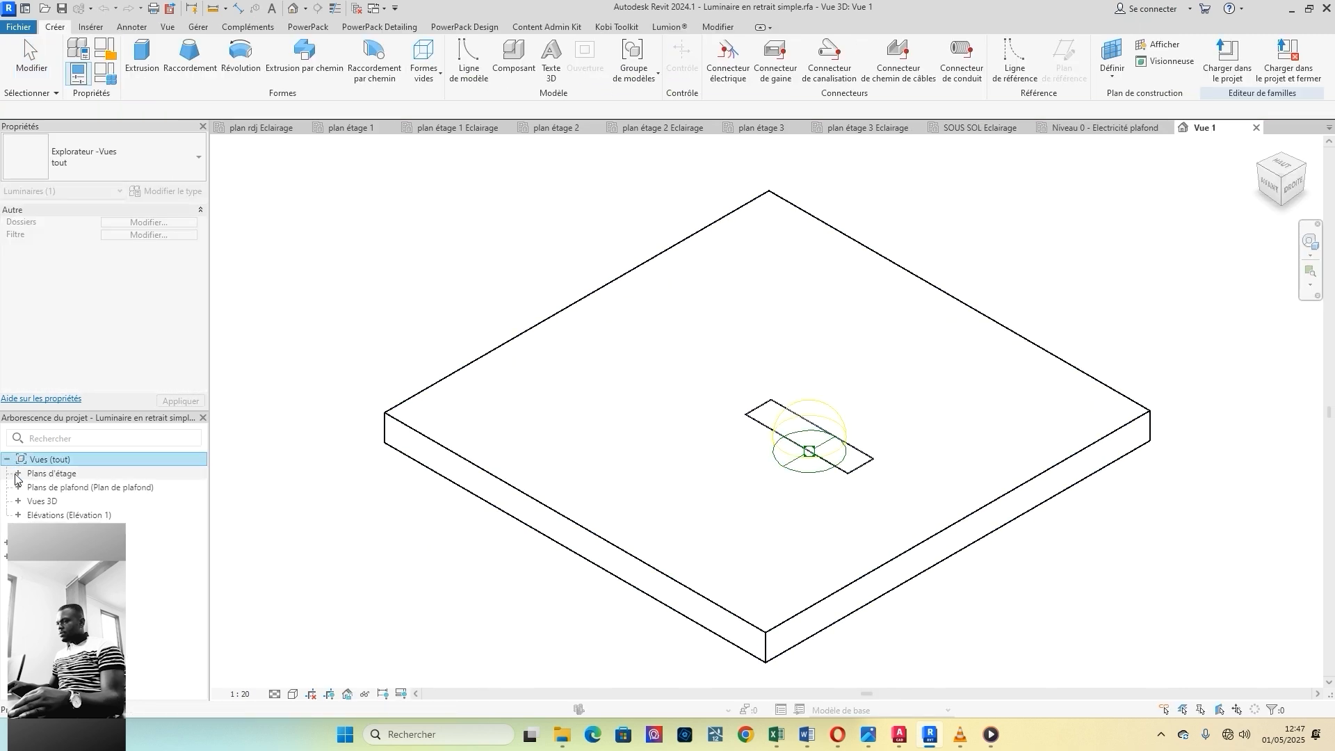
{"action": "double_click", "coordinate": [64, 487]}
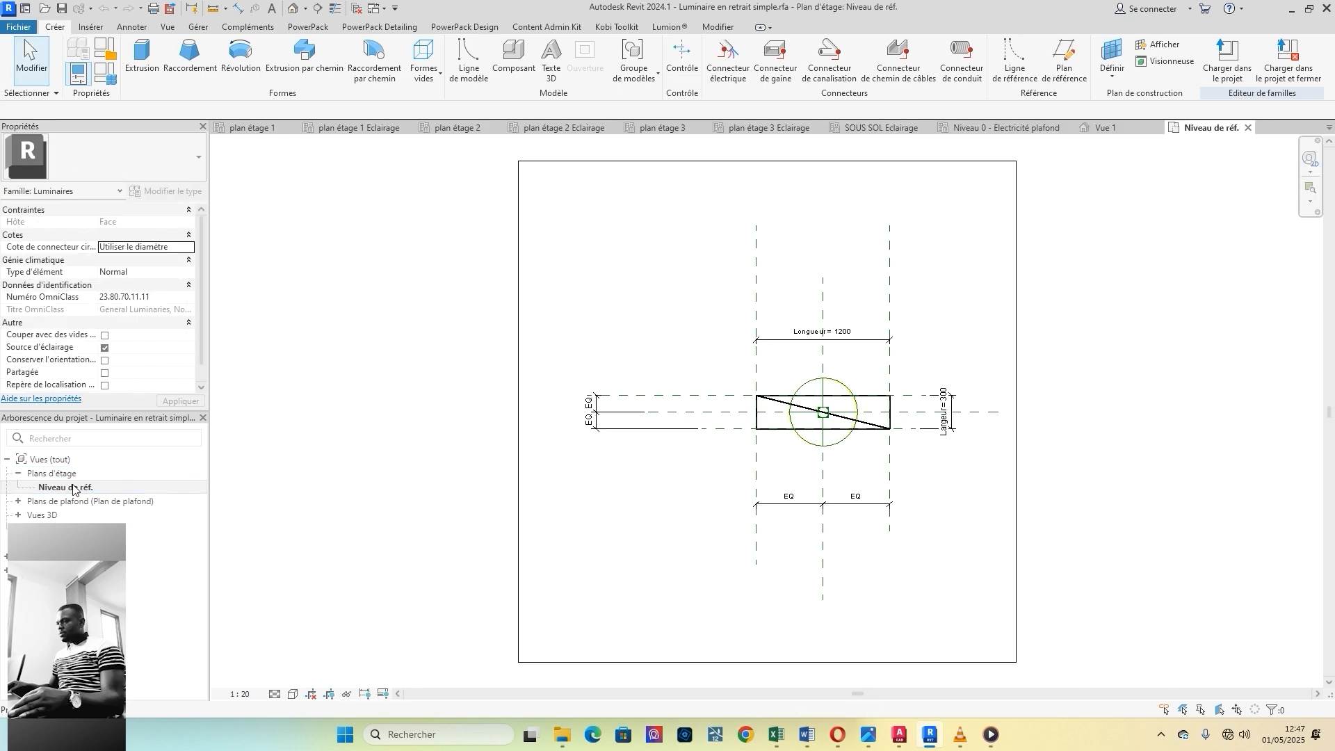
Step: Make the fixture symbol's four outline lines and its diagonal not visible
{"action": "scroll", "coordinate": [899, 430], "scroll_direction": "up", "scroll_amount": 4}
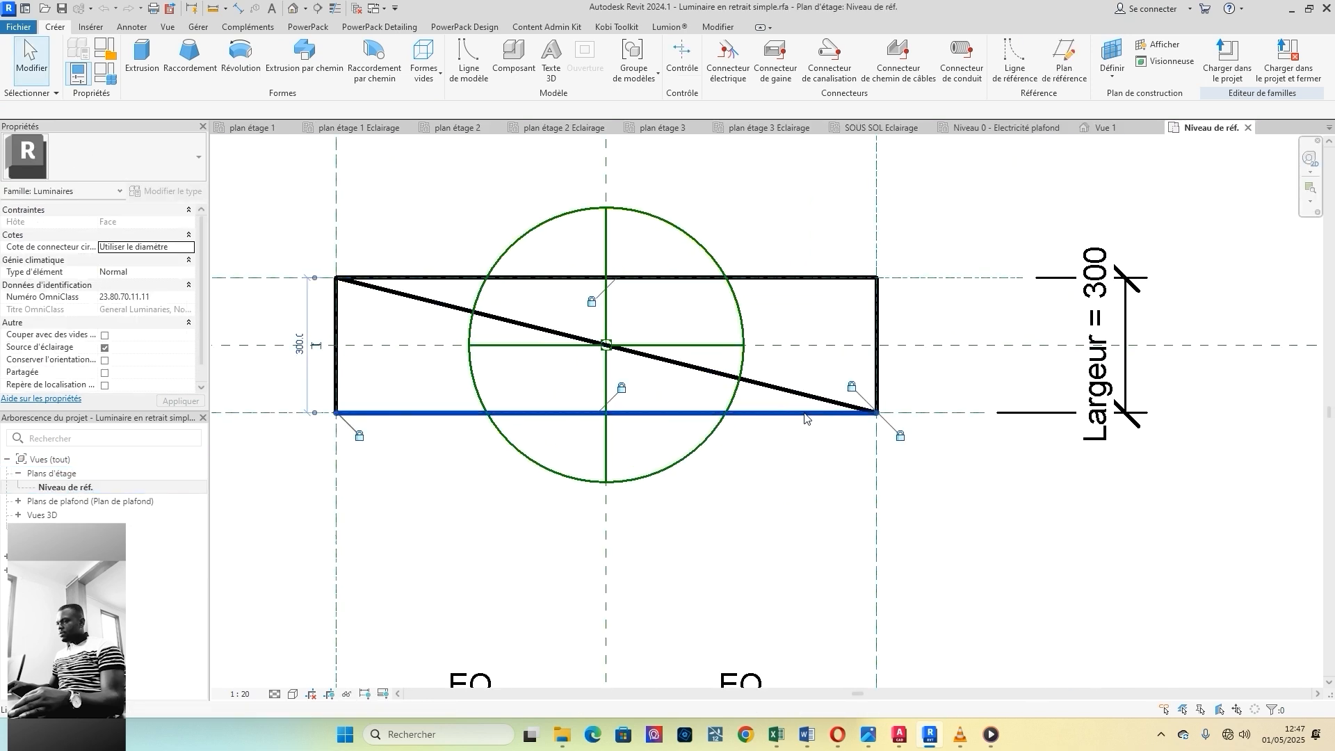
{"action": "left_click", "coordinate": [821, 414]}
{"action": "left_click", "coordinate": [804, 395], "text": "ctrl"}
{"action": "left_click", "coordinate": [878, 313], "text": "ctrl"}
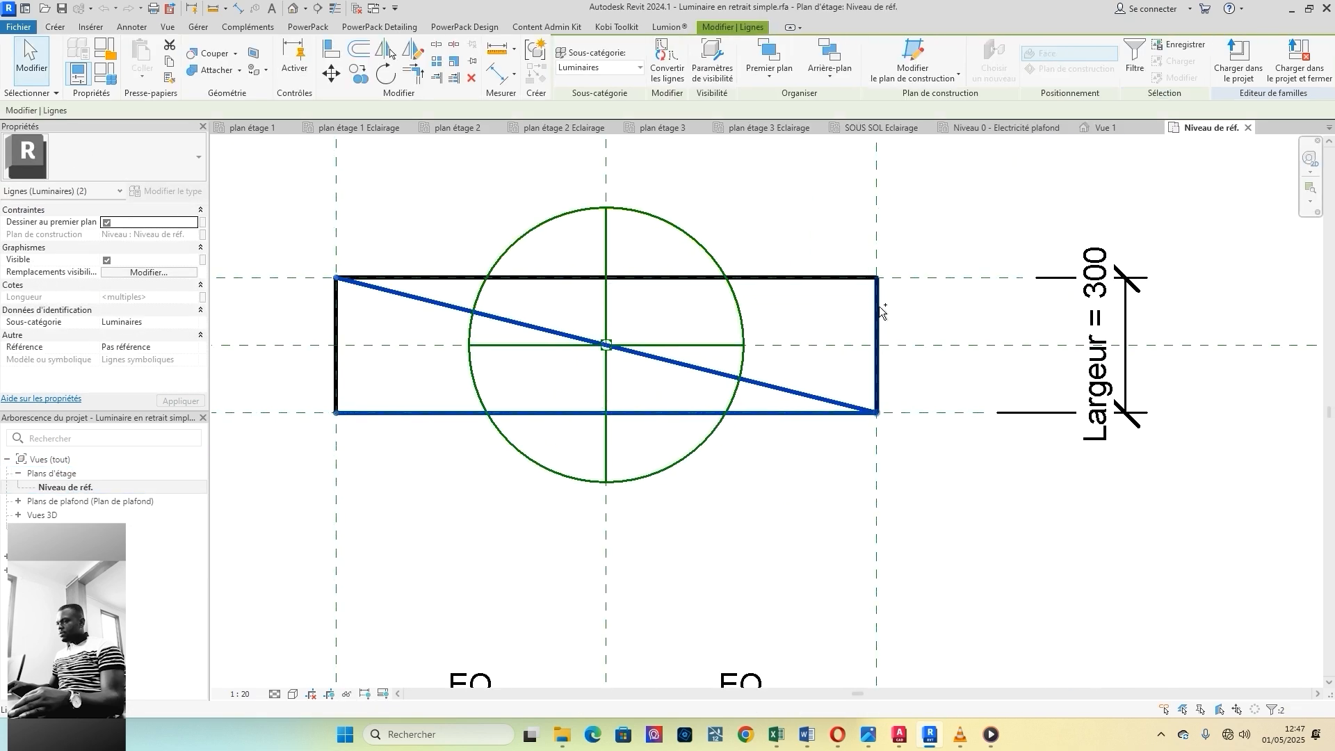
{"action": "left_click", "coordinate": [819, 276], "text": "ctrl"}
{"action": "left_click", "coordinate": [335, 319], "text": "ctrl"}
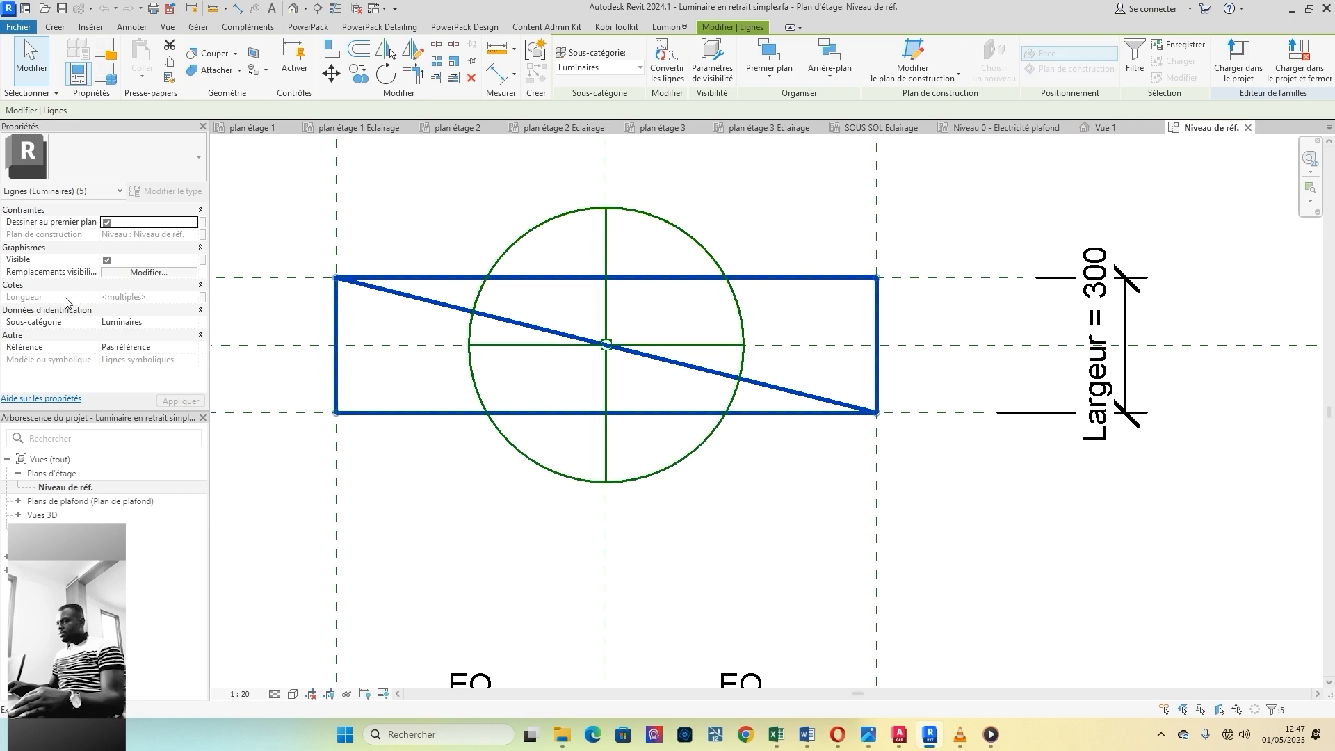
{"action": "left_click", "coordinate": [107, 261]}
{"action": "left_click", "coordinate": [181, 401]}
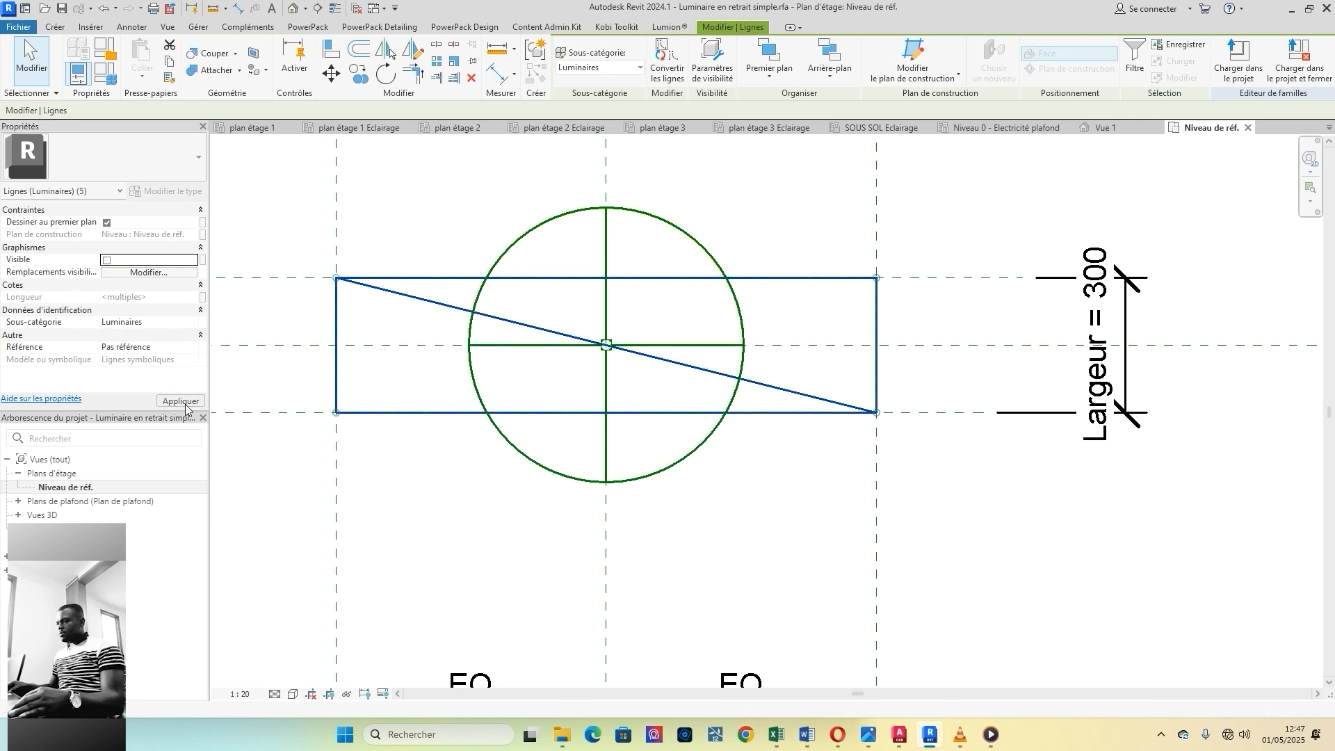
{"action": "left_click", "coordinate": [417, 175]}
{"action": "scroll", "coordinate": [434, 482], "scroll_direction": "down", "scroll_amount": 2}
{"action": "key", "text": "Escape"}
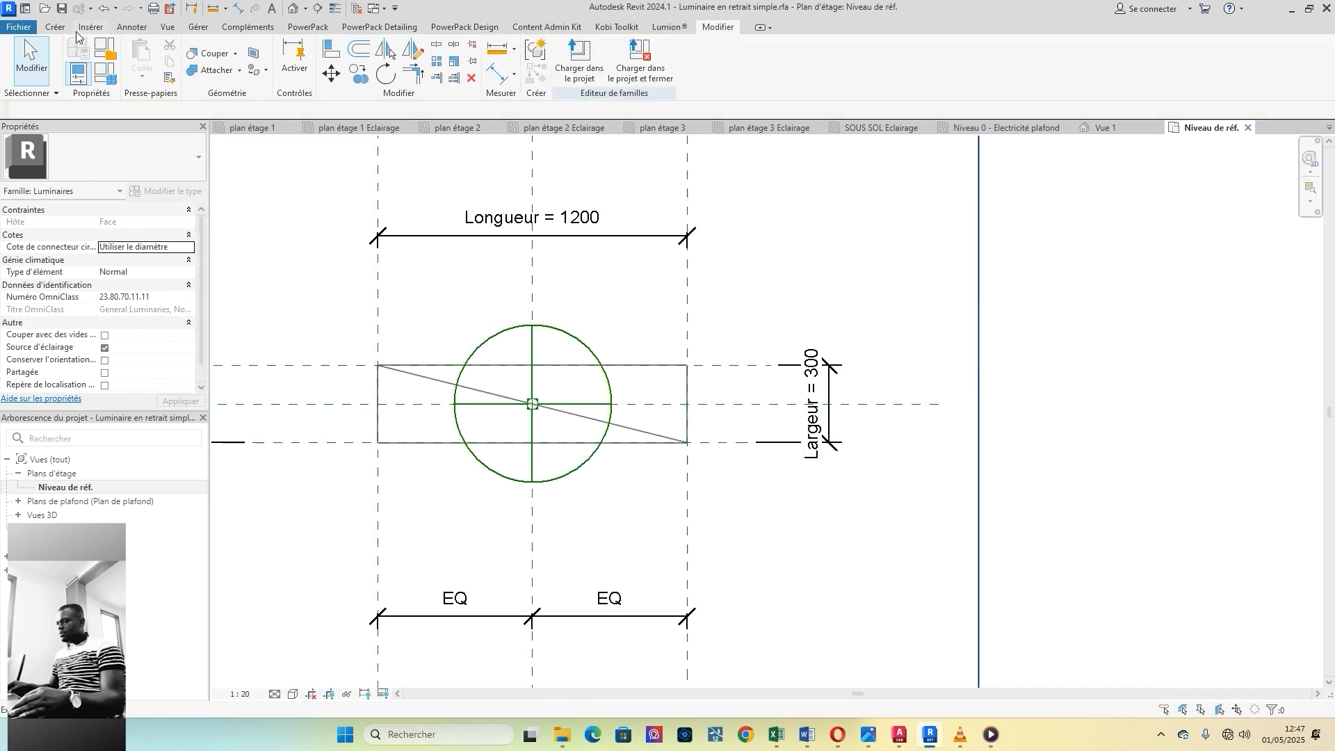
Step: Draw a model-line circle of radius 250 centred on the intersection of the fixture's reference planes
{"action": "left_click", "coordinate": [56, 27]}
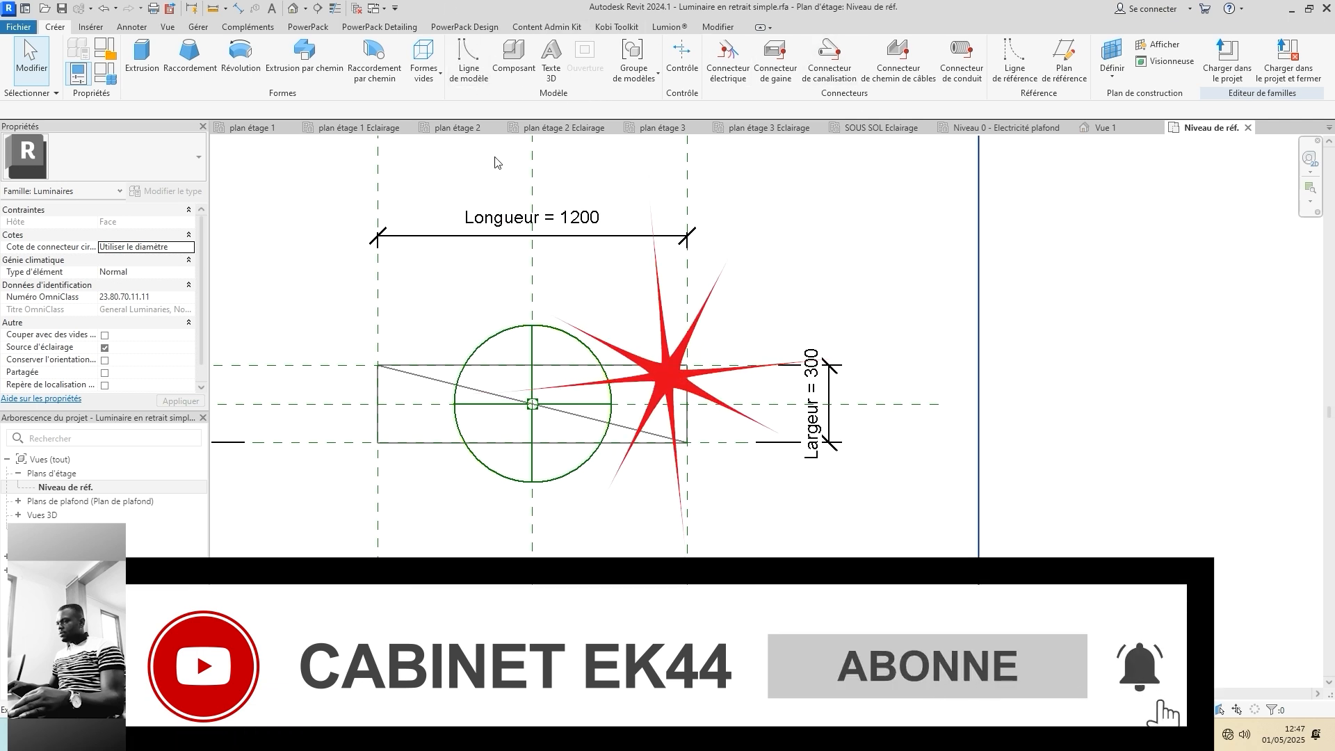
{"action": "left_click", "coordinate": [470, 57]}
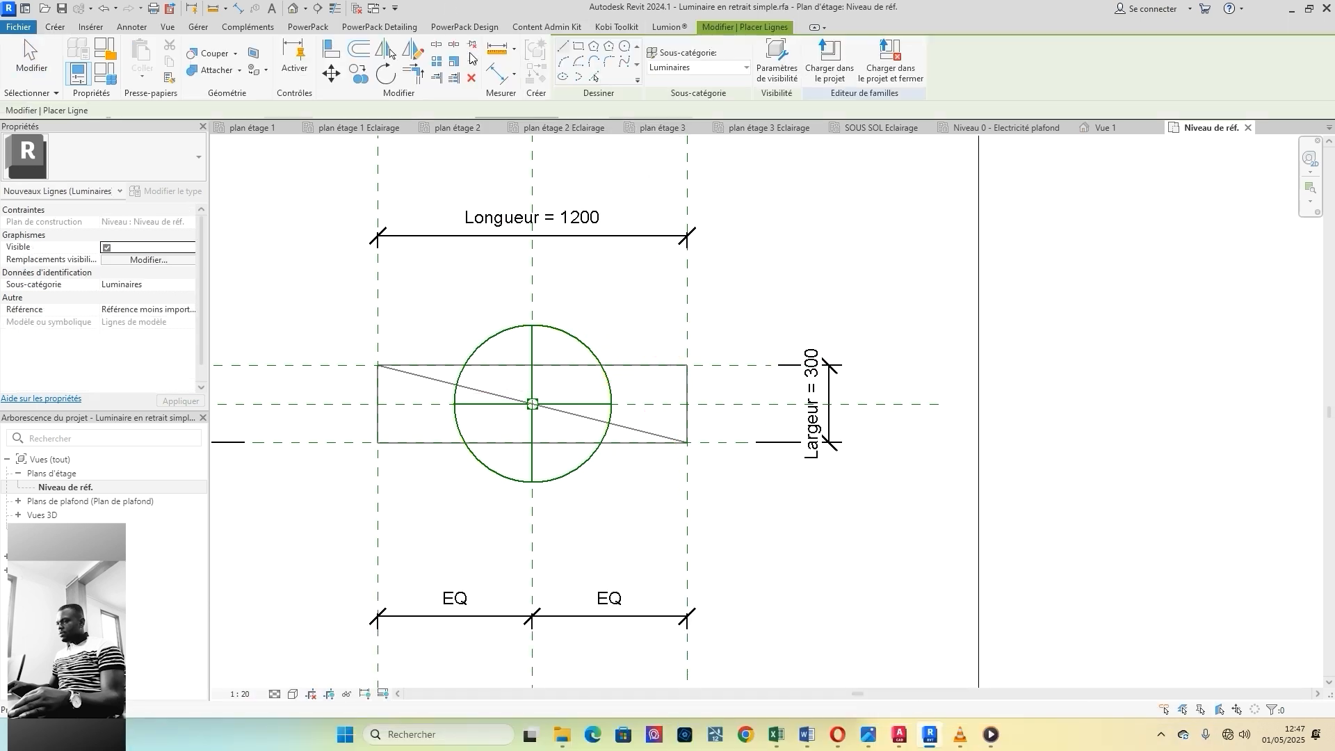
{"action": "left_click", "coordinate": [139, 28]}
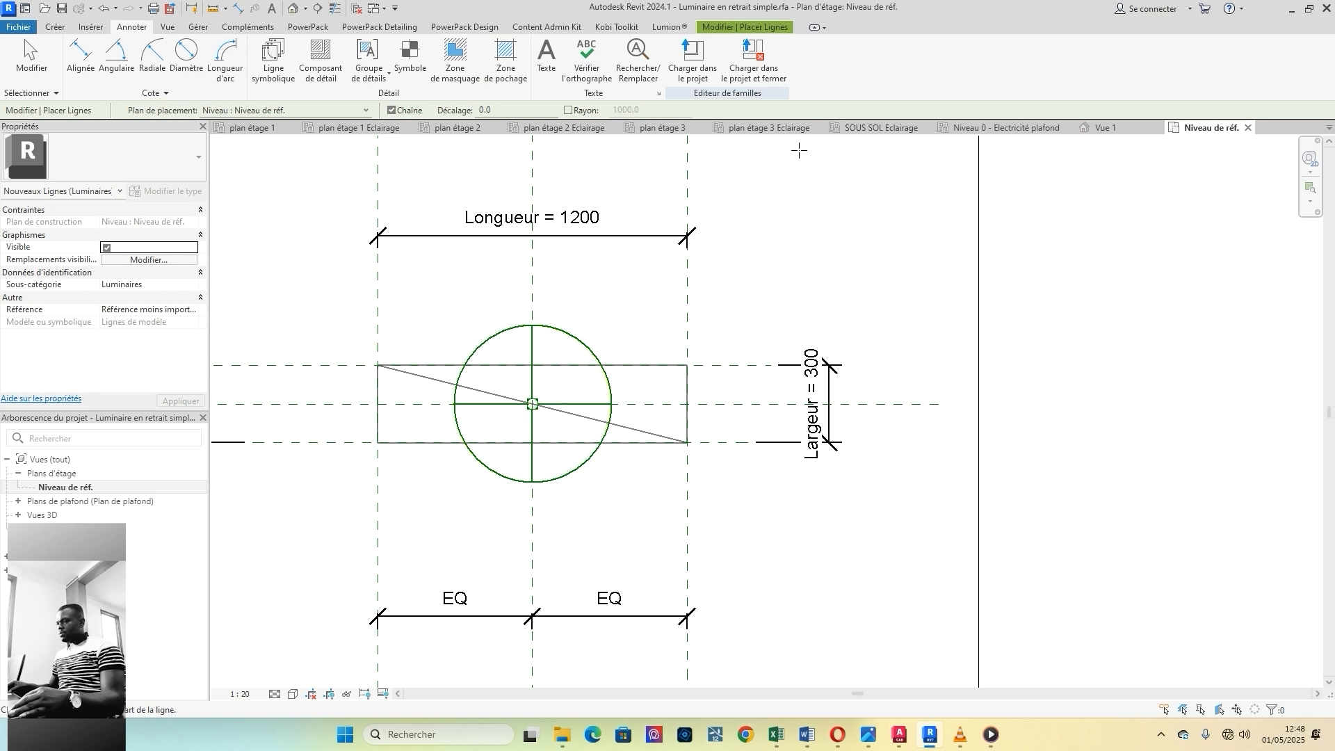
{"action": "left_click", "coordinate": [715, 27]}
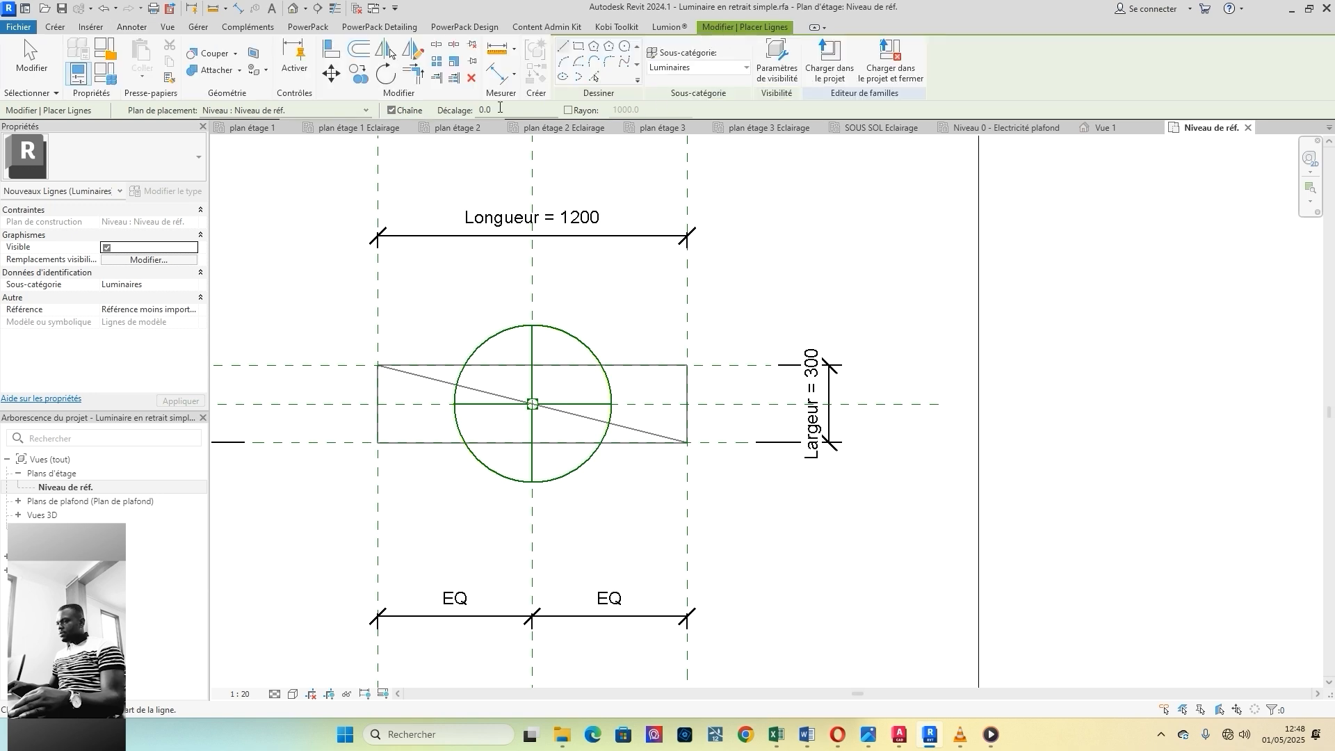
{"action": "left_click", "coordinate": [625, 62]}
{"action": "scroll", "coordinate": [528, 390], "scroll_direction": "up", "scroll_amount": 3}
{"action": "left_click", "coordinate": [545, 430]}
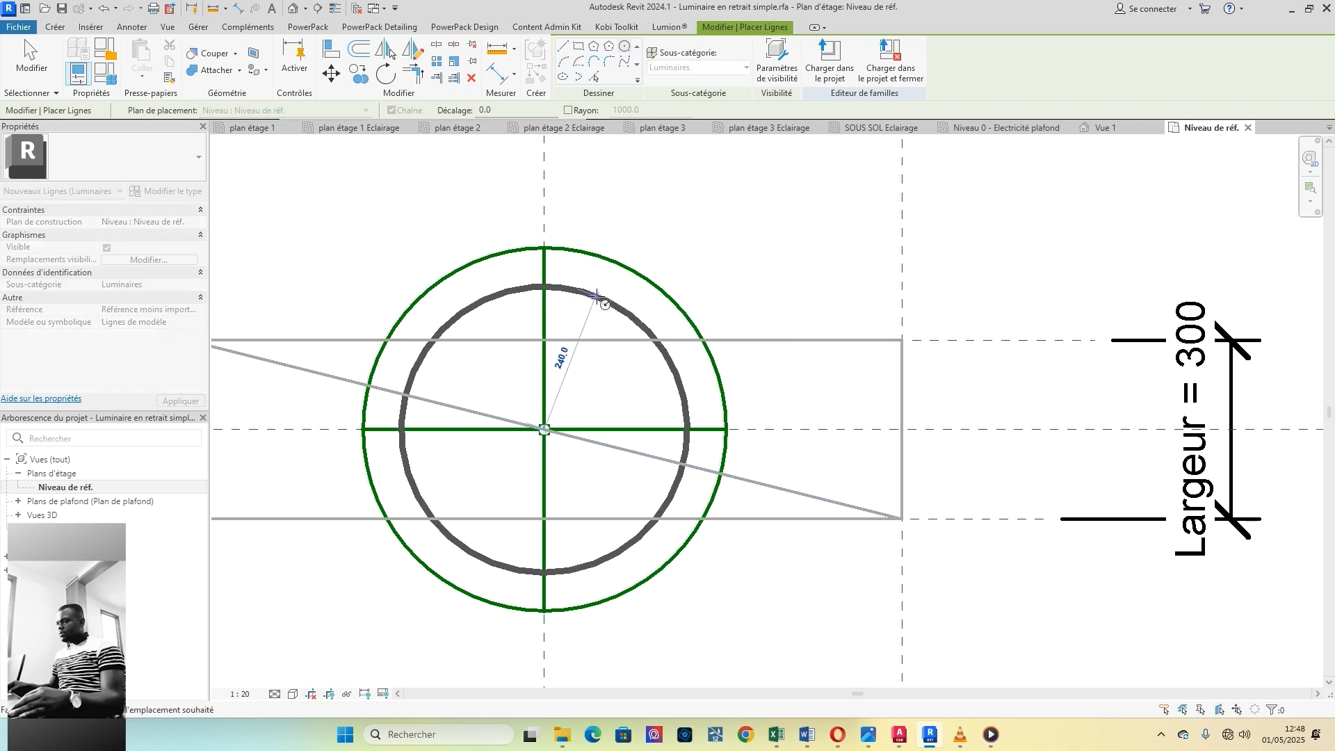
{"action": "left_click", "coordinate": [602, 290]}
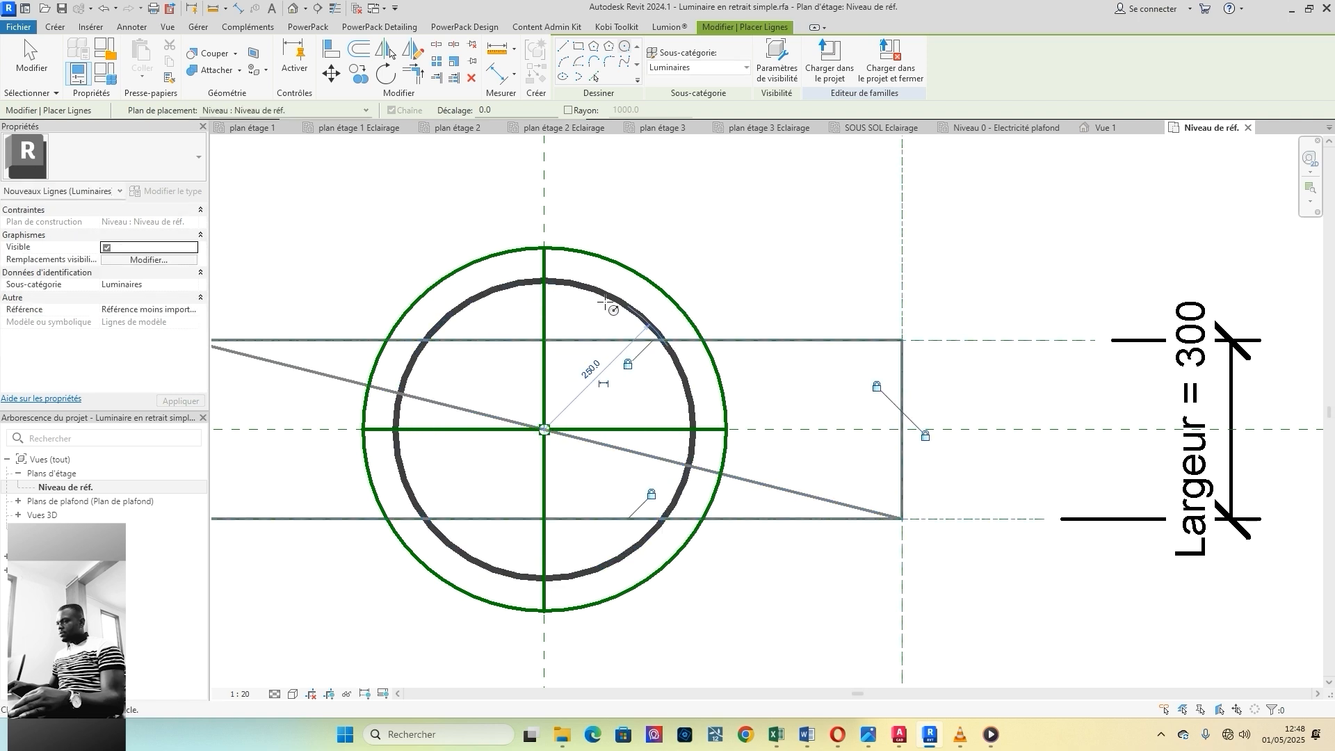
Step: Draw a second, inner circle of radius 220 on the same centre
{"action": "scroll", "coordinate": [545, 428], "scroll_direction": "up", "scroll_amount": 1}
{"action": "left_click", "coordinate": [545, 428]}
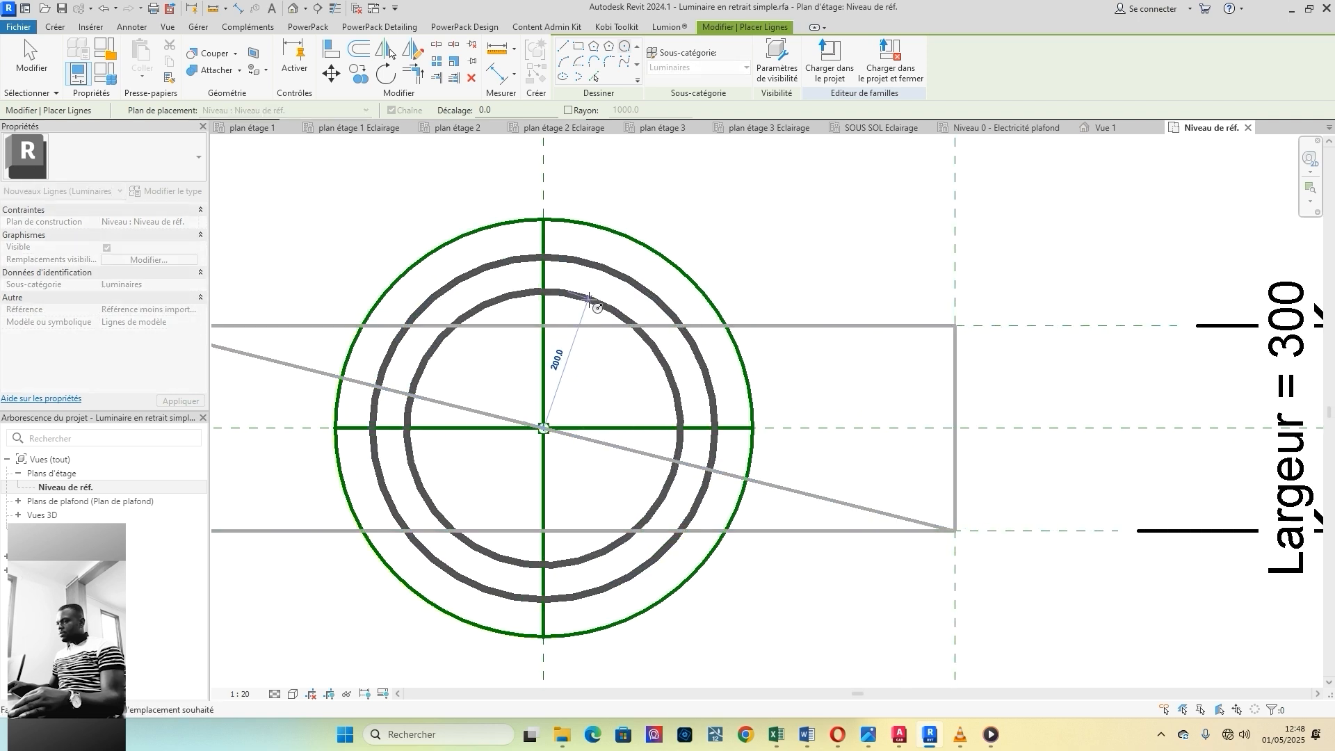
{"action": "left_click", "coordinate": [595, 287]}
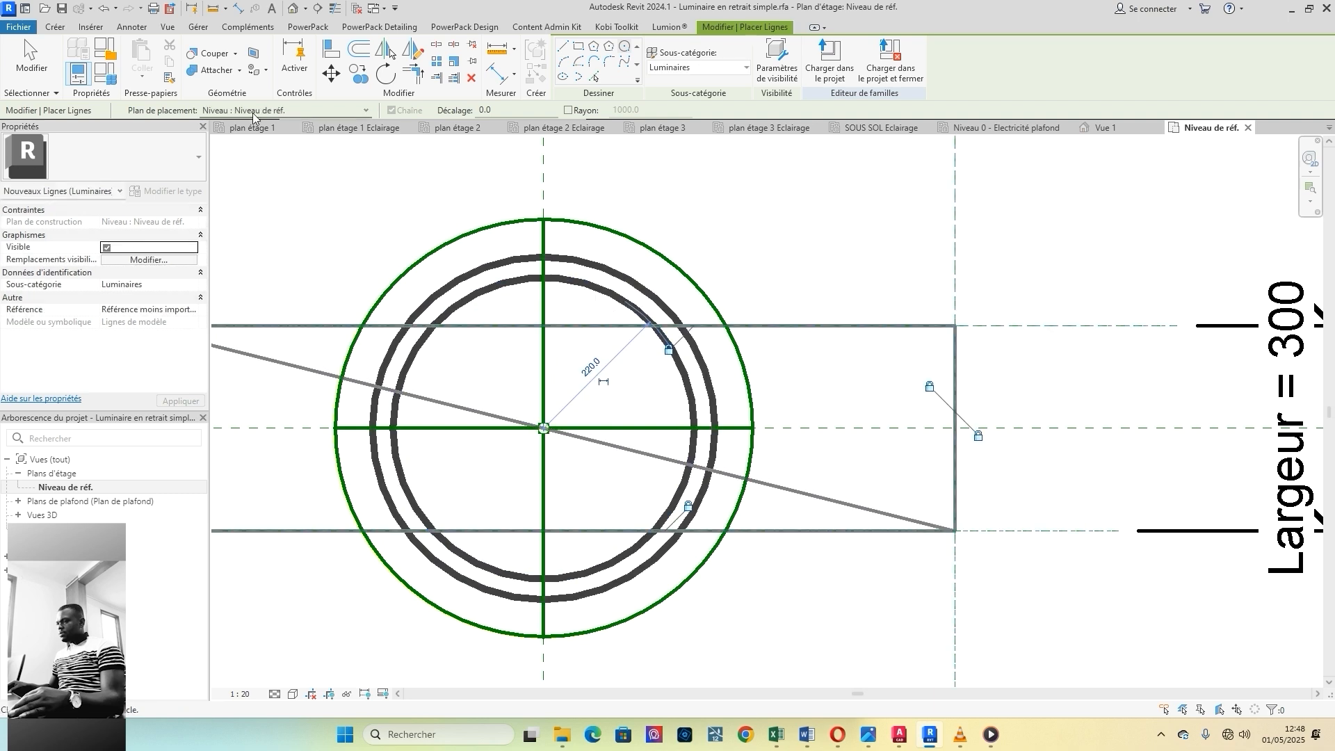
Step: Draw a vertical line through the centre, spanning the full diameter of the outer circle
{"action": "left_click", "coordinate": [563, 46]}
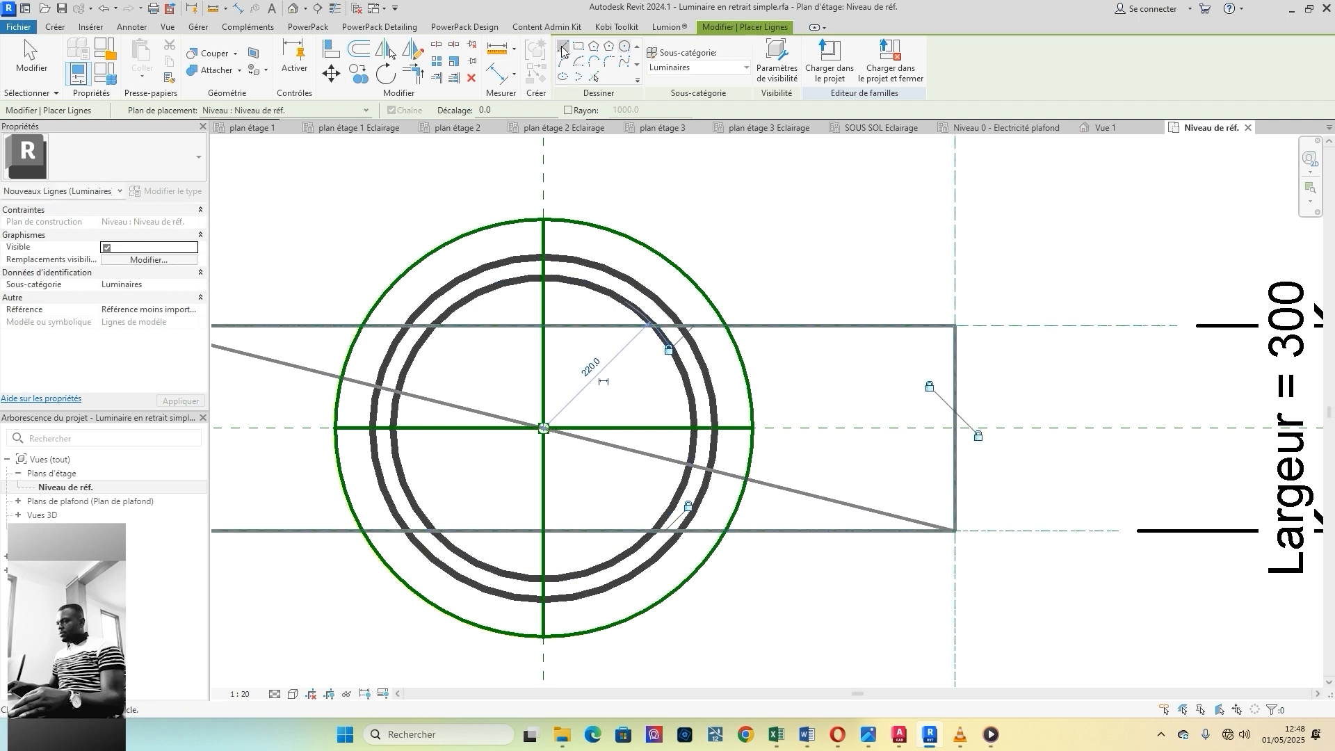
{"action": "left_click", "coordinate": [544, 258]}
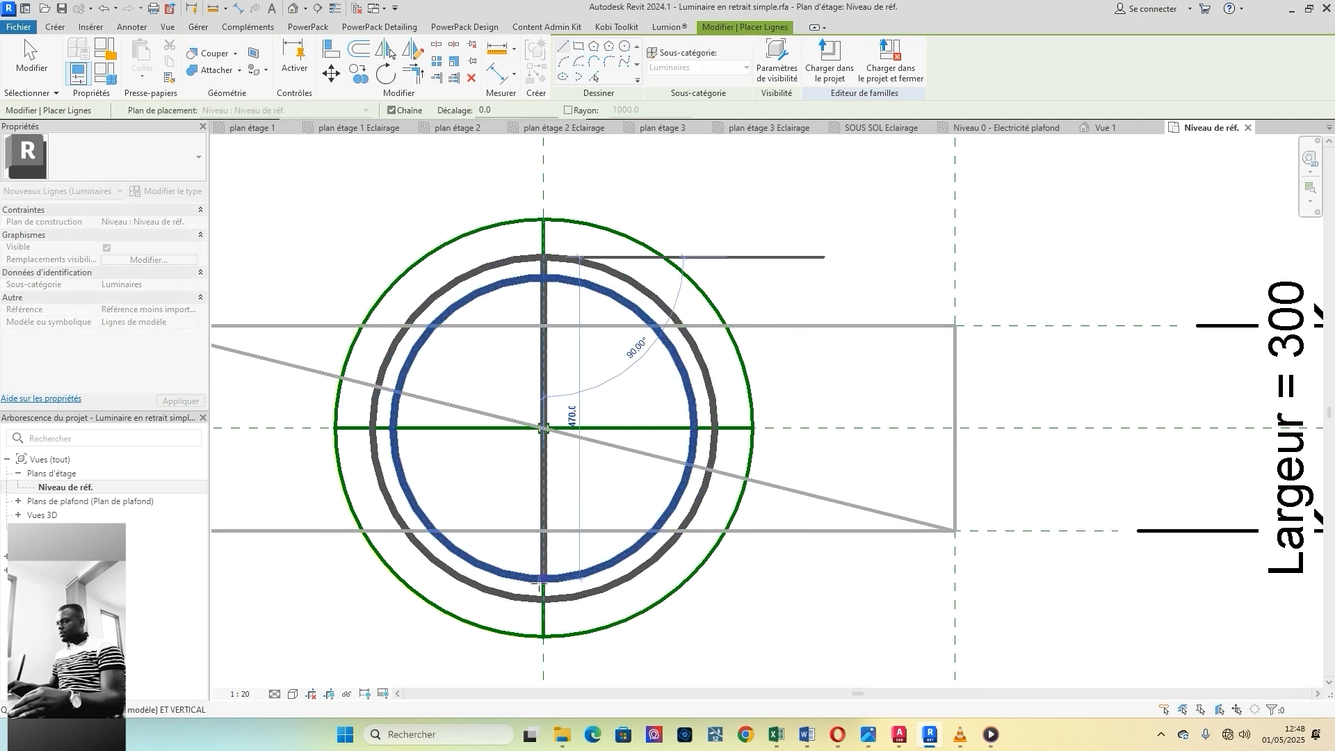
{"action": "left_click", "coordinate": [544, 599]}
{"action": "key", "text": "Escape"}
{"action": "key", "text": "Escape"}
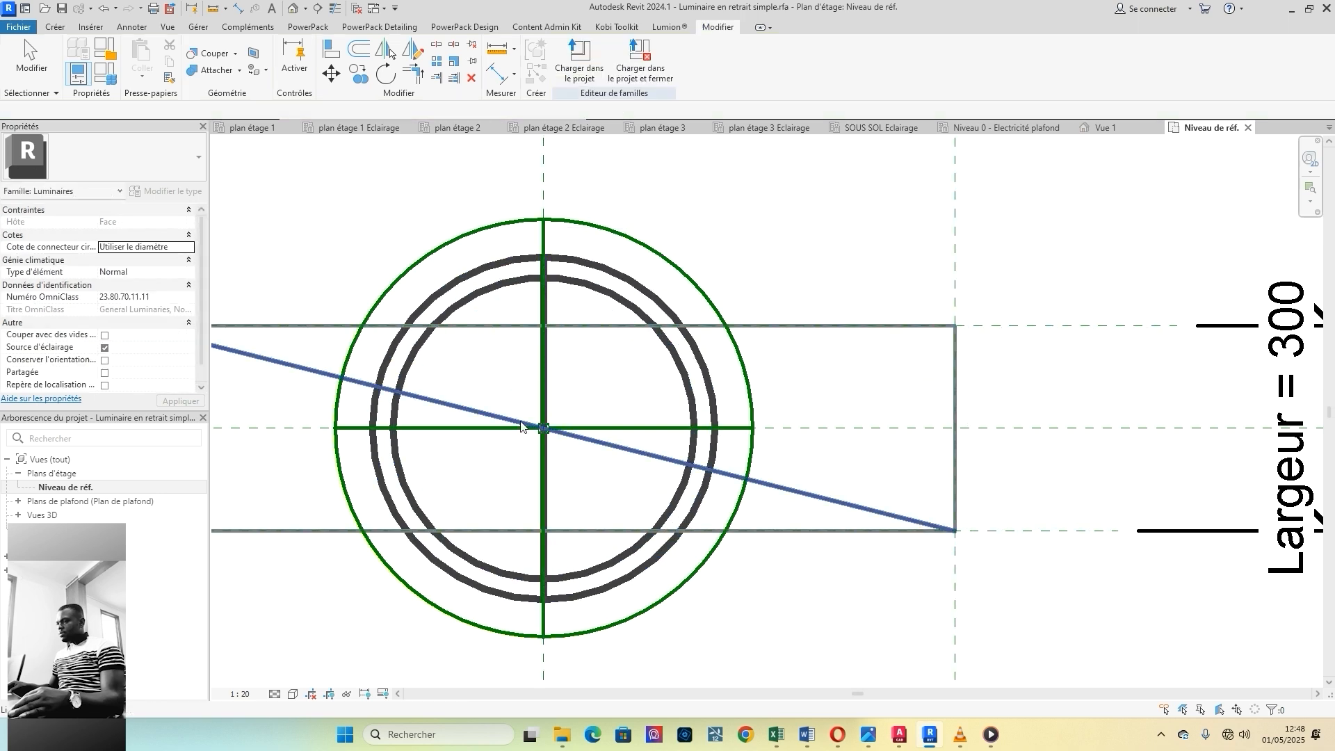
Step: Load the edited recessed luminaire family into the project, replacing the existing version, and inspect the placed fixture in the Niveau 0 ceiling plan
{"action": "left_click", "coordinate": [475, 296]}
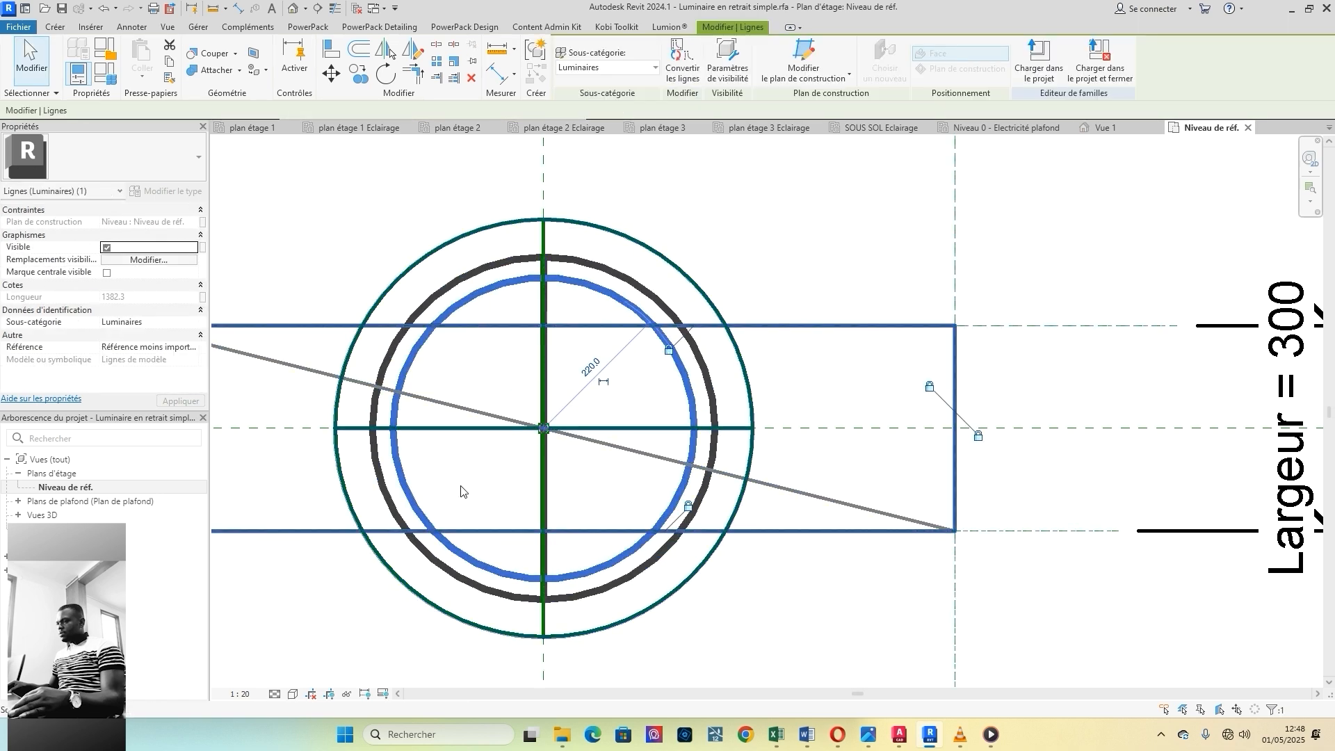
{"action": "left_click", "coordinate": [507, 557]}
{"action": "scroll", "coordinate": [574, 551], "scroll_direction": "down", "scroll_amount": 3}
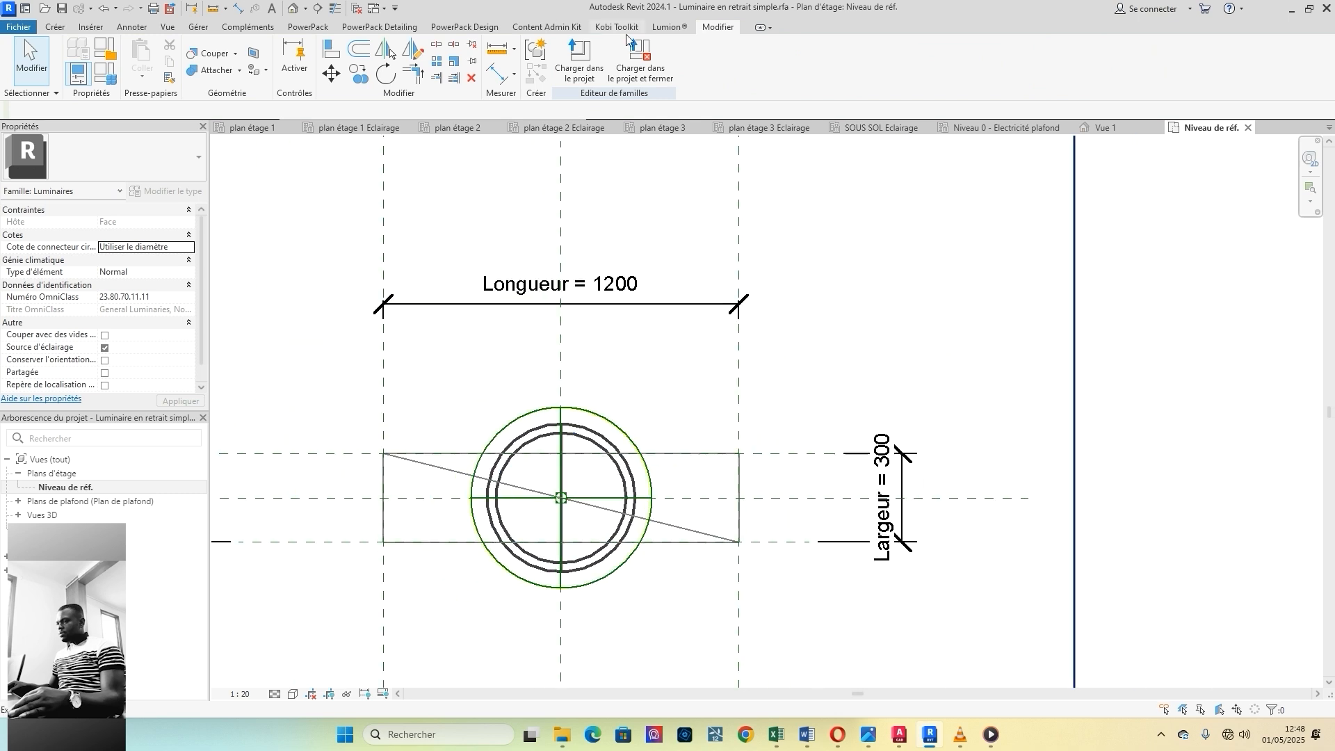
{"action": "left_click", "coordinate": [569, 80]}
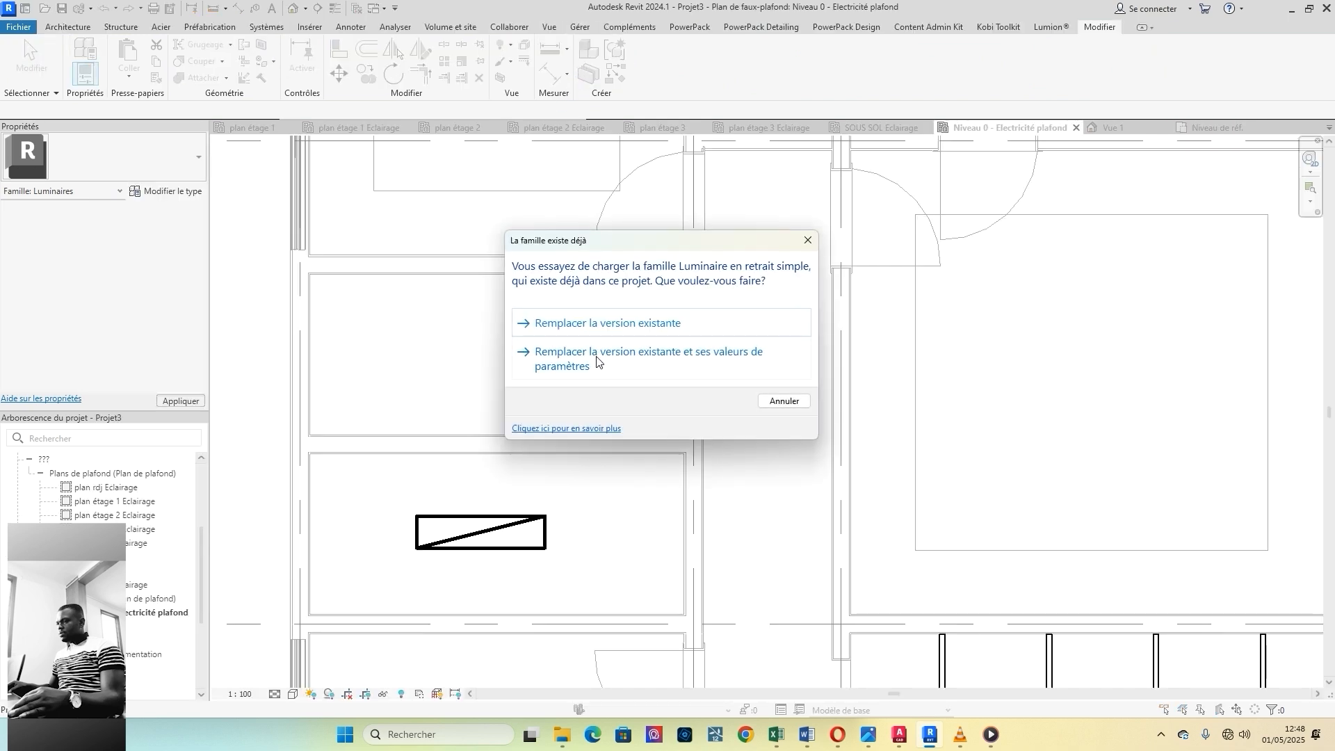
{"action": "left_click", "coordinate": [593, 324]}
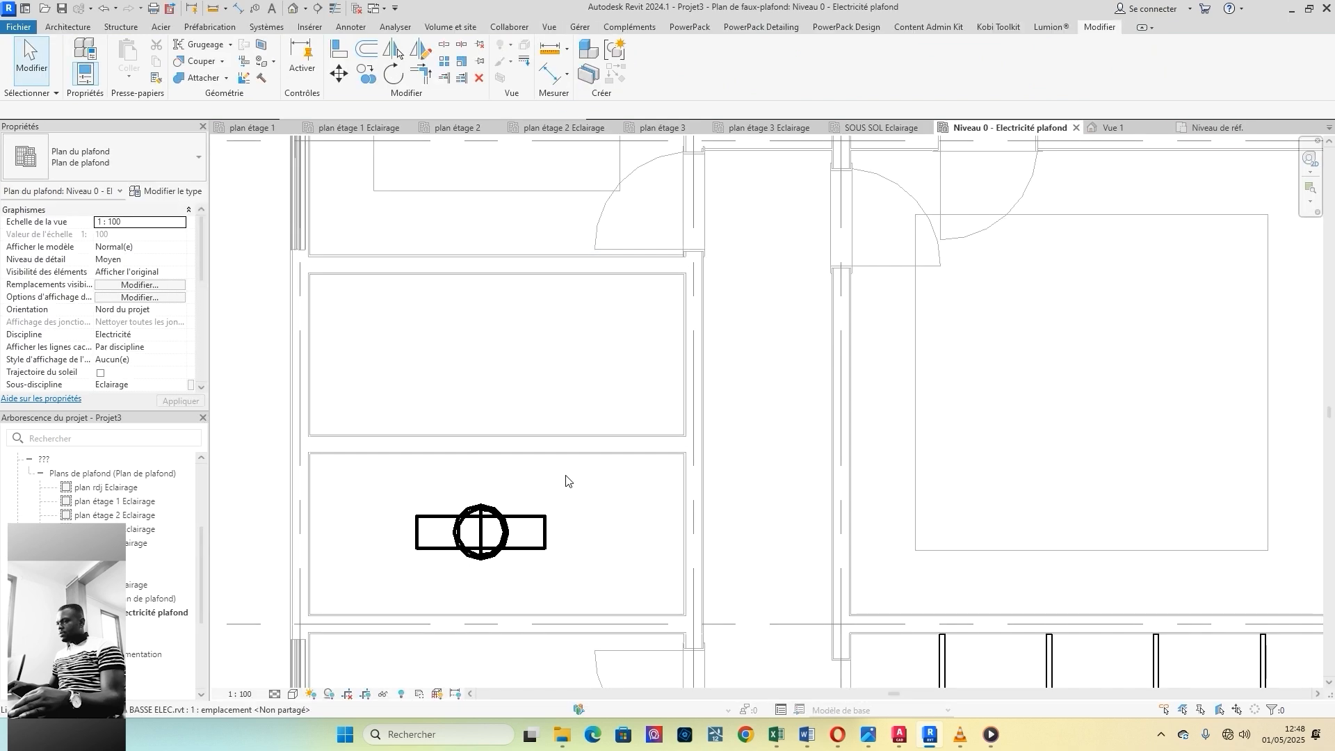
{"action": "scroll", "coordinate": [500, 575], "scroll_direction": "up", "scroll_amount": 2}
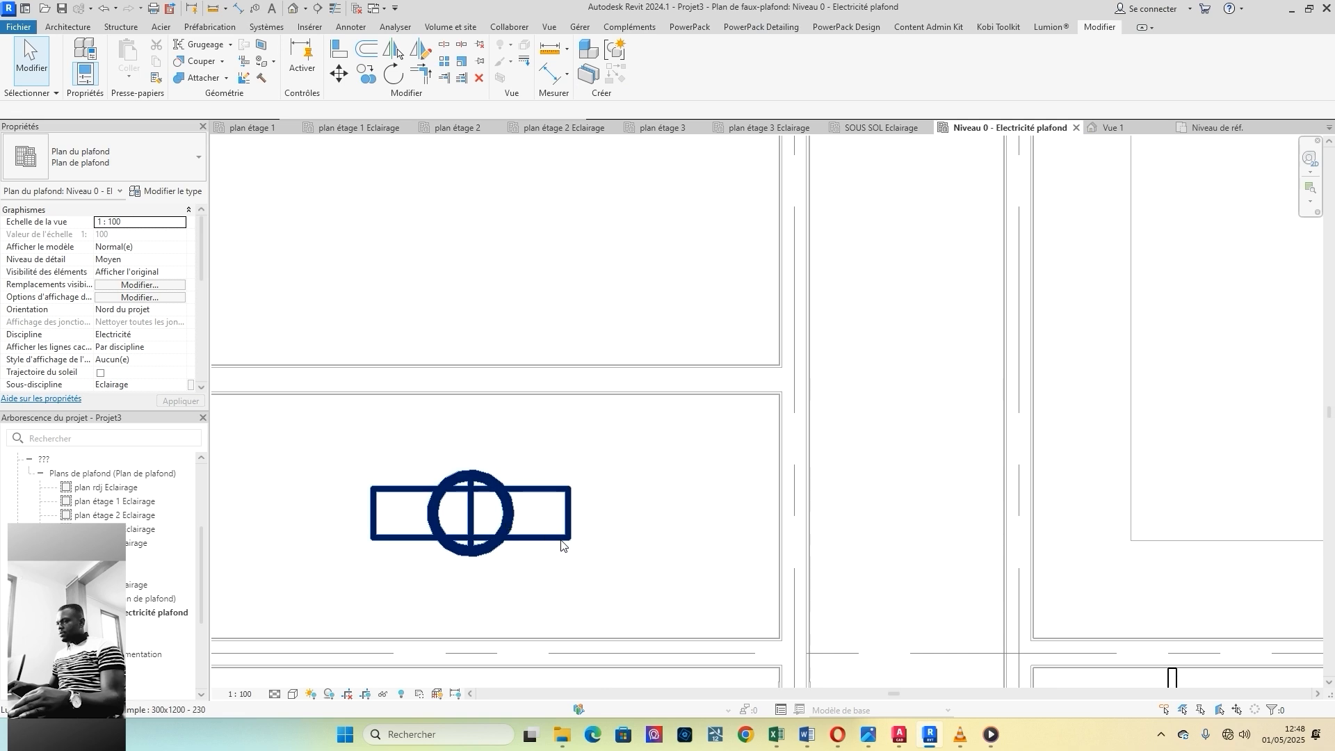
{"action": "scroll", "coordinate": [561, 542], "scroll_direction": "up", "scroll_amount": 1}
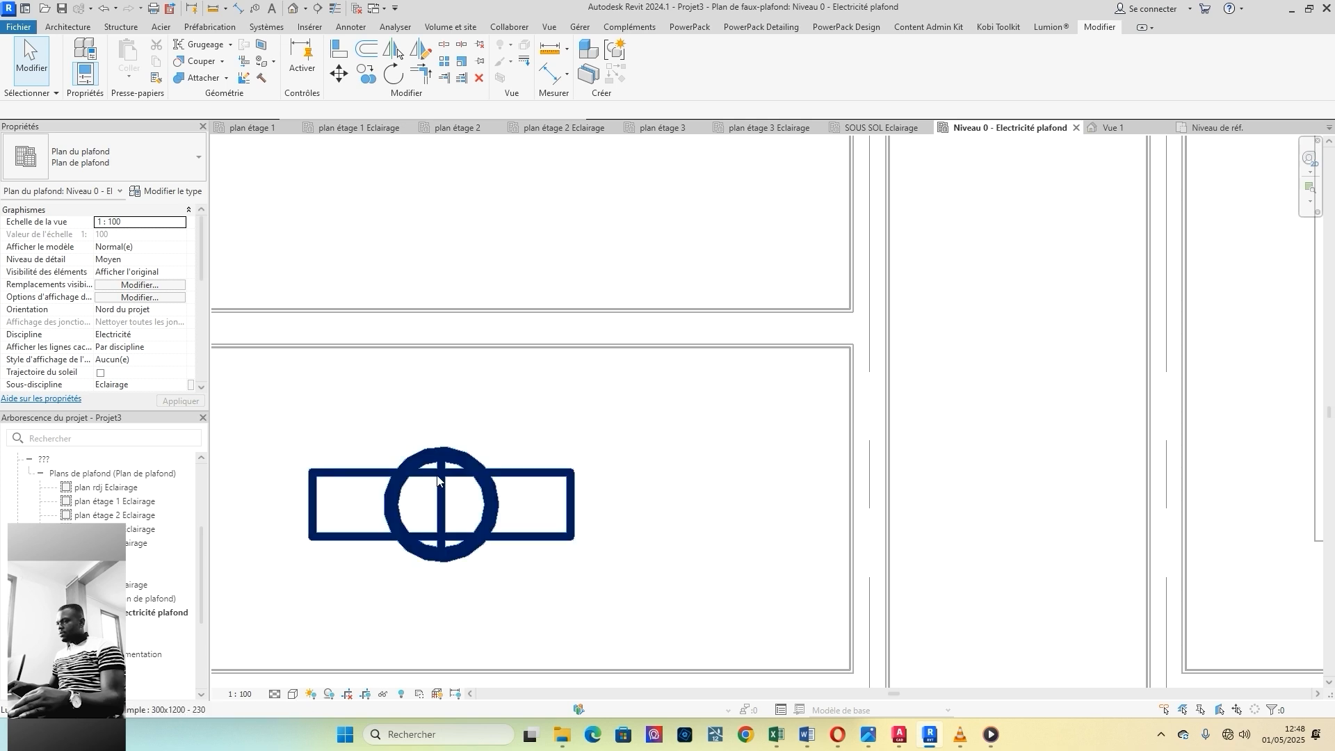
{"action": "scroll", "coordinate": [587, 573], "scroll_direction": "down", "scroll_amount": 1}
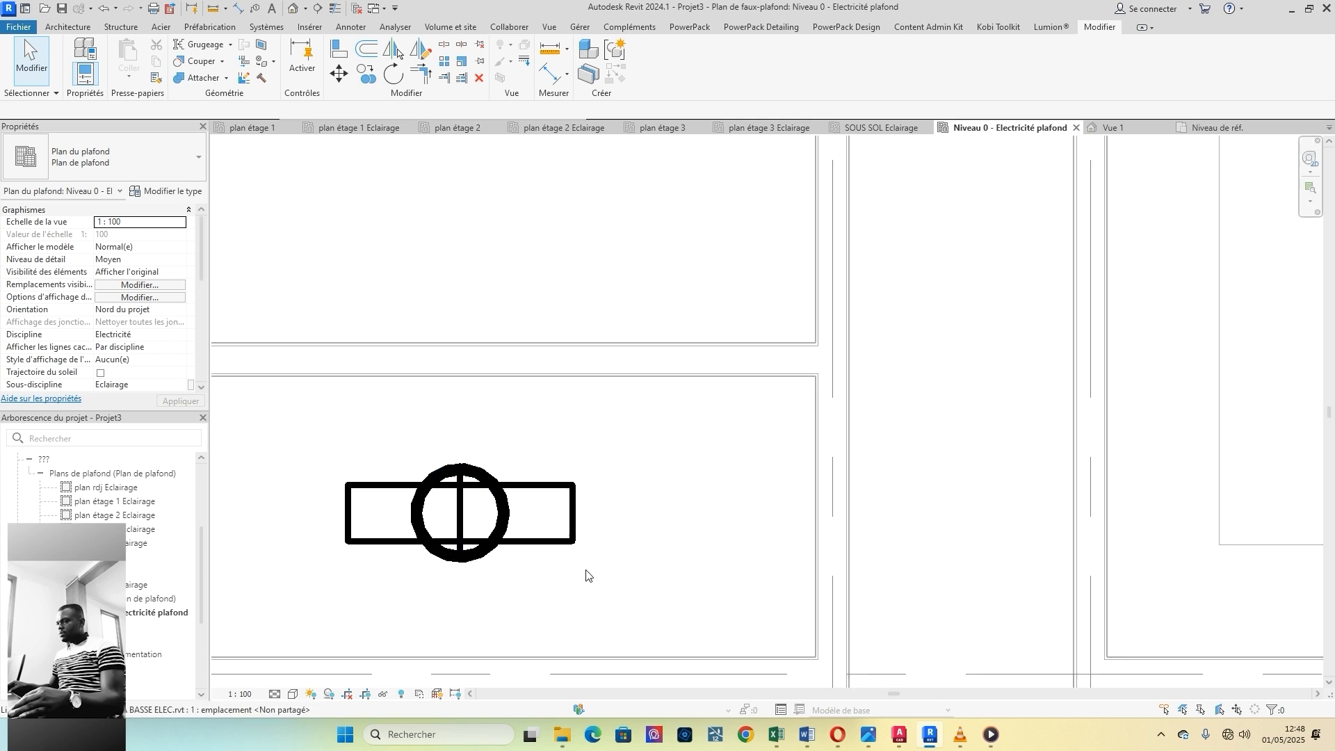
{"action": "scroll", "coordinate": [438, 559], "scroll_direction": "down", "scroll_amount": 5}
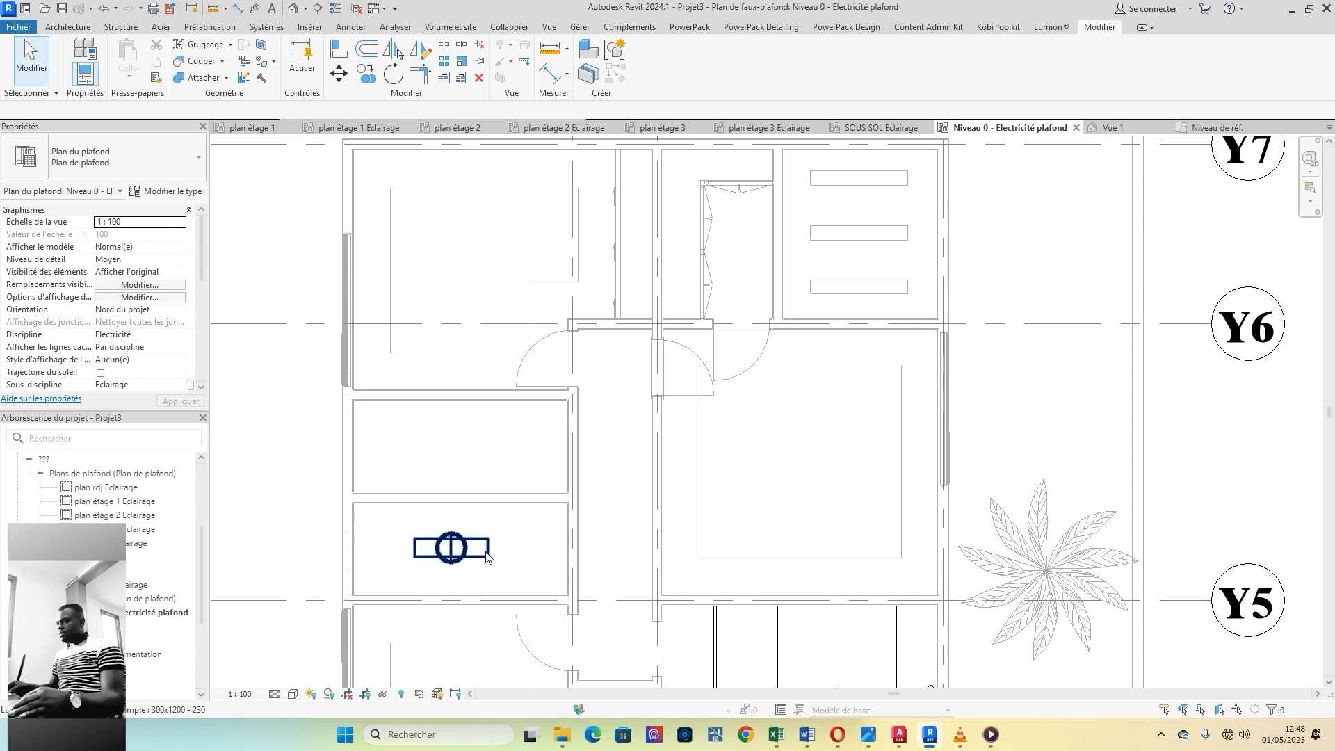
{"action": "scroll", "coordinate": [418, 567], "scroll_direction": "up", "scroll_amount": 4}
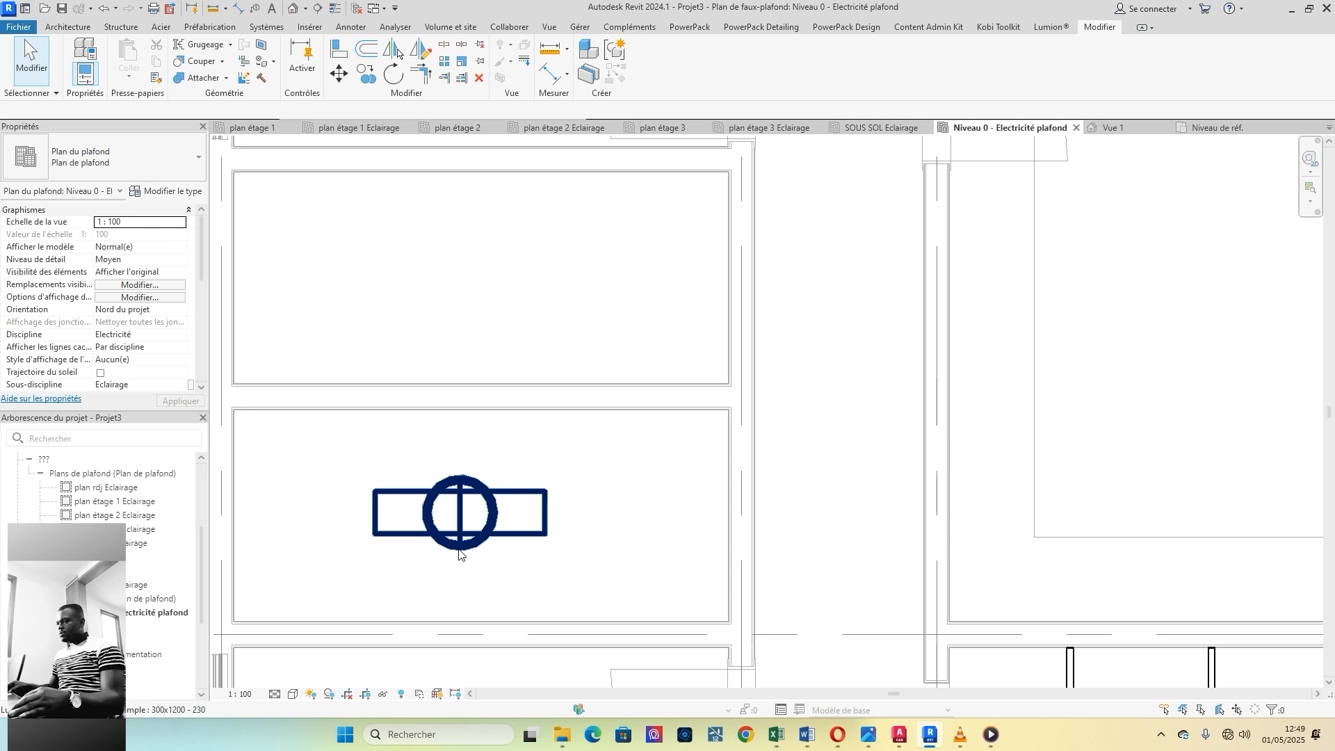
Step: Return to the recessed luminaire family's Niveau de réf. floor plan, at the circular symbol
{"action": "left_click", "coordinate": [1188, 131]}
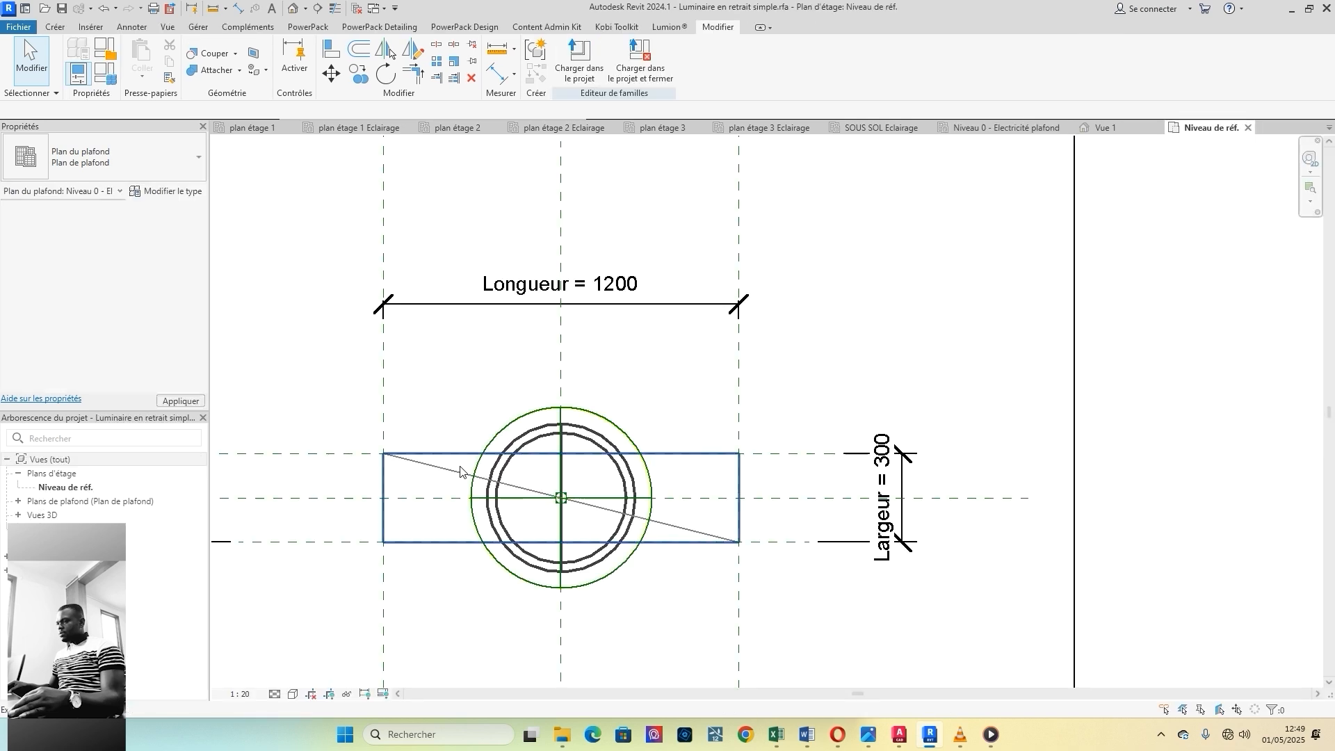
{"action": "scroll", "coordinate": [564, 414], "scroll_direction": "up", "scroll_amount": 2}
{"action": "scroll", "coordinate": [564, 411], "scroll_direction": "up", "scroll_amount": 1}
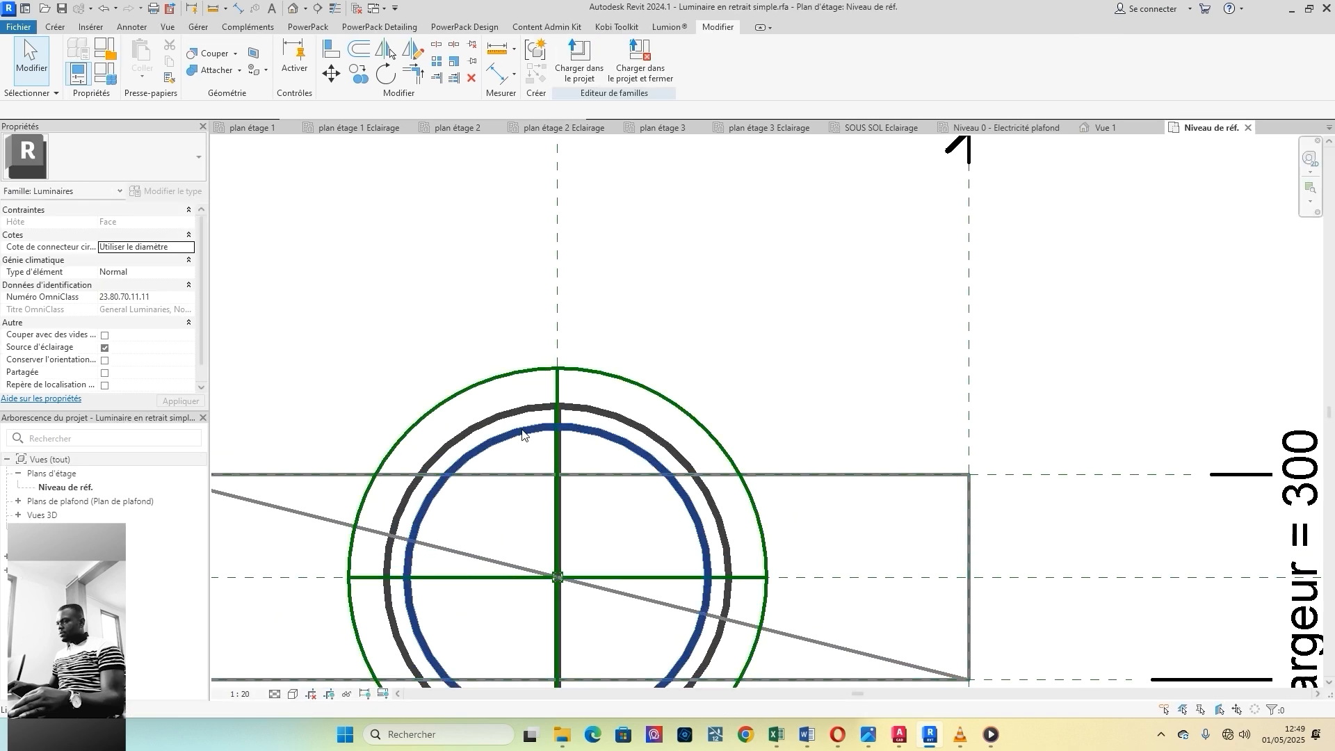
{"action": "left_click", "coordinate": [436, 44]}
{"action": "left_click", "coordinate": [434, 473]}
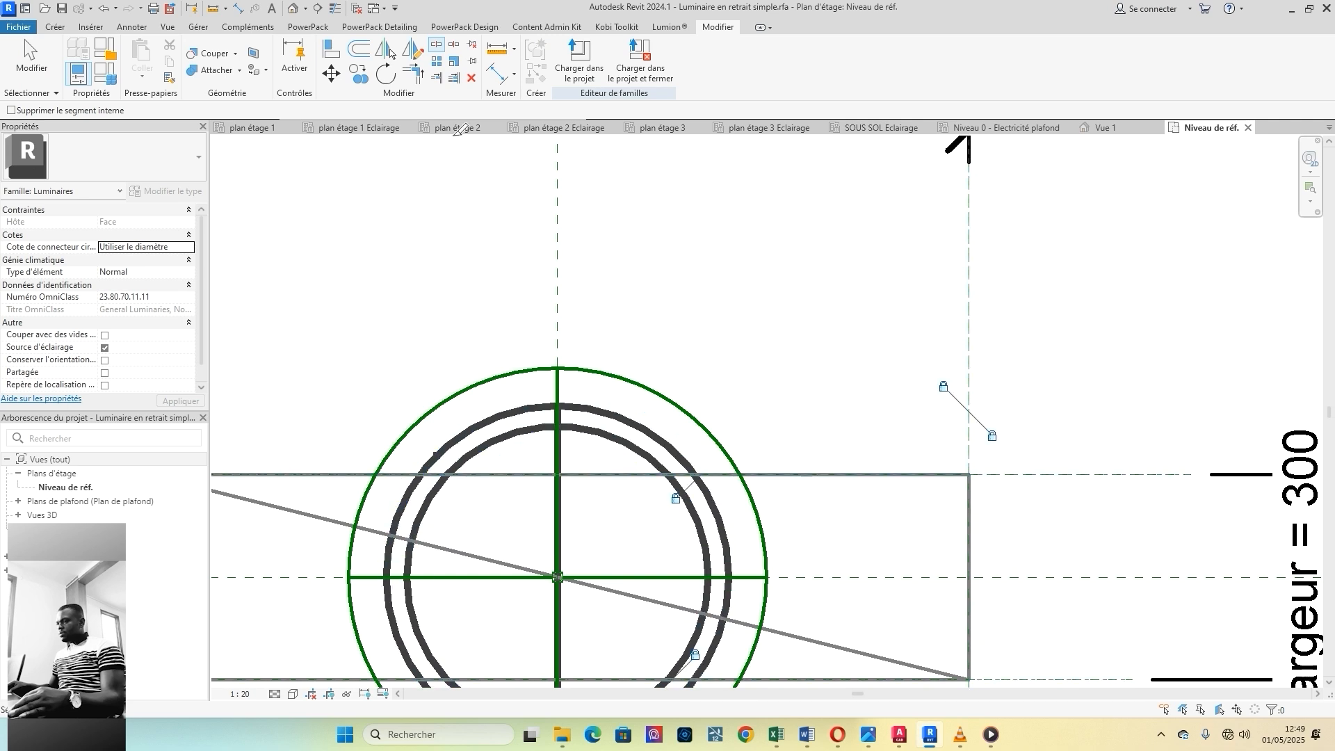
{"action": "left_click", "coordinate": [454, 78]}
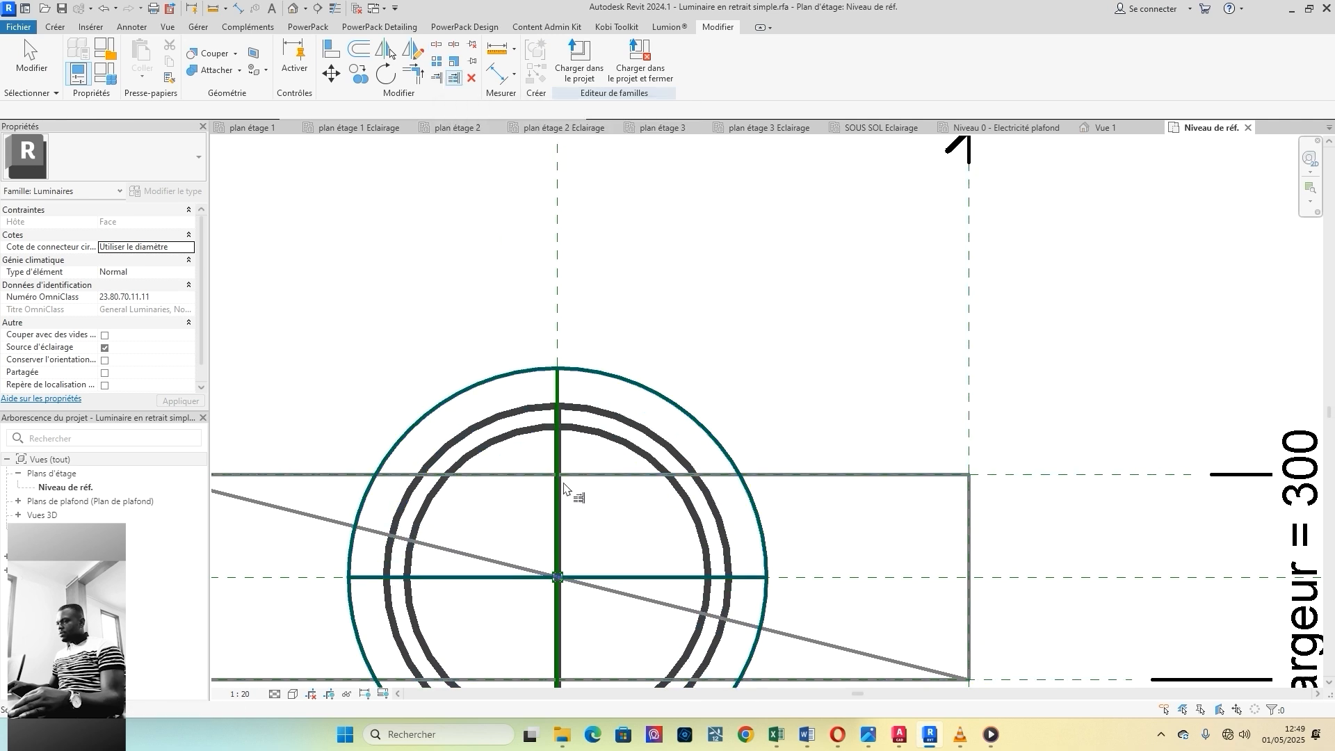
{"action": "left_click", "coordinate": [561, 452]}
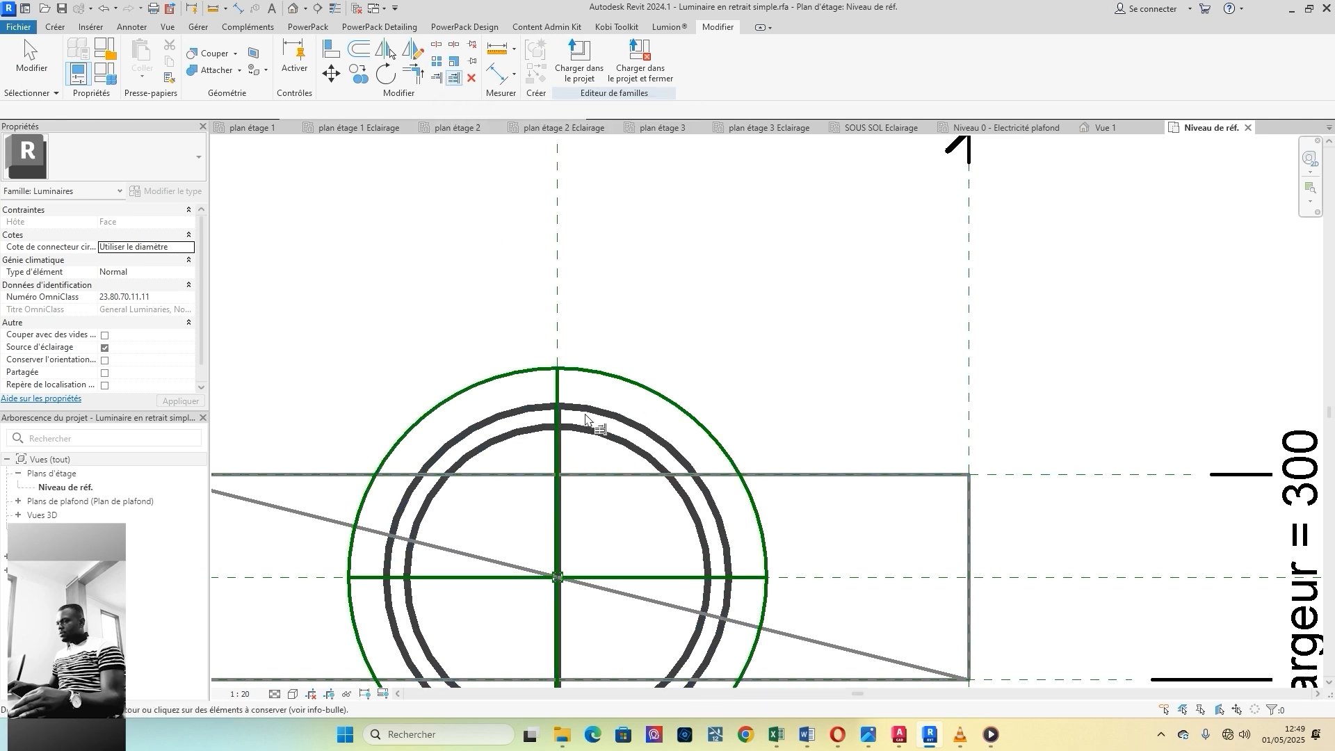
{"action": "scroll", "coordinate": [586, 410], "scroll_direction": "up", "scroll_amount": 4}
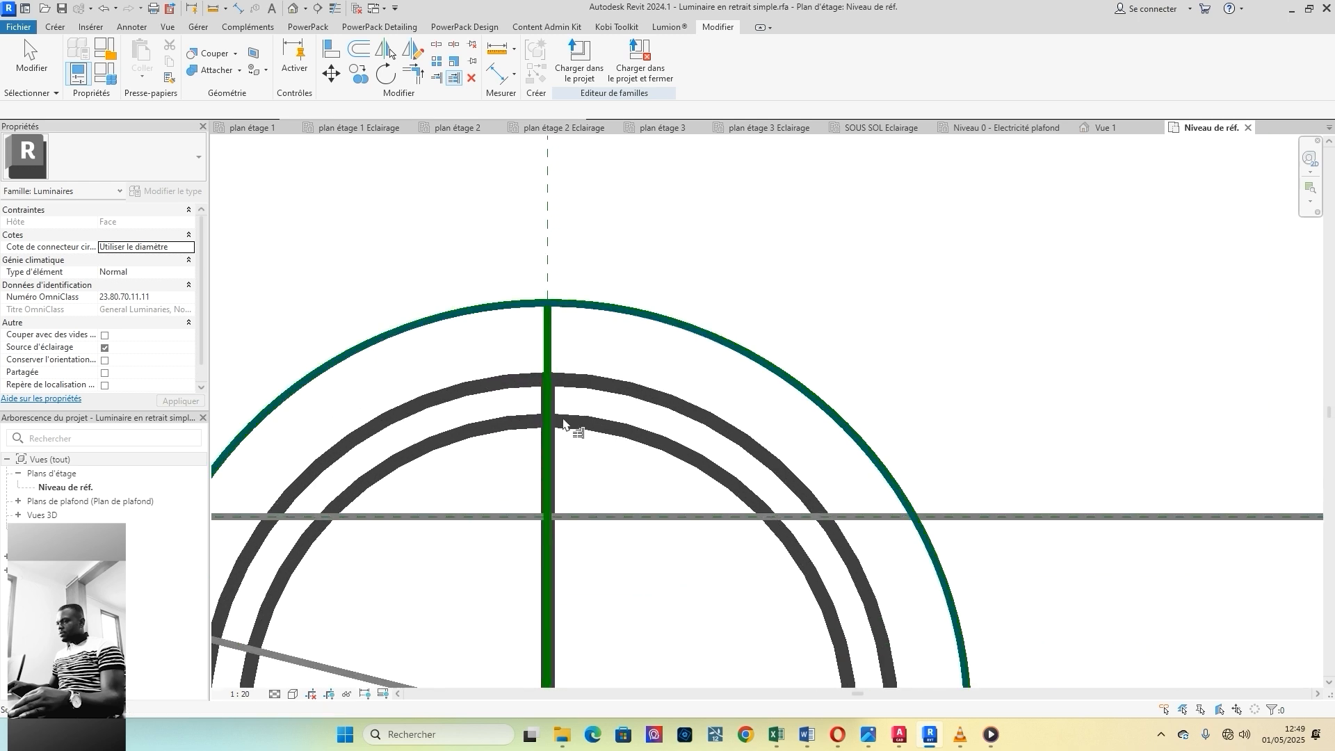
{"action": "scroll", "coordinate": [567, 423], "scroll_direction": "up", "scroll_amount": 2}
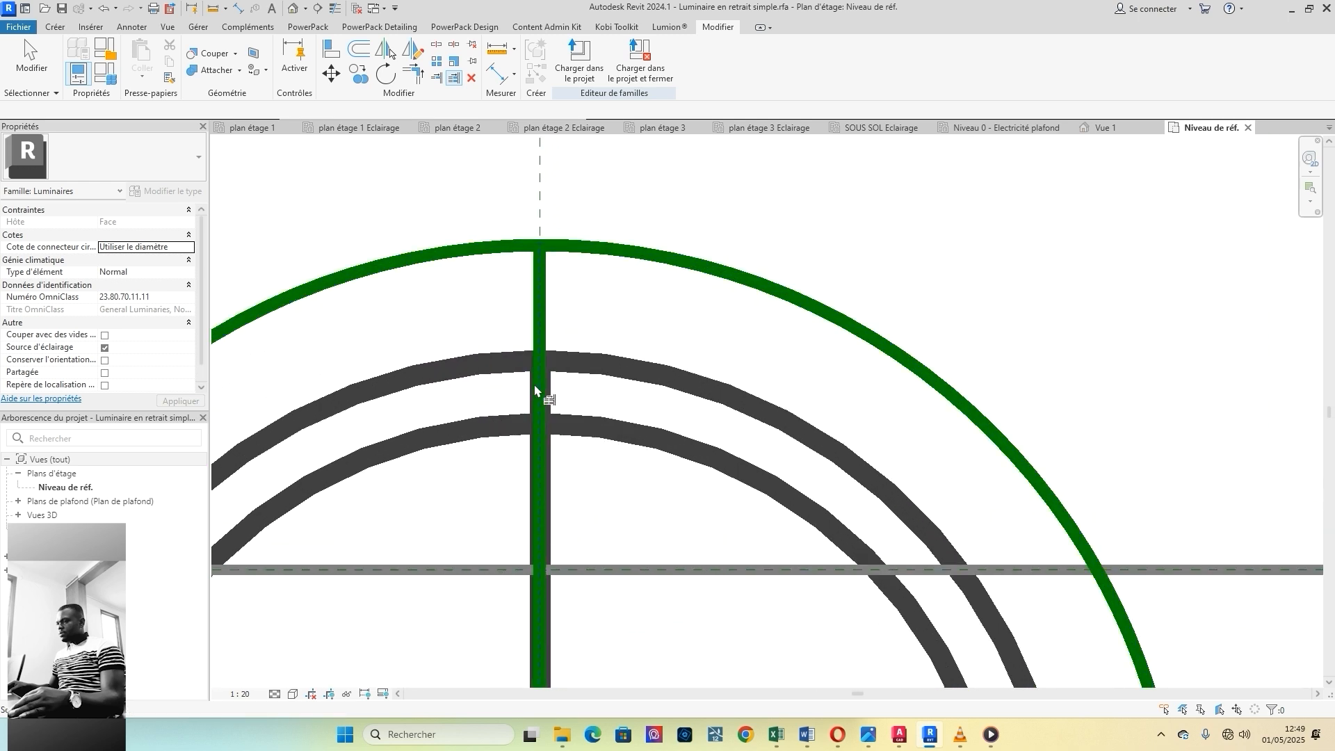
{"action": "left_click", "coordinate": [501, 364]}
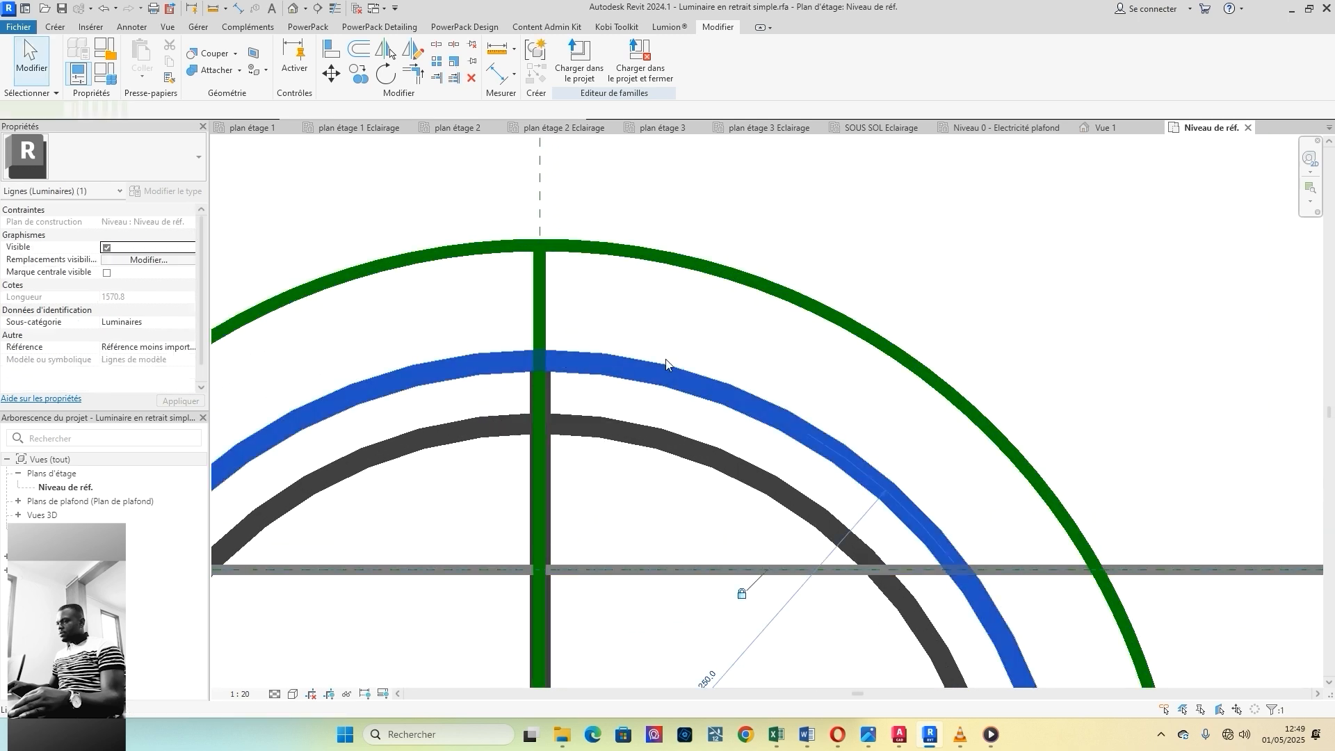
{"action": "scroll", "coordinate": [624, 360], "scroll_direction": "down", "scroll_amount": 4}
Step: Split the 250 and 220 radius circles on their upper-left side and delete the cut-out arc segment from each
{"action": "left_click", "coordinate": [436, 43]}
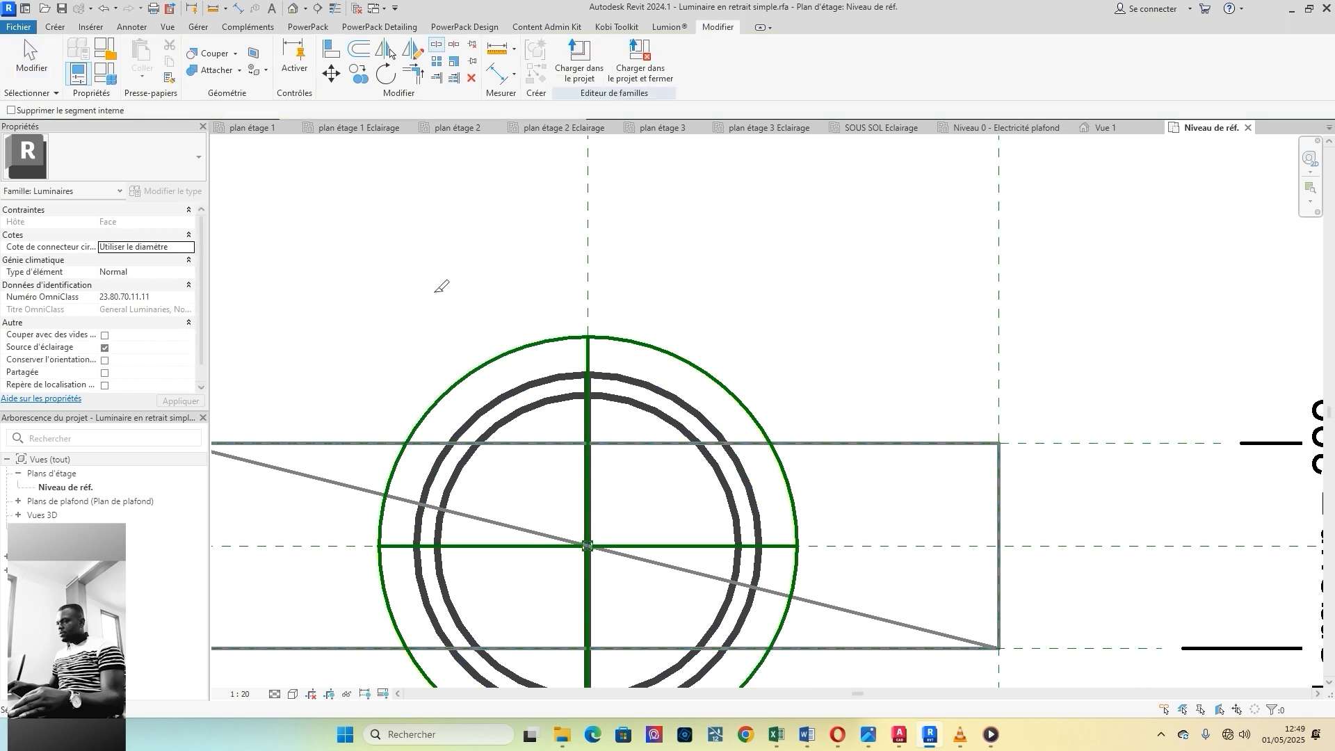
{"action": "scroll", "coordinate": [410, 445], "scroll_direction": "up", "scroll_amount": 2}
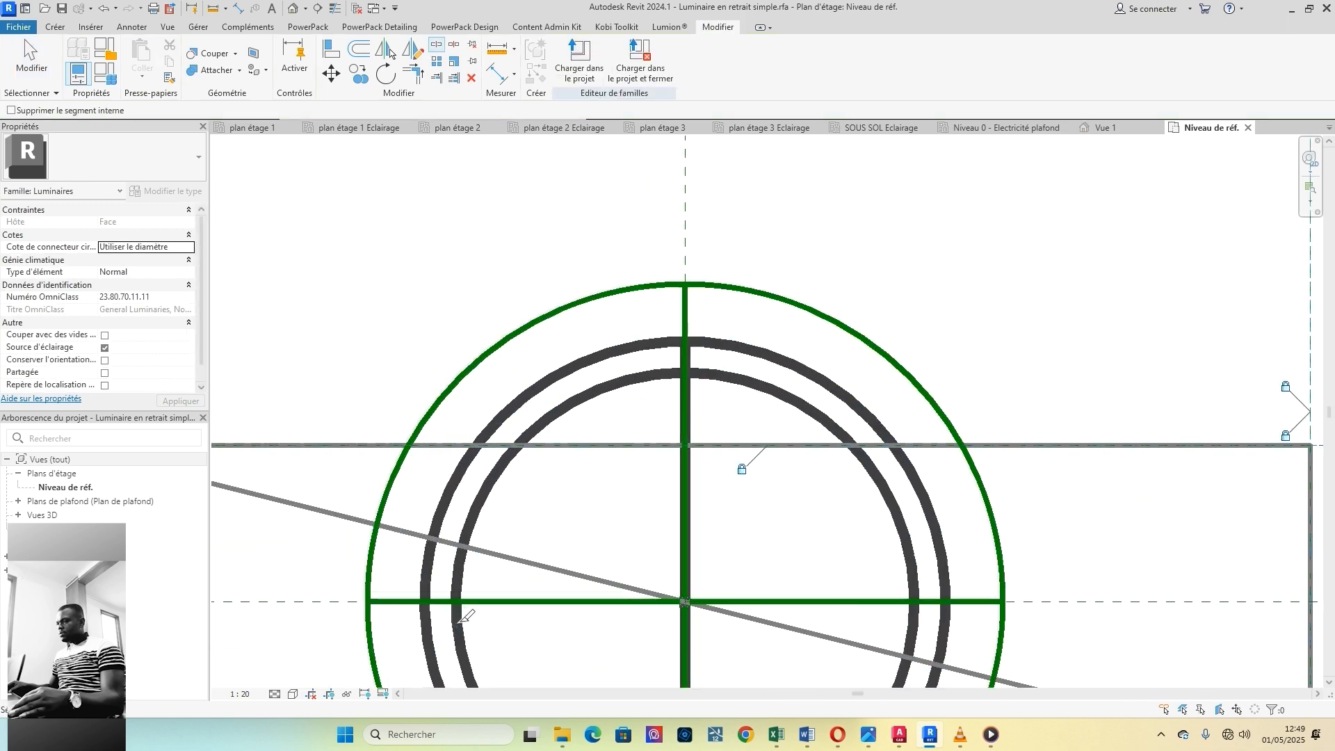
{"action": "key", "text": "Escape"}
{"action": "left_click", "coordinate": [477, 511]}
{"action": "left_click", "coordinate": [477, 511]}
{"action": "key", "text": "Delete"}
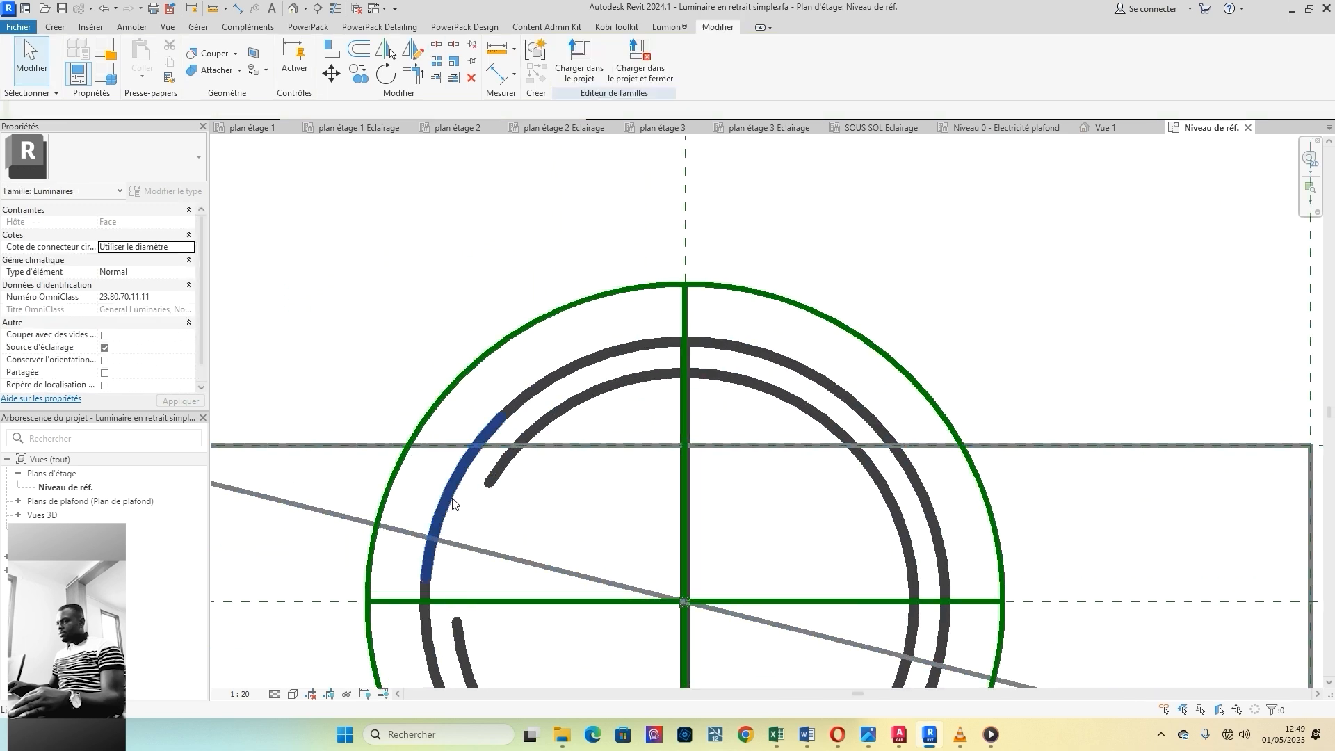
{"action": "left_click", "coordinate": [447, 504]}
Step: Shorten the upper ends of the outer and inner arcs so both finish on the vertical centre line
{"action": "left_click", "coordinate": [566, 374]}
{"action": "left_click_drag", "start_coordinate": [501, 418], "coordinate": [654, 371]}
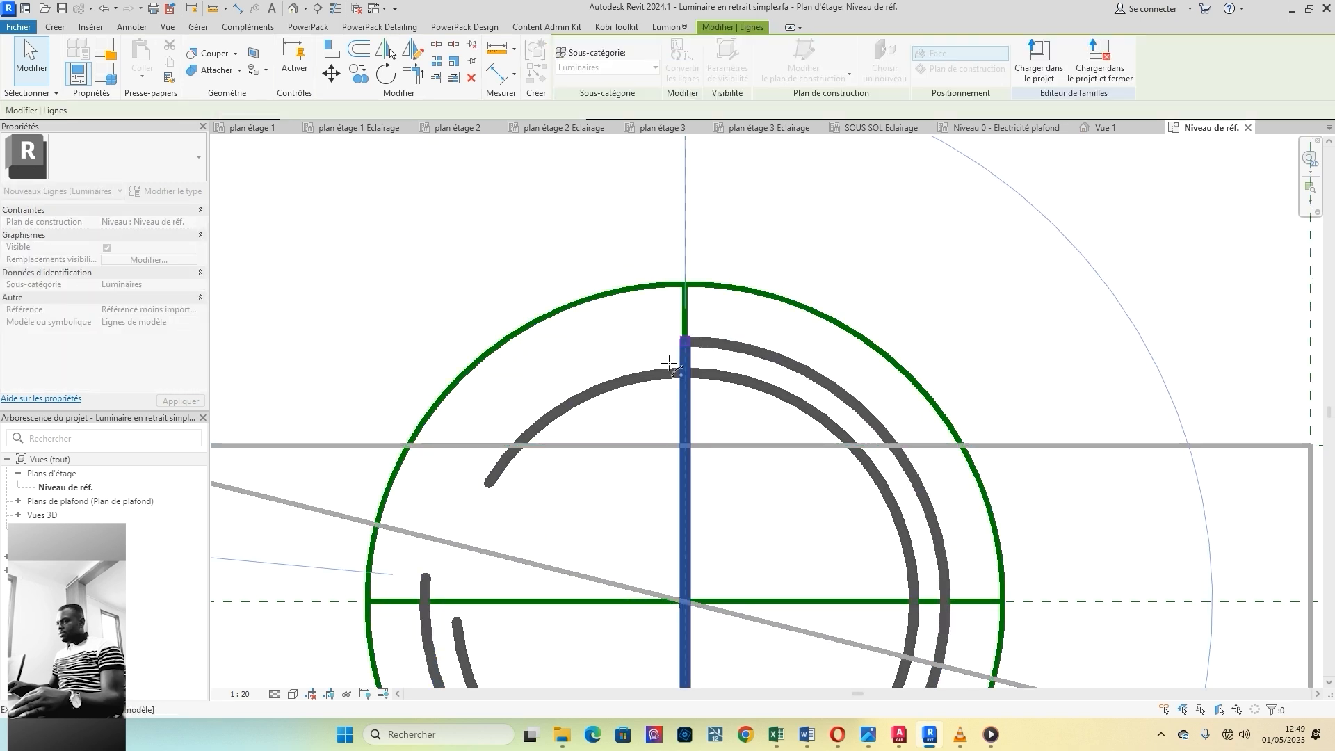
{"action": "left_click", "coordinate": [488, 482]}
{"action": "left_click_drag", "start_coordinate": [490, 485], "coordinate": [686, 402]}
Step: Shorten the lower ends of both arcs to the vertical centre line, leaving two concentric 180° half circles on its right side
{"action": "scroll", "coordinate": [556, 410], "scroll_direction": "down", "scroll_amount": 5}
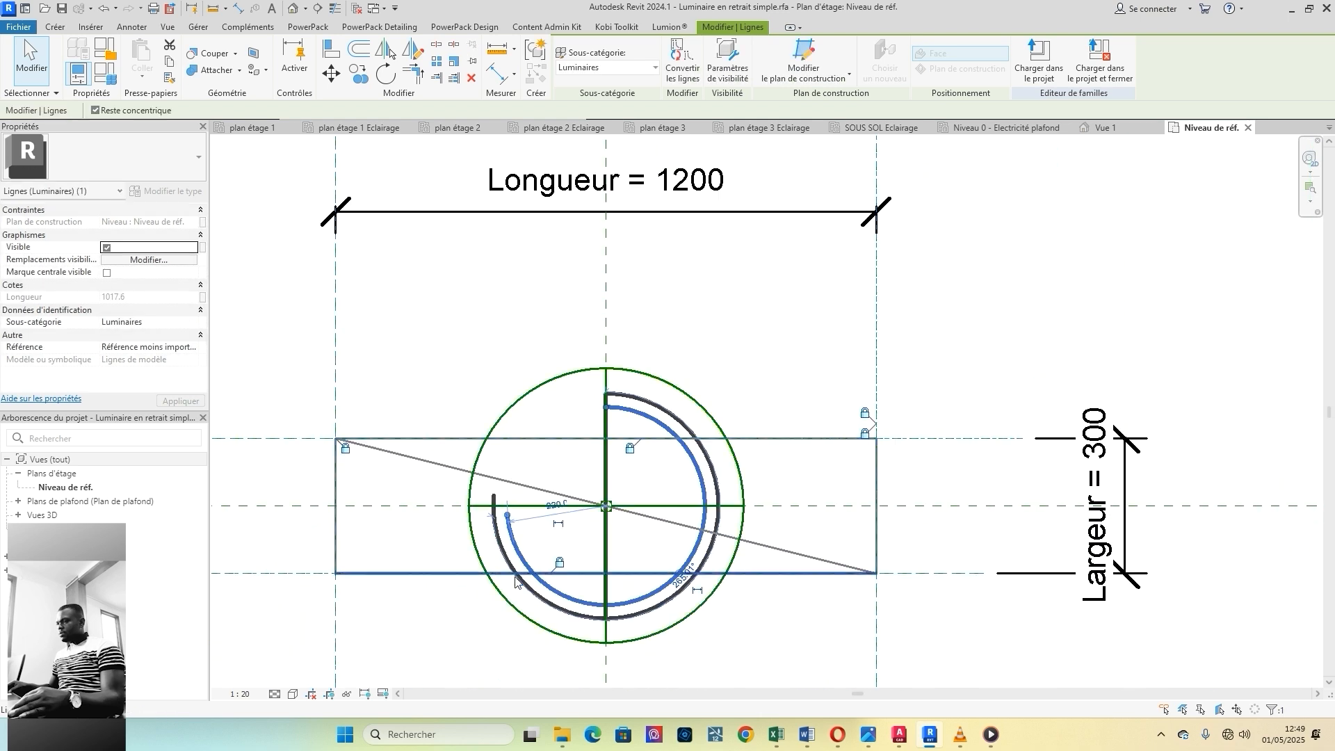
{"action": "left_click_drag", "start_coordinate": [507, 518], "coordinate": [607, 605]}
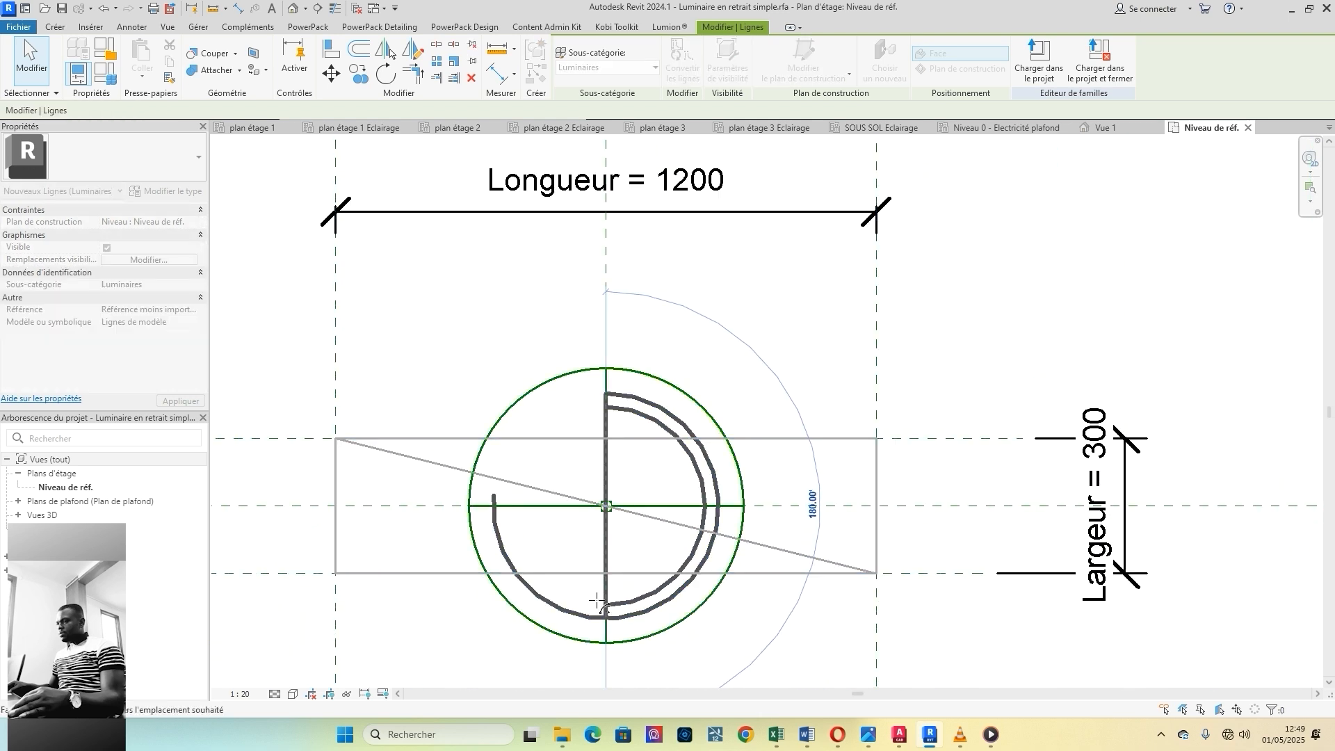
{"action": "left_click", "coordinate": [502, 556]}
{"action": "left_click_drag", "start_coordinate": [494, 496], "coordinate": [605, 617]}
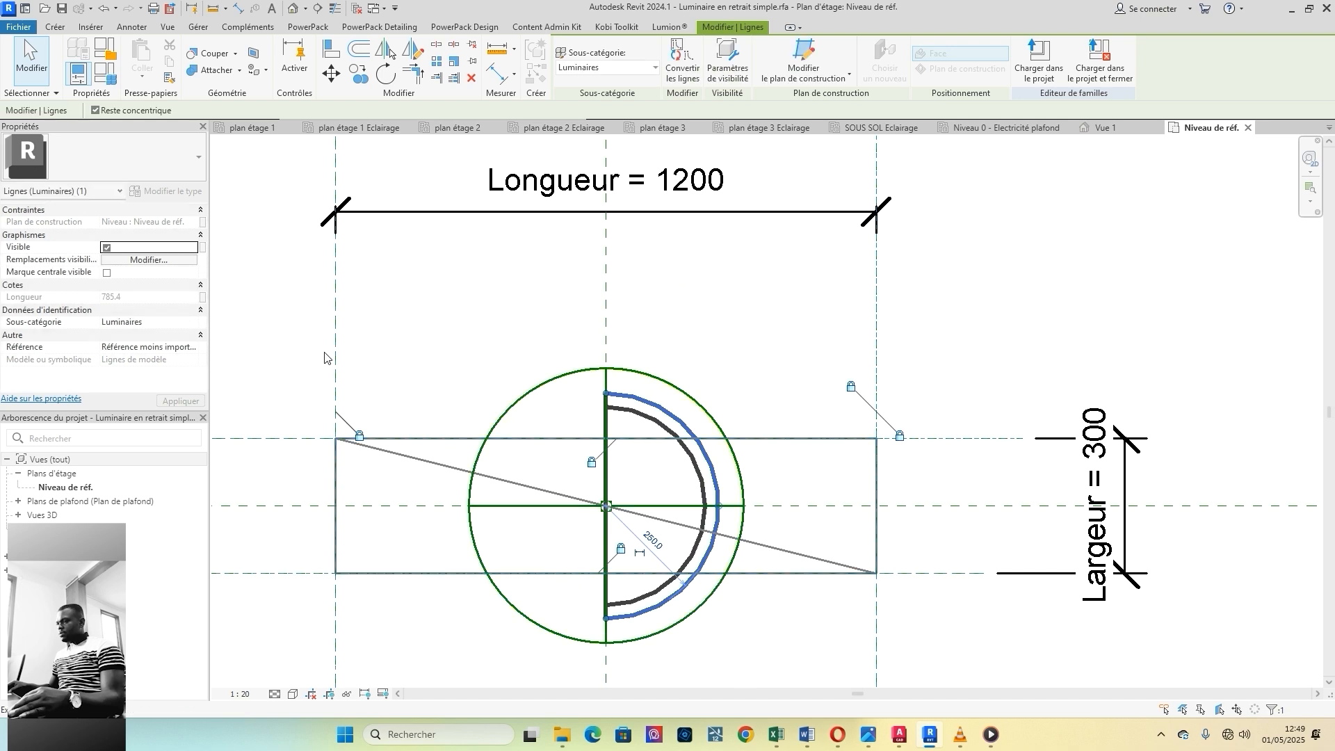
{"action": "left_click", "coordinate": [274, 313]}
{"action": "scroll", "coordinate": [611, 508], "scroll_direction": "down", "scroll_amount": 3}
{"action": "key", "text": "Escape"}
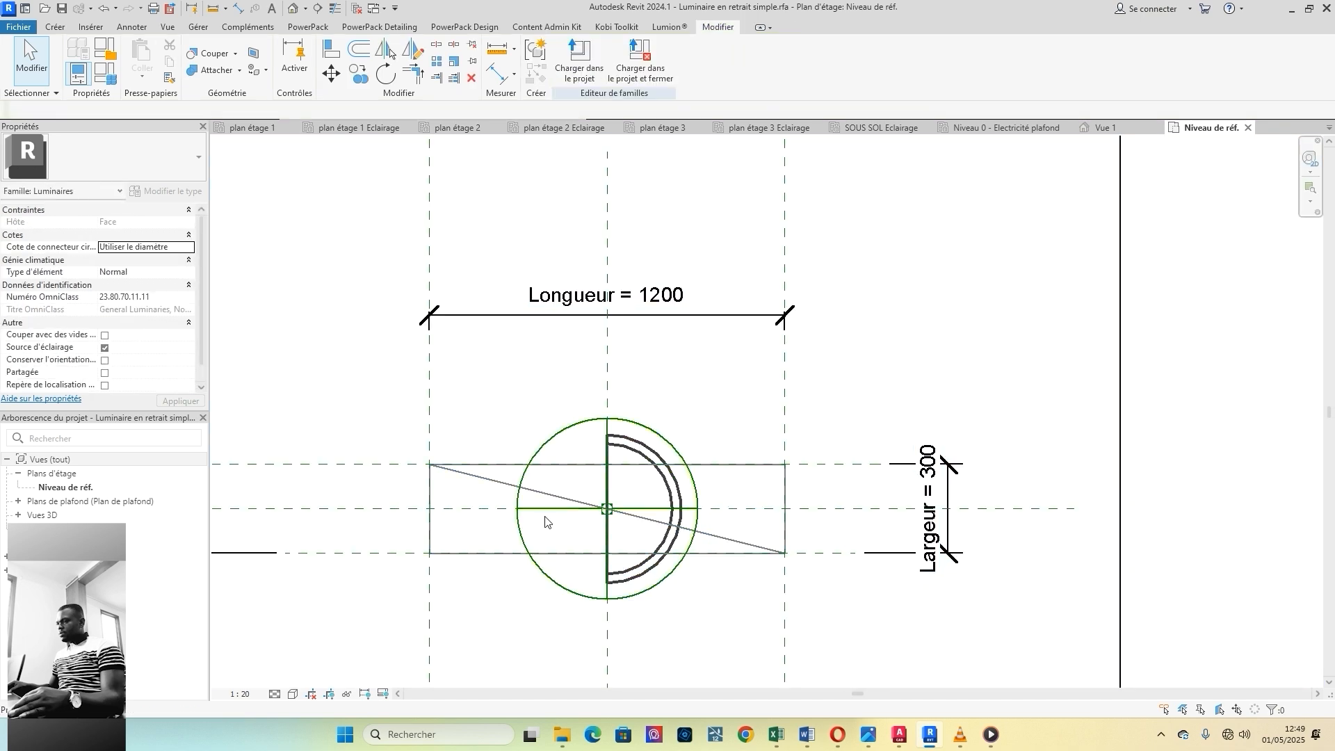
Step: Check the visibility property of the rectangular outline's connected lines and the diagonal around the half-circle symbol
{"action": "scroll", "coordinate": [467, 569], "scroll_direction": "up", "scroll_amount": 1}
{"action": "scroll", "coordinate": [466, 569], "scroll_direction": "up", "scroll_amount": 1}
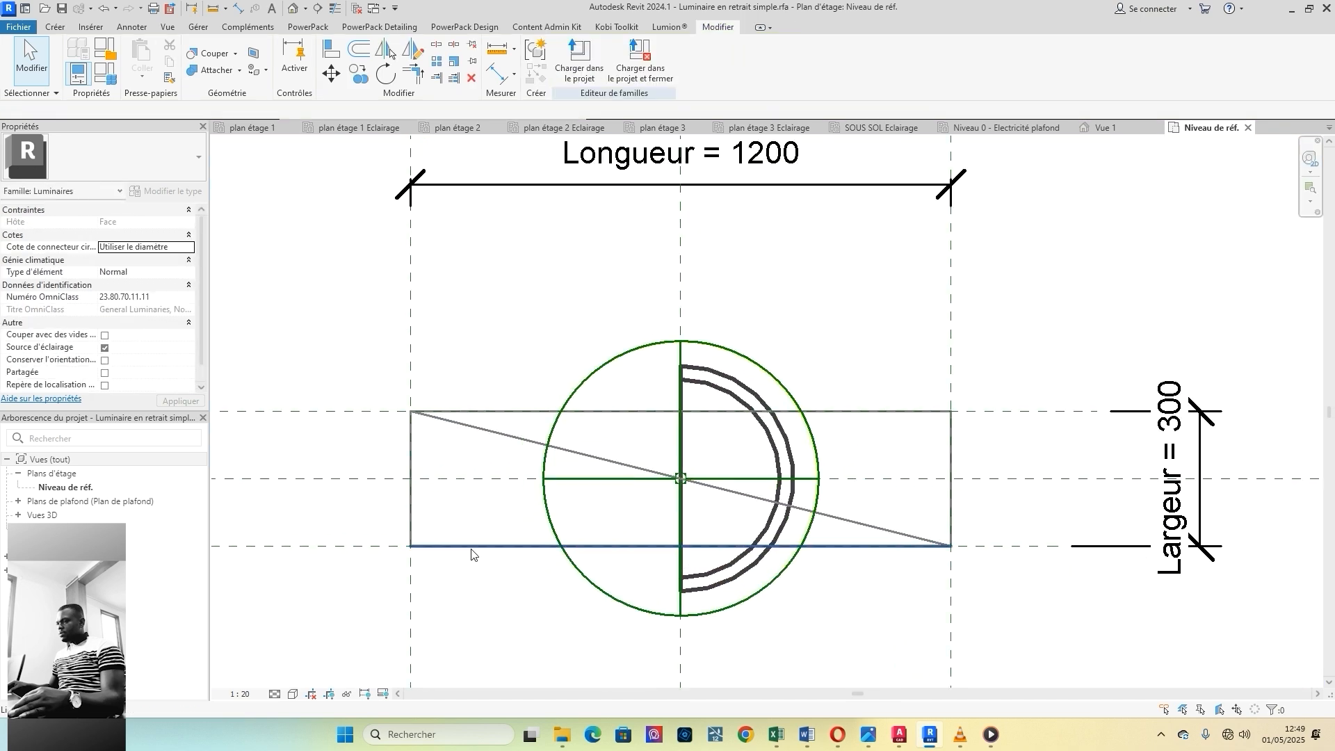
{"action": "left_click", "coordinate": [472, 549]}
{"action": "key", "text": "Escape"}
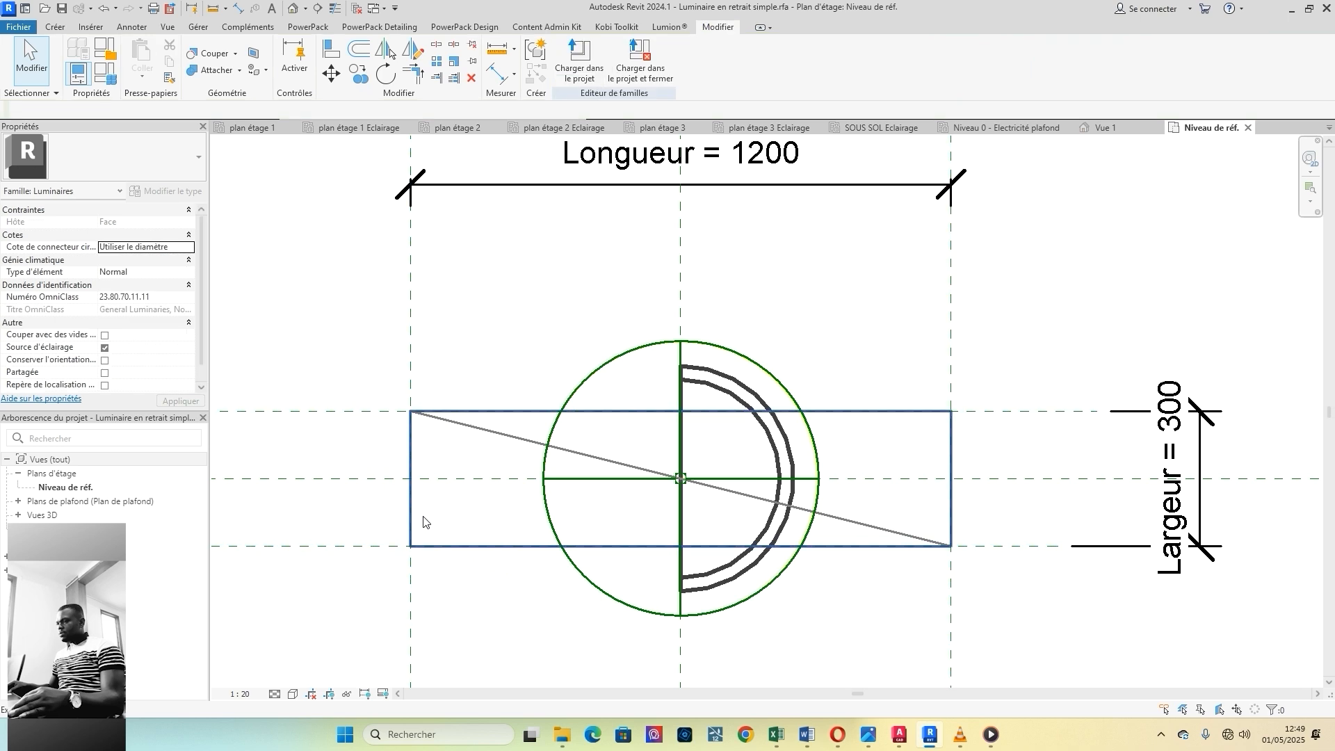
{"action": "key", "text": "Tab"}
{"action": "left_click", "coordinate": [470, 549]}
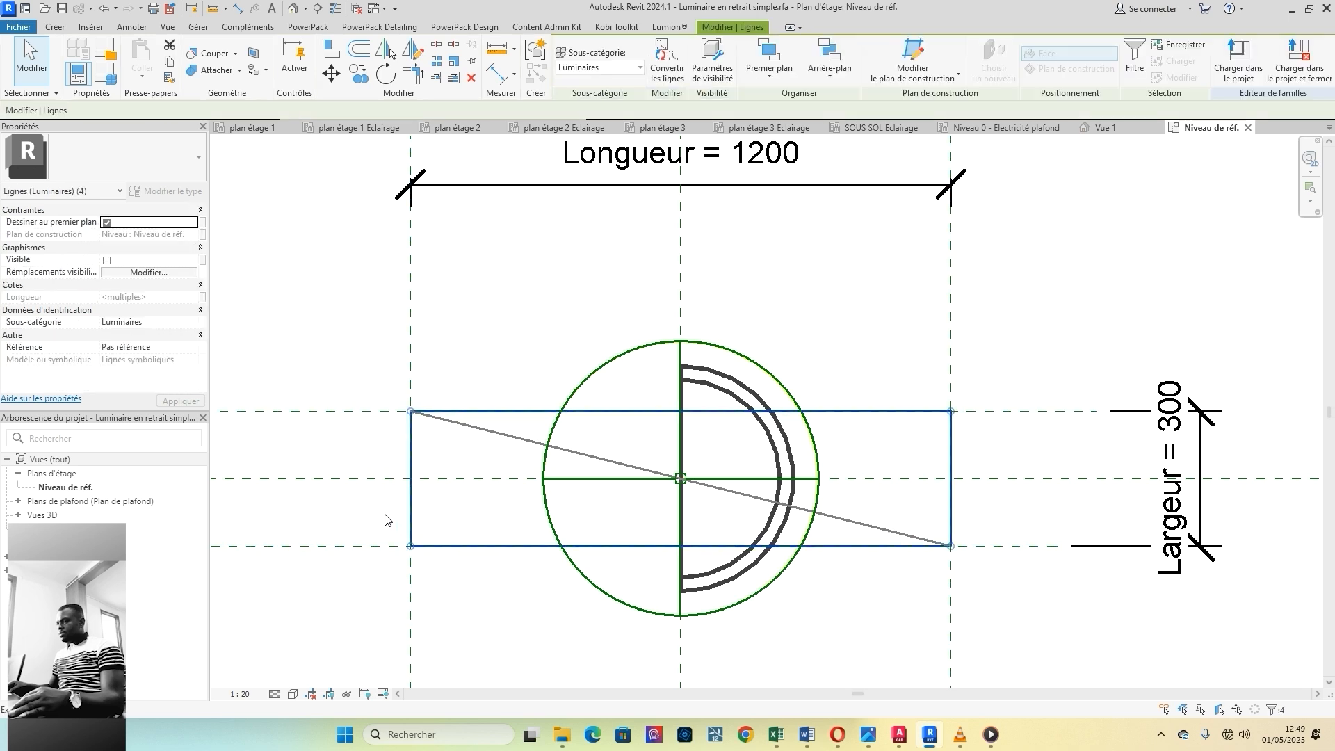
{"action": "key", "text": "Escape"}
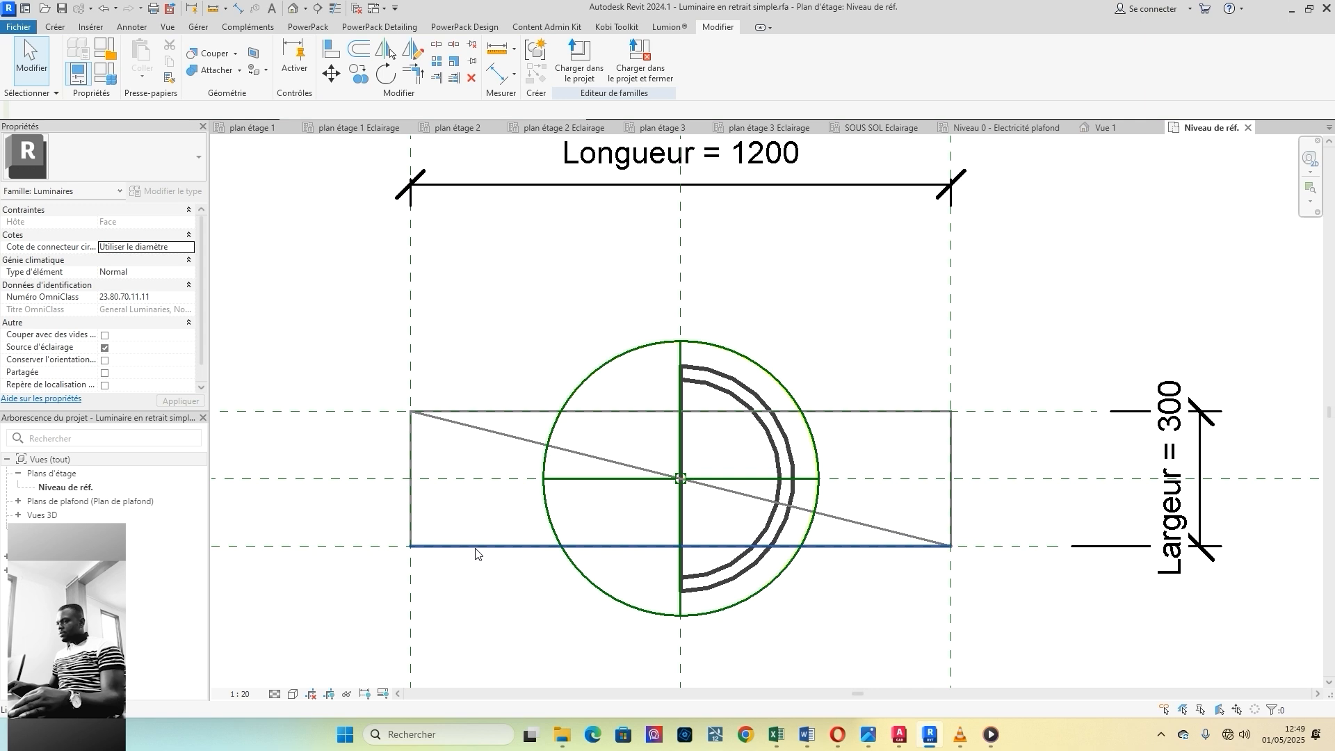
{"action": "key", "text": "Tab"}
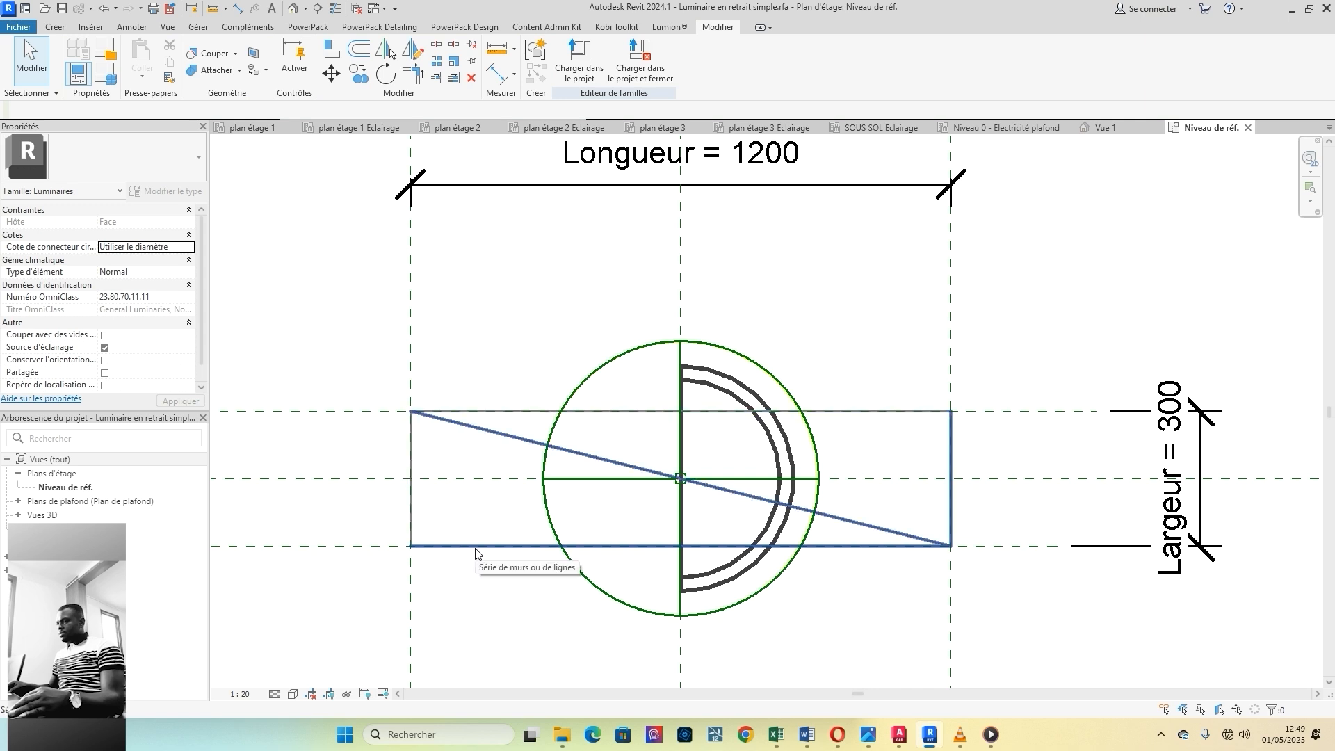
{"action": "left_click", "coordinate": [475, 553]}
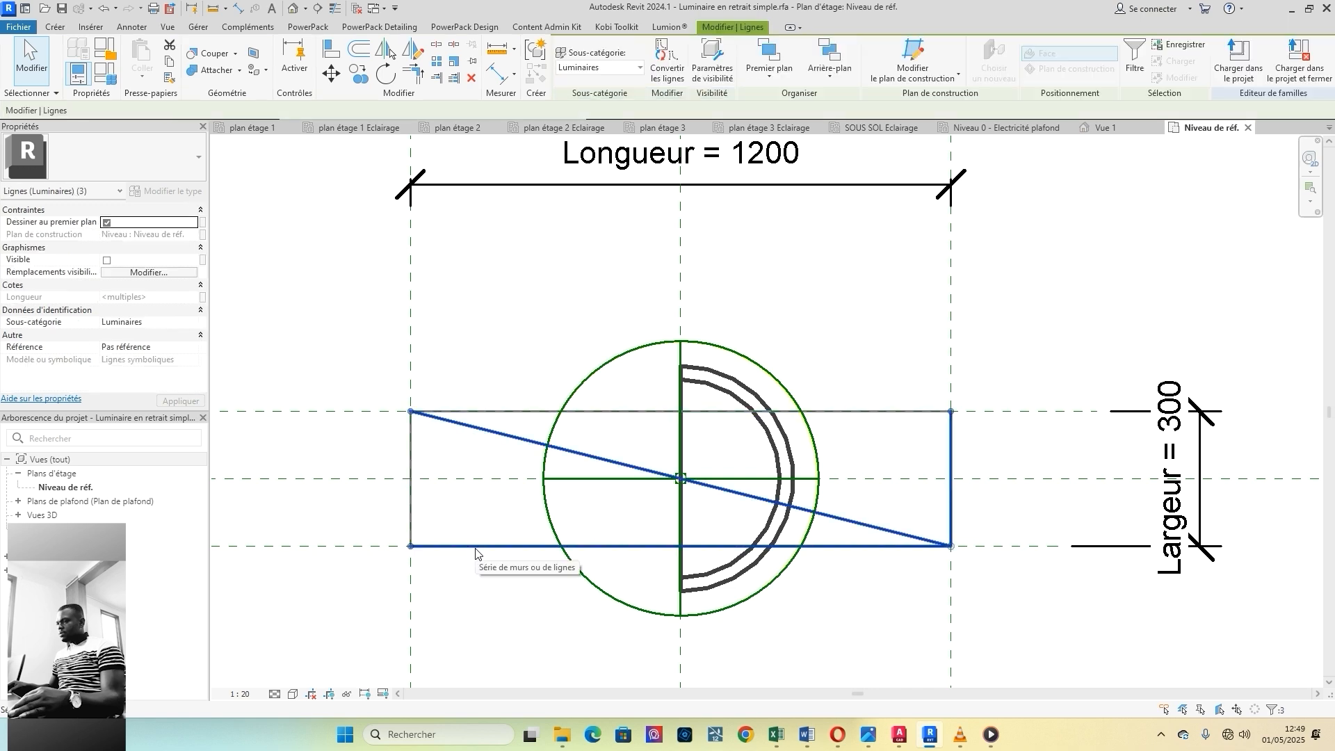
{"action": "key", "text": "Escape"}
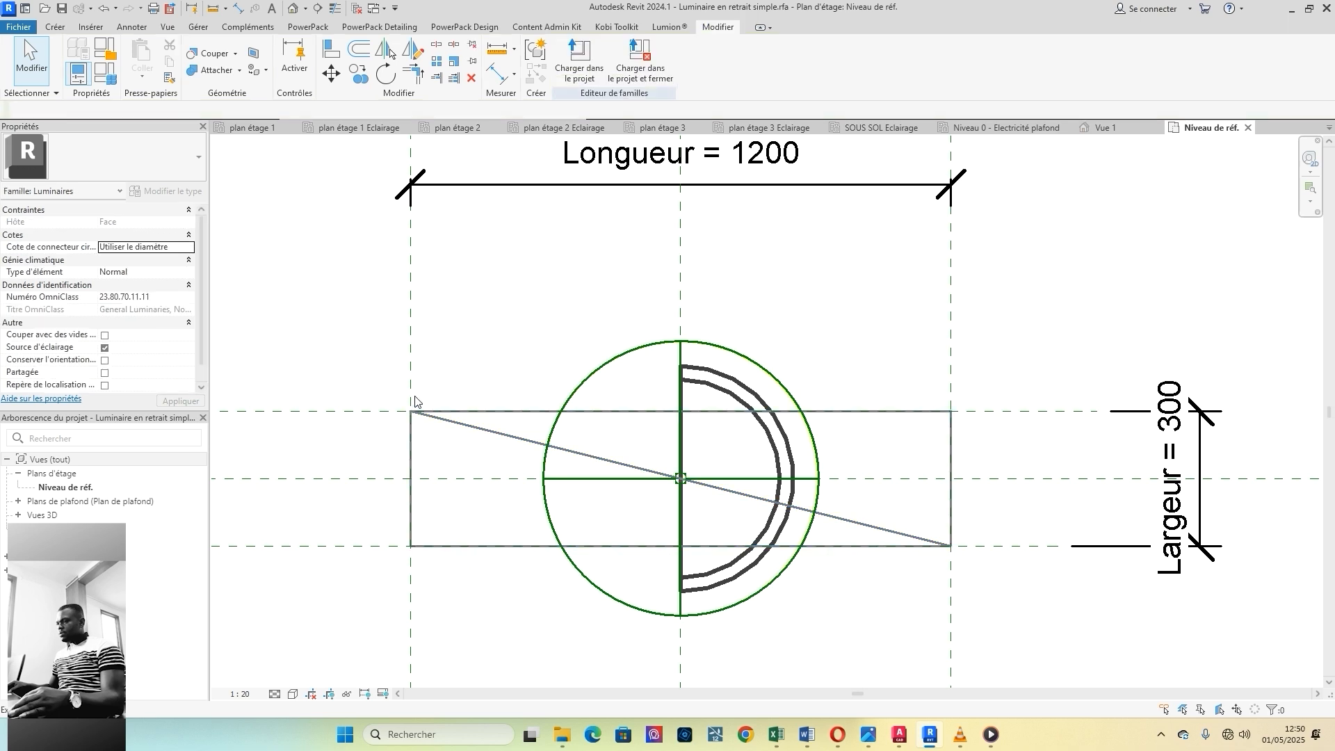
{"action": "scroll", "coordinate": [509, 477], "scroll_direction": "down", "scroll_amount": 3}
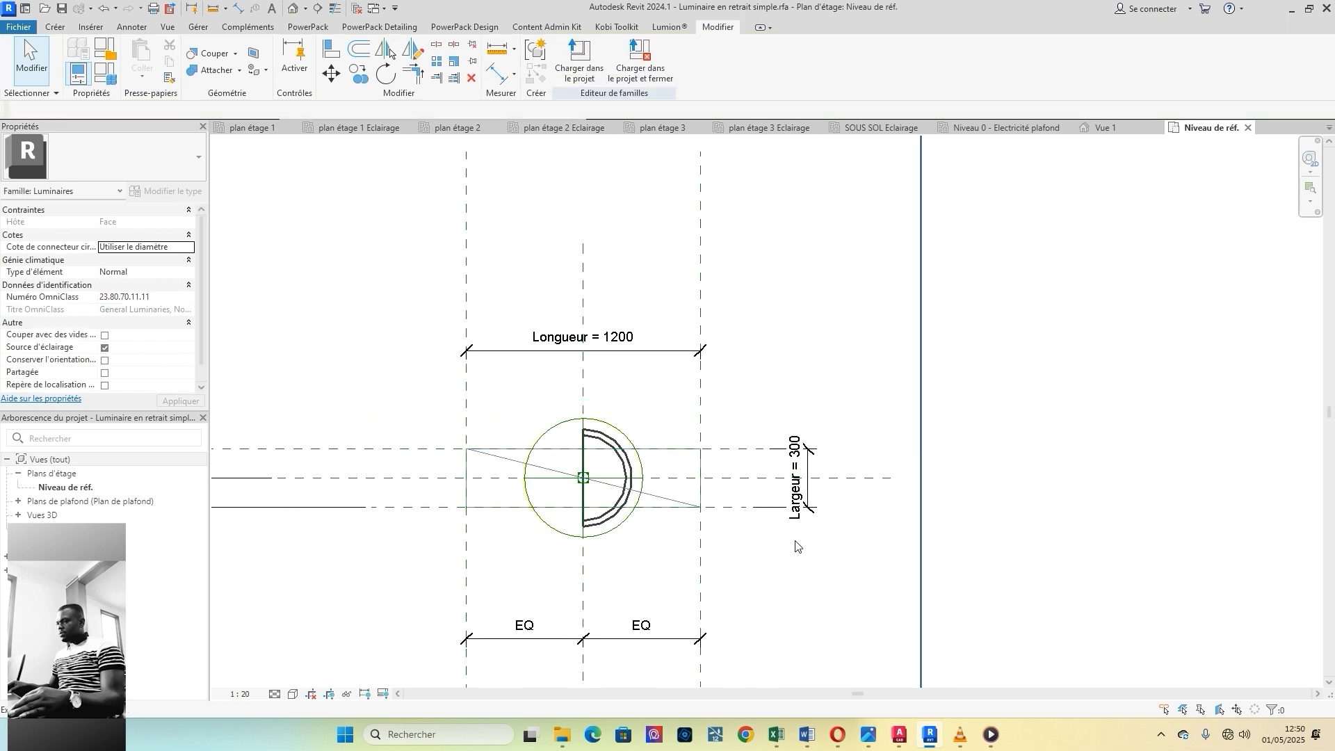
{"action": "scroll", "coordinate": [591, 487], "scroll_direction": "down", "scroll_amount": 2}
{"action": "scroll", "coordinate": [535, 520], "scroll_direction": "up", "scroll_amount": 1}
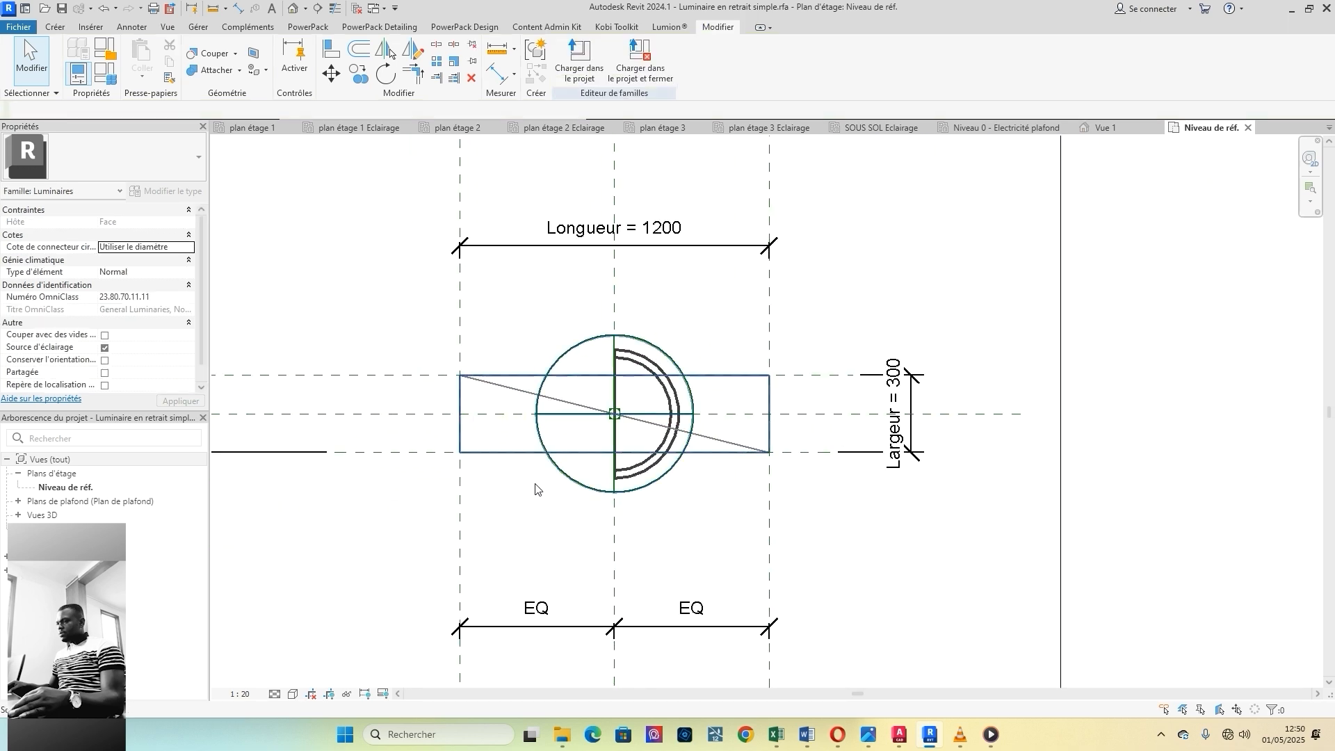
{"action": "scroll", "coordinate": [595, 482], "scroll_direction": "up", "scroll_amount": 3}
{"action": "scroll", "coordinate": [717, 459], "scroll_direction": "up", "scroll_amount": 2}
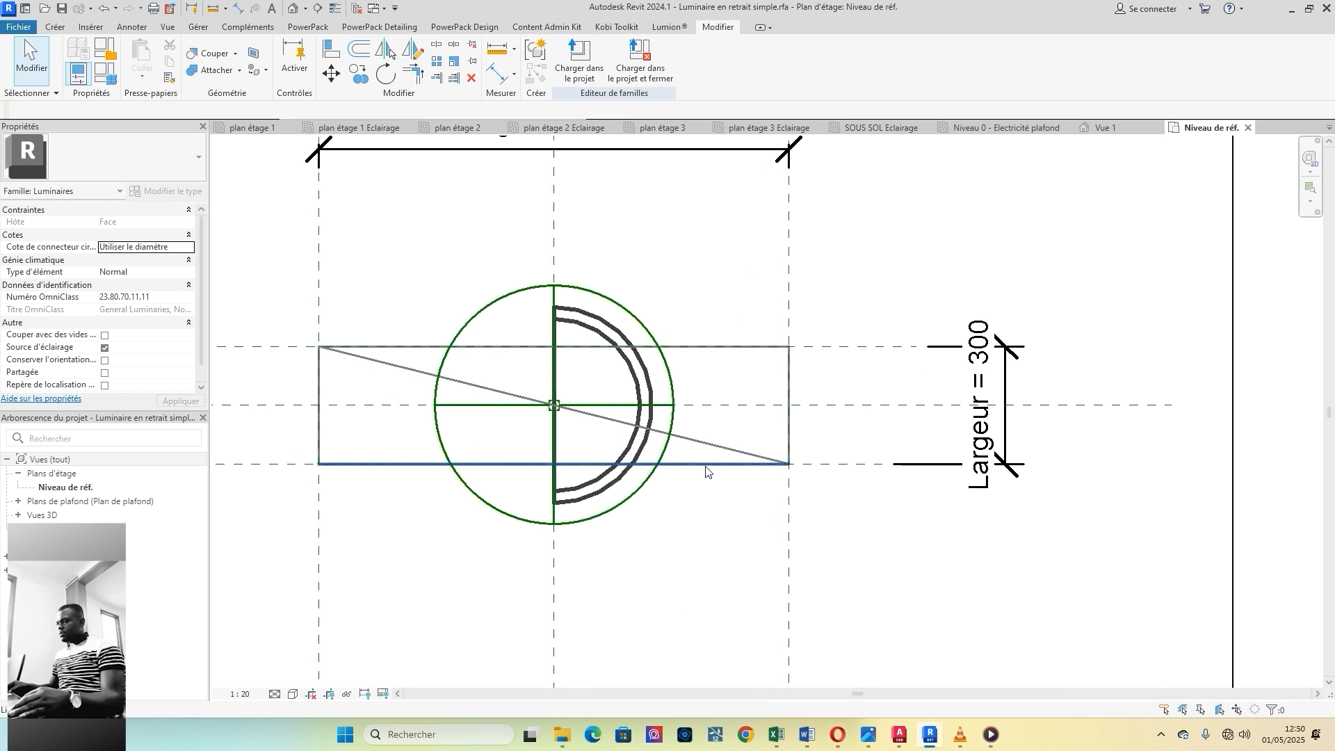
Step: Delete the hidden symbolic line along the short right-hand side of the rectangular outline around the half-circle symbol
{"action": "scroll", "coordinate": [789, 468], "scroll_direction": "up", "scroll_amount": 4}
{"action": "scroll", "coordinate": [789, 467], "scroll_direction": "up", "scroll_amount": 2}
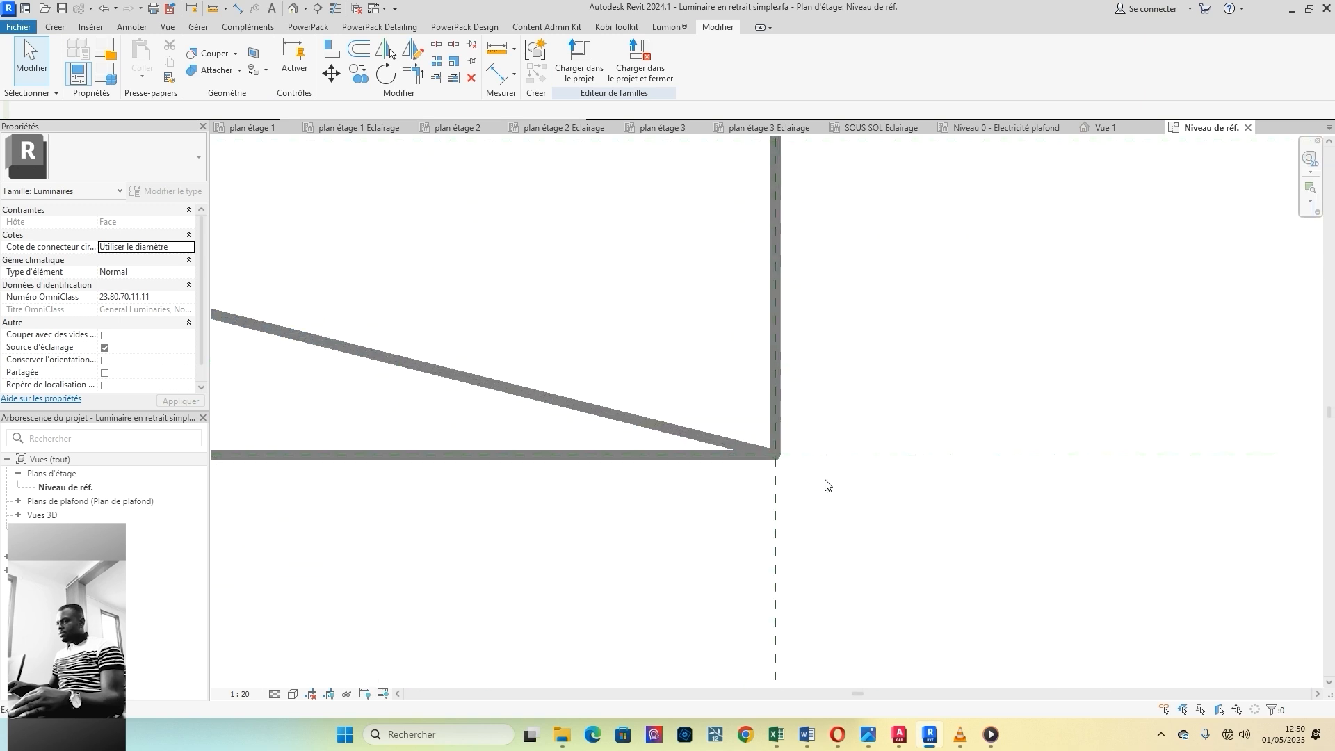
{"action": "left_click", "coordinate": [780, 388]}
{"action": "key", "text": "Escape"}
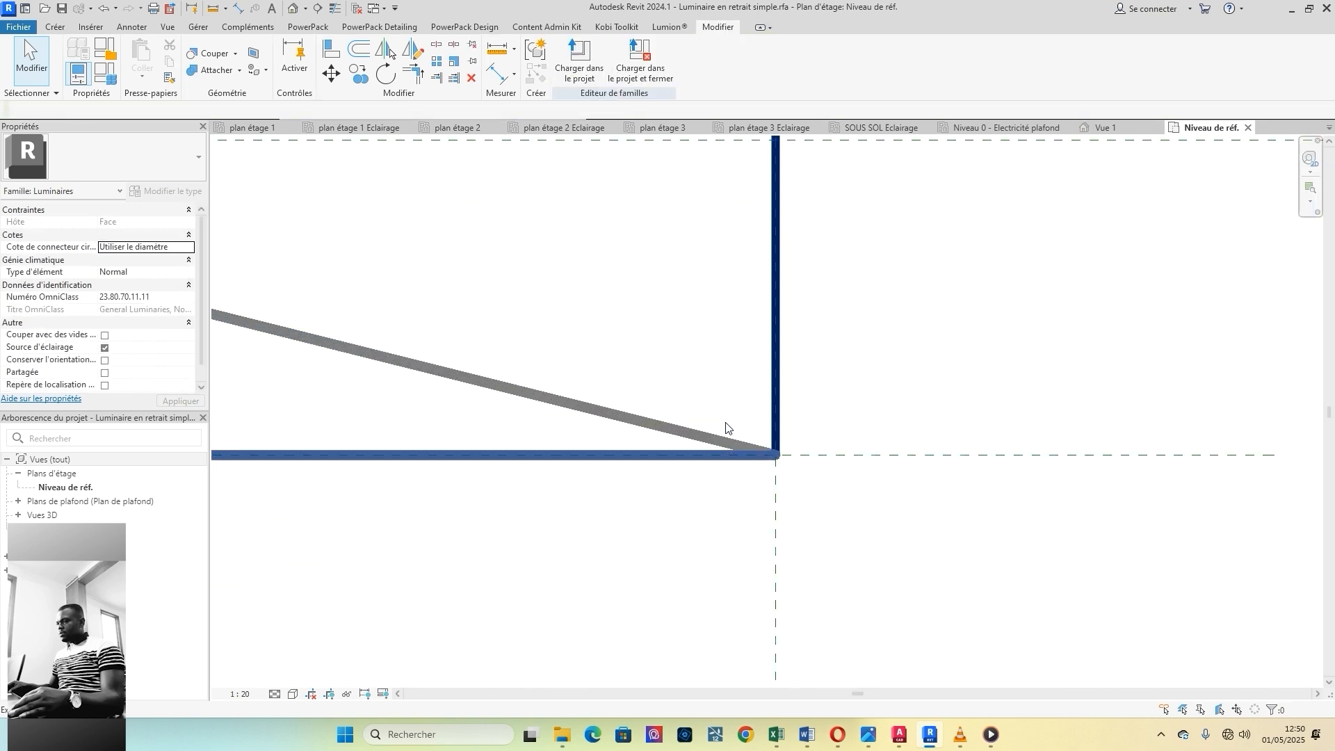
{"action": "left_click", "coordinate": [784, 335]}
{"action": "scroll", "coordinate": [769, 609], "scroll_direction": "down", "scroll_amount": 1}
{"action": "scroll", "coordinate": [790, 582], "scroll_direction": "down", "scroll_amount": 2}
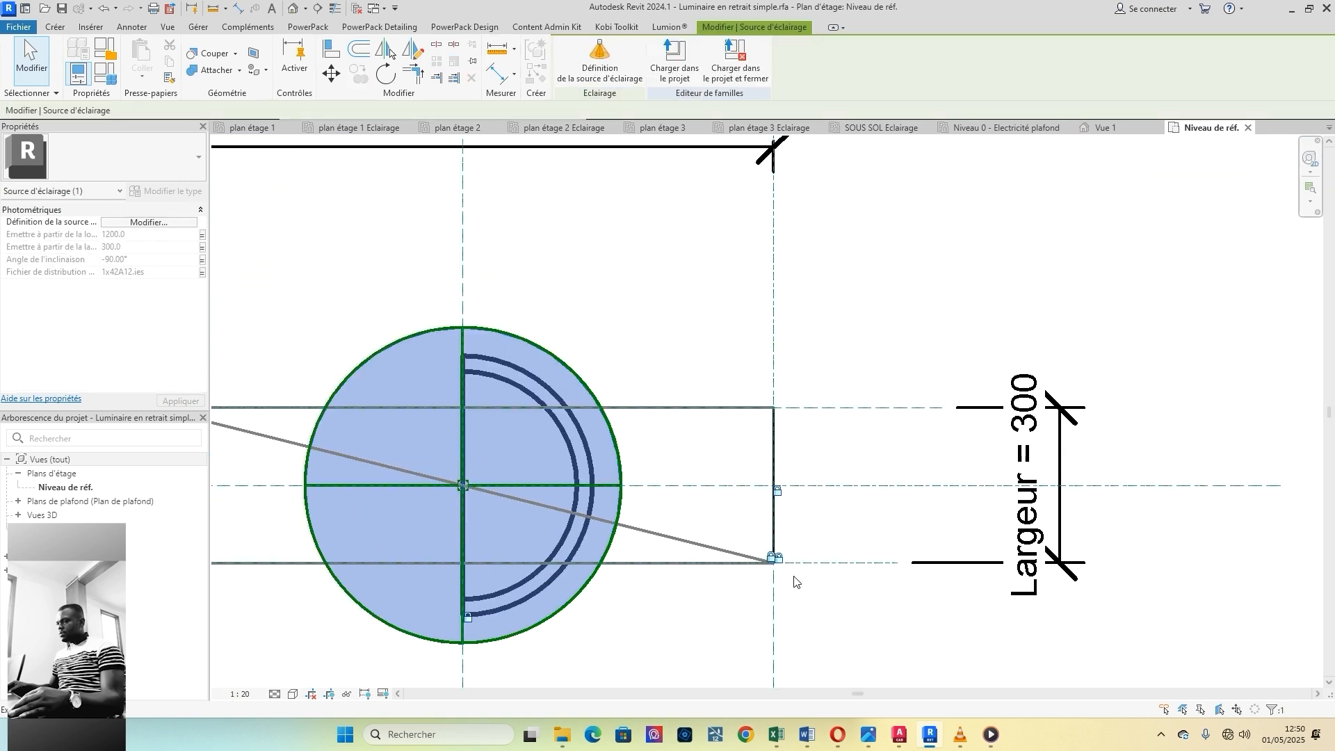
Step: Delete the remaining hidden symbolic lines of the rectangular outline and the diagonal crossing the half-circle symbol
{"action": "scroll", "coordinate": [769, 561], "scroll_direction": "up", "scroll_amount": 2}
{"action": "key", "text": "Escape"}
{"action": "left_click", "coordinate": [736, 562]}
{"action": "key", "text": "Escape"}
{"action": "left_click", "coordinate": [729, 577]}
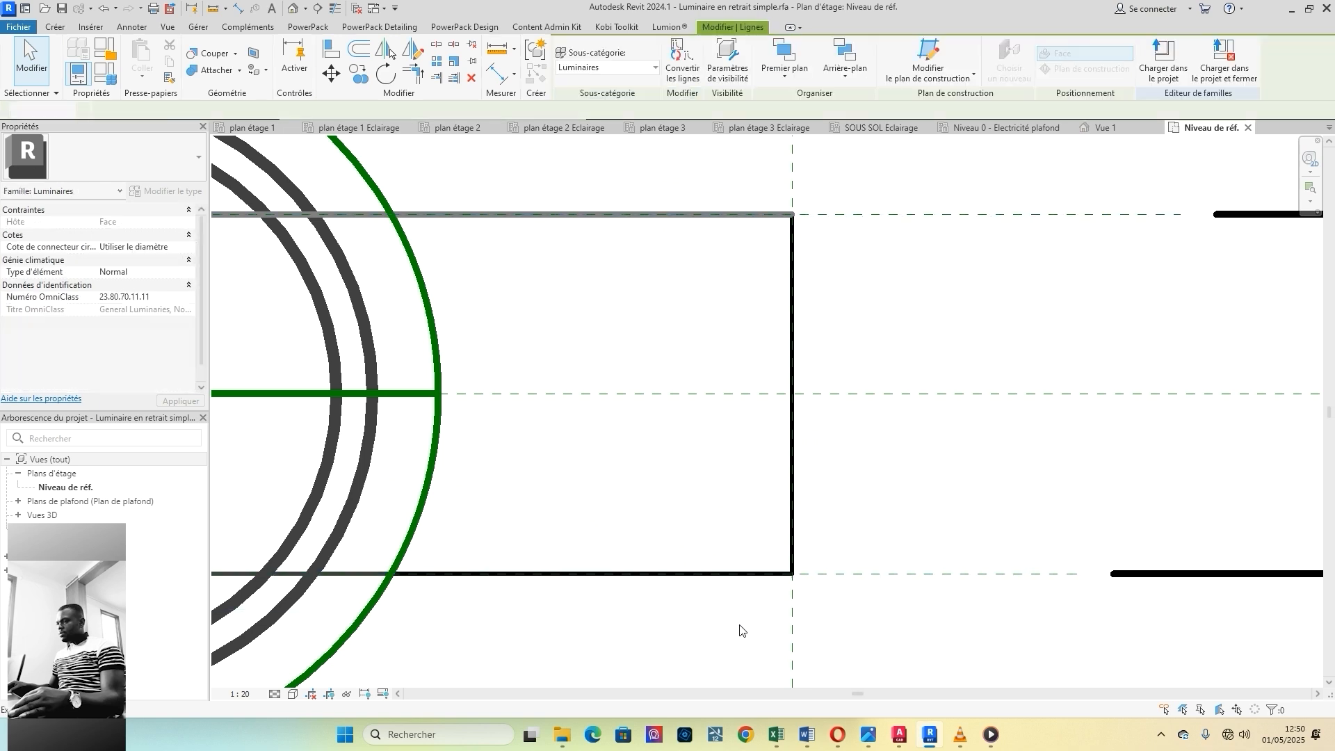
{"action": "scroll", "coordinate": [739, 625], "scroll_direction": "down", "scroll_amount": 1}
{"action": "key", "text": "Escape"}
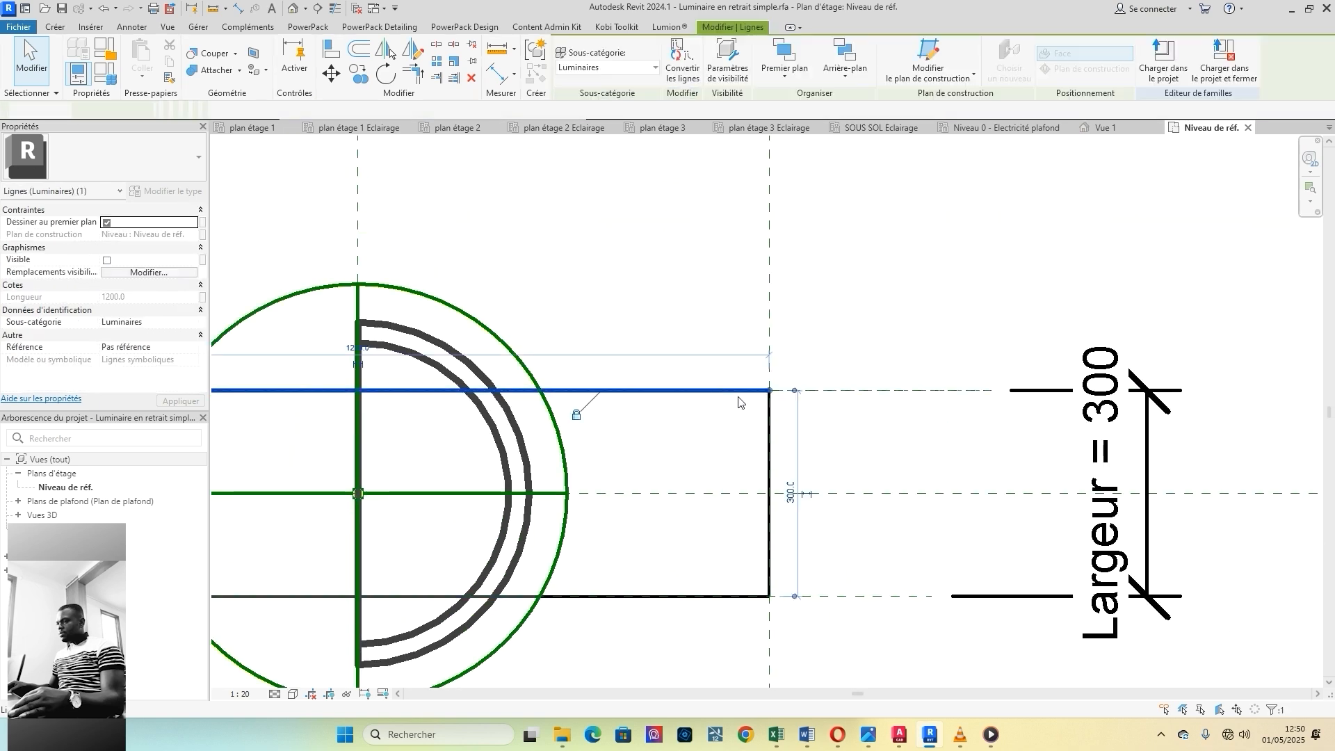
{"action": "scroll", "coordinate": [870, 512], "scroll_direction": "down", "scroll_amount": 2}
{"action": "scroll", "coordinate": [396, 498], "scroll_direction": "up", "scroll_amount": 2}
{"action": "left_click", "coordinate": [310, 479]}
{"action": "key", "text": "Escape"}
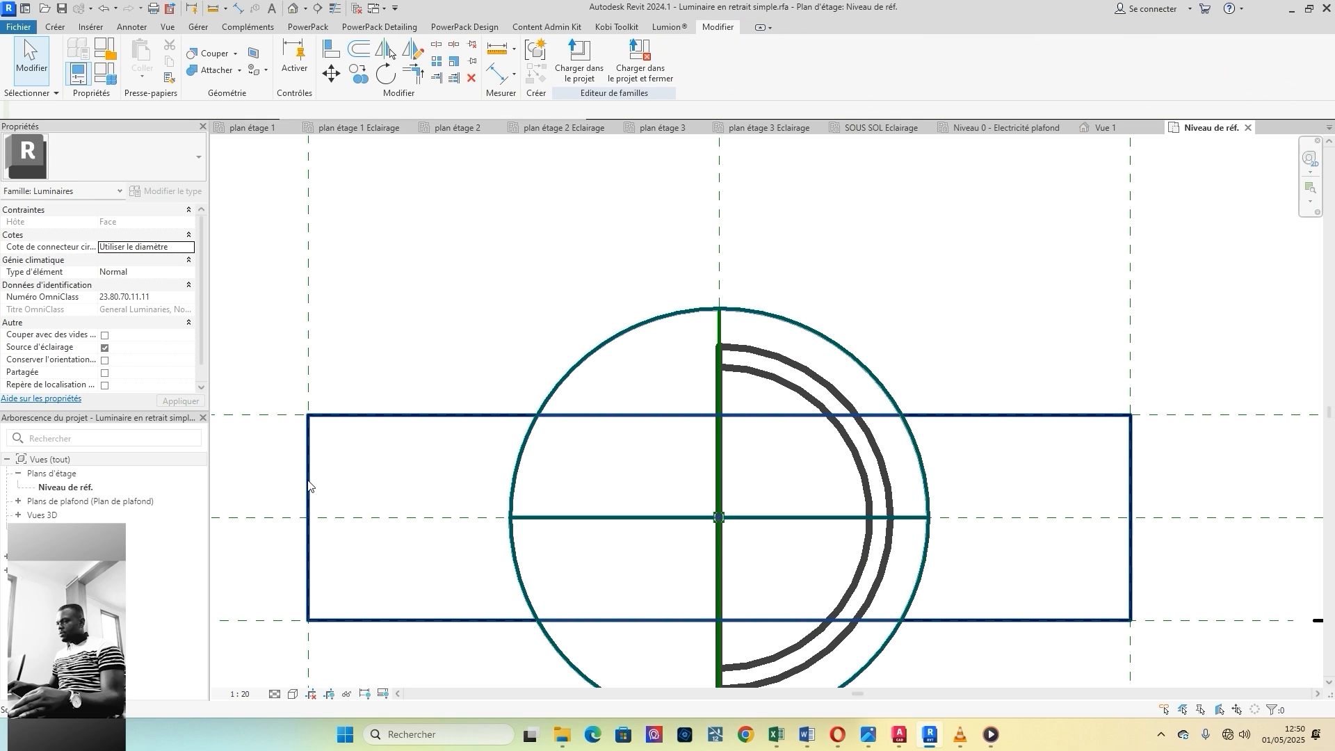
Step: Select the rectangular luminaire extrusion beneath the light source and turn off its Visible property
{"action": "left_click", "coordinate": [371, 419]}
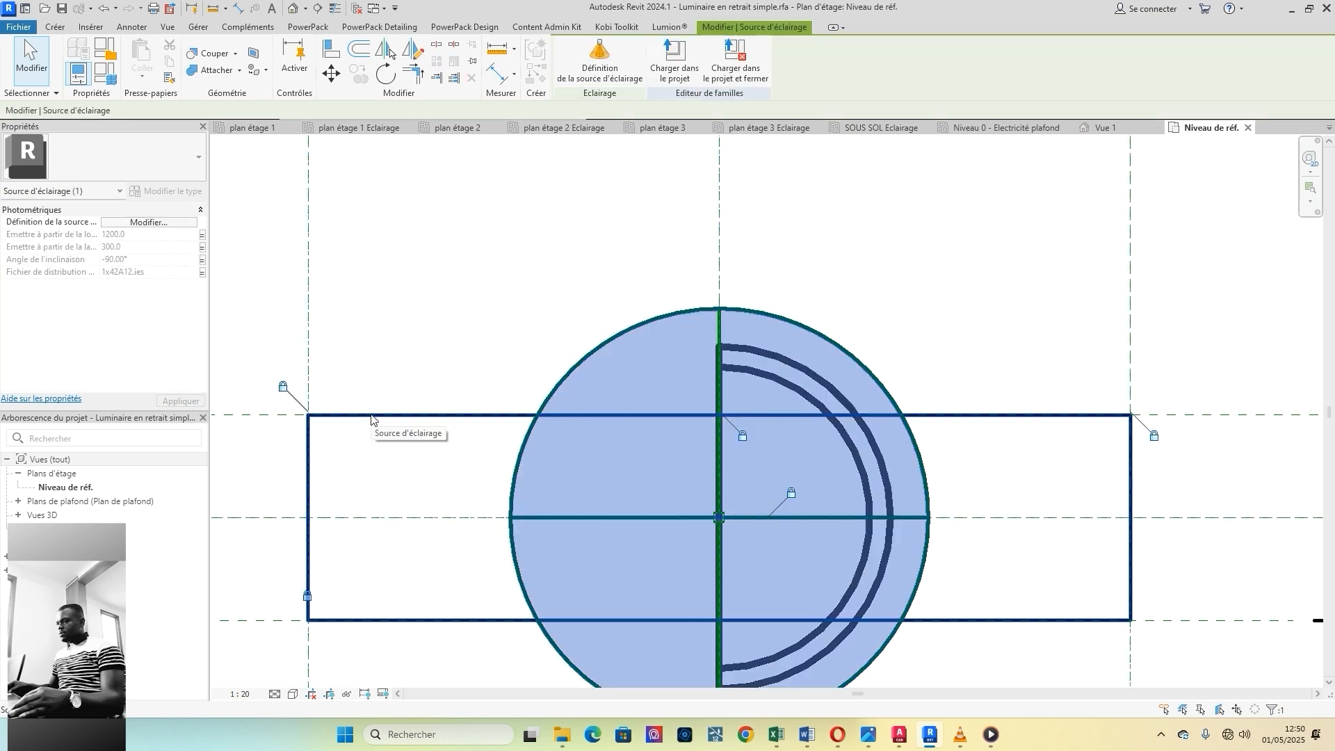
{"action": "key", "text": "Escape"}
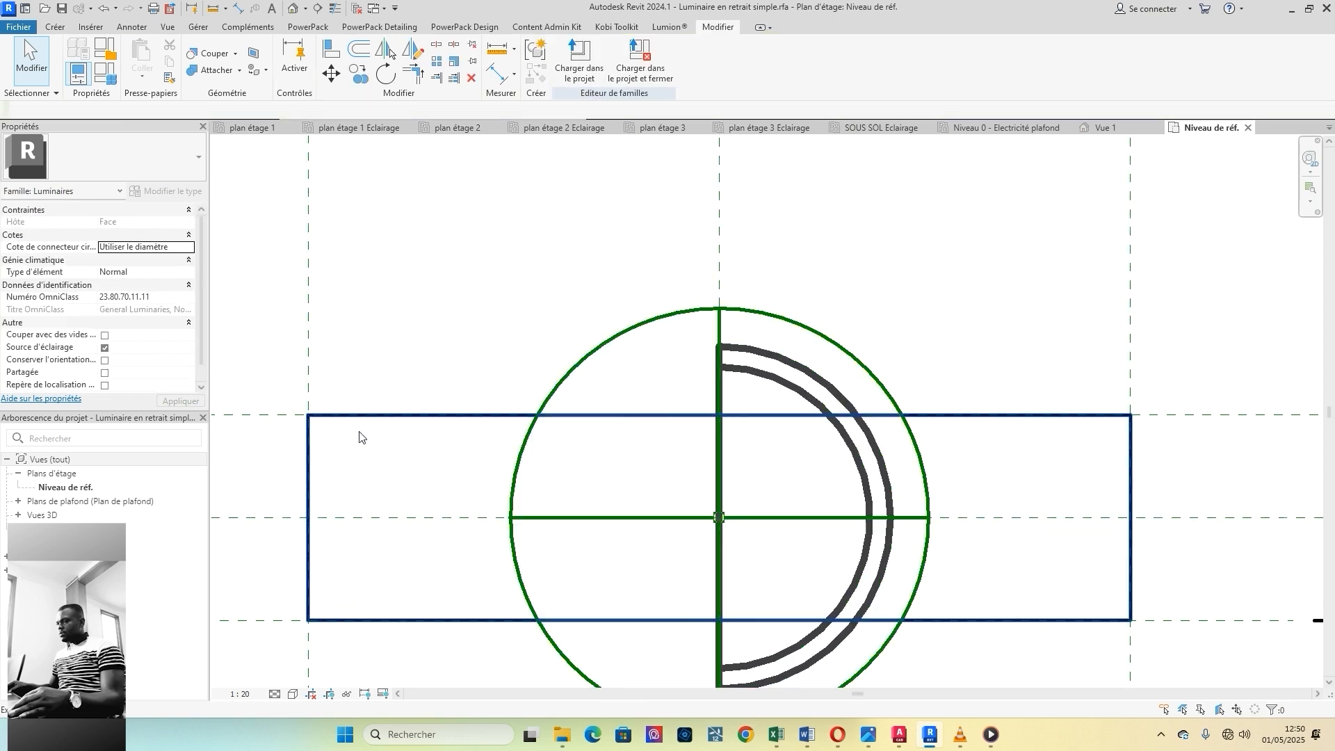
{"action": "key", "text": "Tab"}
{"action": "left_click", "coordinate": [357, 416]}
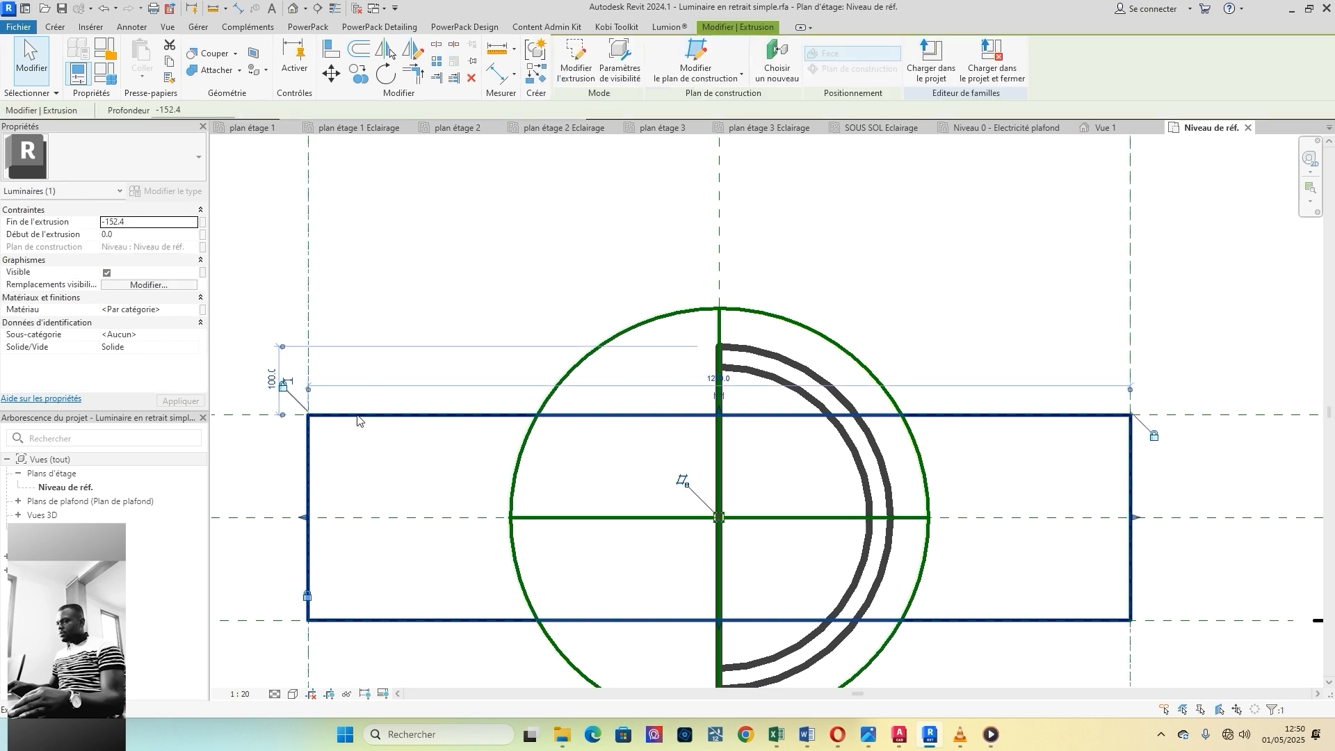
{"action": "left_click", "coordinate": [107, 273]}
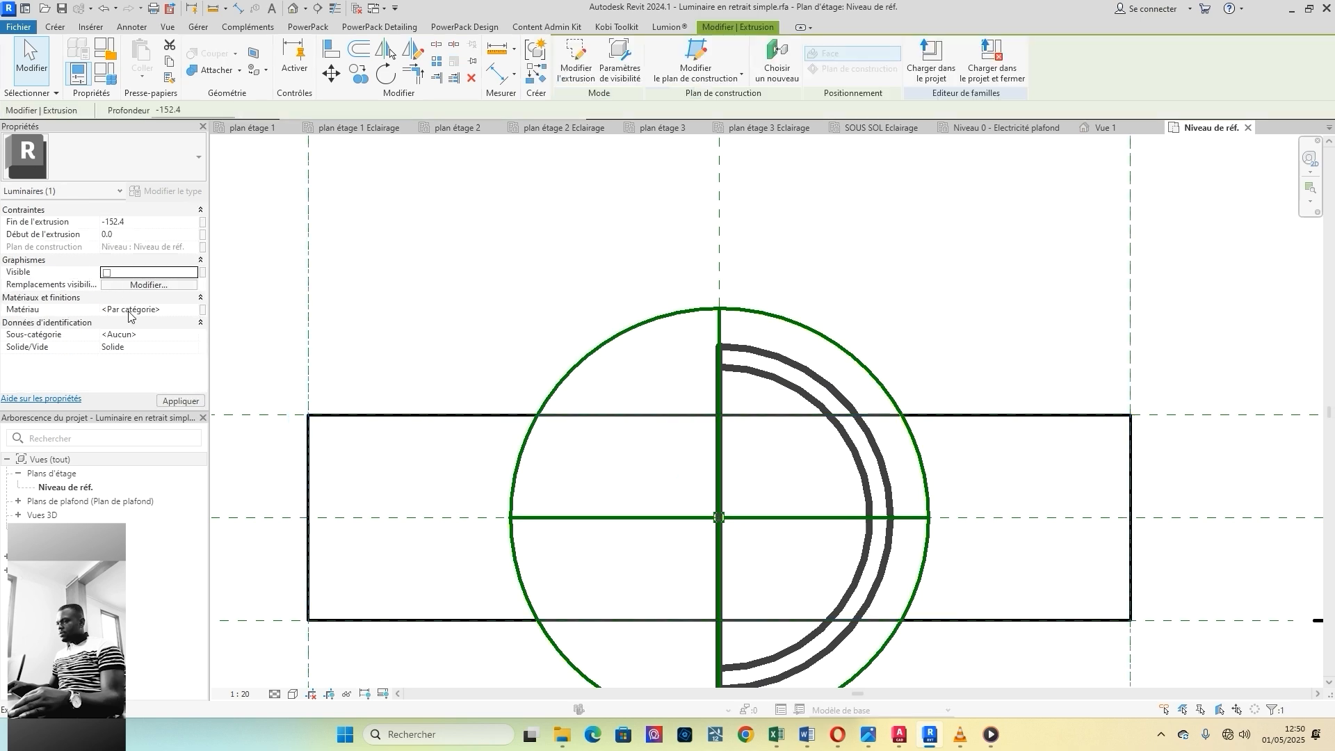
{"action": "scroll", "coordinate": [344, 539], "scroll_direction": "down", "scroll_amount": 5}
{"action": "key", "text": "Escape"}
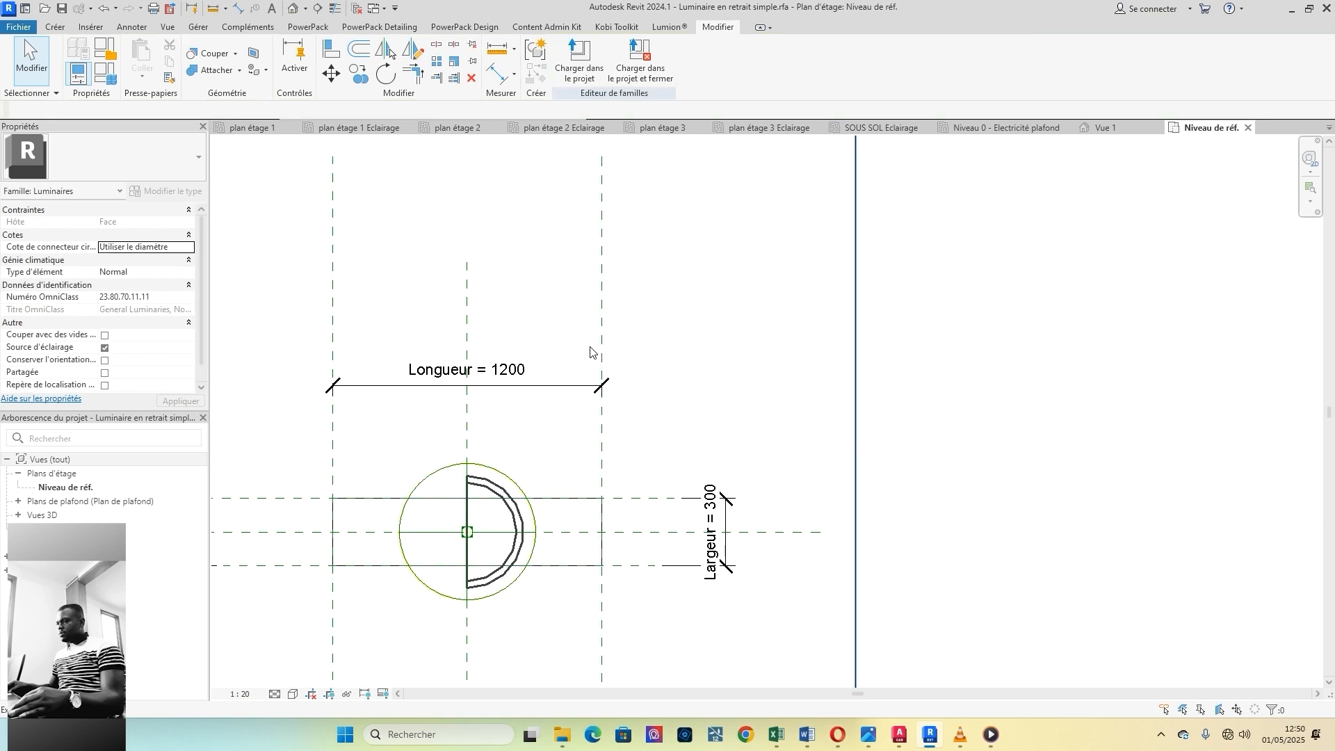
Step: Load the edited Luminaire en retrait simple family into Projet3, replacing the existing version
{"action": "left_click", "coordinate": [579, 71]}
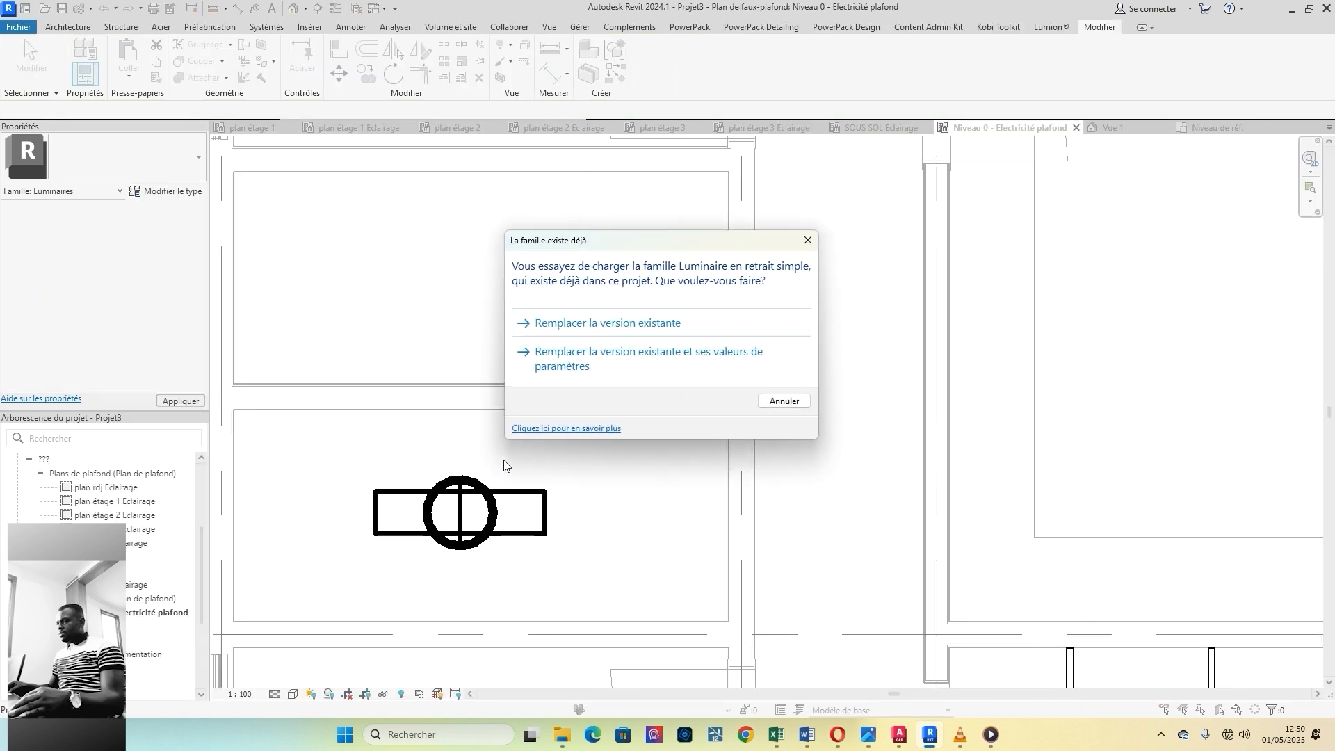
{"action": "left_click", "coordinate": [593, 327]}
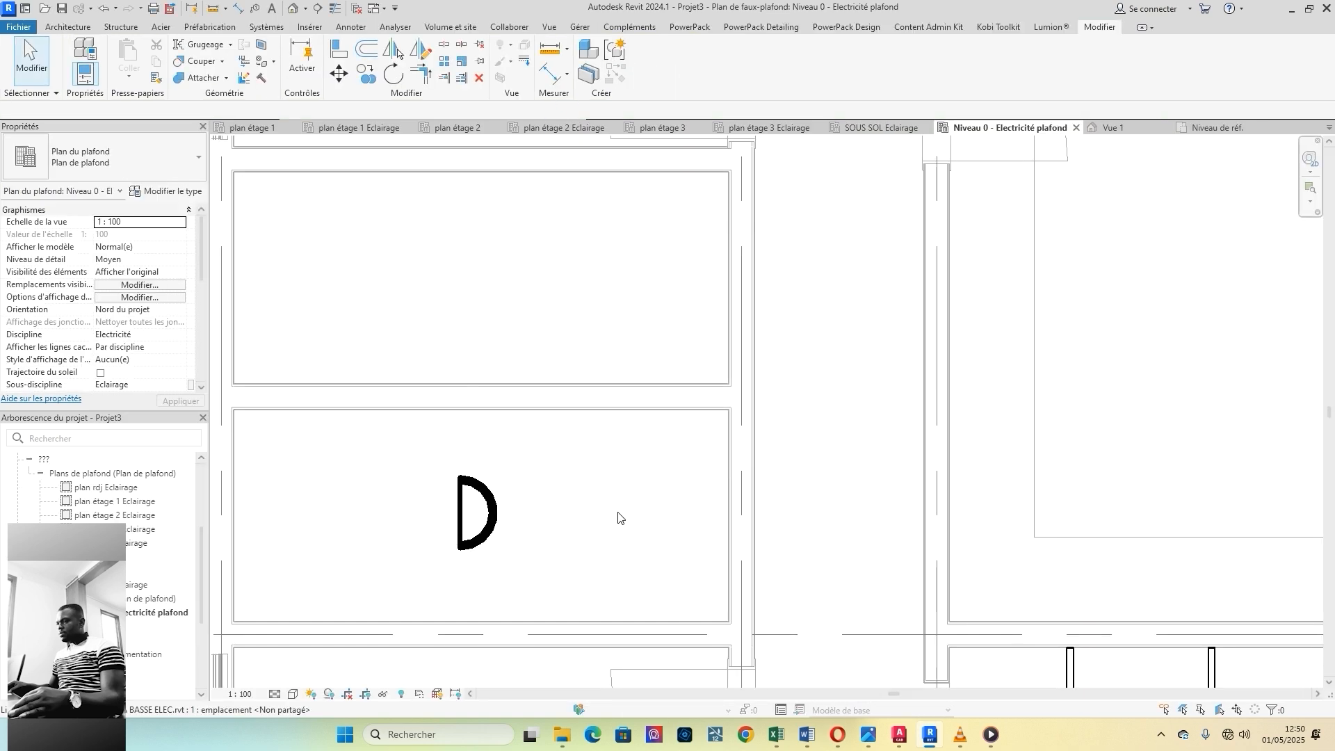
Step: Create a similar Luminaire en retrait simple 300x1200 - 230, rotated so its flat side lies along the same room's upper wall
{"action": "left_click", "coordinate": [491, 539]}
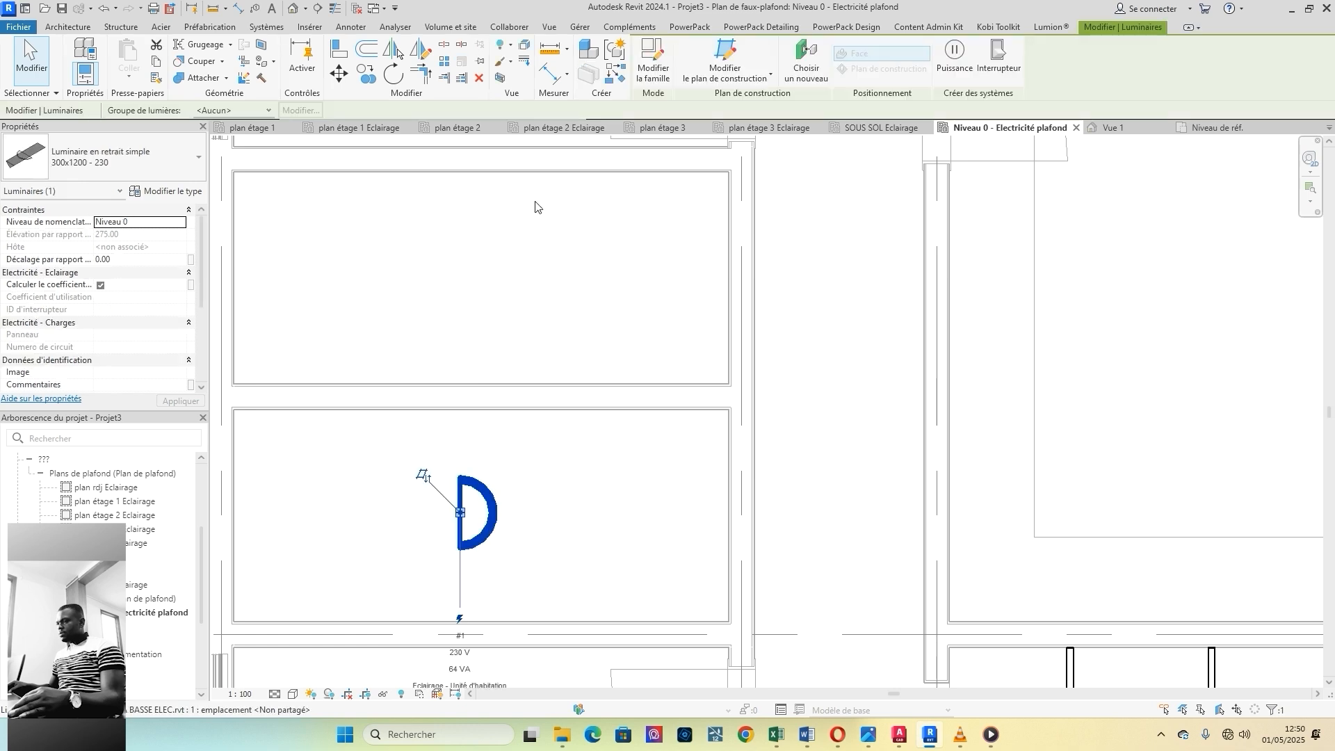
{"action": "left_click", "coordinate": [616, 82]}
{"action": "scroll", "coordinate": [567, 456], "scroll_direction": "up", "scroll_amount": 1}
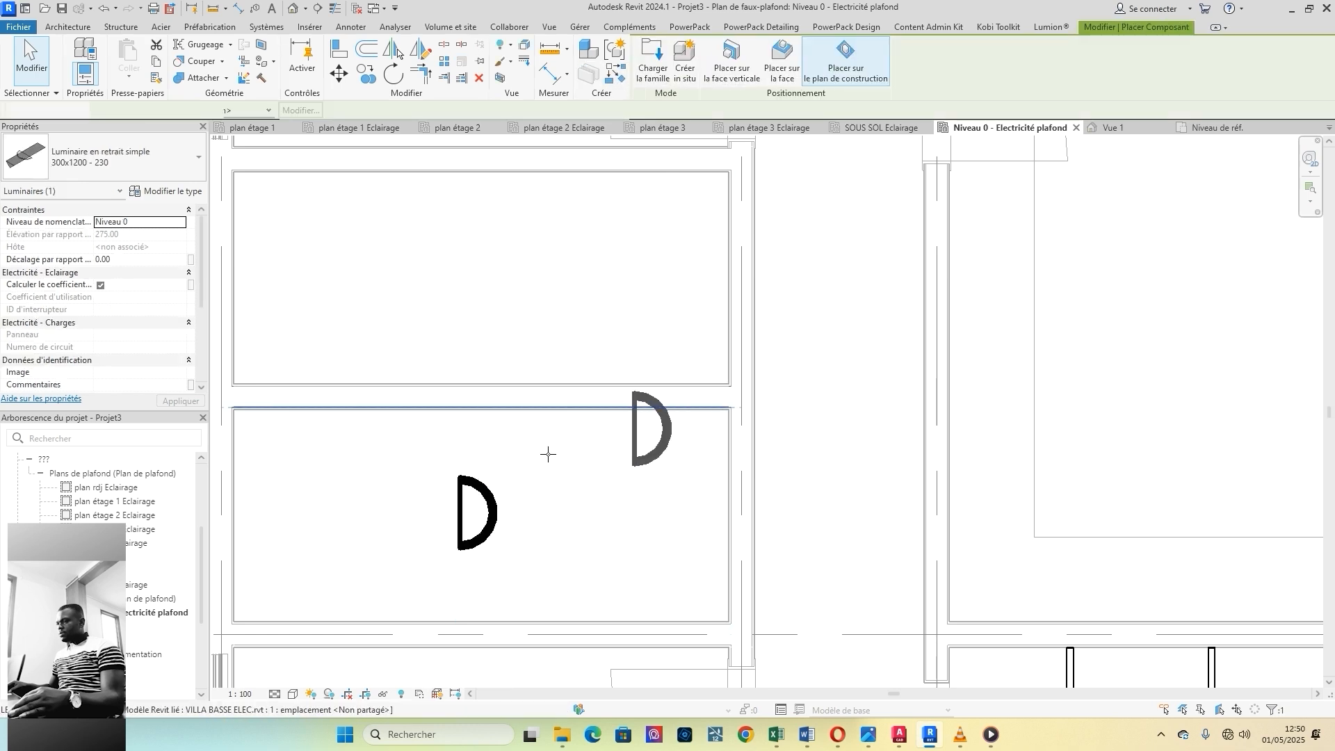
{"action": "scroll", "coordinate": [520, 463], "scroll_direction": "up", "scroll_amount": 1}
{"action": "key", "text": "space"}
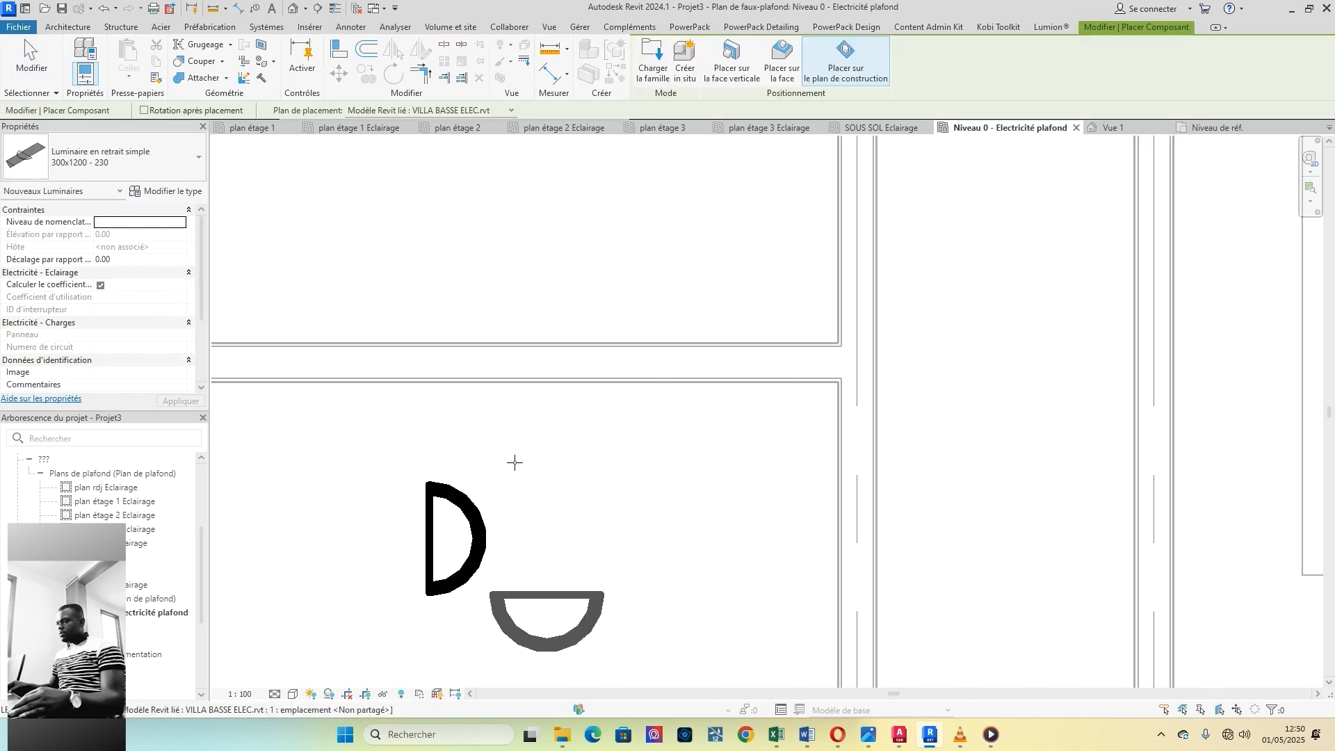
{"action": "left_click", "coordinate": [417, 254]}
{"action": "scroll", "coordinate": [549, 469], "scroll_direction": "down", "scroll_amount": 2}
{"action": "scroll", "coordinate": [608, 505], "scroll_direction": "down", "scroll_amount": 1}
{"action": "key", "text": "Escape"}
{"action": "key", "text": "Escape"}
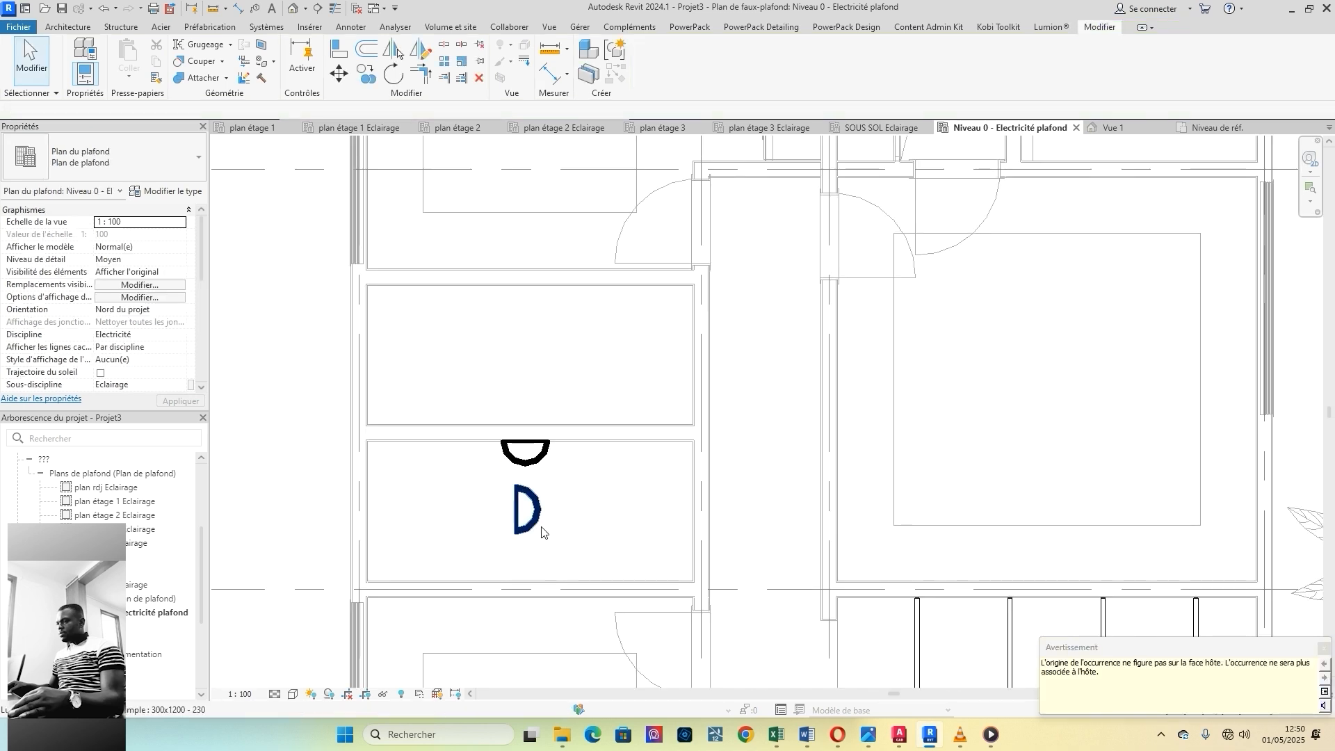
{"action": "scroll", "coordinate": [459, 475], "scroll_direction": "down", "scroll_amount": 2}
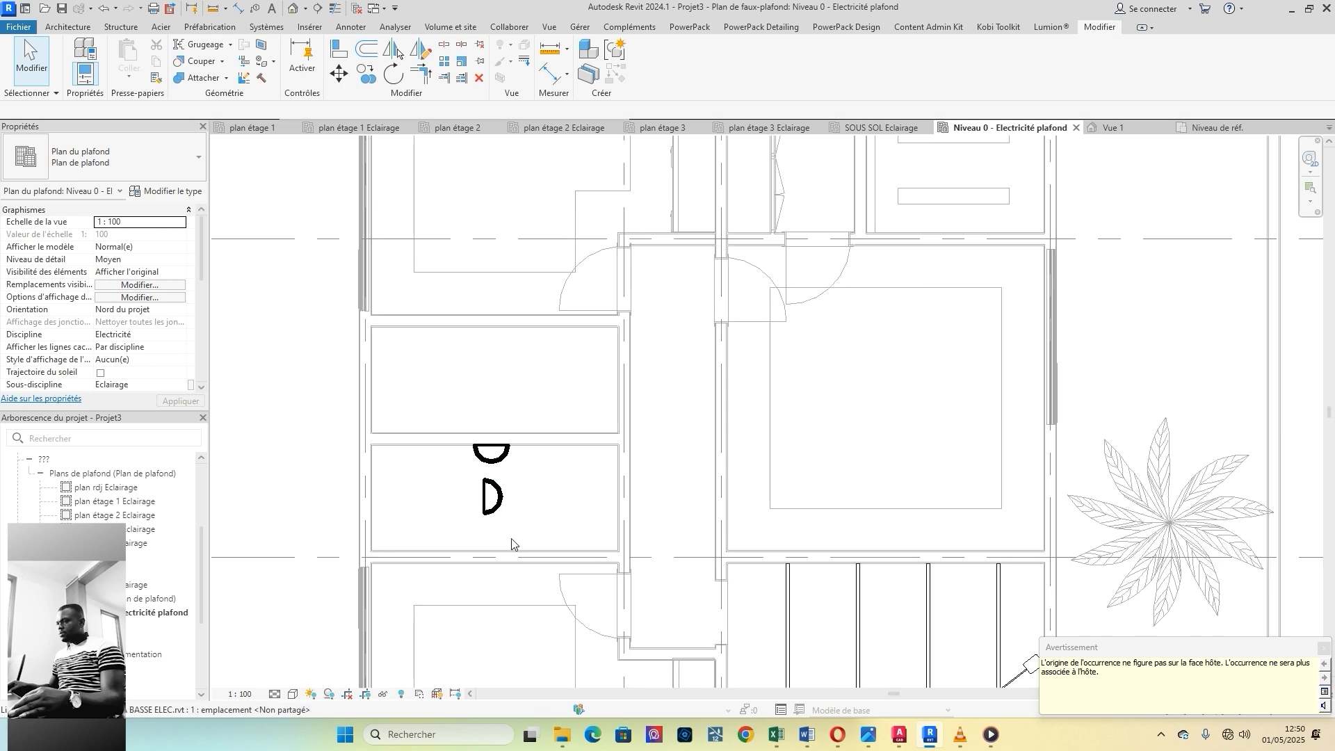
{"action": "scroll", "coordinate": [516, 539], "scroll_direction": "up", "scroll_amount": 2}
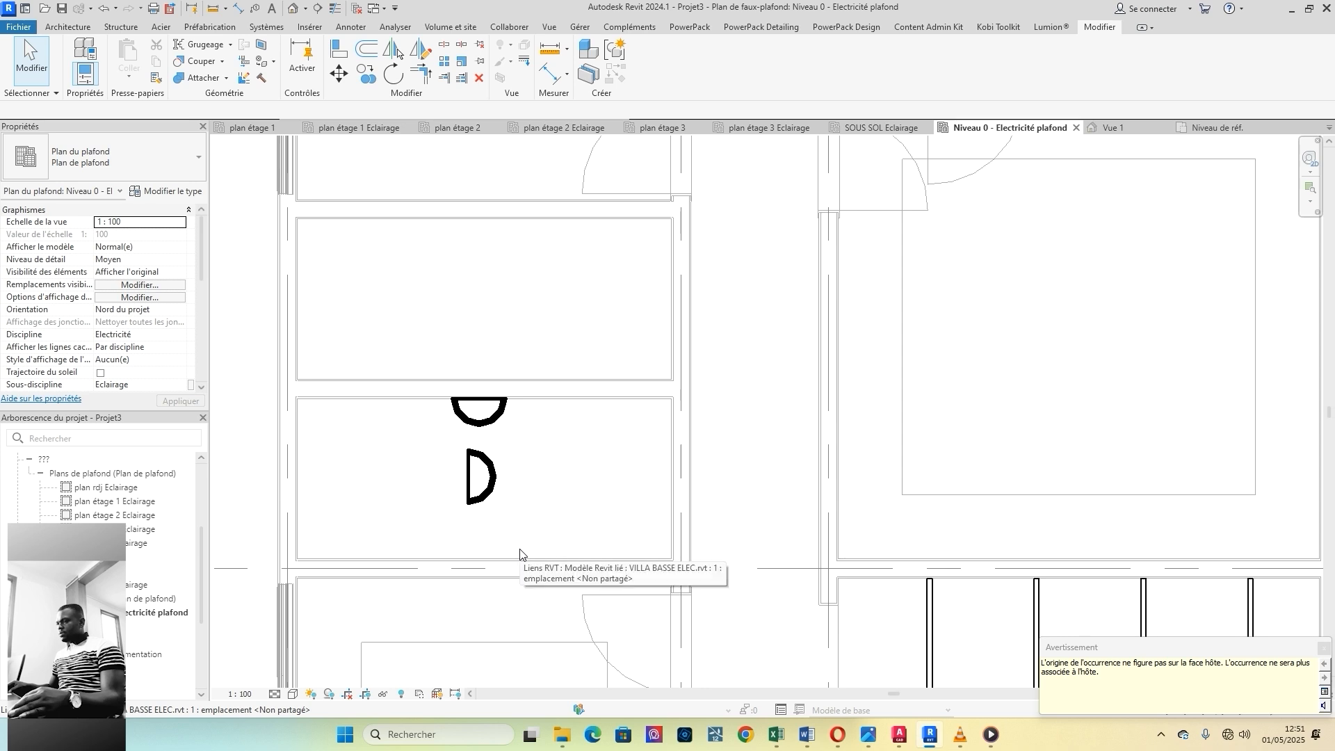
Step: Browse the luminaire families available to load in the library's Installations électriques > Luminaires folder, without loading any
{"action": "left_click", "coordinate": [74, 29]}
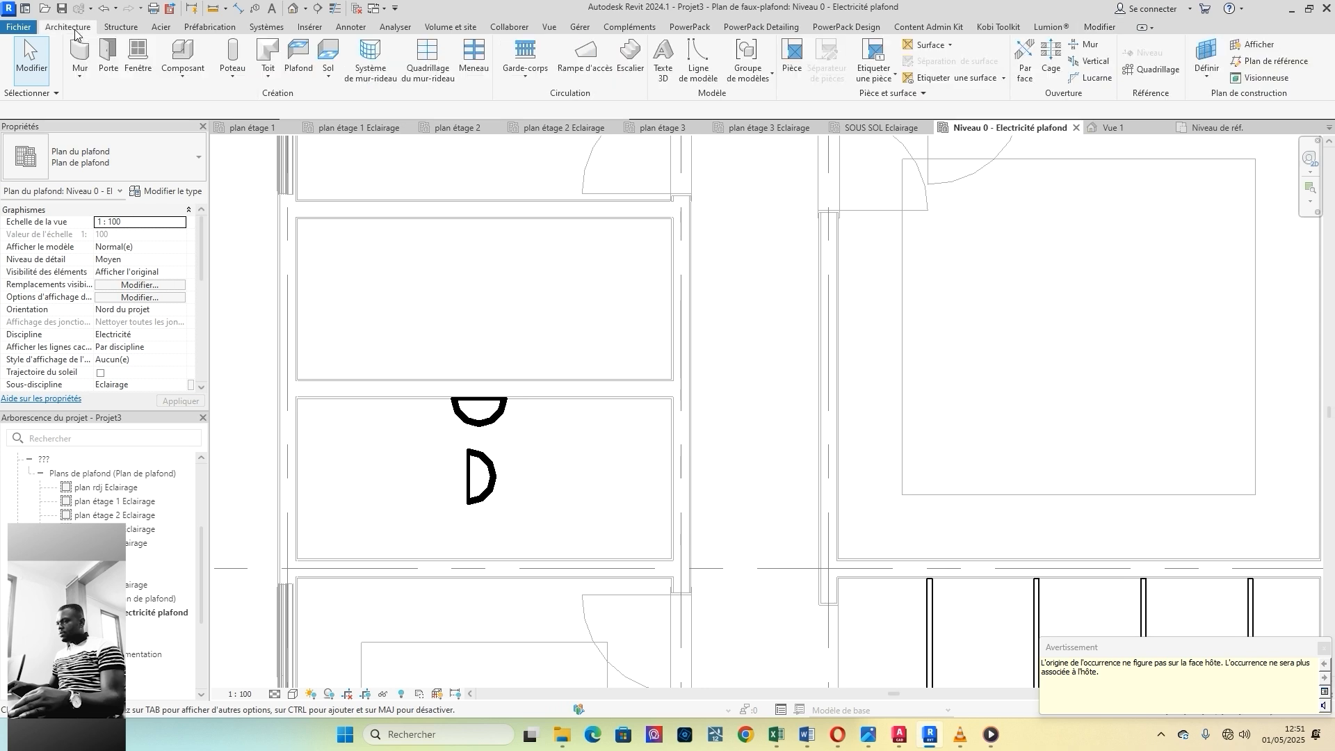
{"action": "left_click", "coordinate": [268, 29]}
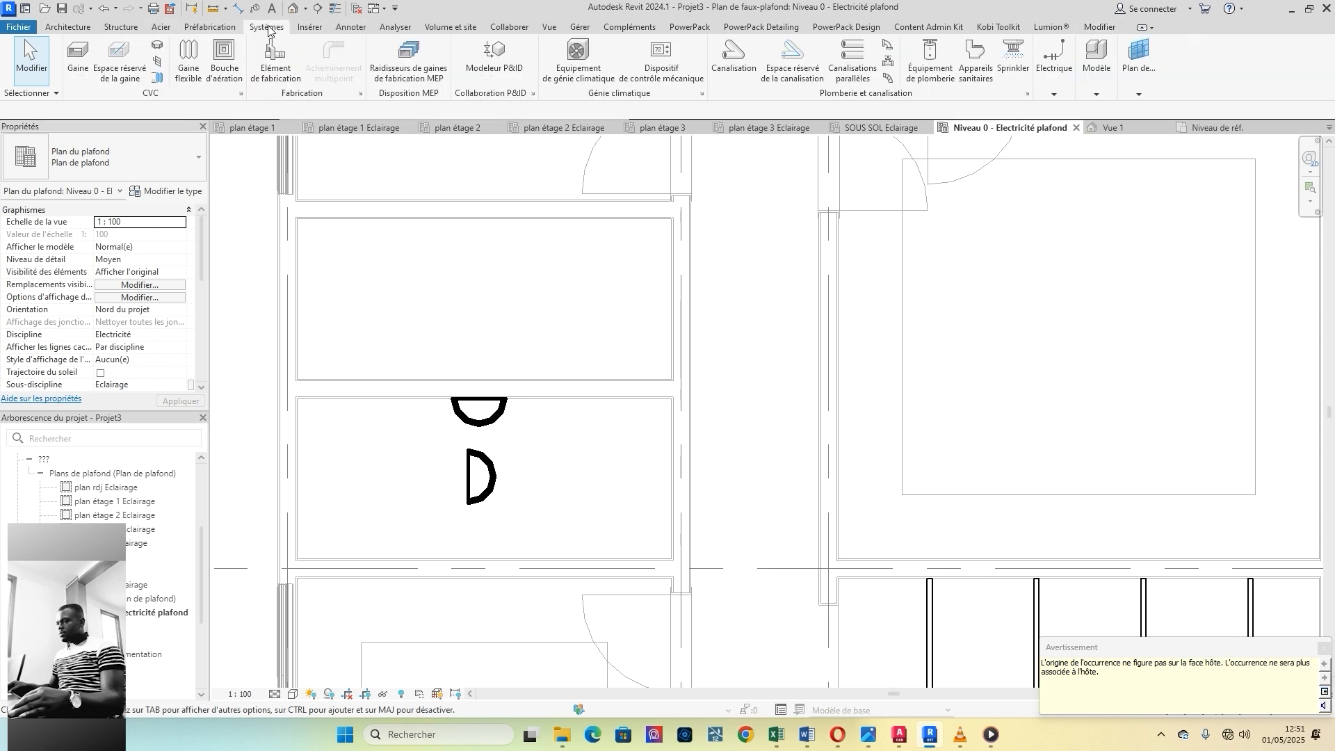
{"action": "left_click", "coordinate": [1055, 66]}
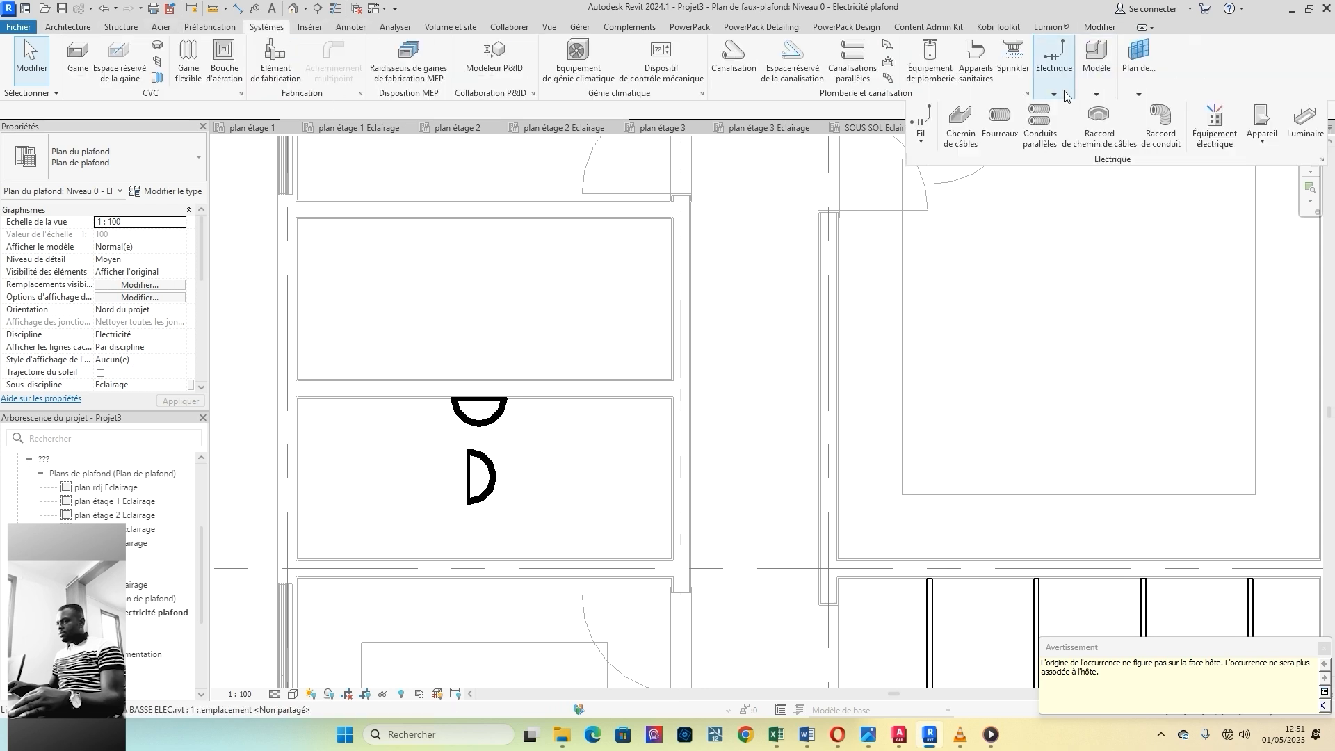
{"action": "left_click", "coordinate": [1306, 134]}
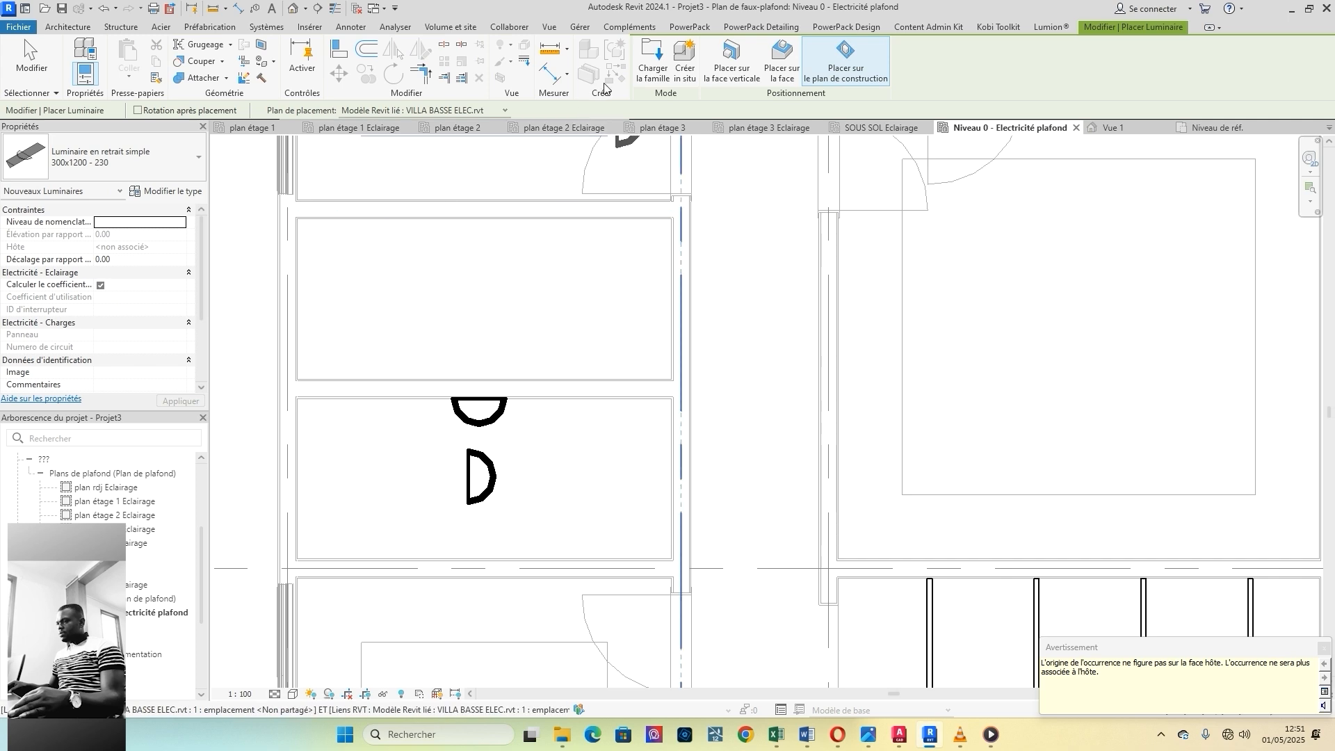
{"action": "left_click", "coordinate": [653, 64]}
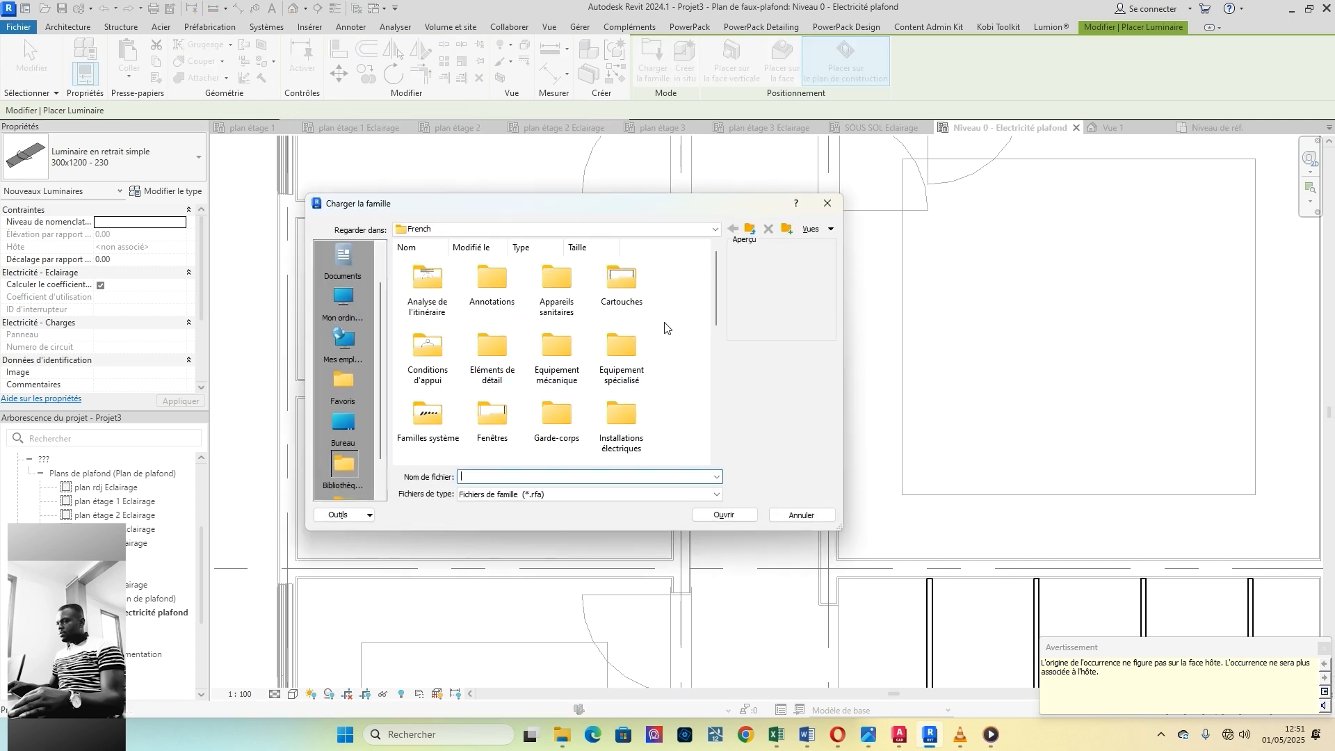
{"action": "double_click", "coordinate": [629, 445]}
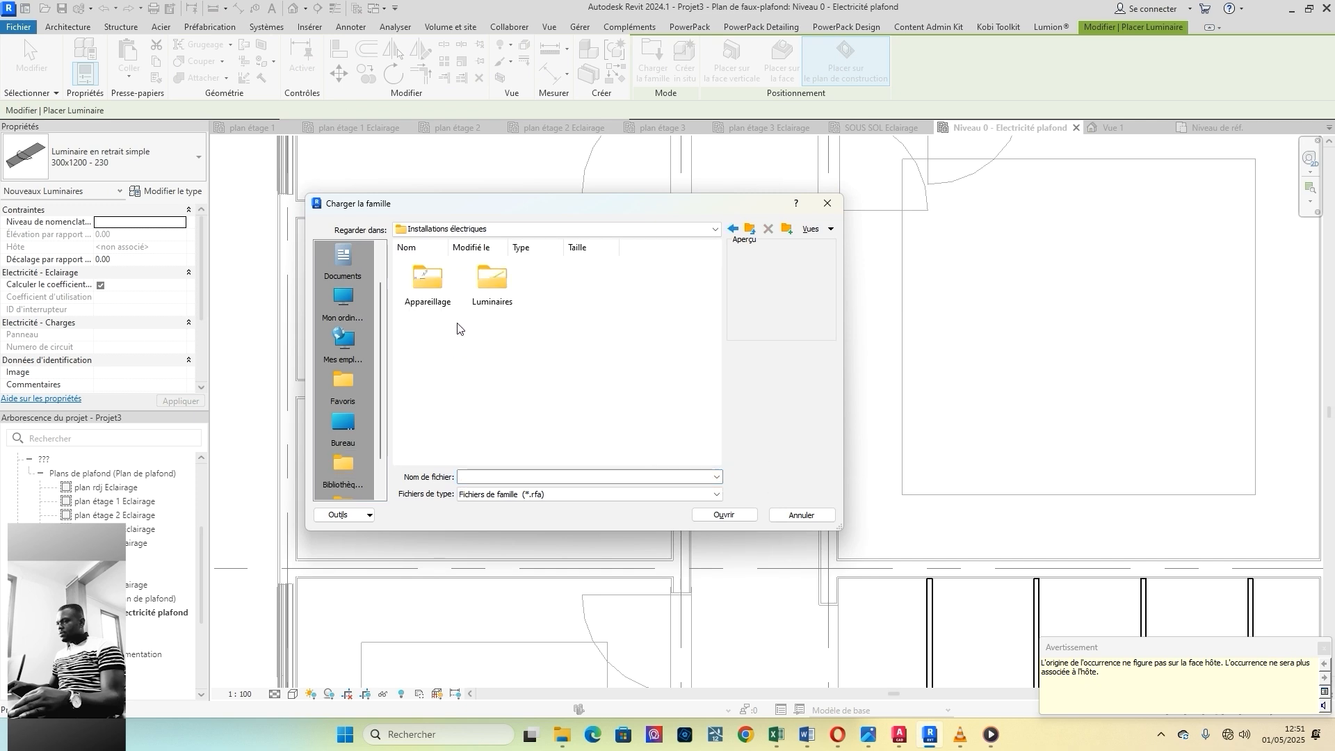
{"action": "double_click", "coordinate": [494, 285]}
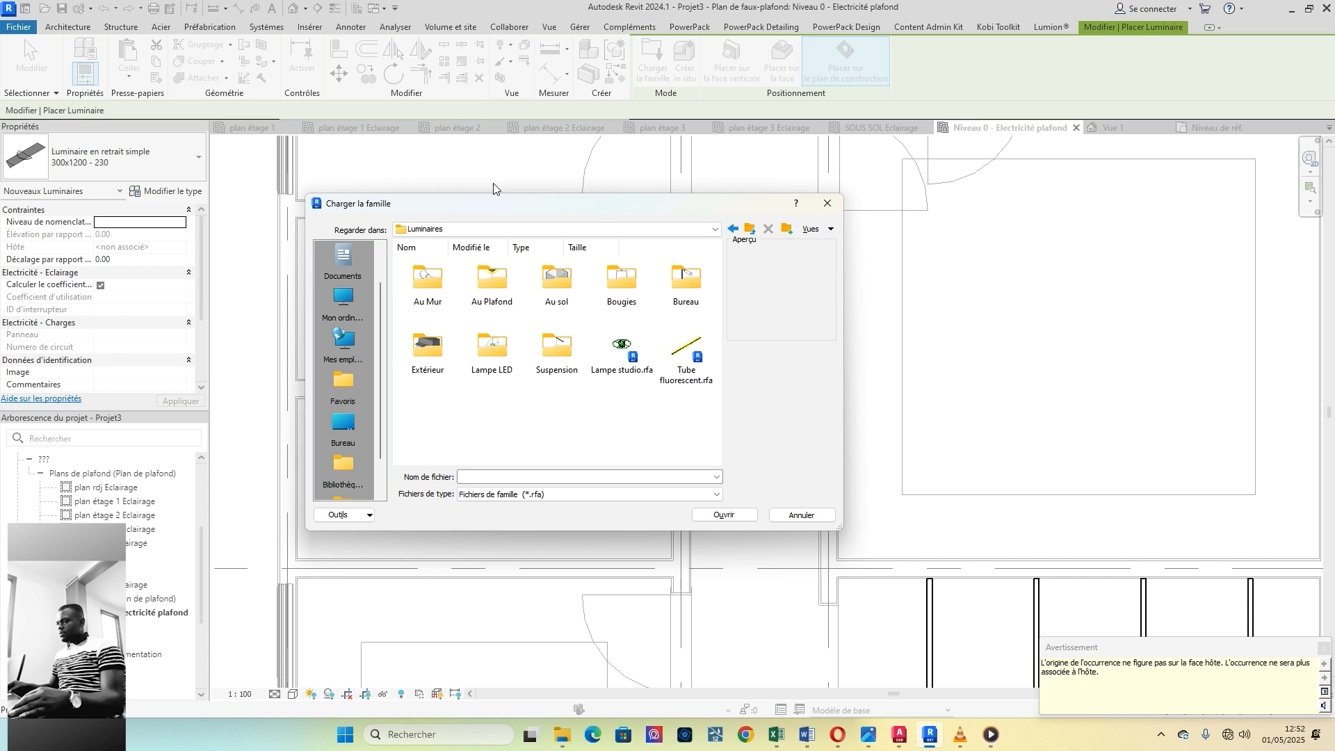
{"action": "left_click", "coordinate": [827, 203]}
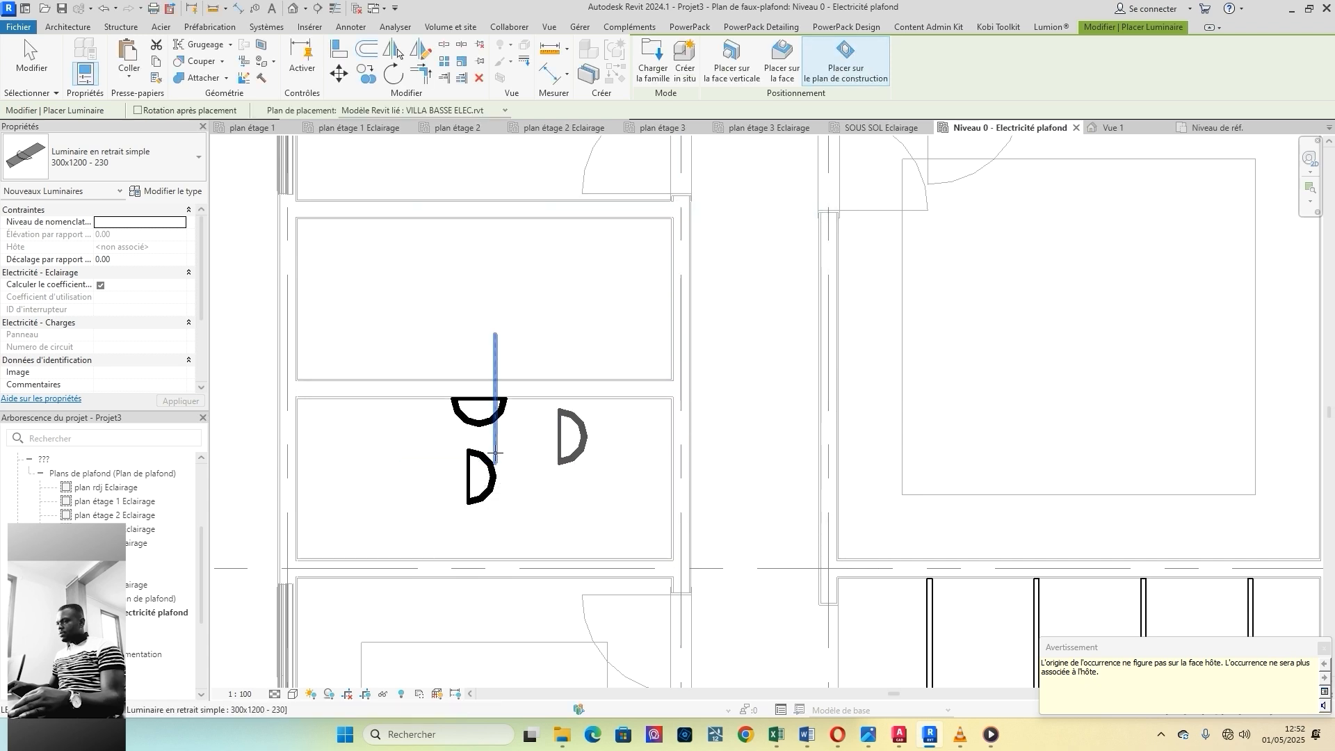
{"action": "key", "text": "Escape"}
Step: Save the project in the REVIT folder as VILLA BASSE ELECTRICITE tuto.rvt
{"action": "left_click", "coordinate": [29, 31]}
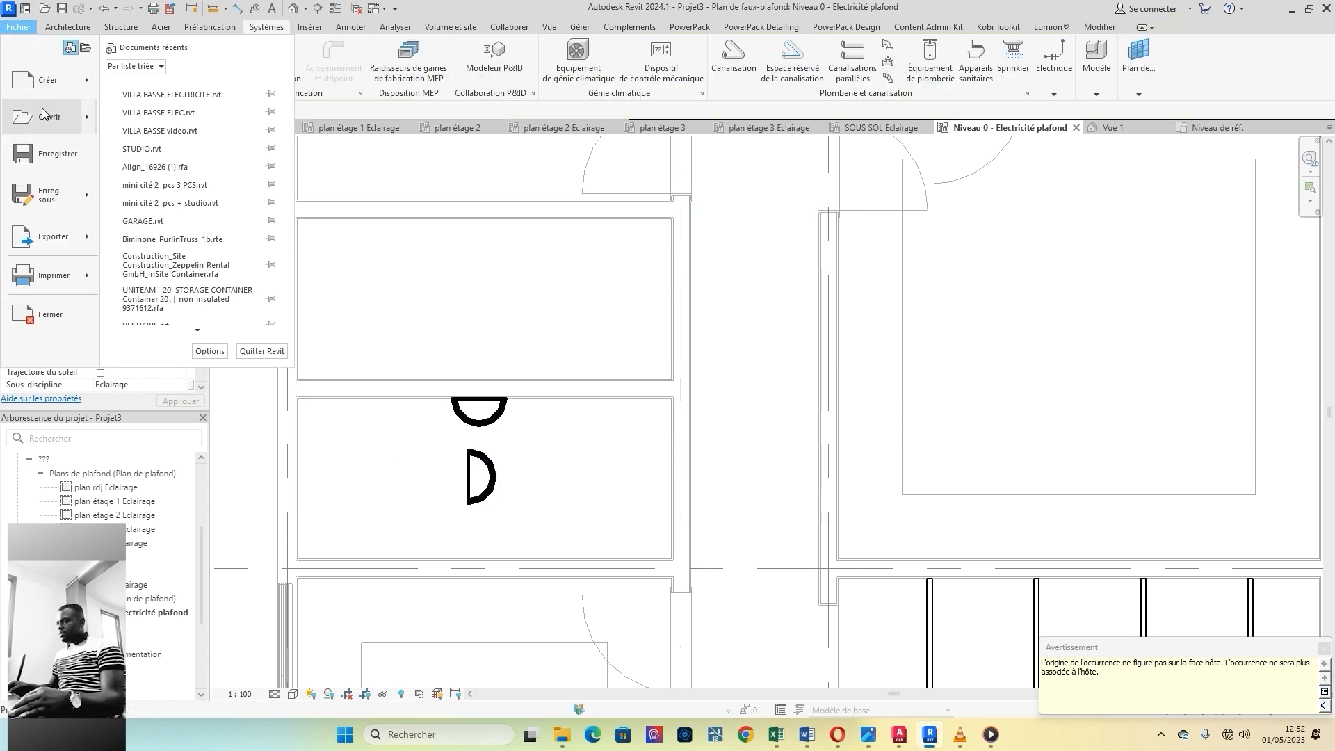
{"action": "mouse_move", "coordinate": [56, 164]}
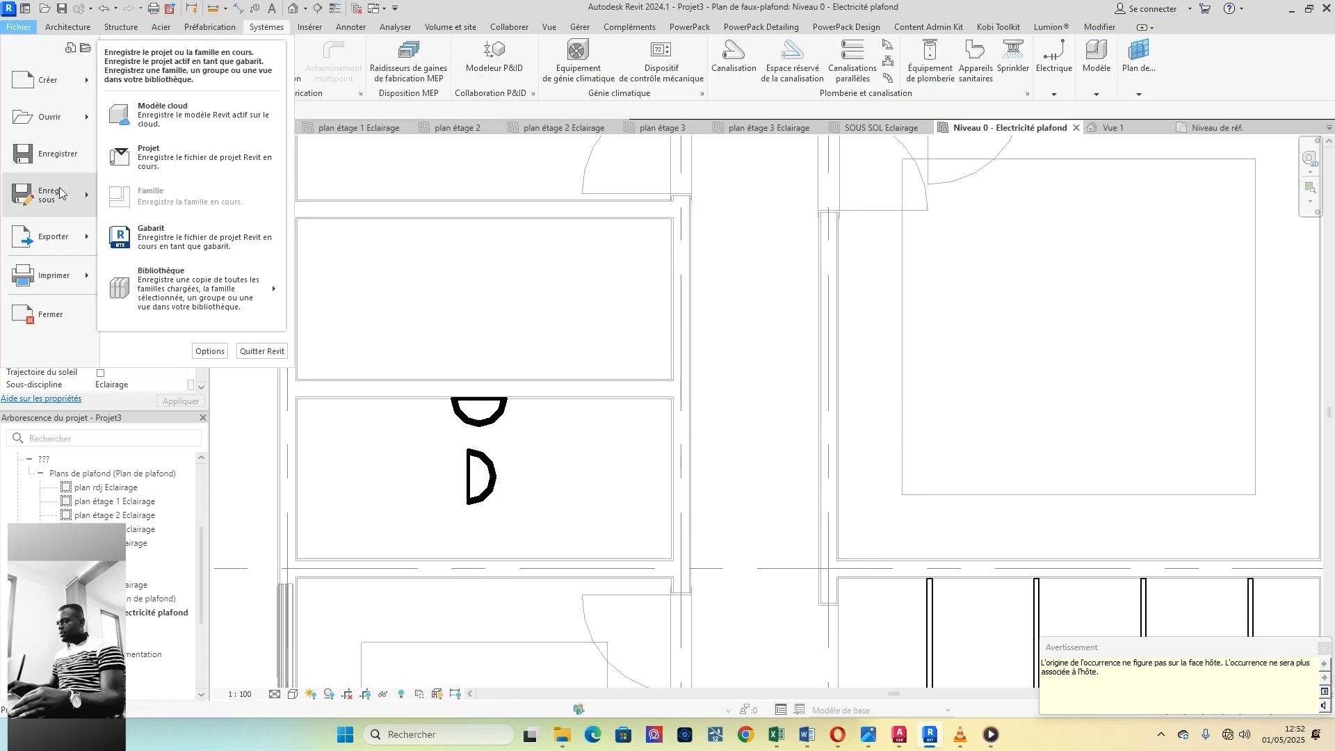
{"action": "left_click", "coordinate": [198, 161]}
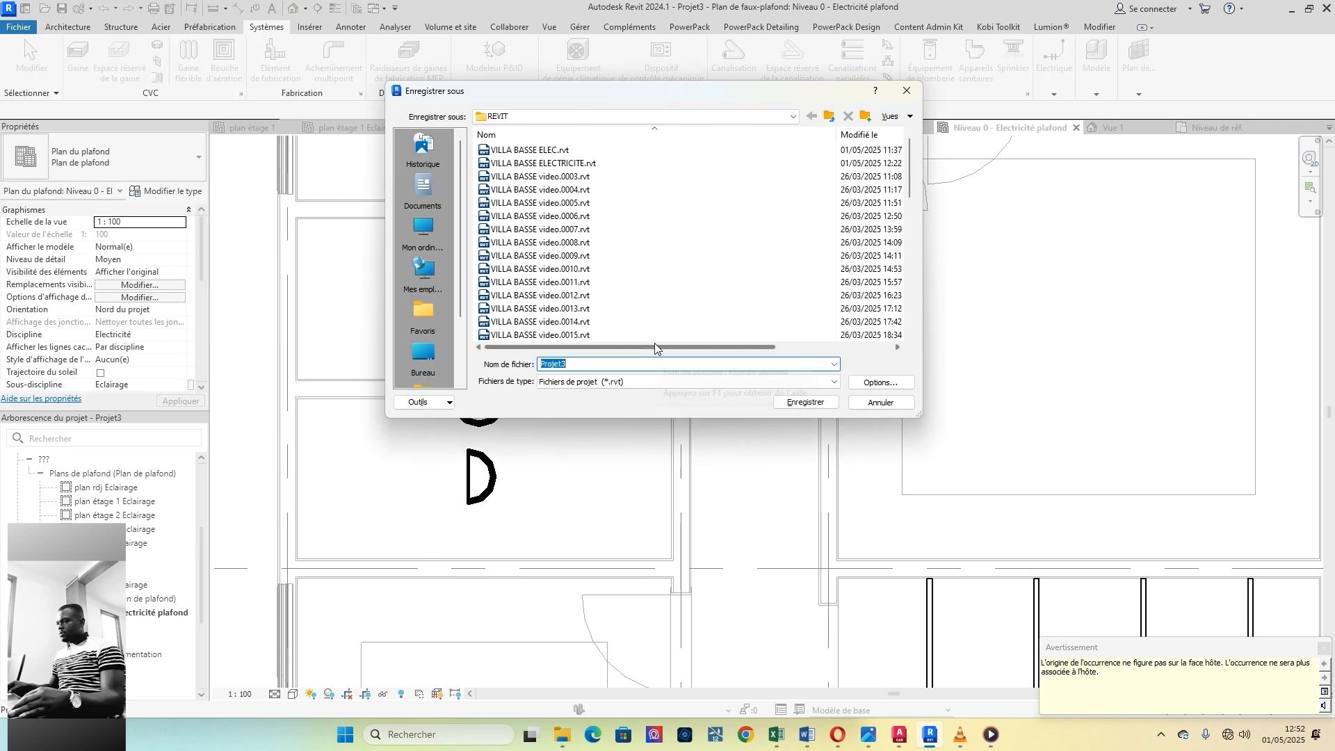
{"action": "left_click", "coordinate": [563, 164]}
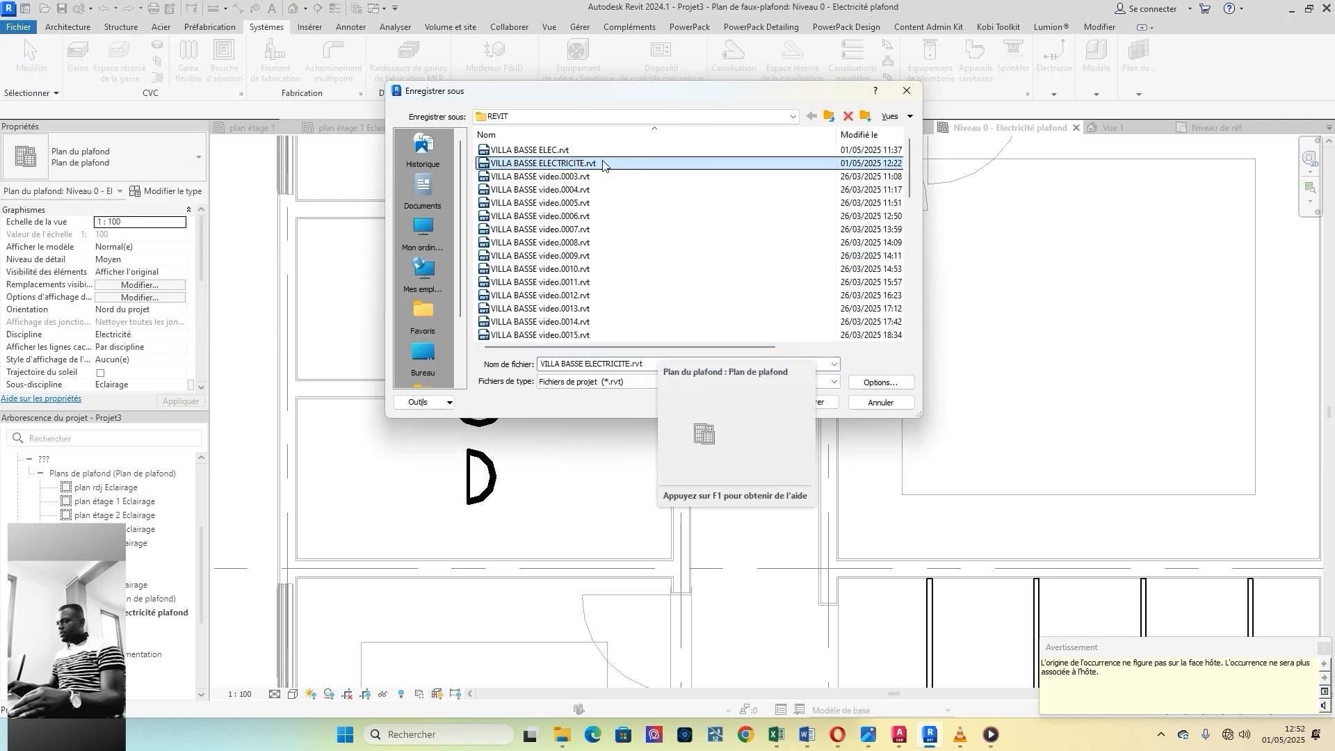
{"action": "left_click", "coordinate": [631, 367]}
{"action": "left_click", "coordinate": [631, 365]}
{"action": "type", "text": "t"}
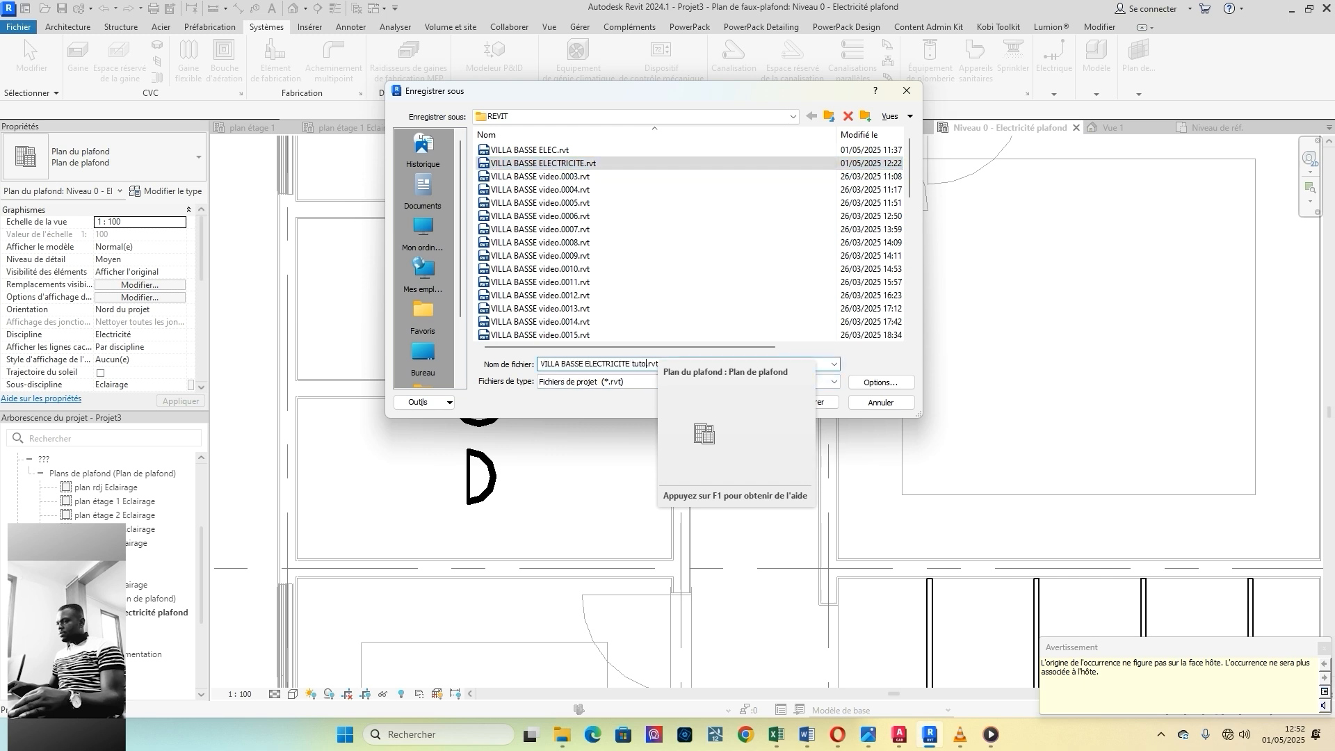
{"action": "type", "text": "uto"}
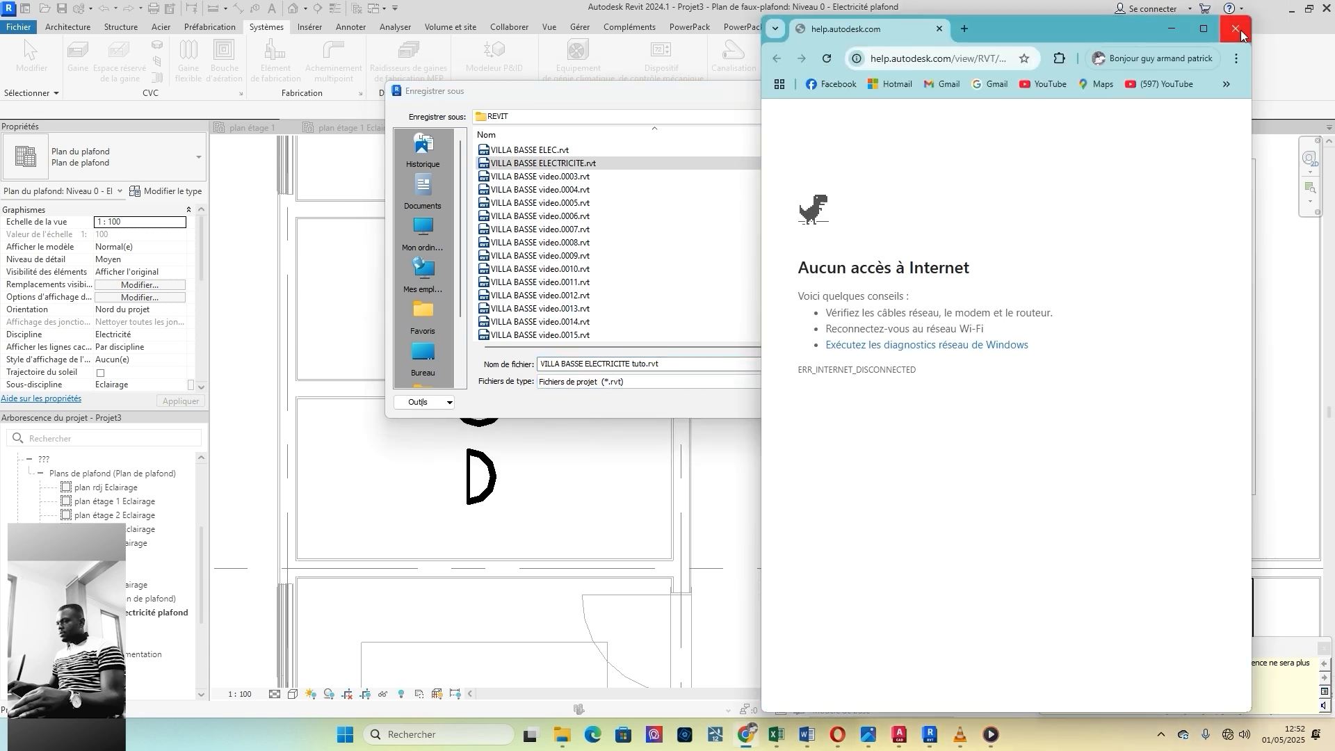
{"action": "left_click", "coordinate": [1242, 35]}
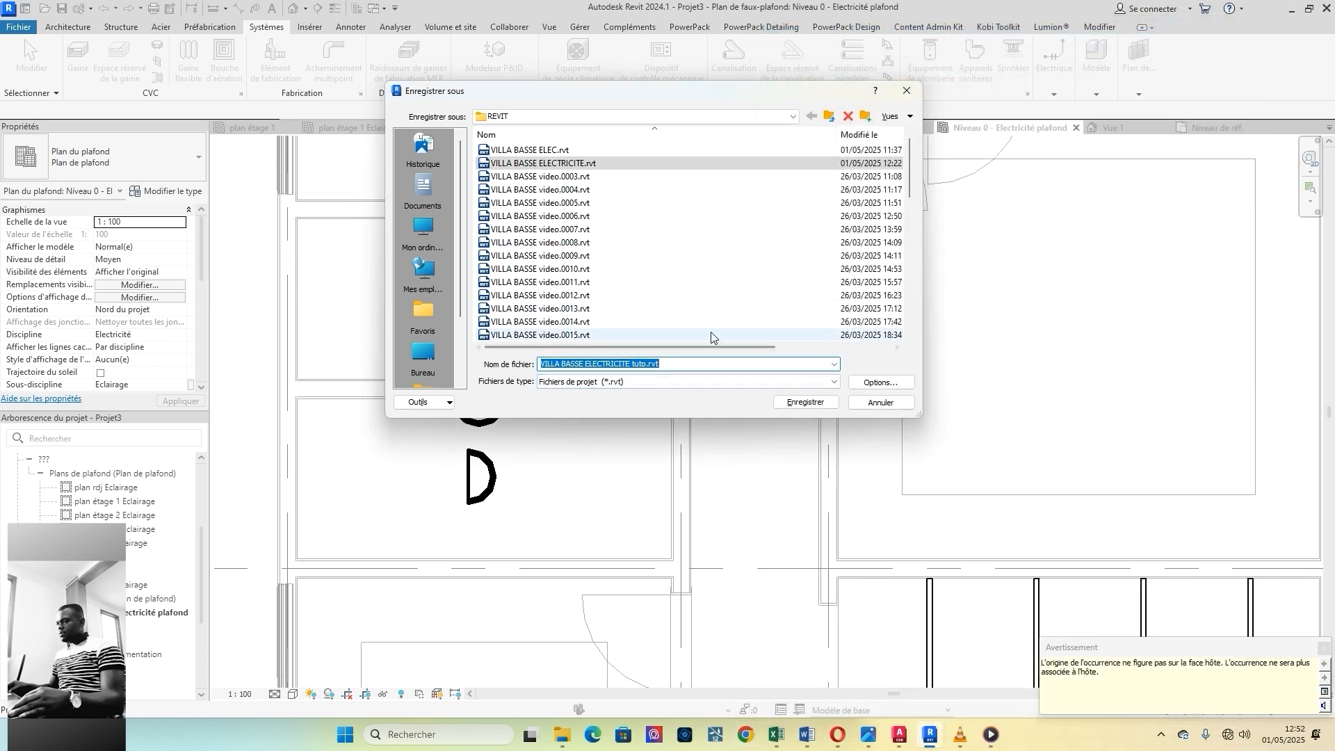
{"action": "left_click", "coordinate": [805, 403]}
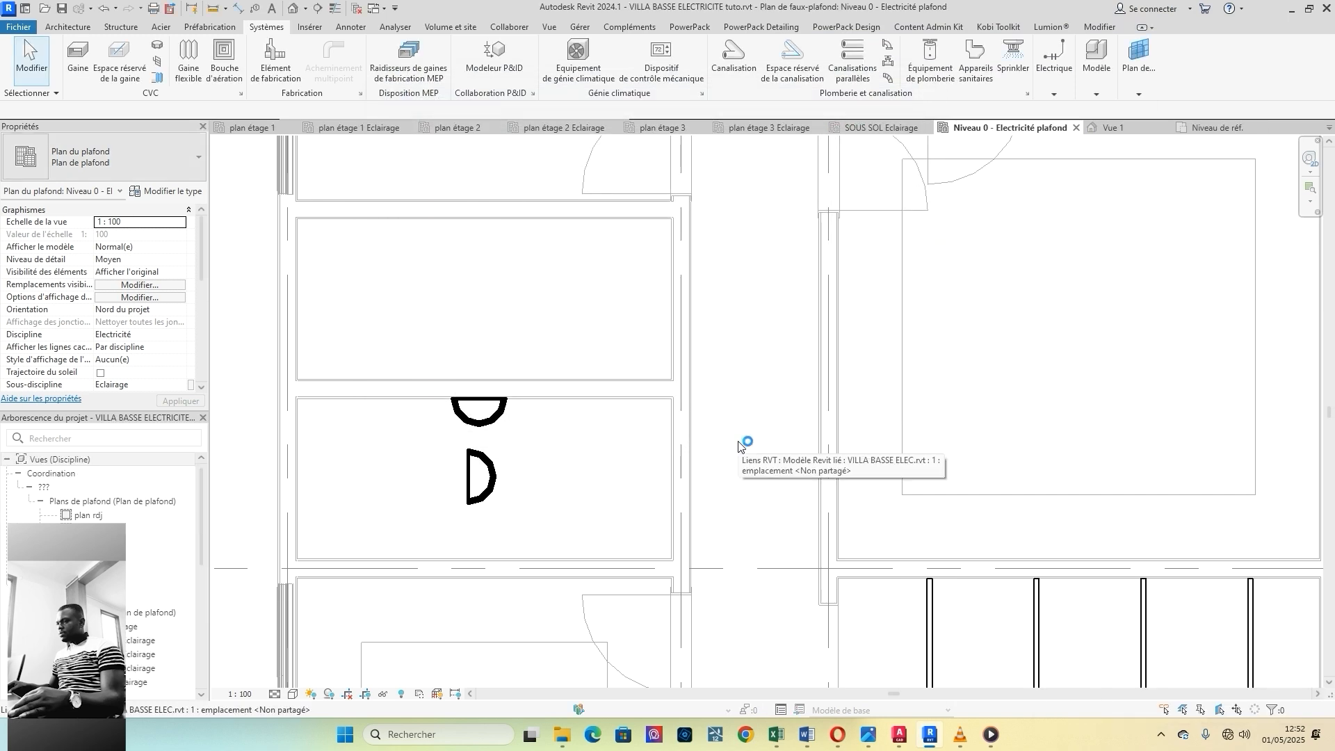
{"action": "left_click", "coordinate": [30, 31]}
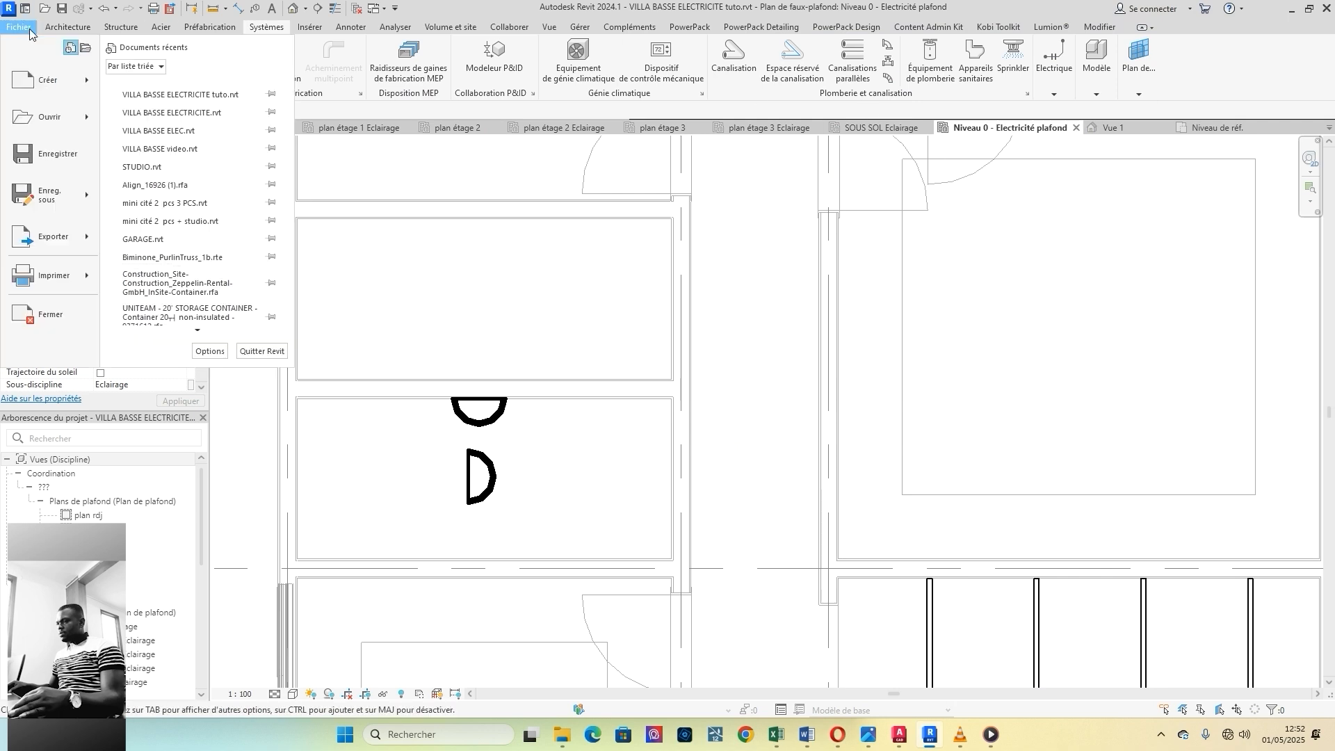
{"action": "left_click", "coordinate": [47, 83]}
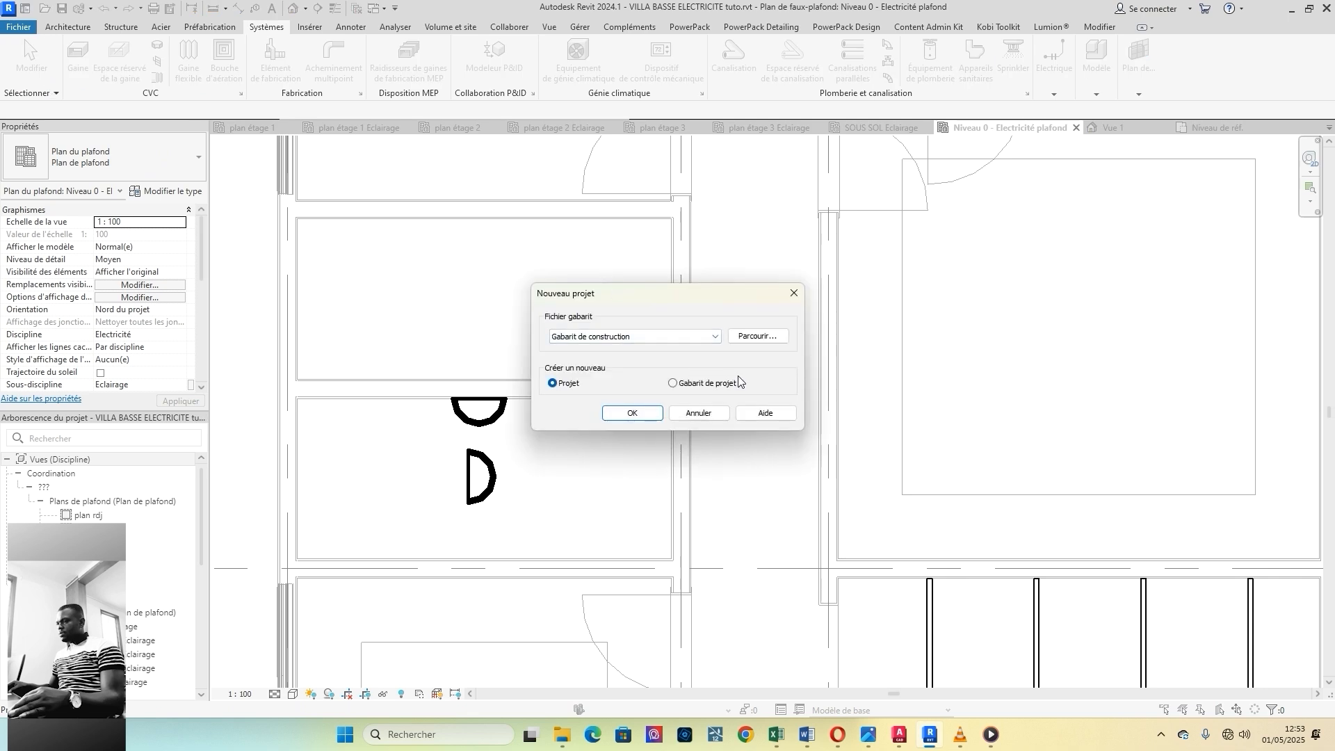
{"action": "key", "text": "Escape"}
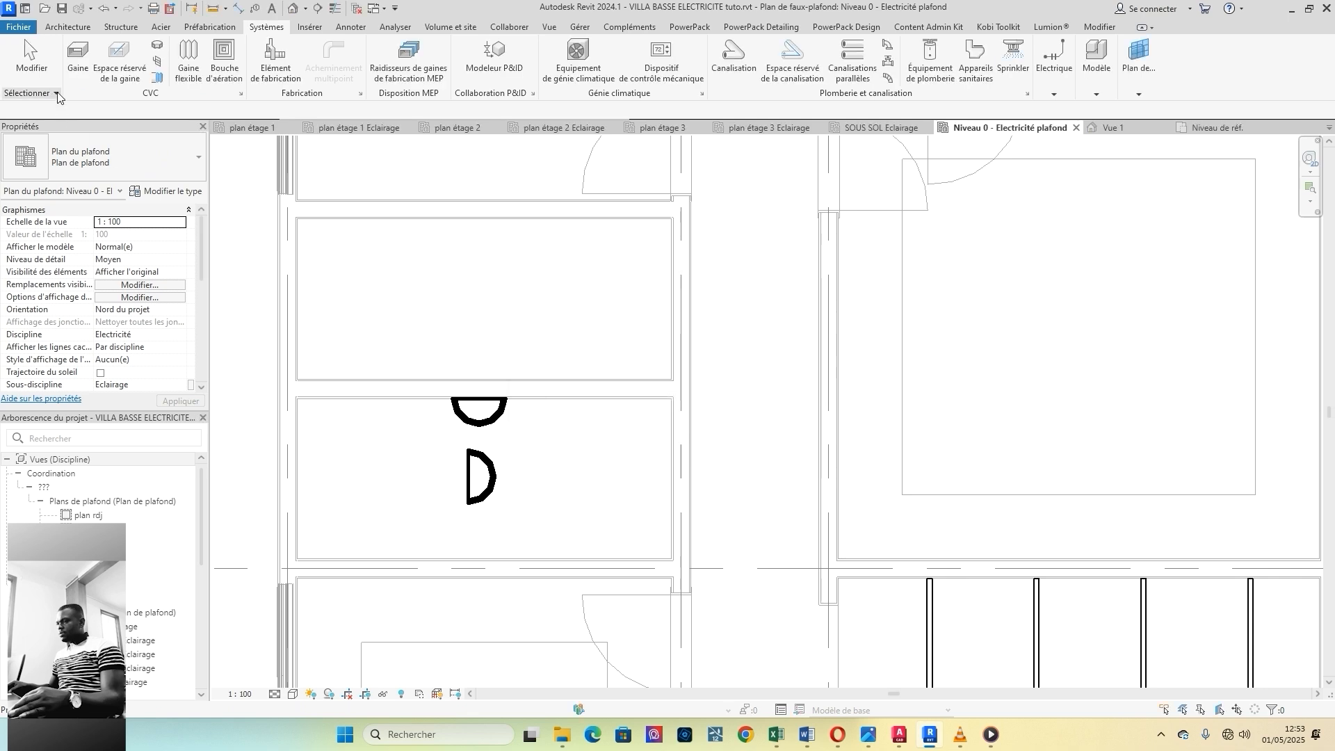
Step: Start a new family and preview the Luminaires linéaires métriques template and its wall-based version
{"action": "left_click", "coordinate": [28, 31]}
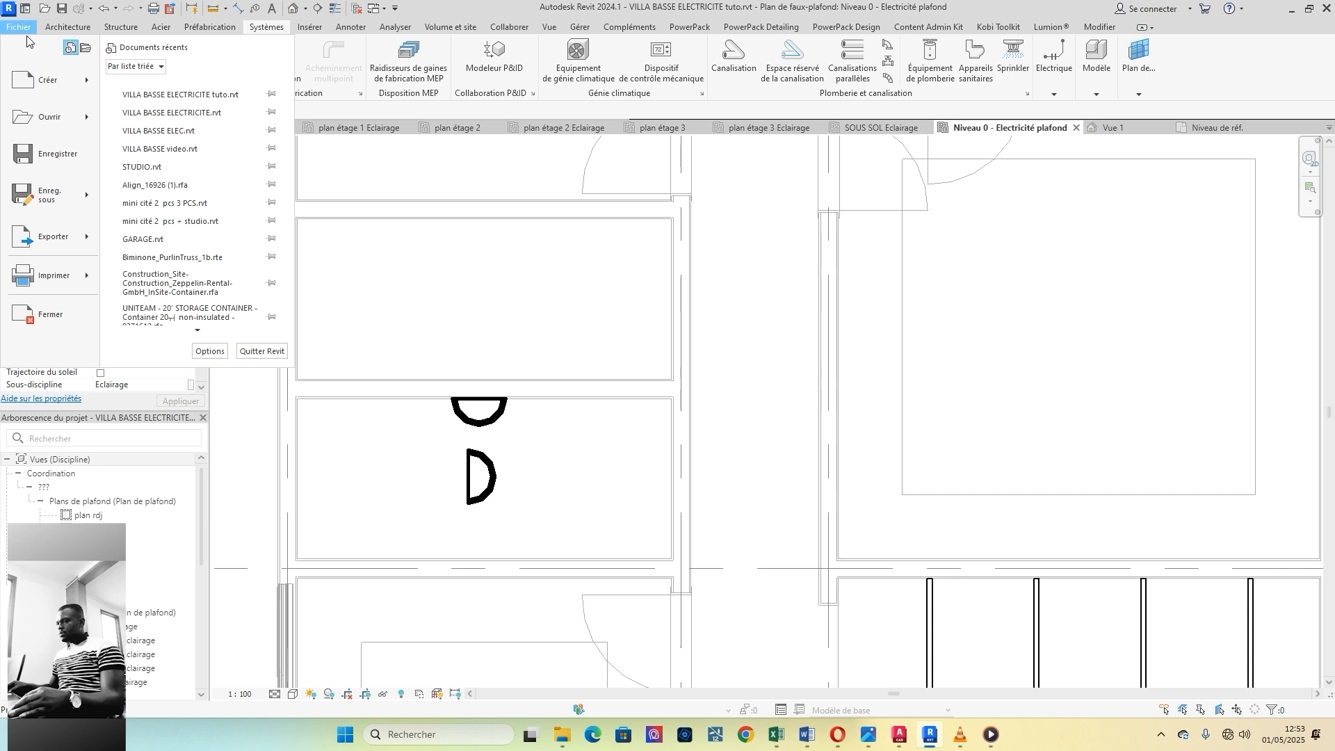
{"action": "mouse_move", "coordinate": [88, 85]}
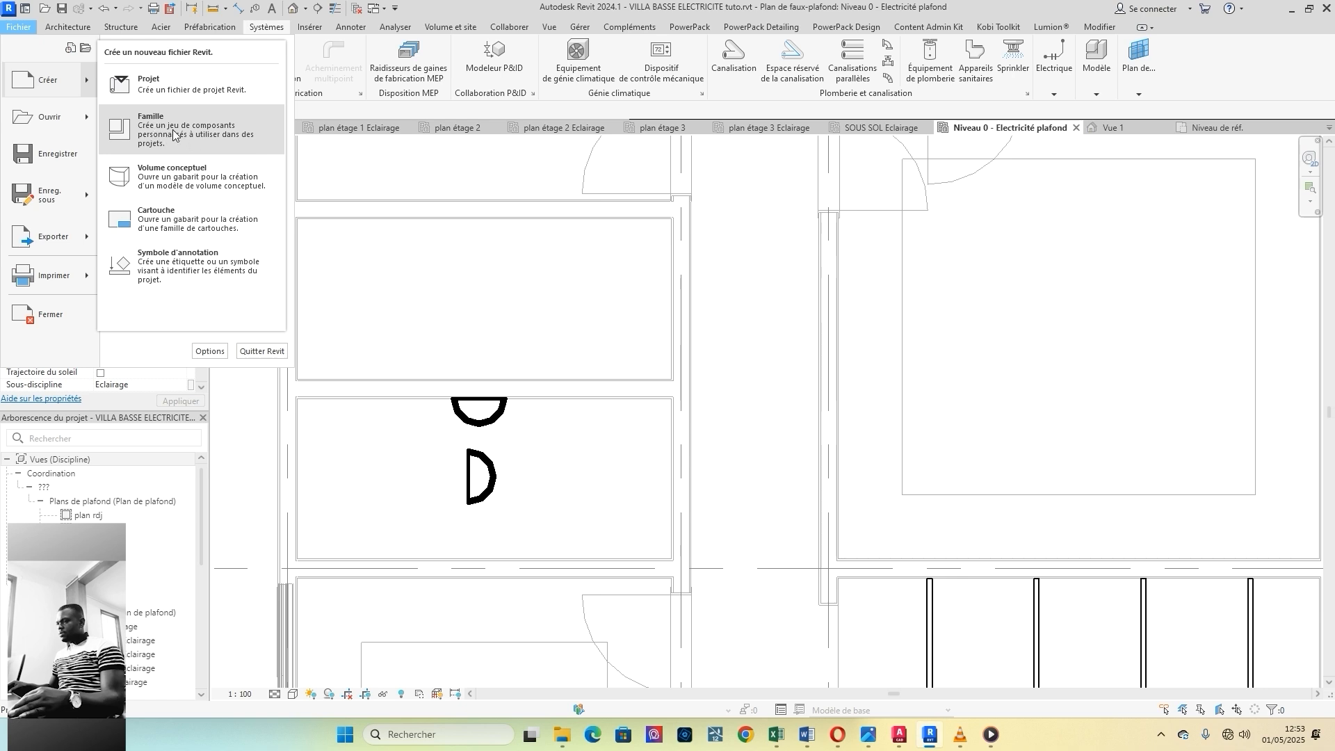
{"action": "left_click", "coordinate": [173, 132]}
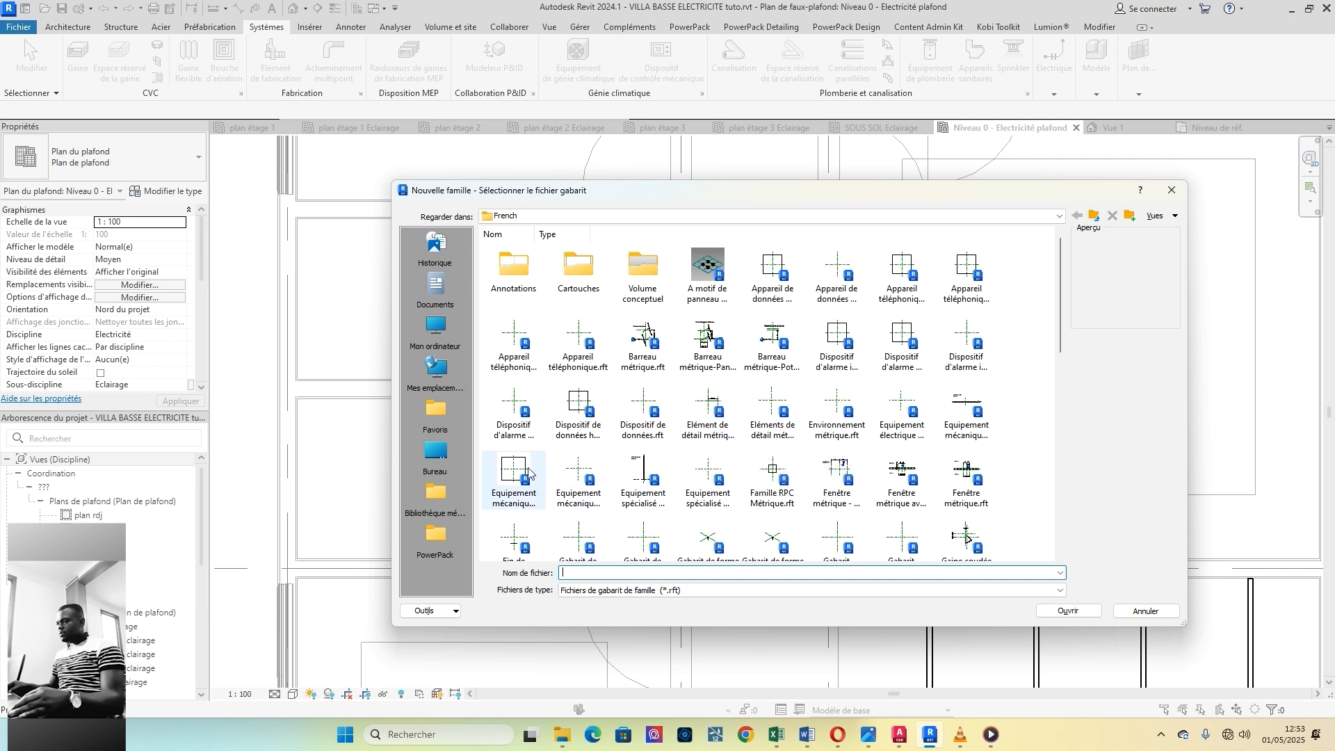
{"action": "scroll", "coordinate": [772, 487], "scroll_direction": "down", "scroll_amount": 1}
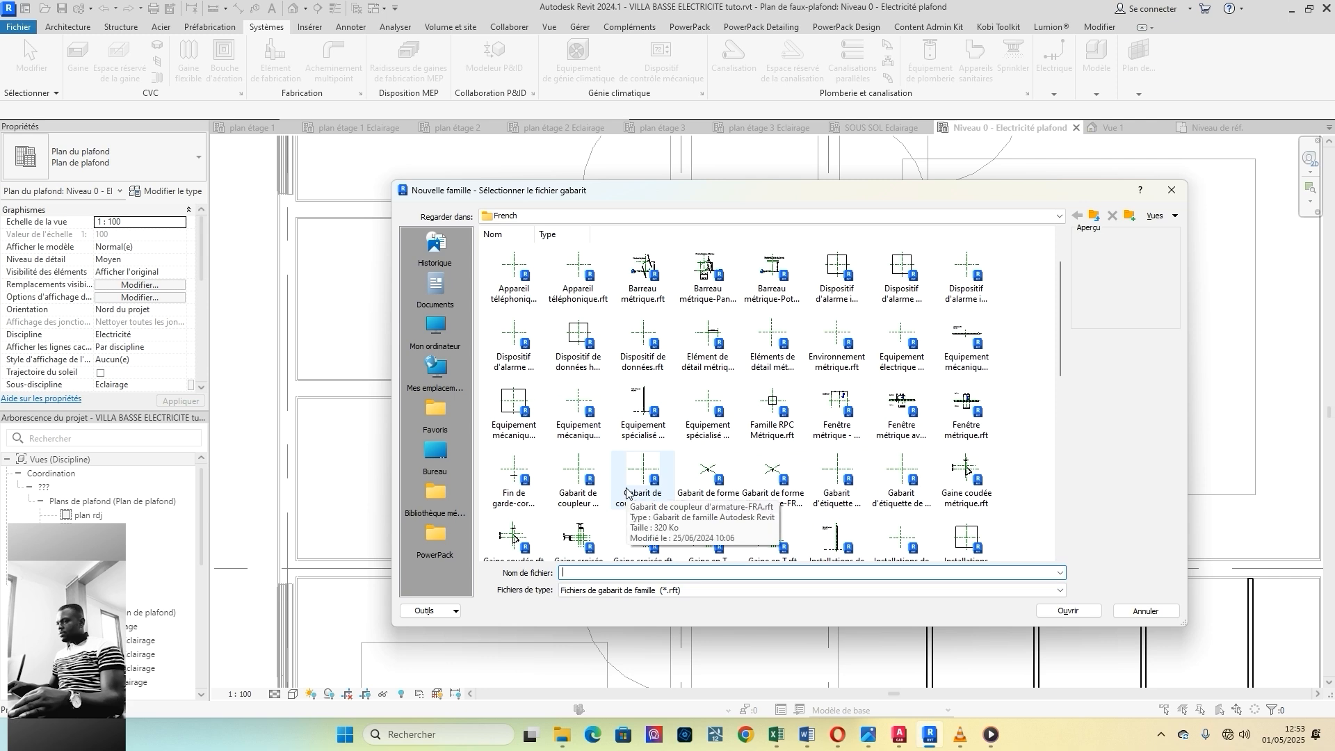
{"action": "scroll", "coordinate": [626, 489], "scroll_direction": "down", "scroll_amount": 2}
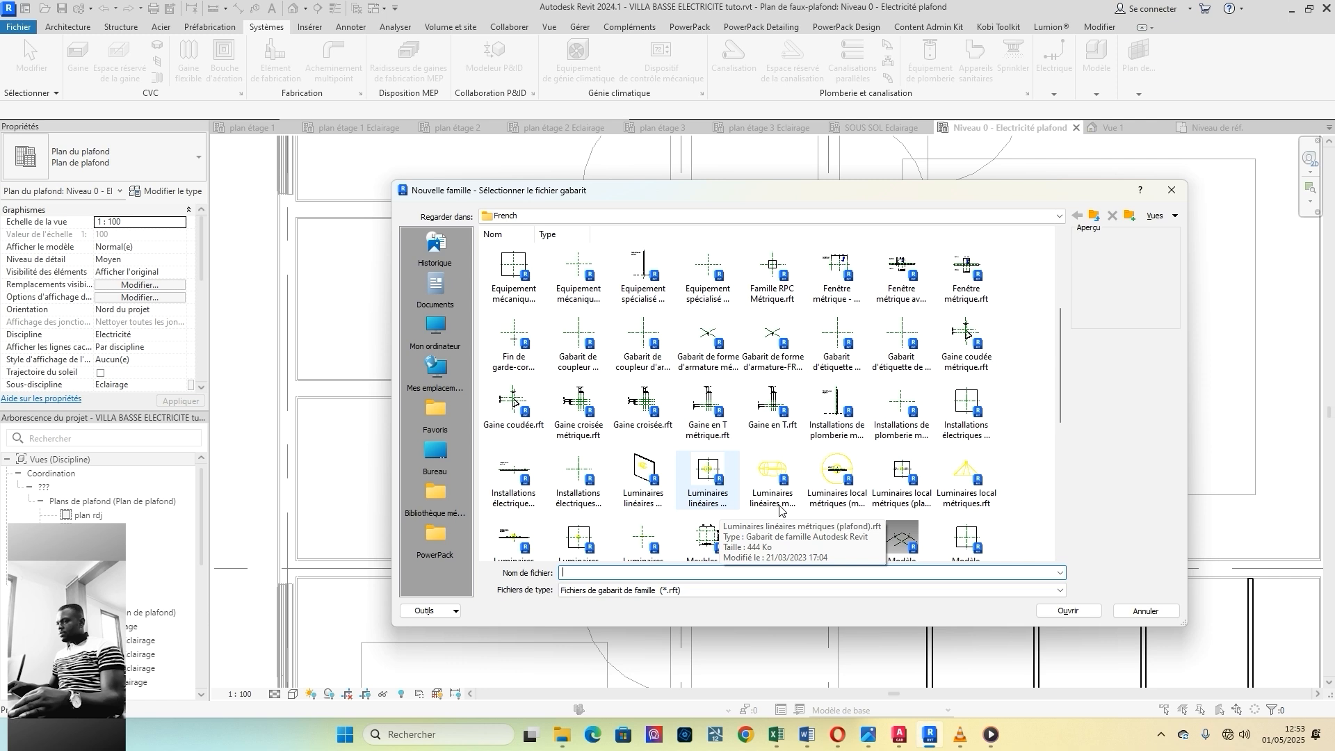
{"action": "left_click", "coordinate": [761, 490]}
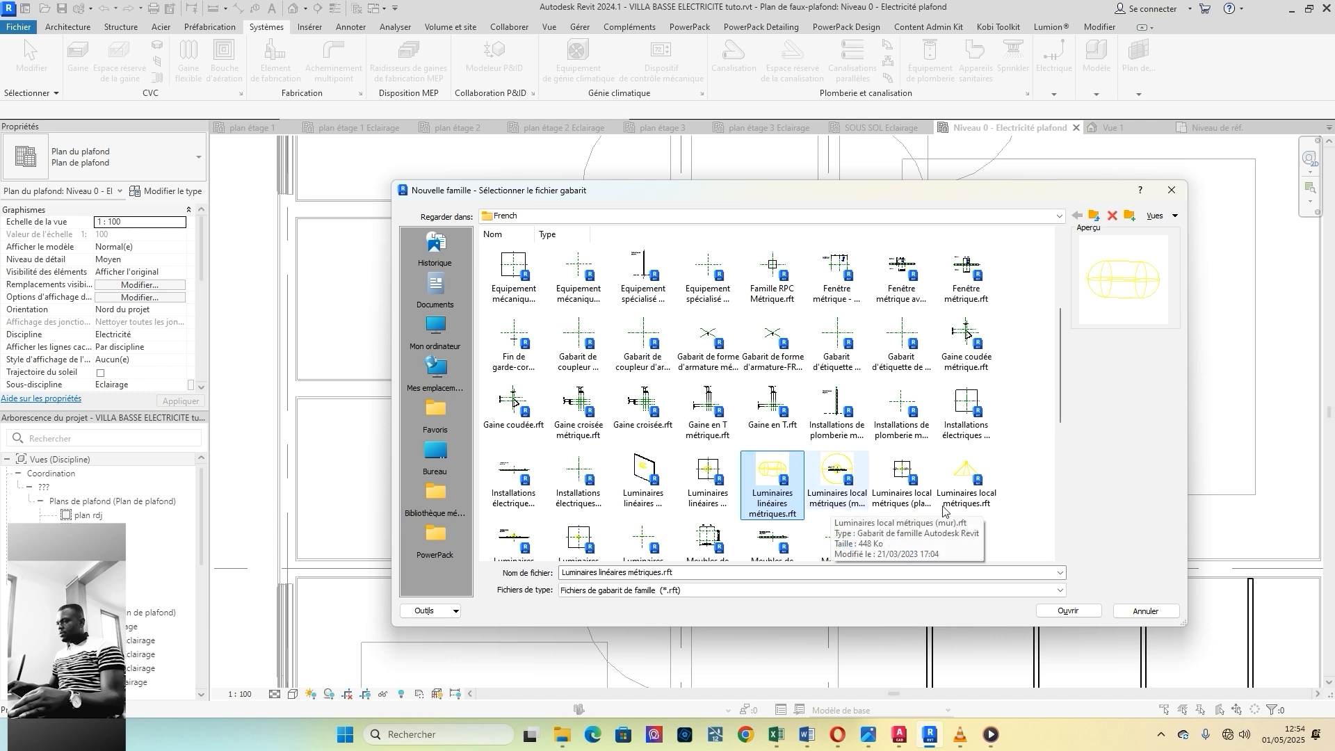
{"action": "left_click", "coordinate": [643, 507]}
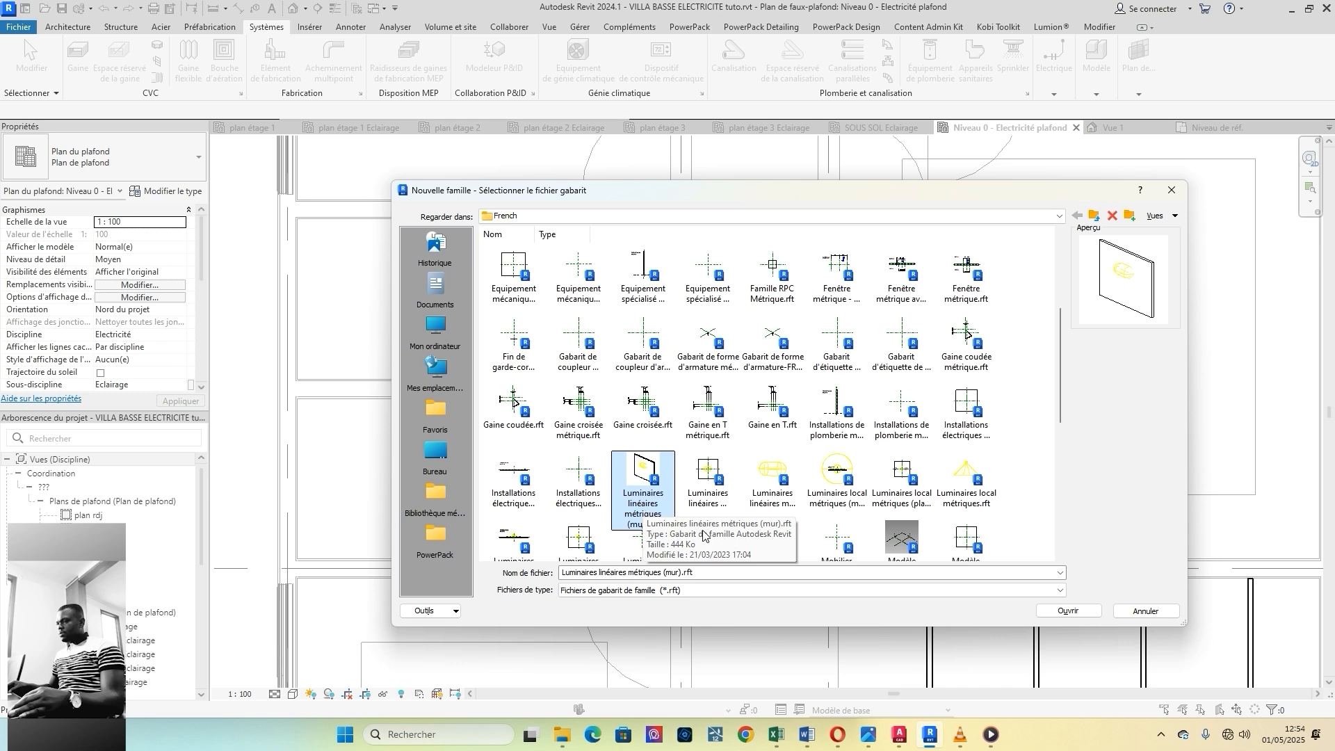
{"action": "scroll", "coordinate": [699, 543], "scroll_direction": "down", "scroll_amount": 1}
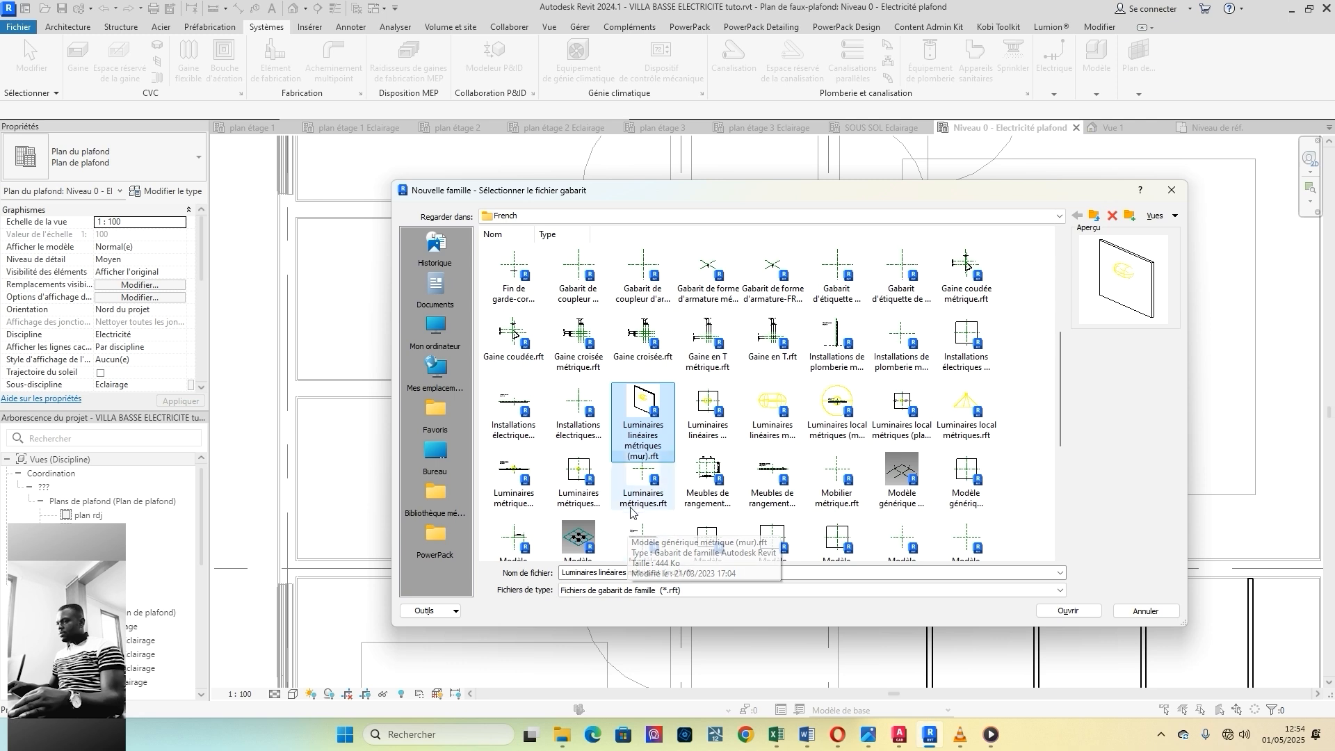
Step: Compare the wall, ceiling and unhosted Luminaires métriques templates, and create a new family from Luminaires métriques.rft
{"action": "left_click", "coordinate": [643, 478]}
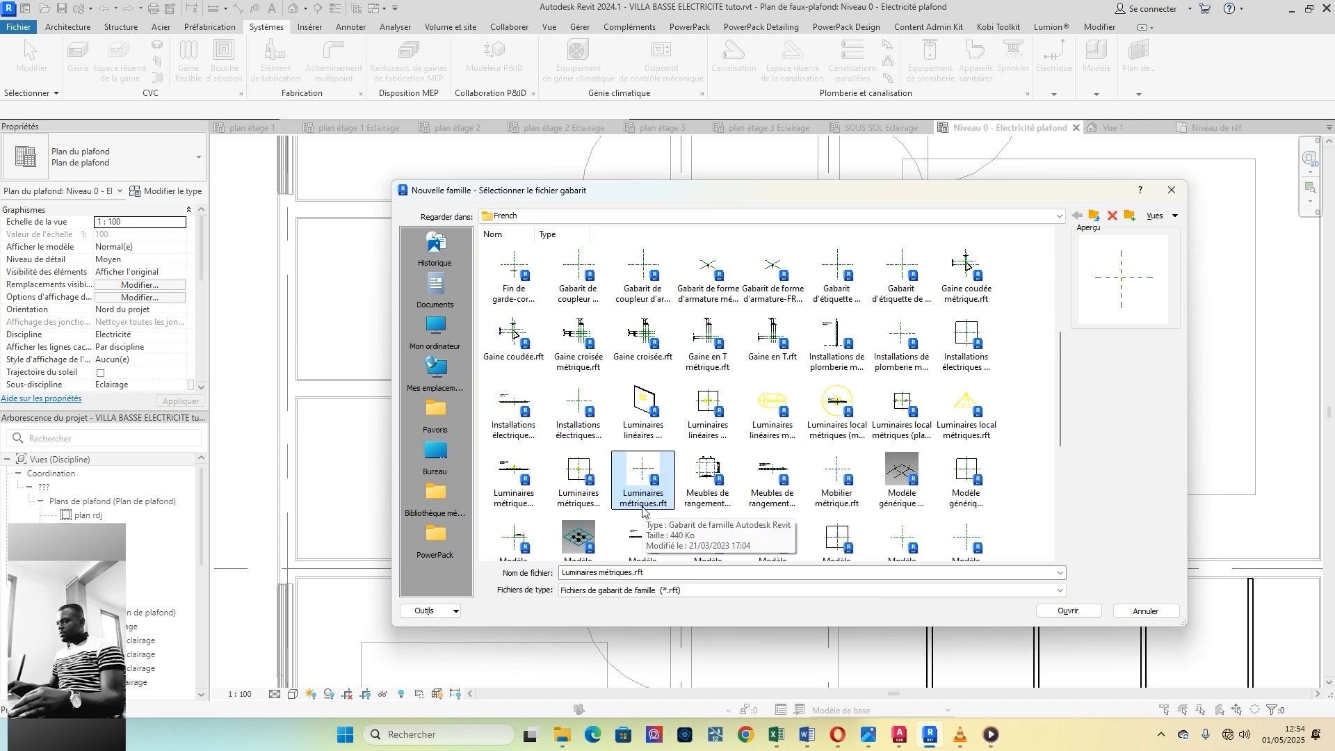
{"action": "left_click", "coordinate": [572, 490]}
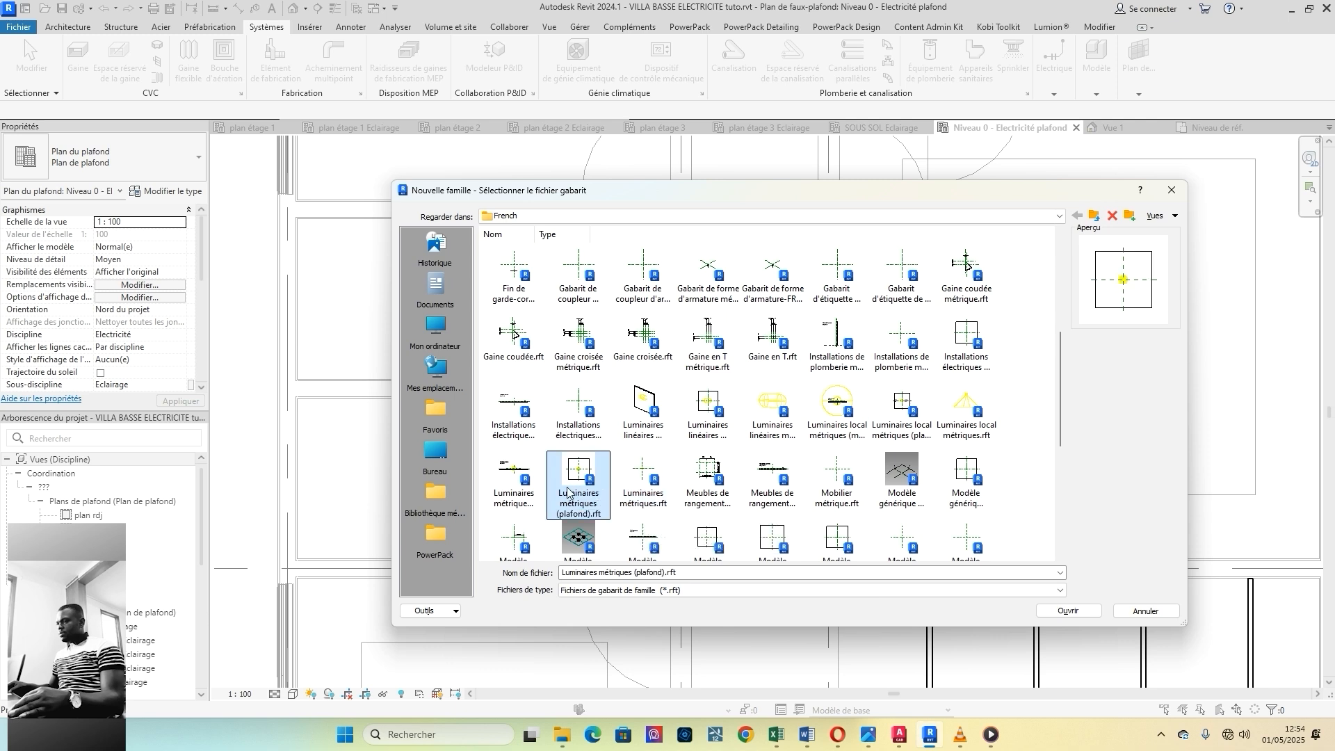
{"action": "left_click", "coordinate": [643, 495]}
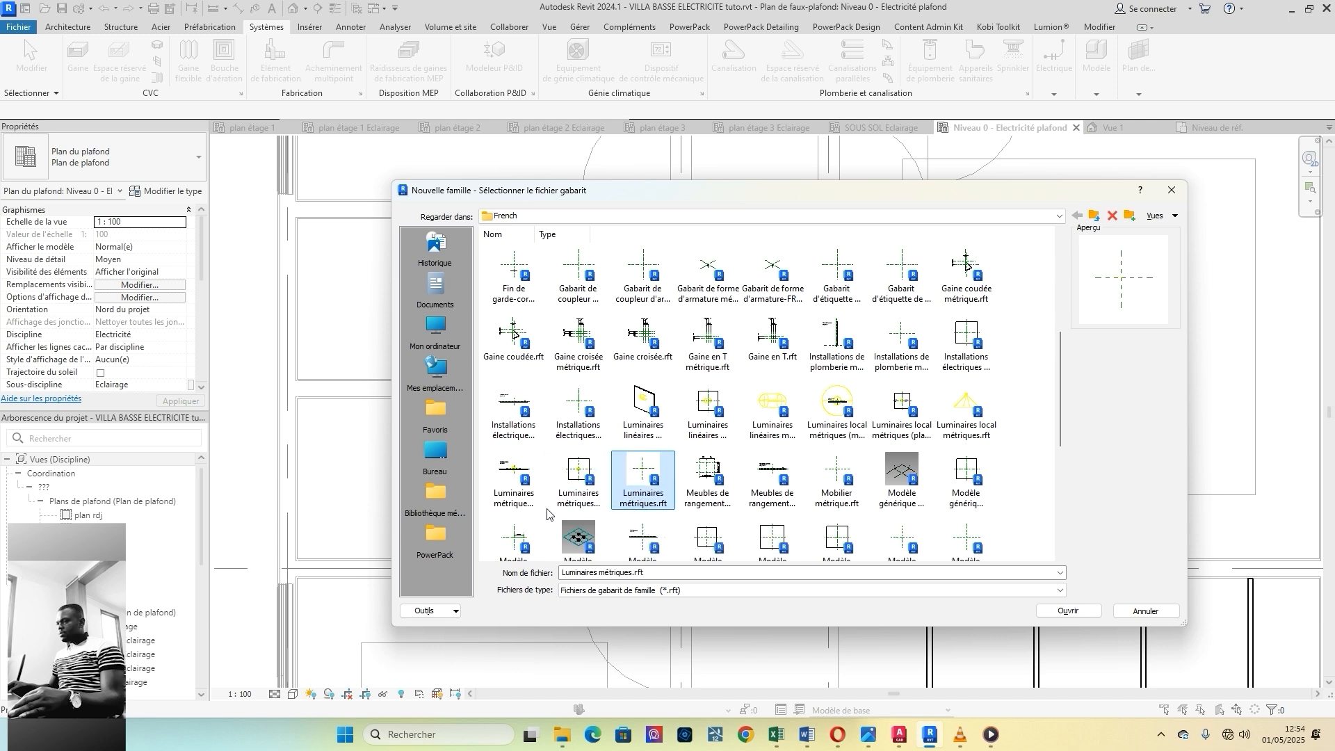
{"action": "left_click", "coordinate": [515, 502]}
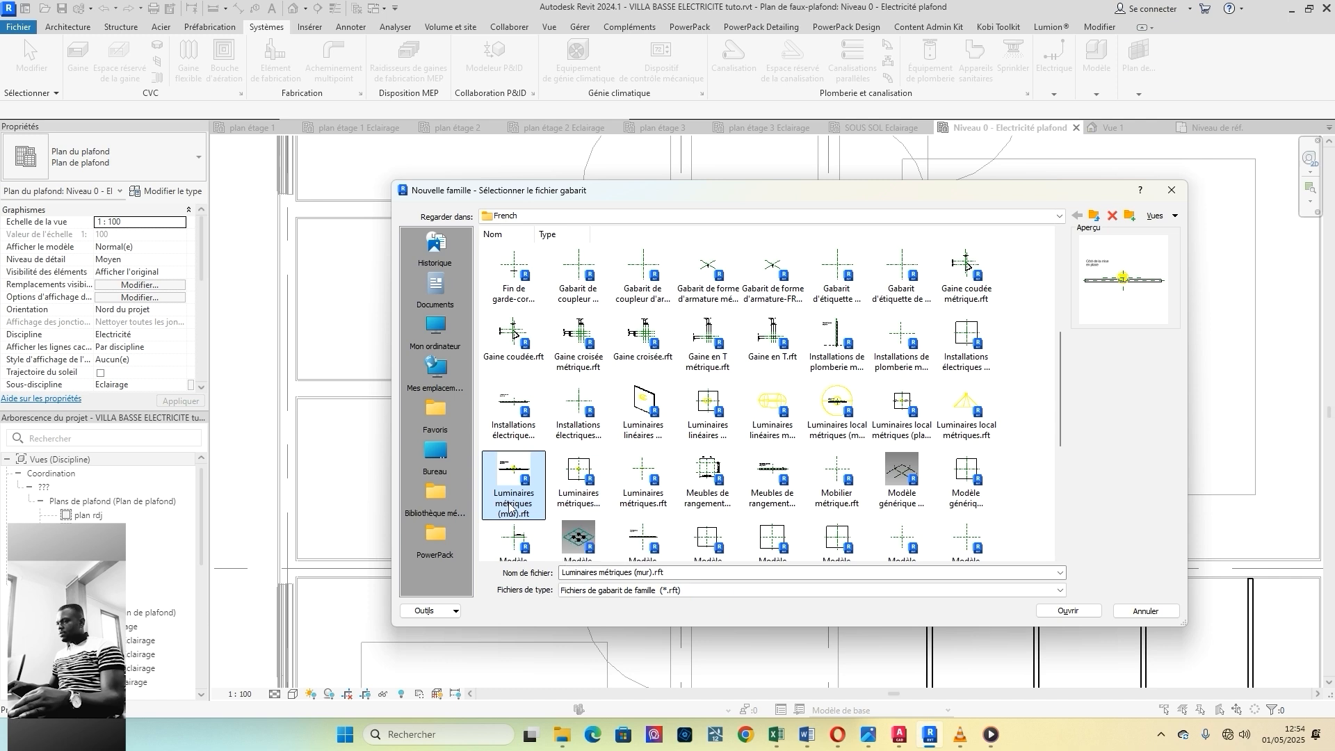
{"action": "left_click", "coordinate": [582, 509]}
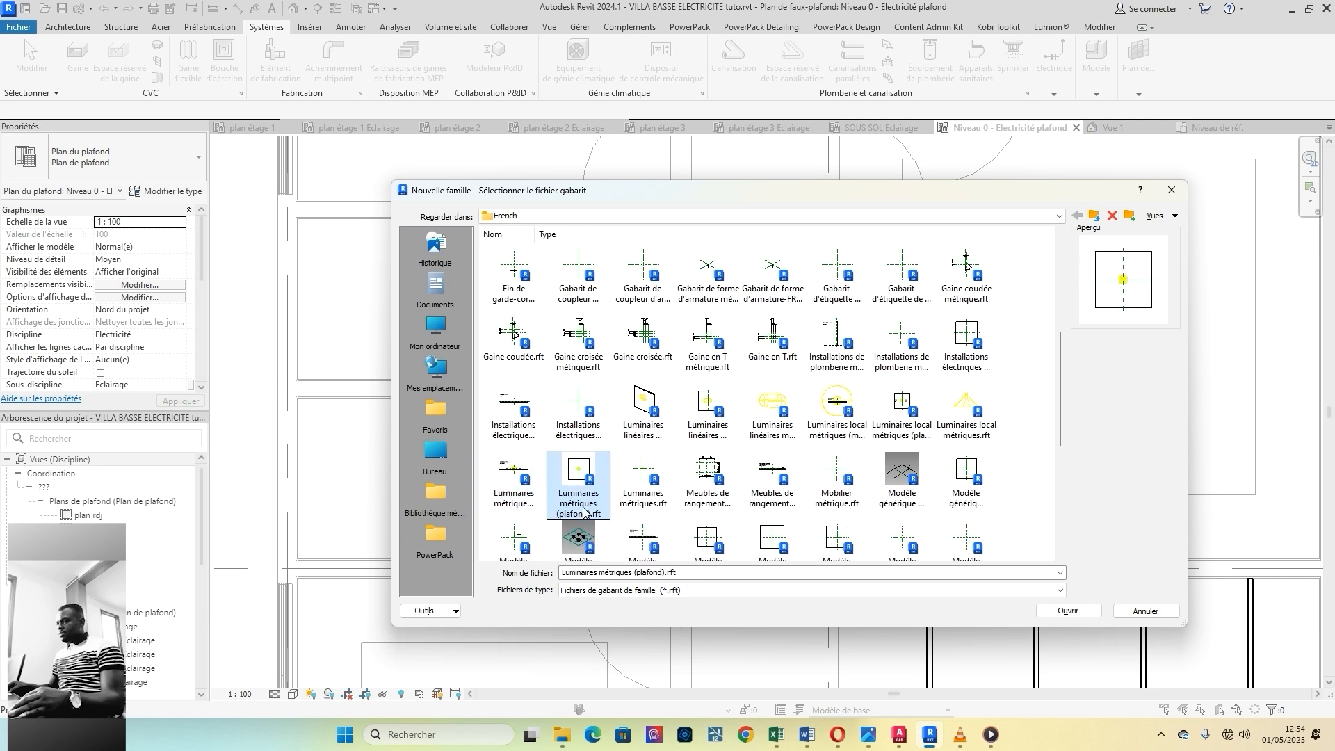
{"action": "left_click", "coordinate": [647, 509]}
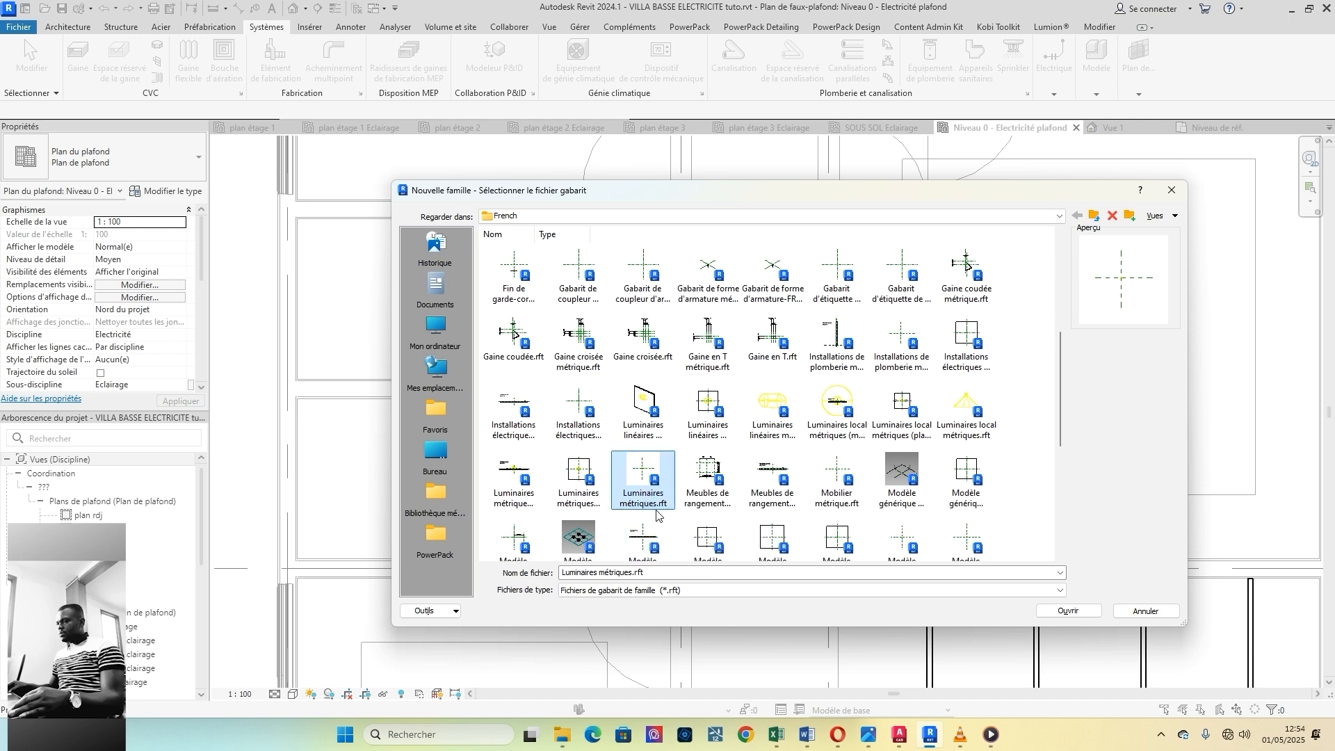
{"action": "left_click", "coordinate": [1054, 616]}
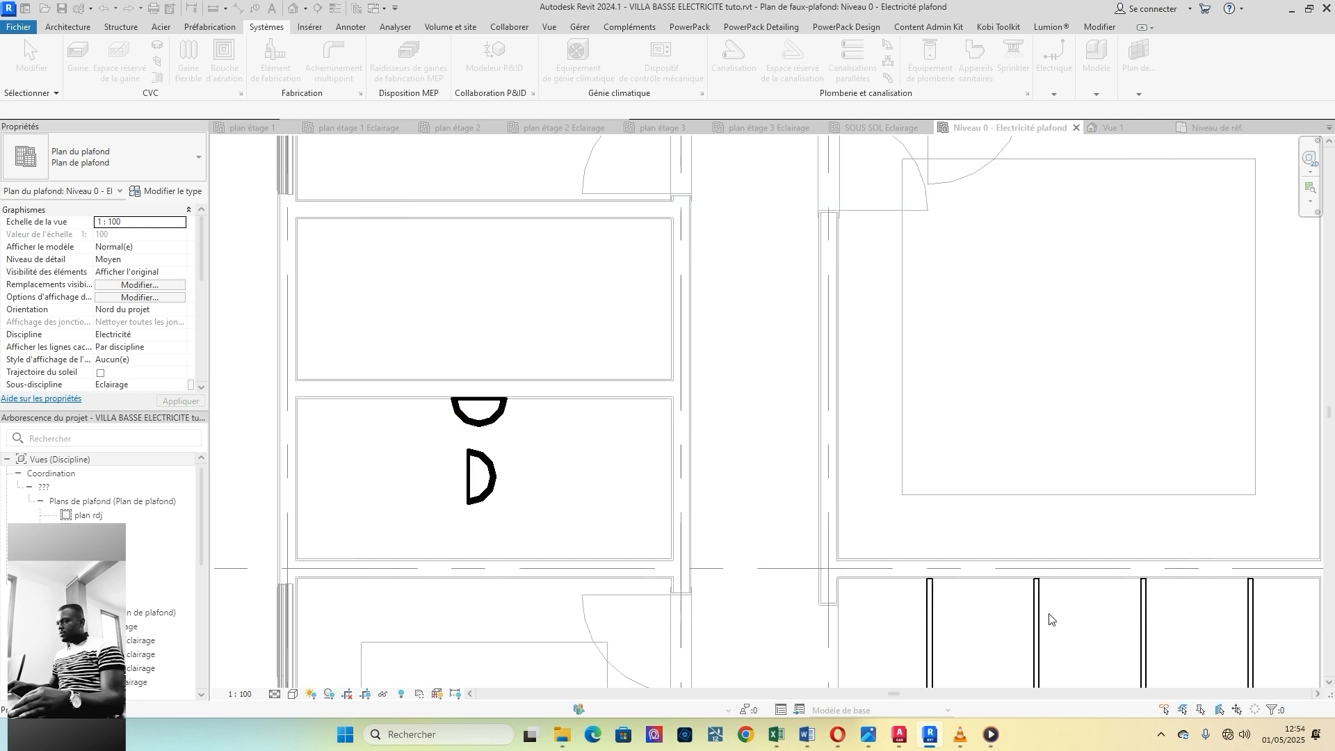
Step: Examine the light source circle in the new family's Niveau de réf. plan and close the family
{"action": "scroll", "coordinate": [765, 414], "scroll_direction": "up", "scroll_amount": 5}
{"action": "left_click", "coordinate": [756, 397]}
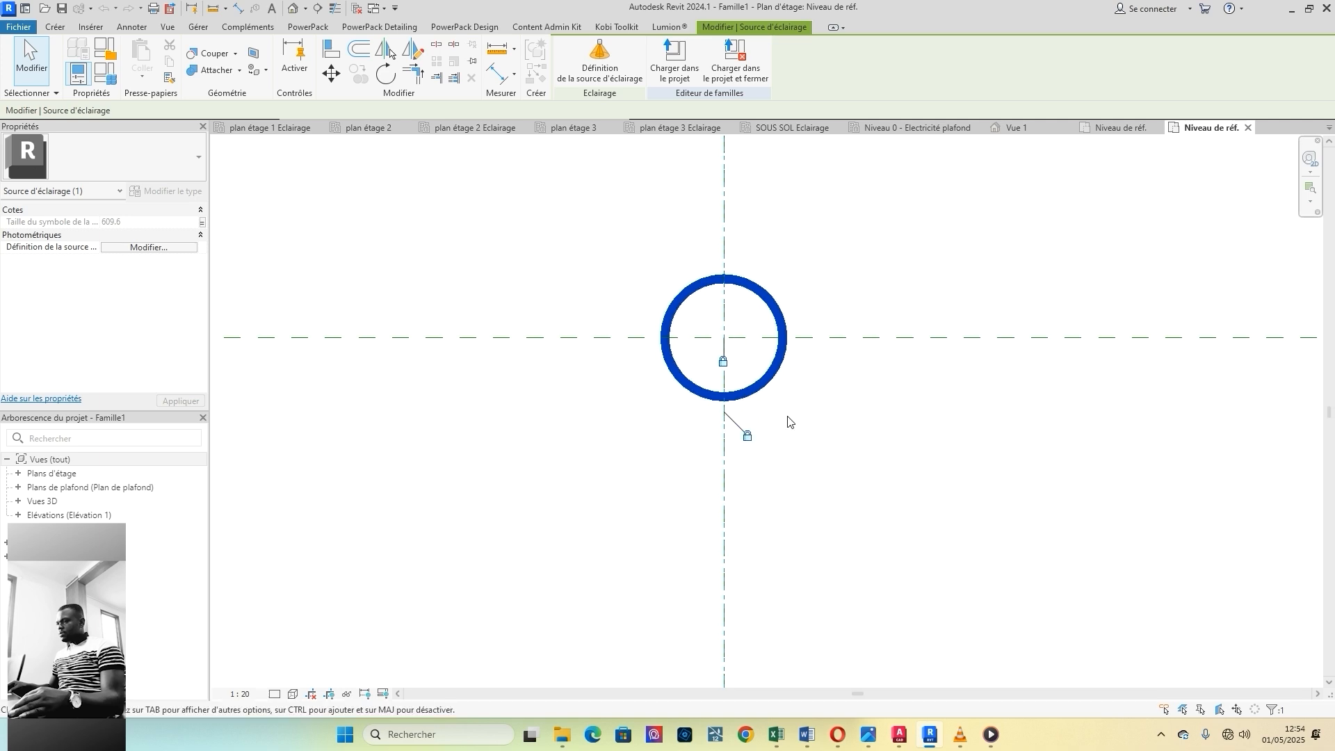
{"action": "scroll", "coordinate": [692, 487], "scroll_direction": "down", "scroll_amount": 2}
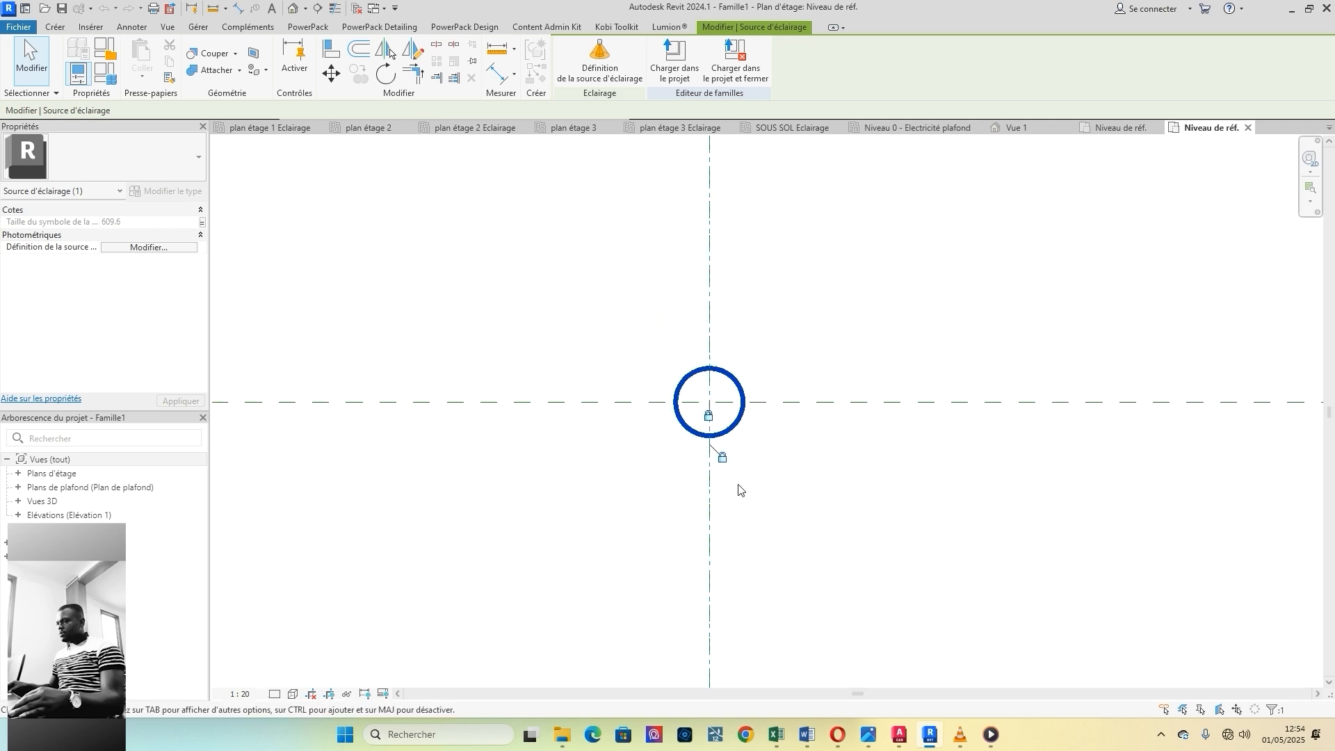
{"action": "left_click", "coordinate": [831, 534]}
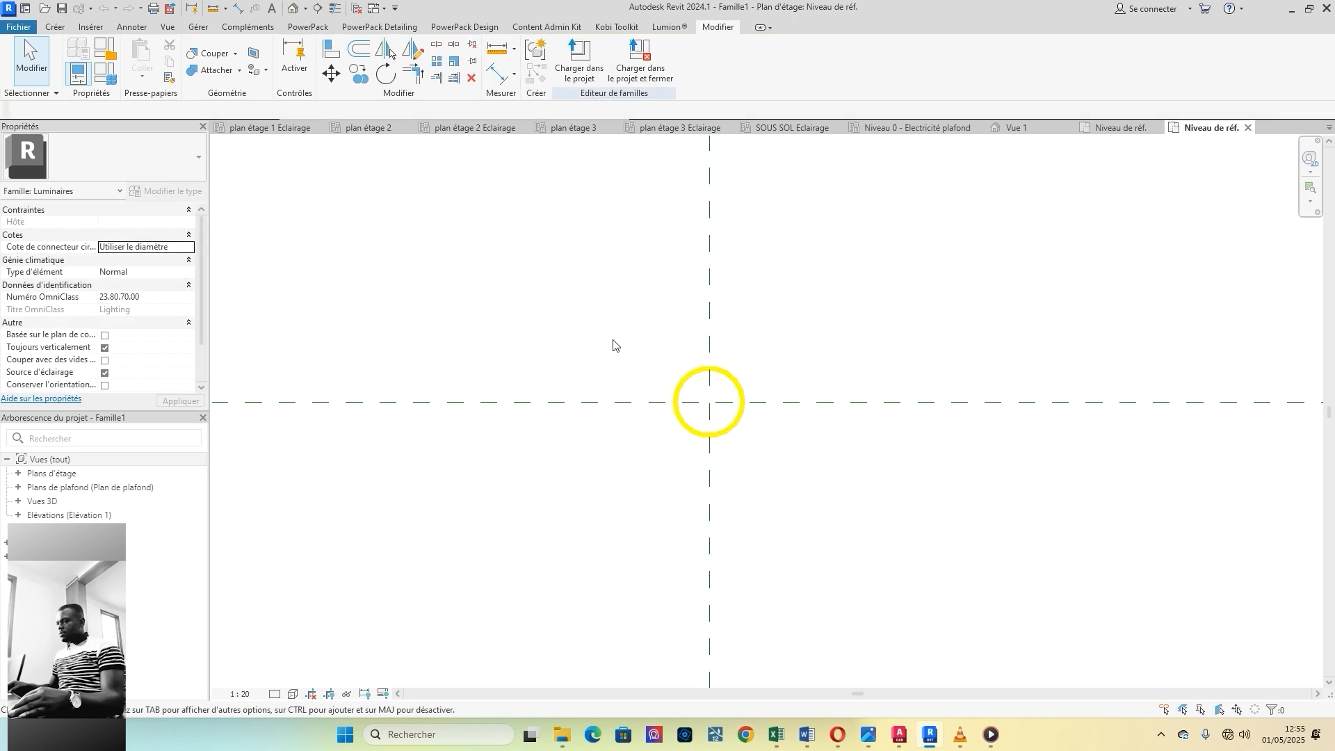
{"action": "left_click", "coordinate": [1248, 128]}
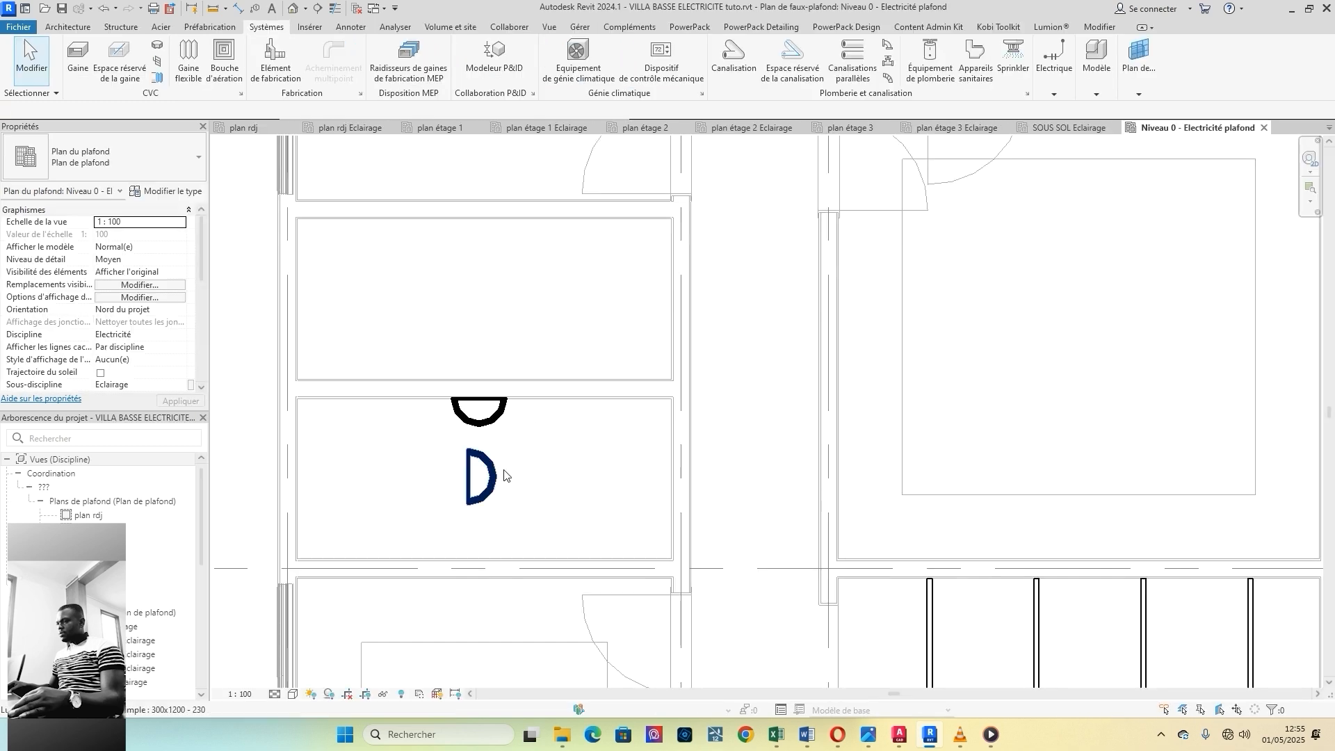
Step: Delete both half-circle luminaires from the room in the Niveau 0 - Electricité plafond plan
{"action": "left_click", "coordinate": [489, 490]}
{"action": "key", "text": "Delete"}
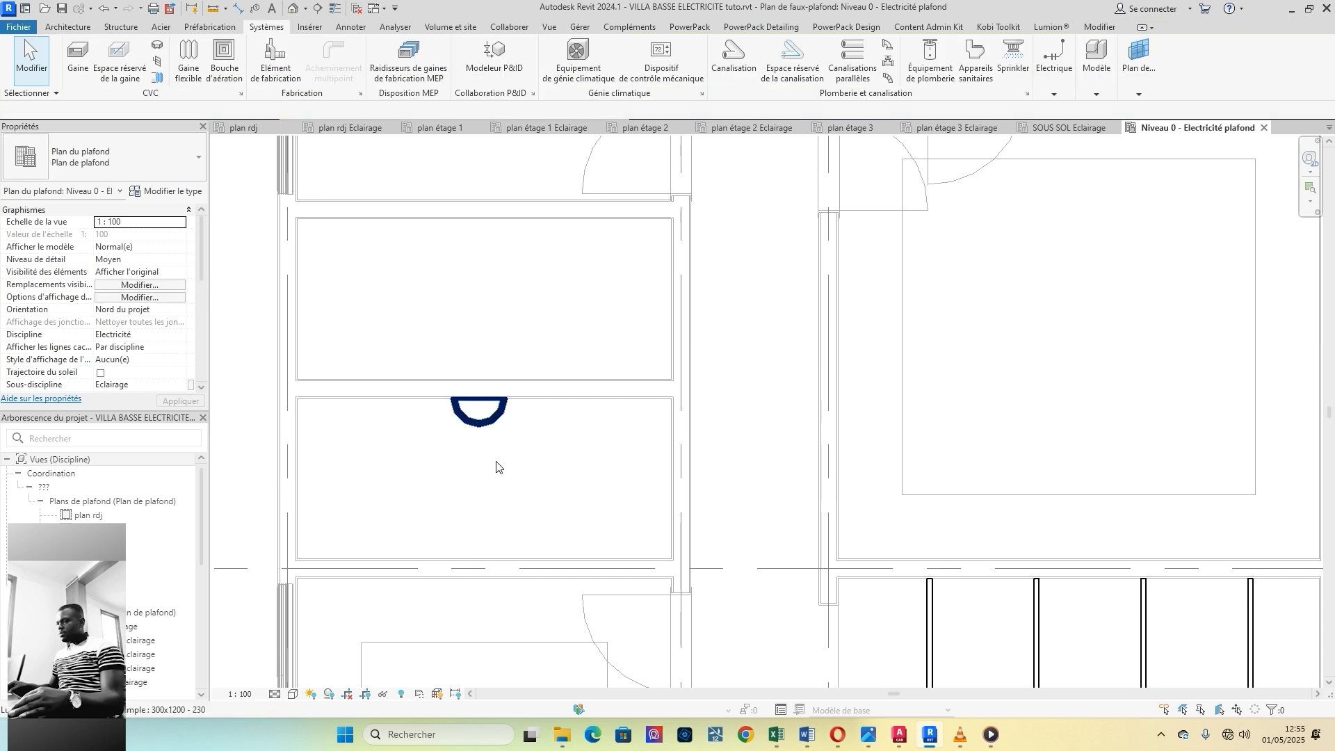
{"action": "left_click", "coordinate": [493, 423]}
{"action": "key", "text": "Delete"}
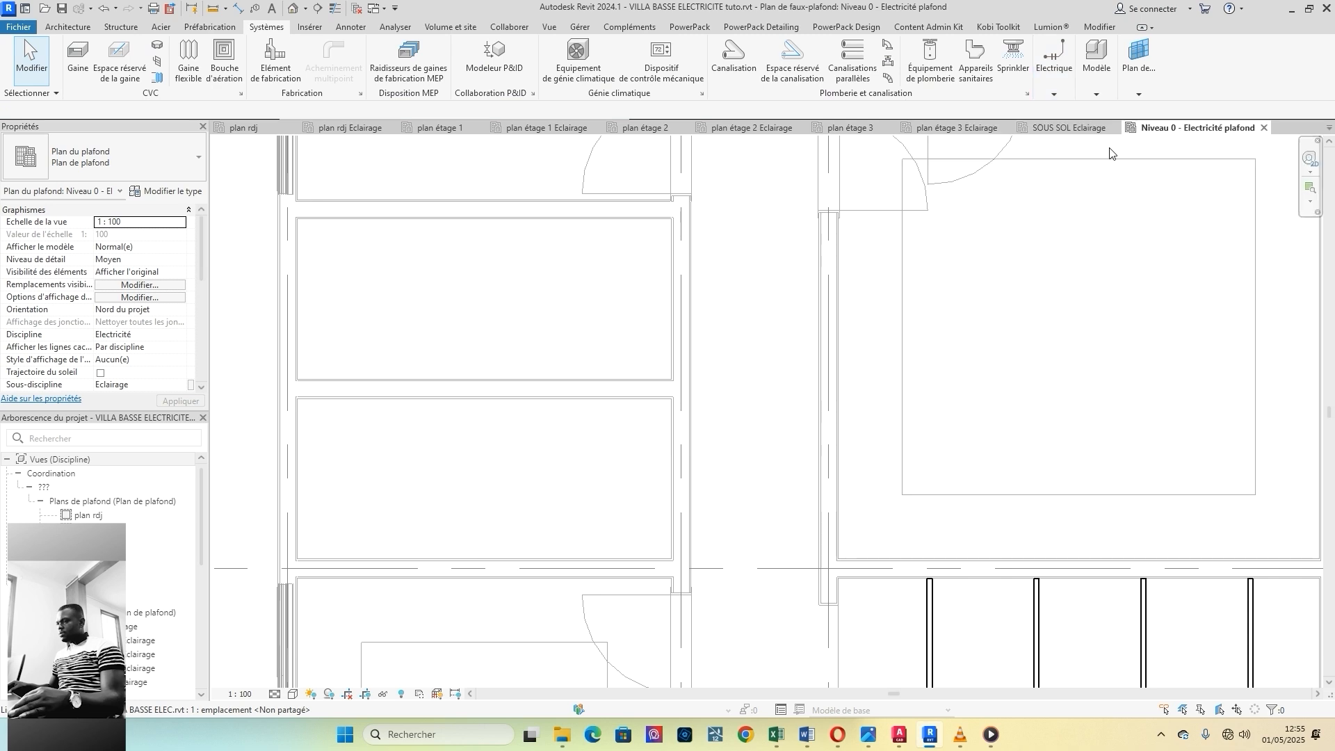
Step: Start placing a luminaire and go to the library's MEP Electrique > Eclairage > Interne folder to load a family
{"action": "mouse_move", "coordinate": [1054, 73]}
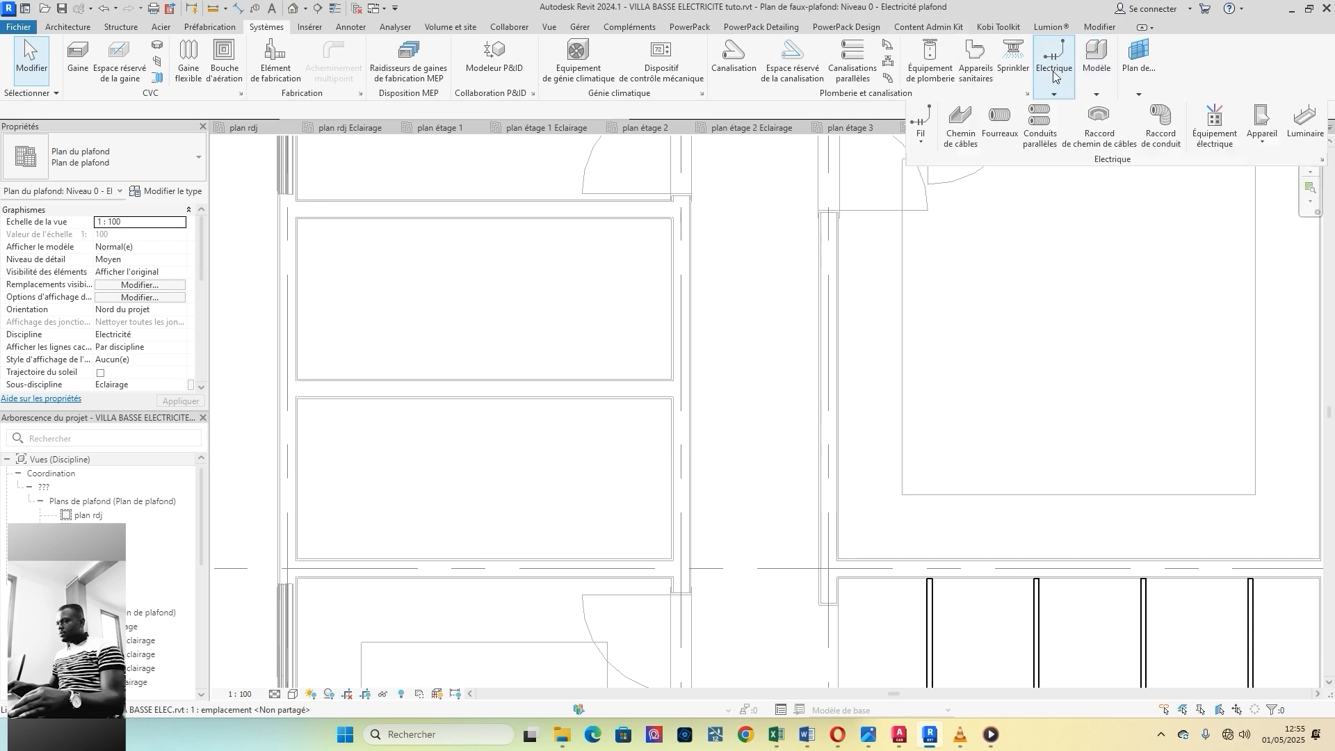
{"action": "left_click", "coordinate": [1300, 132]}
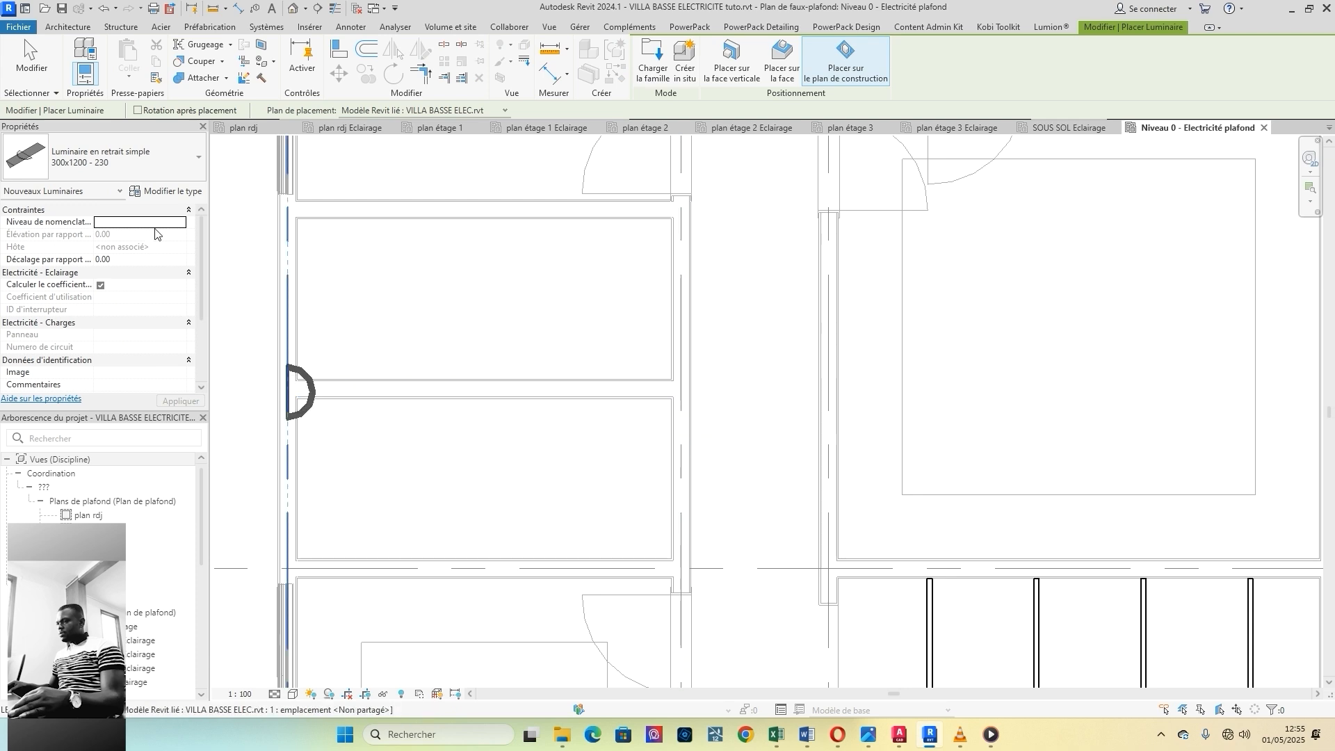
{"action": "left_click", "coordinate": [653, 66]}
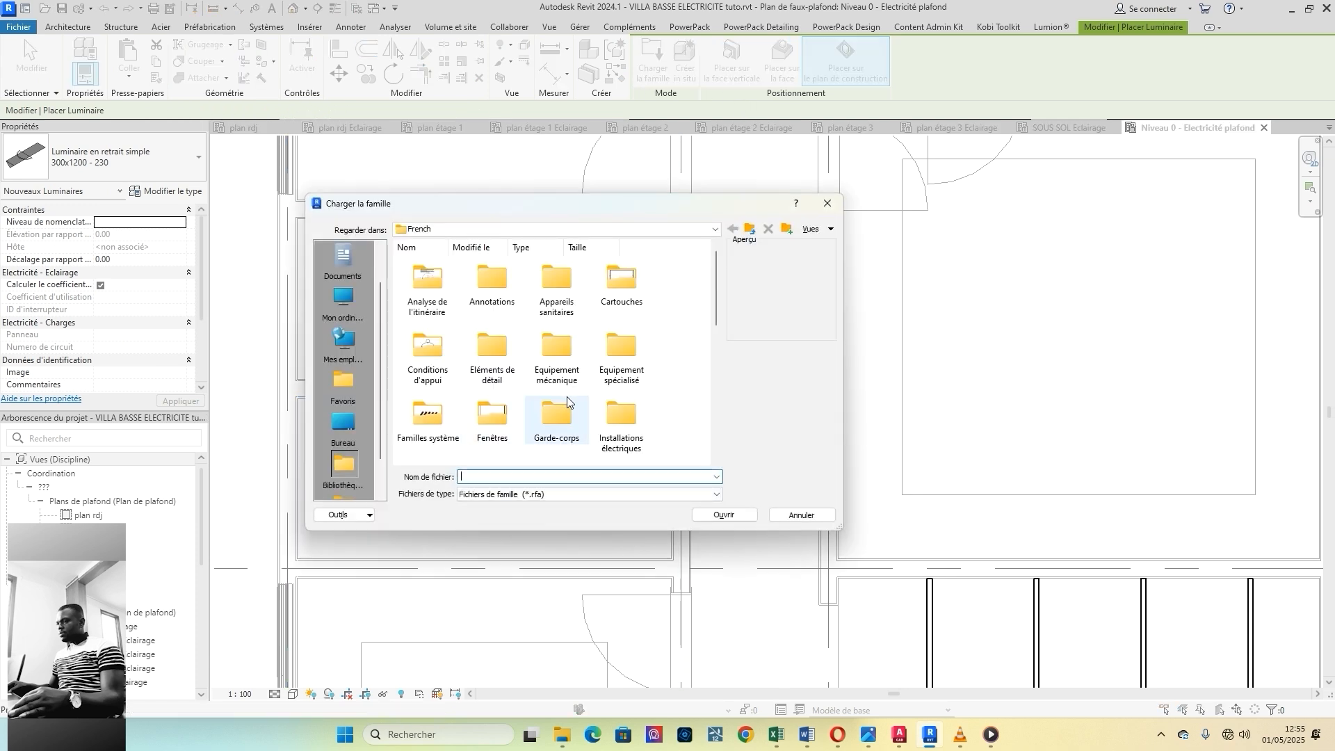
{"action": "scroll", "coordinate": [566, 396], "scroll_direction": "down", "scroll_amount": 2}
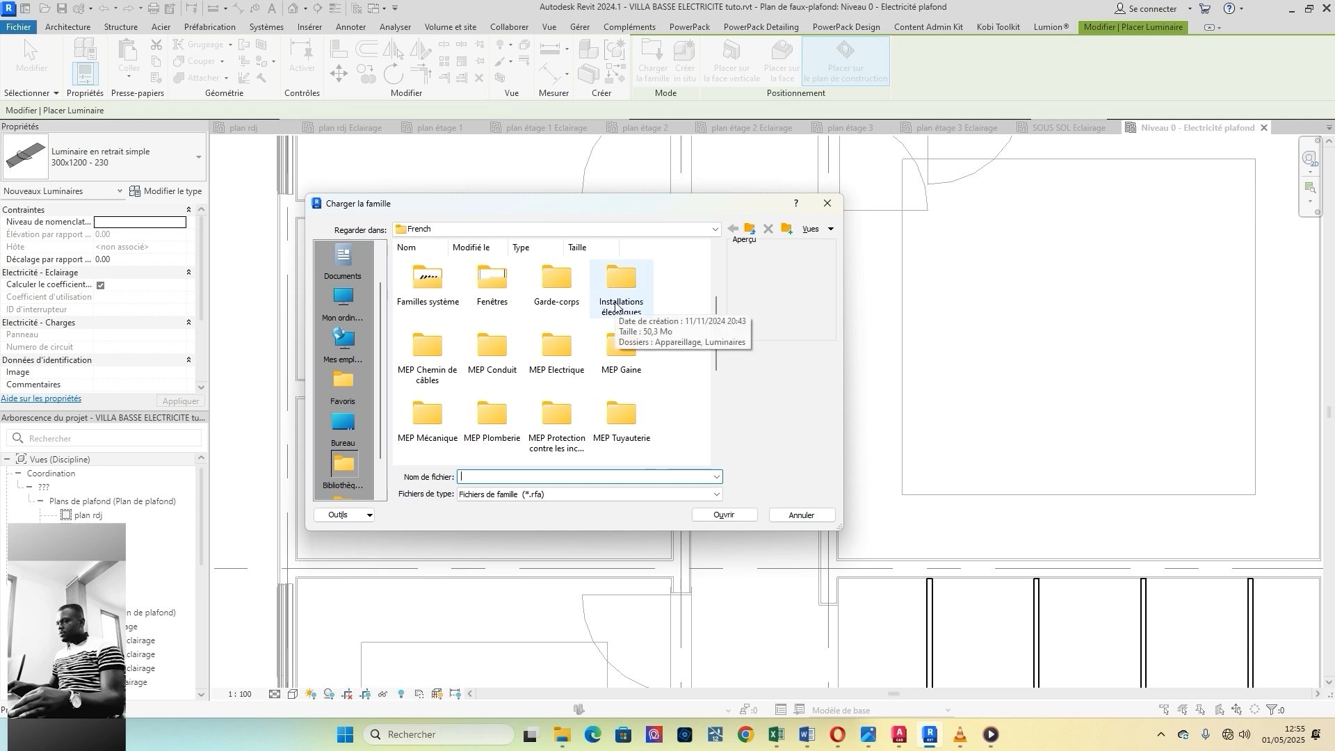
{"action": "double_click", "coordinate": [557, 348]}
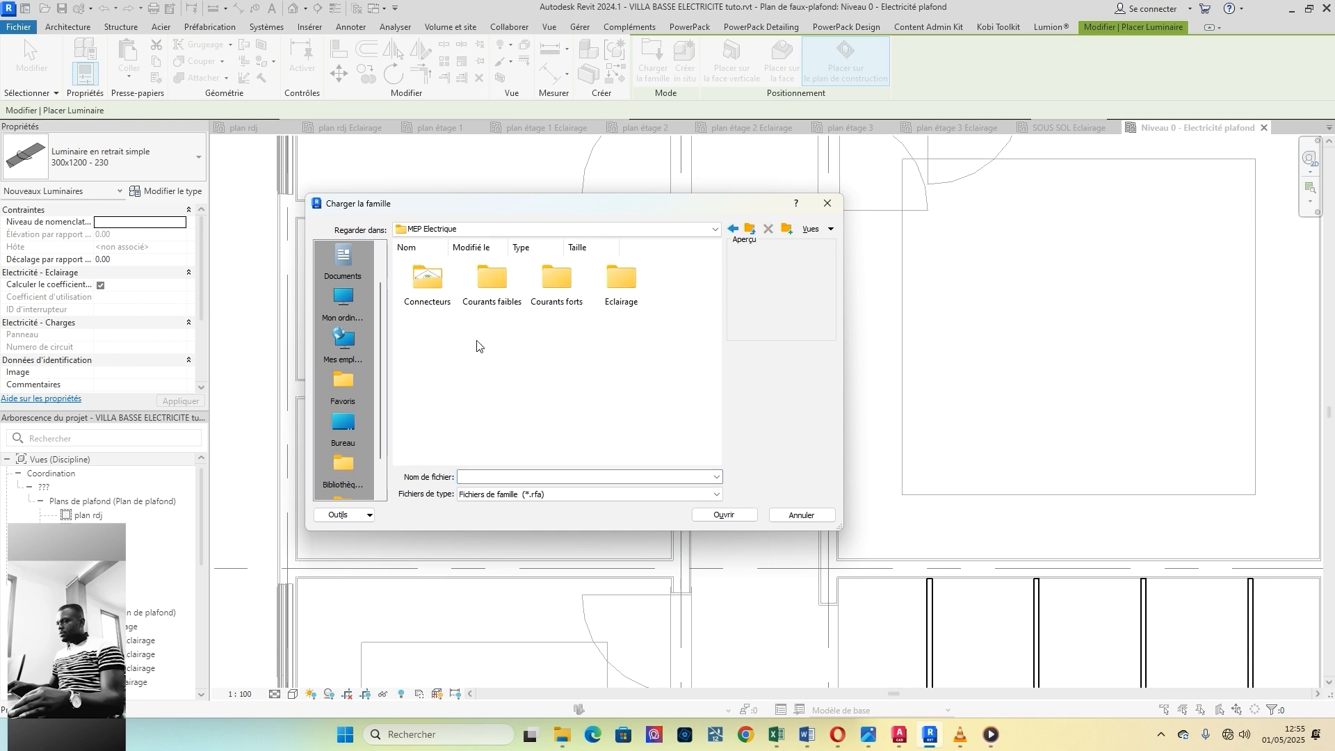
{"action": "double_click", "coordinate": [630, 282]}
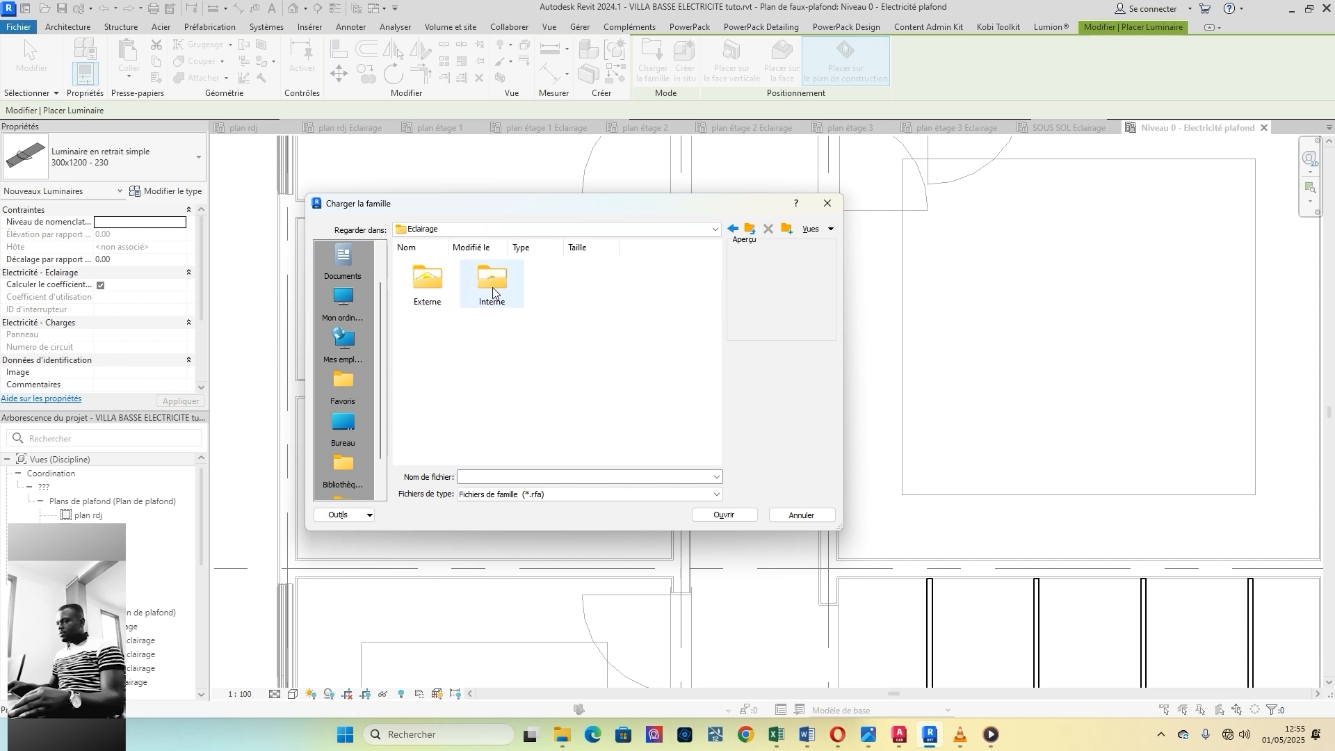
{"action": "double_click", "coordinate": [493, 292]}
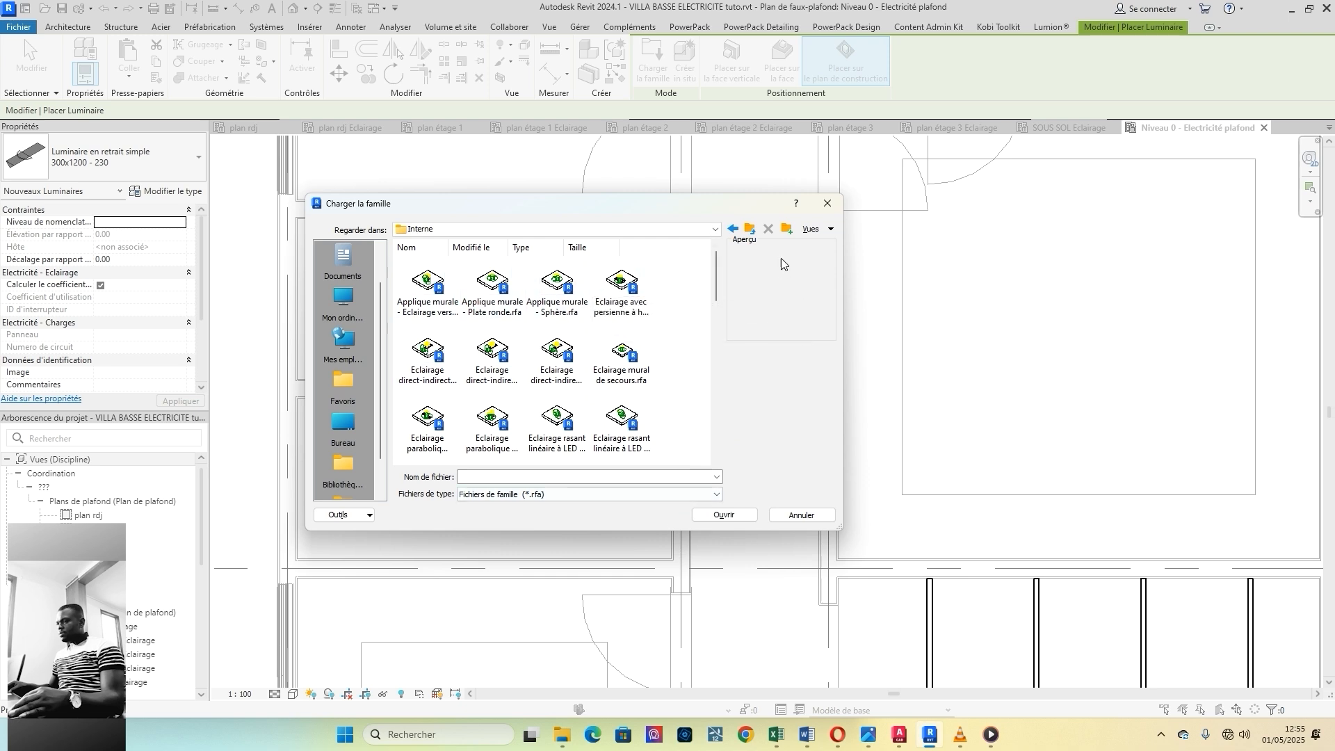
Step: Compare the square and circular recessed LED spots in the Interne folder and load Spot LED encastré - Circulaire.rfa
{"action": "left_click", "coordinate": [824, 230]}
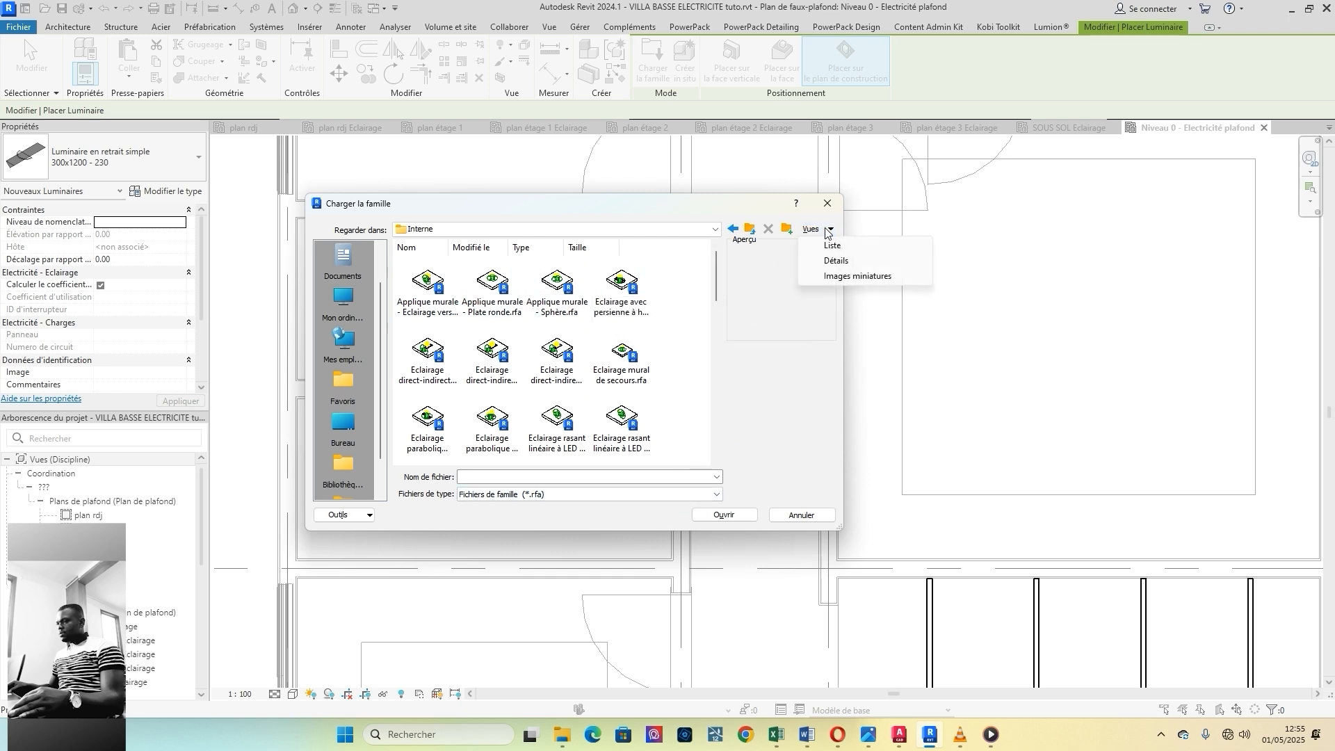
{"action": "left_click", "coordinate": [860, 277]}
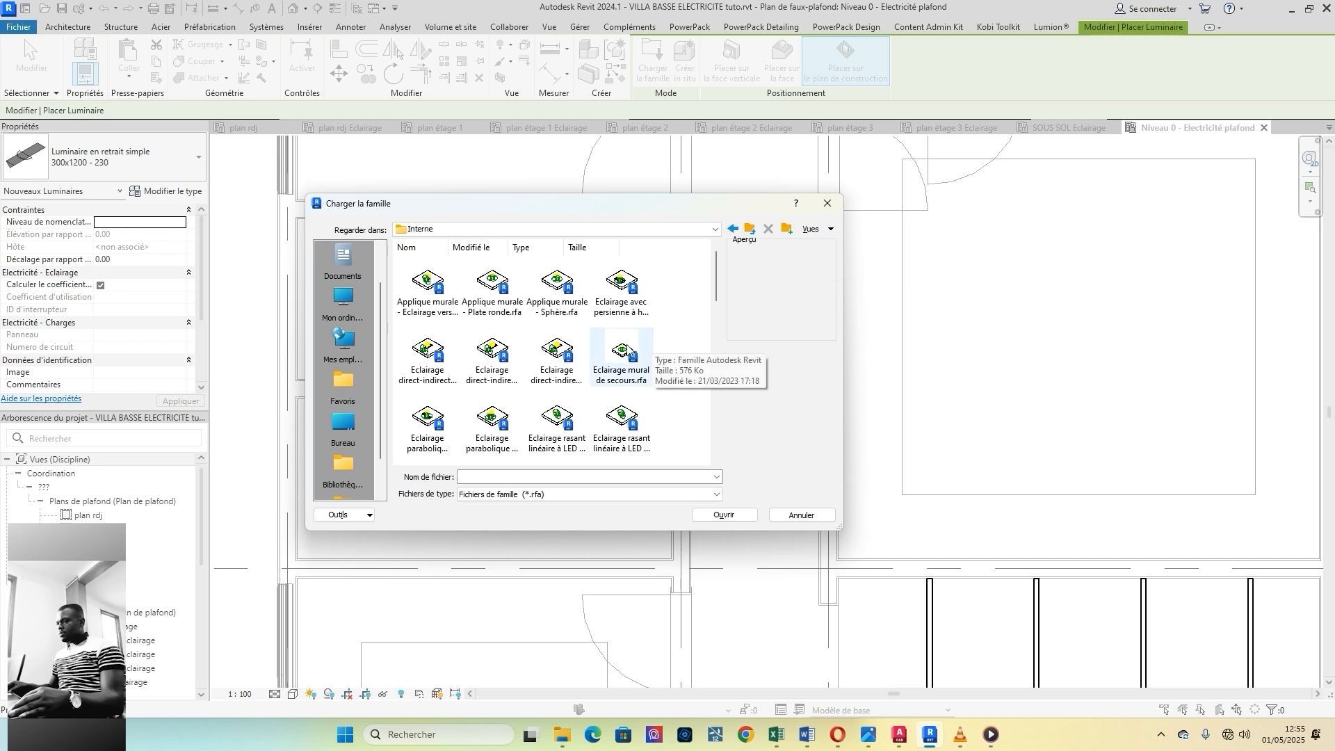
{"action": "scroll", "coordinate": [608, 358], "scroll_direction": "down", "scroll_amount": 7}
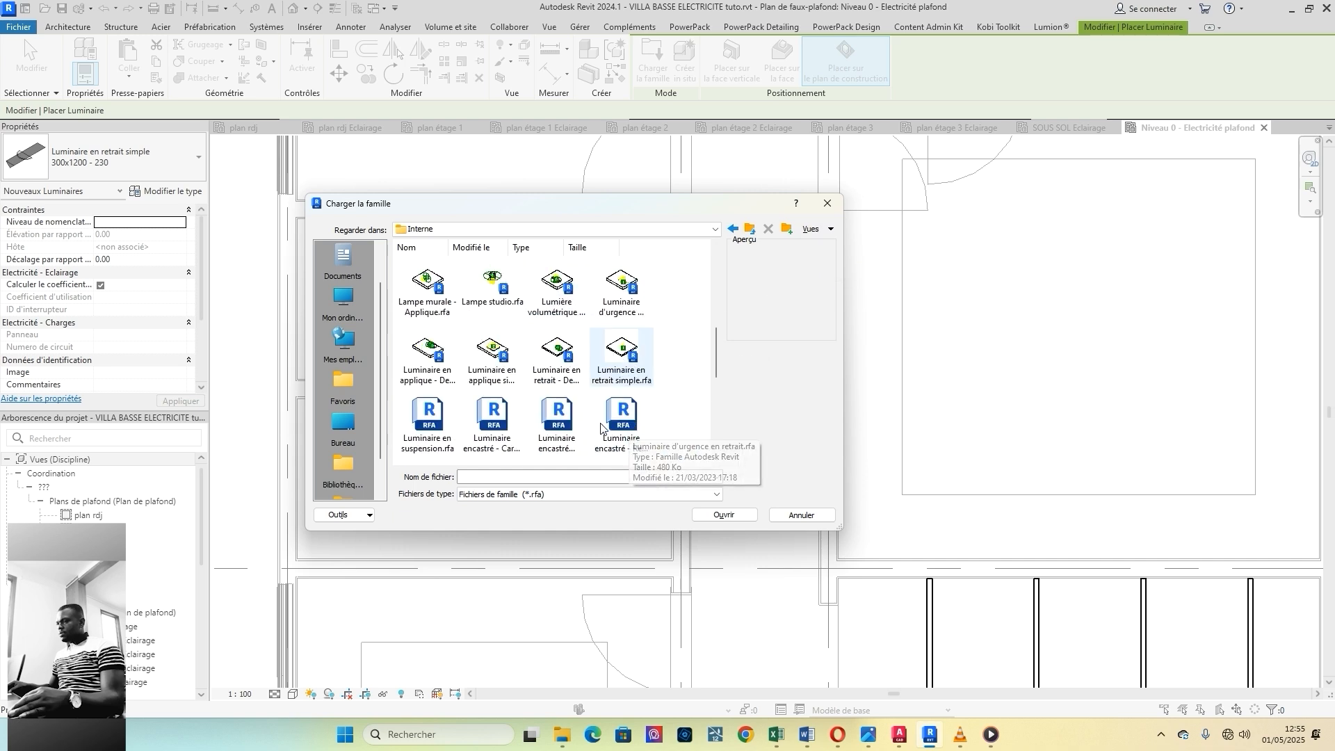
{"action": "scroll", "coordinate": [632, 426], "scroll_direction": "down", "scroll_amount": 2}
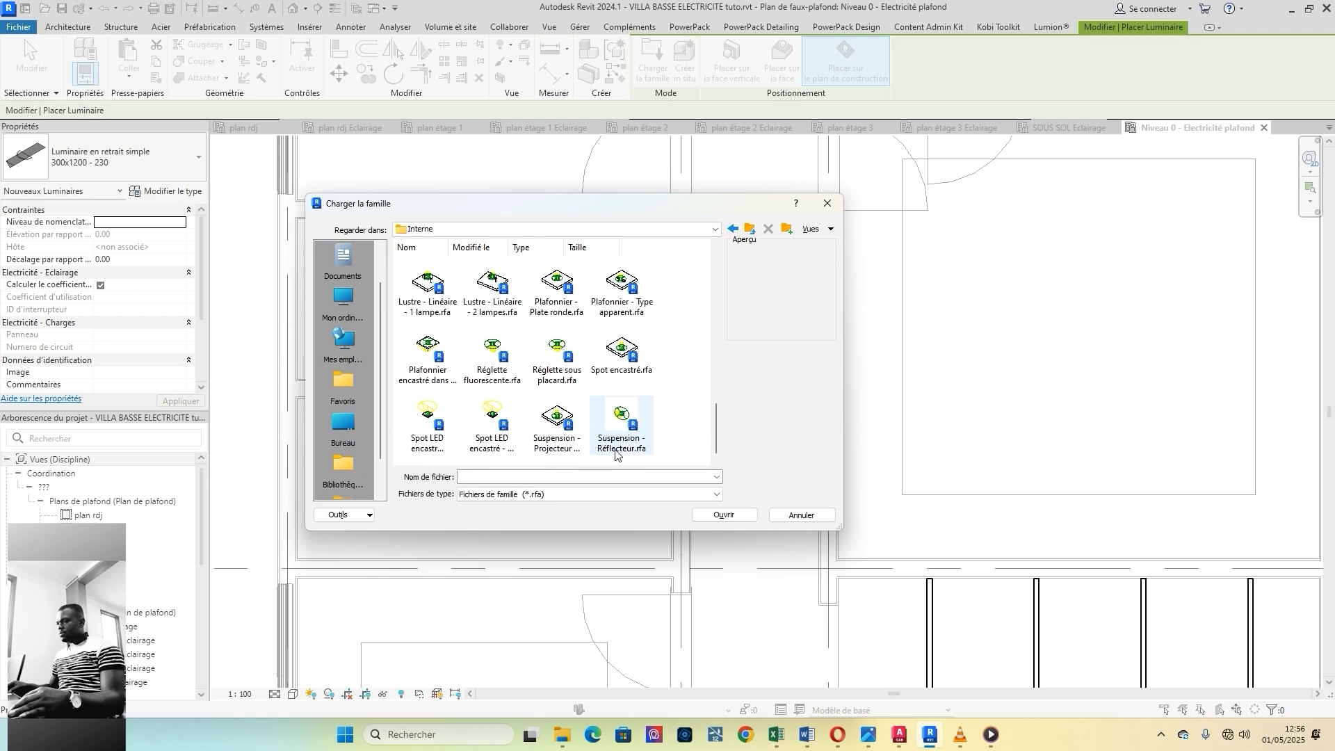
{"action": "left_click", "coordinate": [434, 450]}
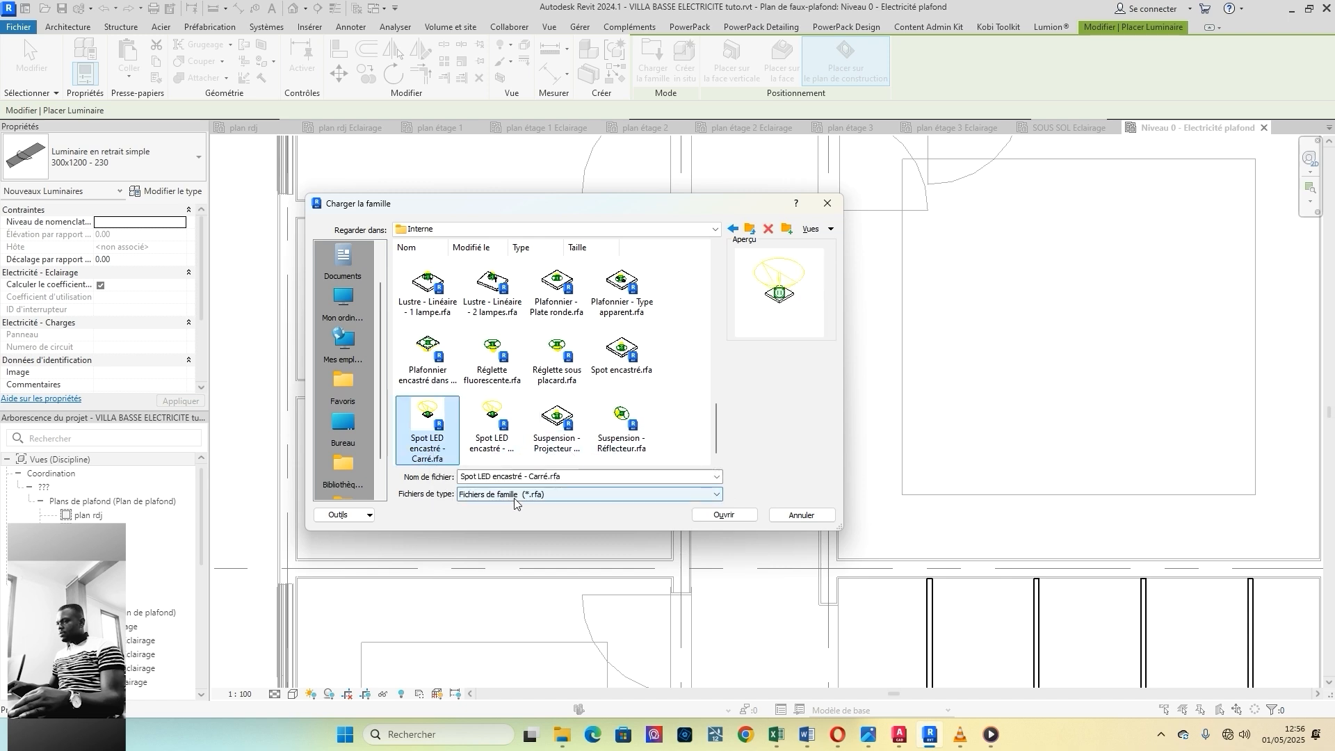
{"action": "left_click", "coordinate": [485, 449]}
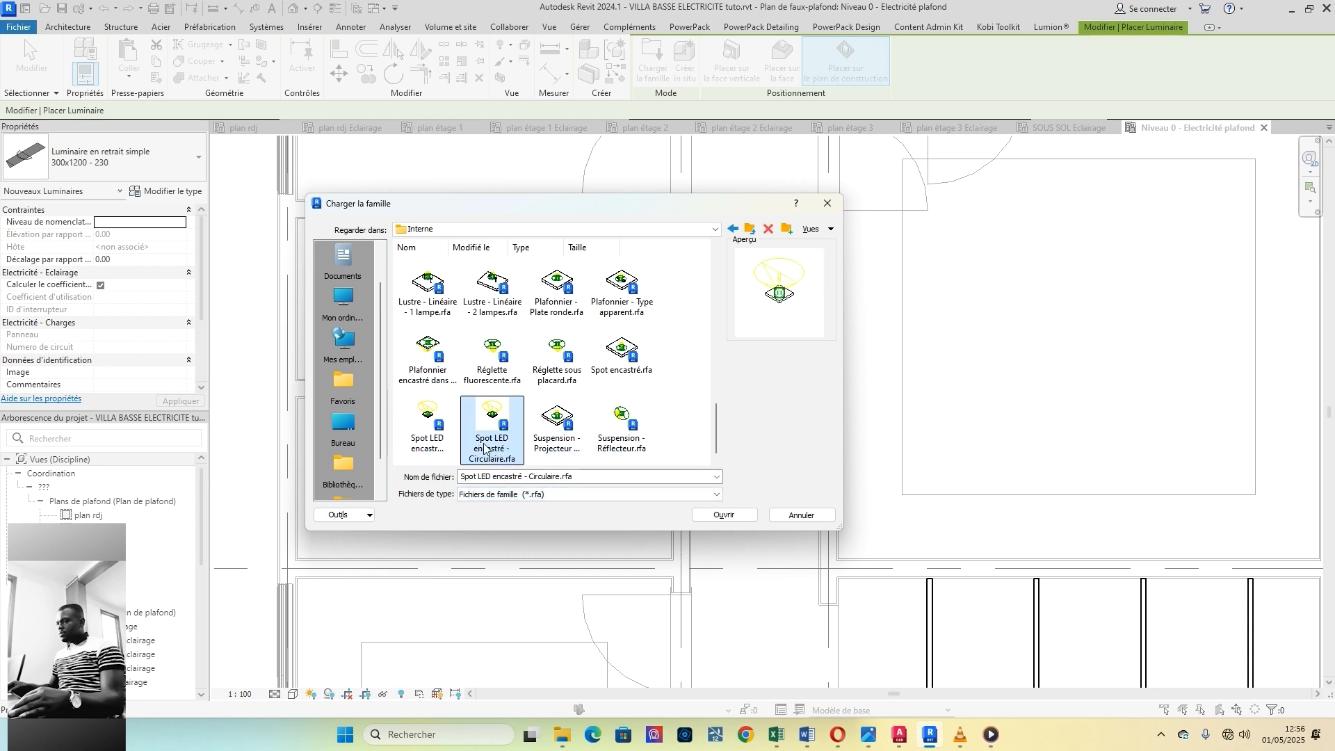
{"action": "left_click", "coordinate": [444, 453]}
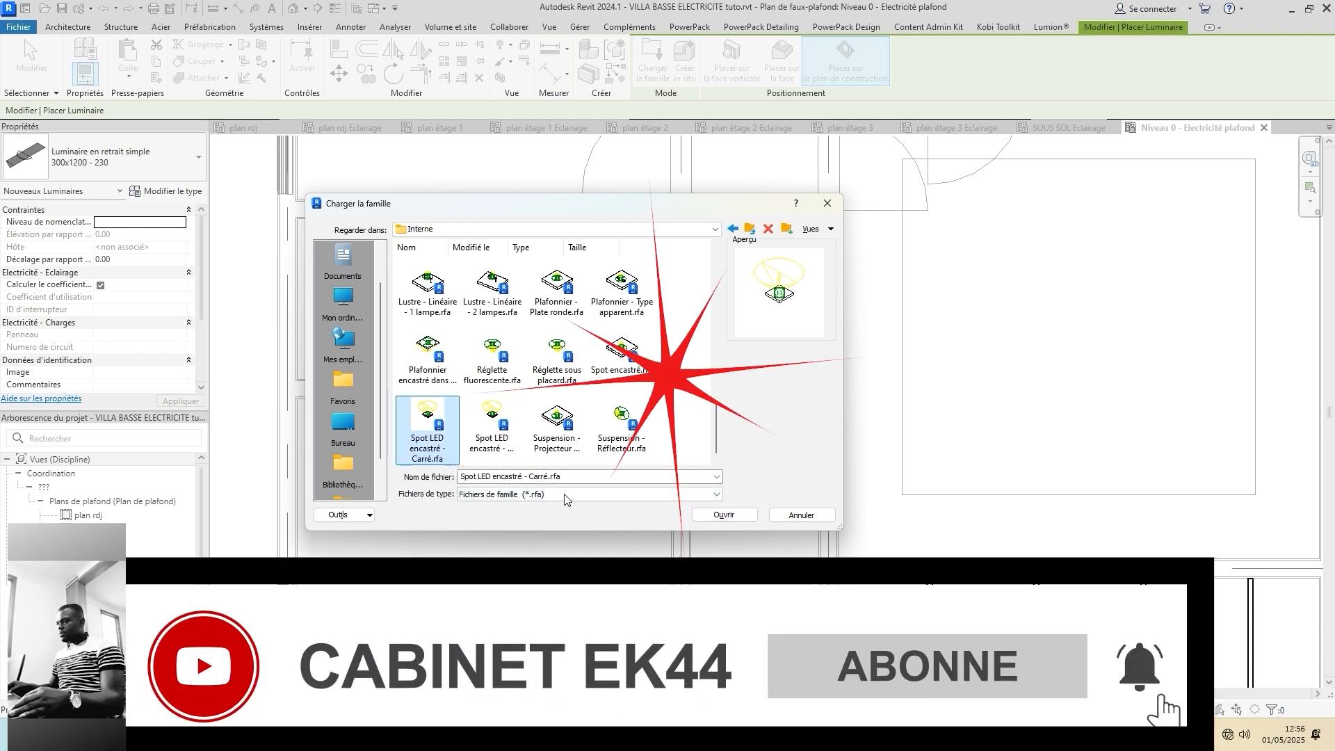
{"action": "left_click", "coordinate": [498, 448]}
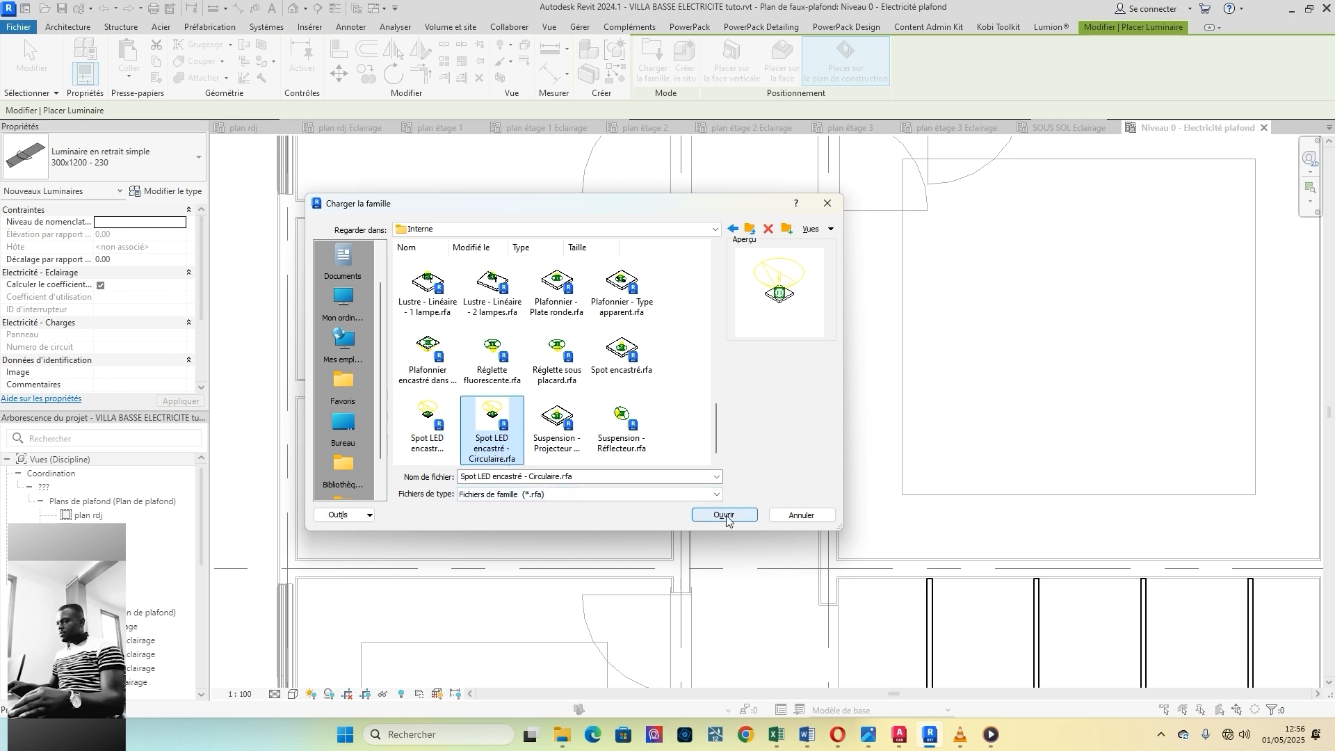
{"action": "left_click", "coordinate": [724, 516]}
Step: Place five circular LED spots on the ceiling face around the notched central outline of the upper-left room between Y6 and Y7
{"action": "scroll", "coordinate": [480, 523], "scroll_direction": "down", "scroll_amount": 2}
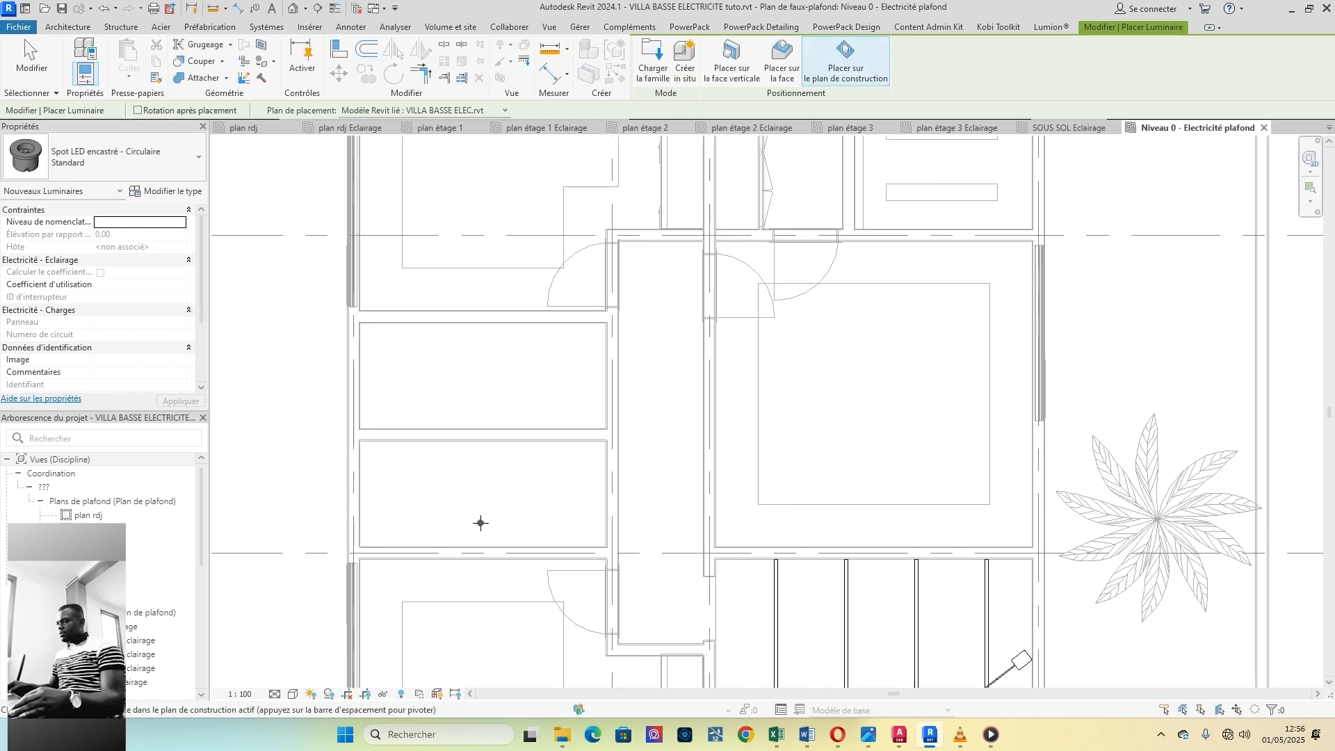
{"action": "scroll", "coordinate": [481, 523], "scroll_direction": "down", "scroll_amount": 1}
{"action": "scroll", "coordinate": [468, 307], "scroll_direction": "up", "scroll_amount": 4}
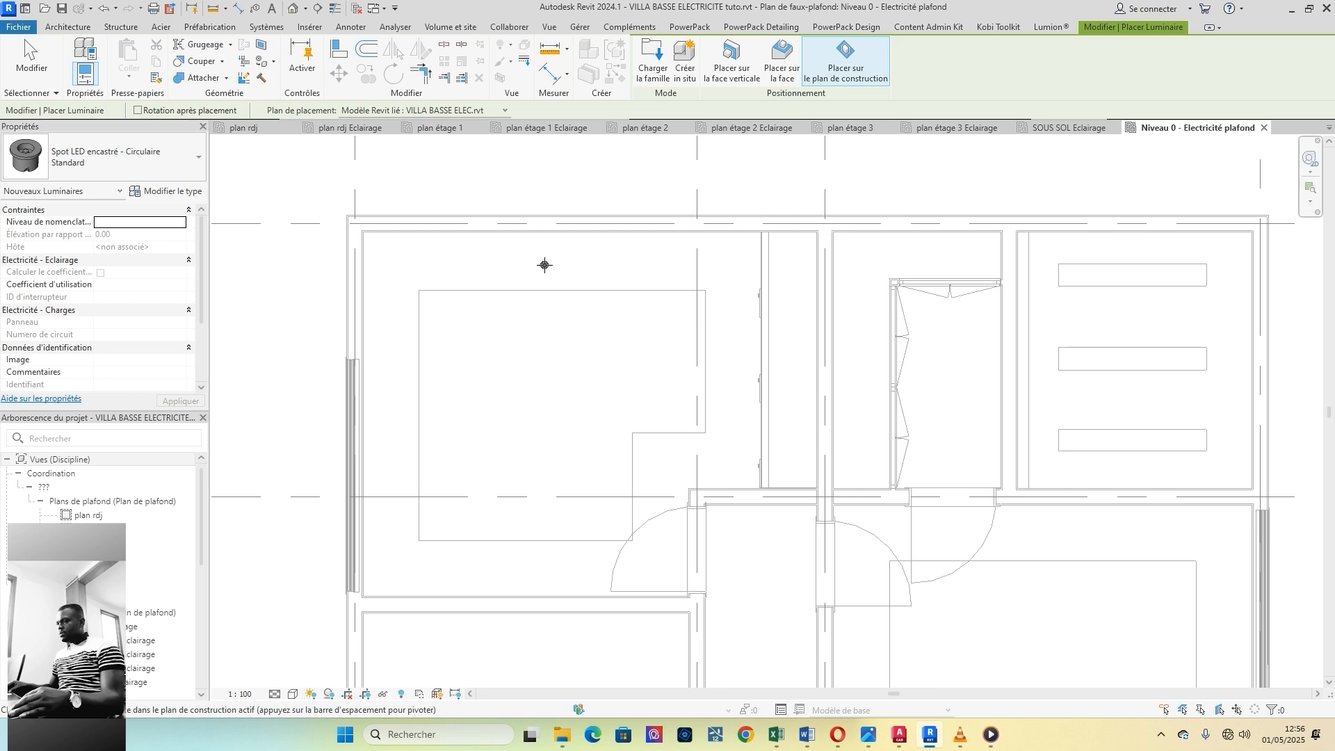
{"action": "left_click", "coordinate": [781, 64]}
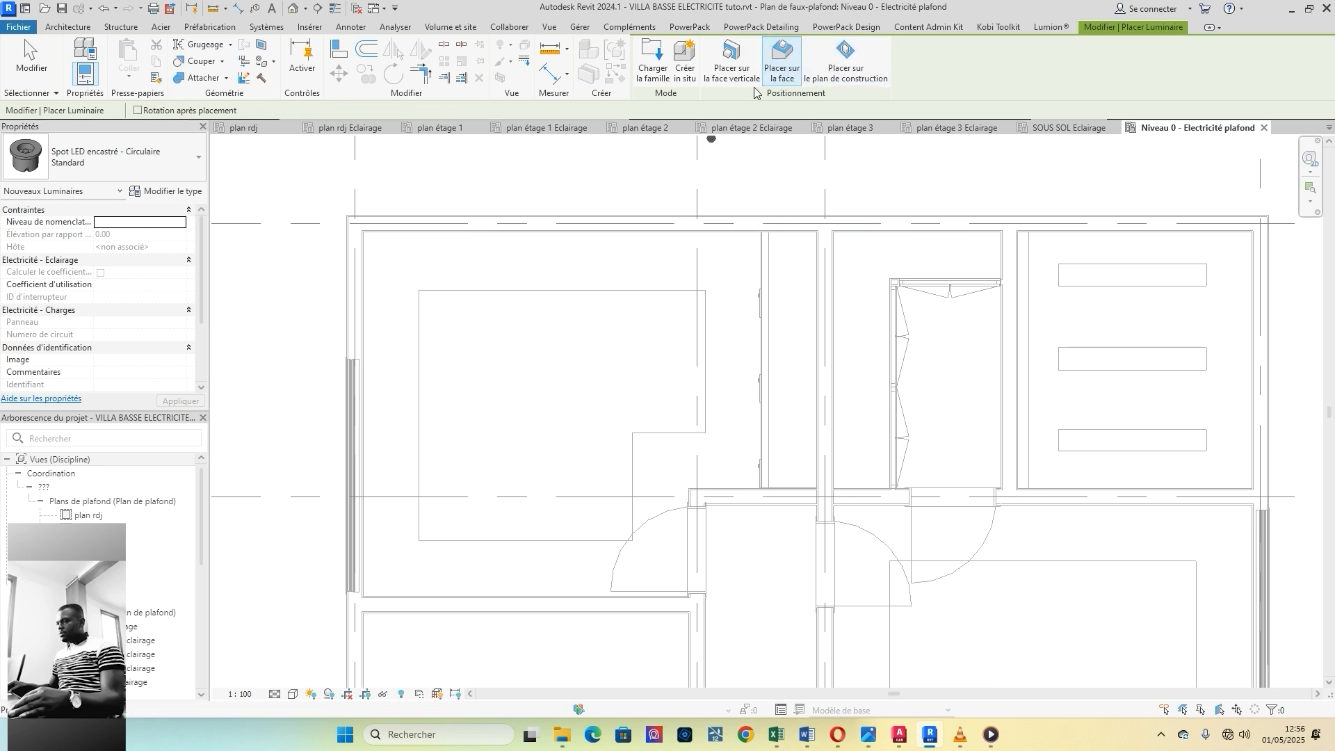
{"action": "left_click", "coordinate": [556, 263]}
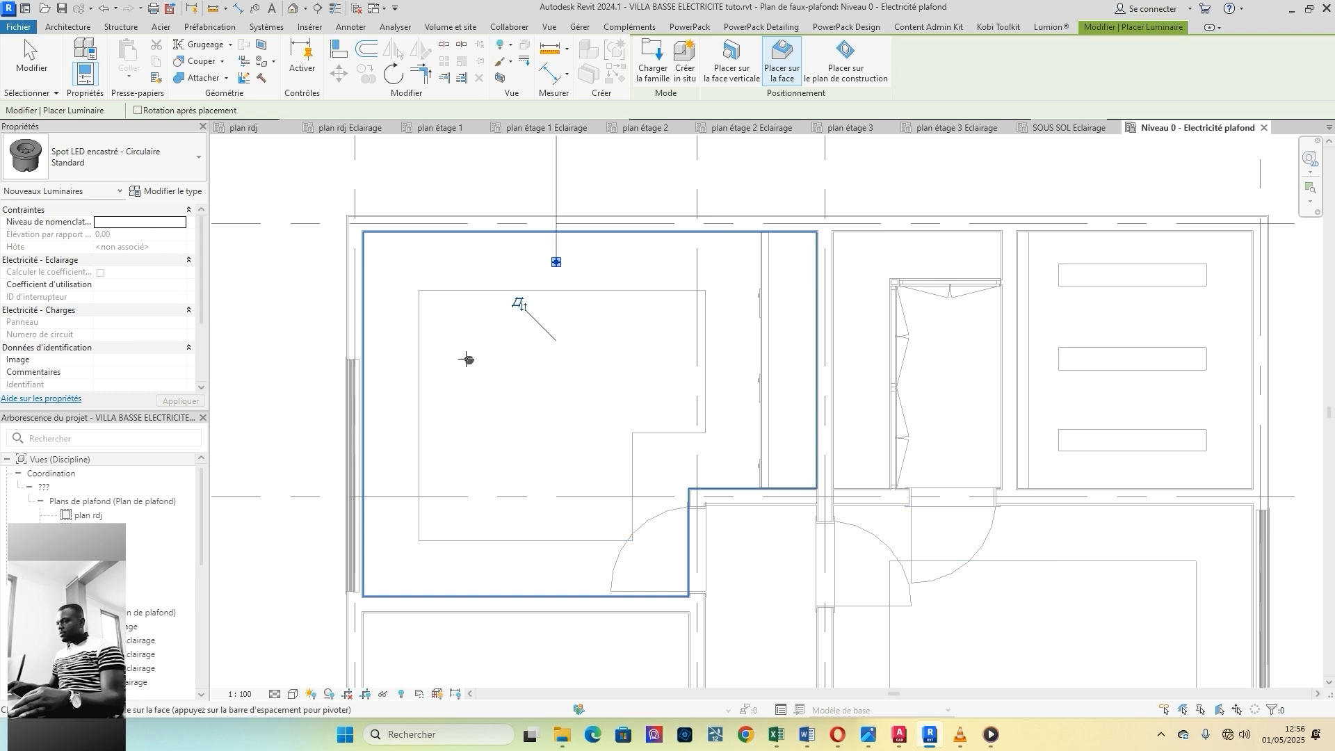
{"action": "left_click", "coordinate": [390, 415]}
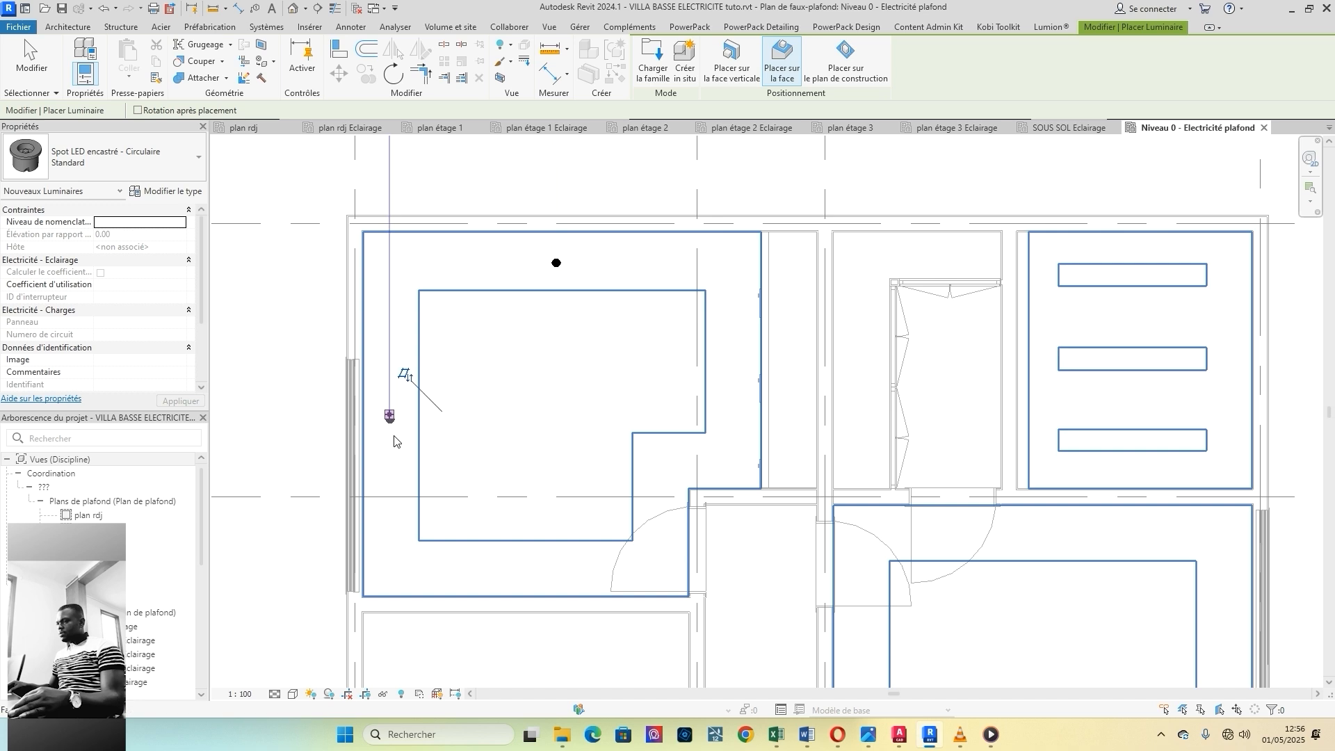
{"action": "left_click", "coordinate": [549, 562]}
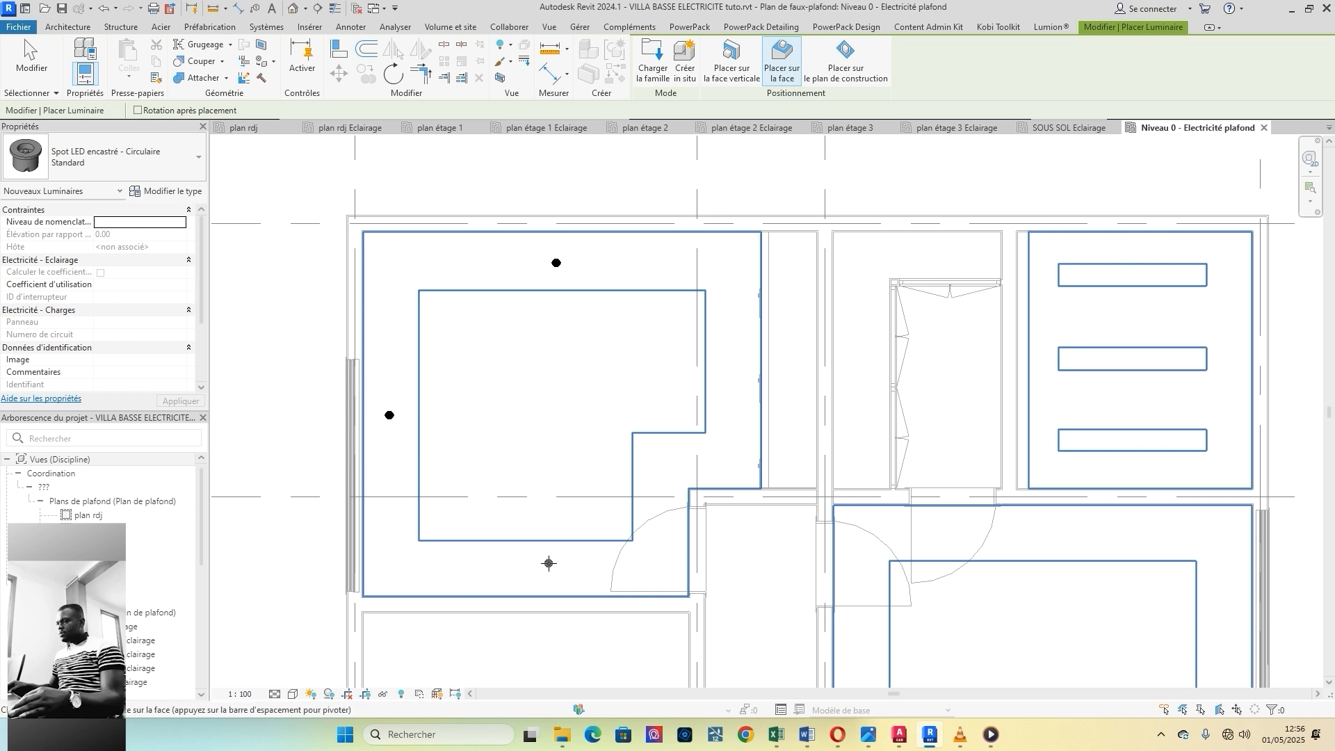
{"action": "left_click", "coordinate": [658, 497]}
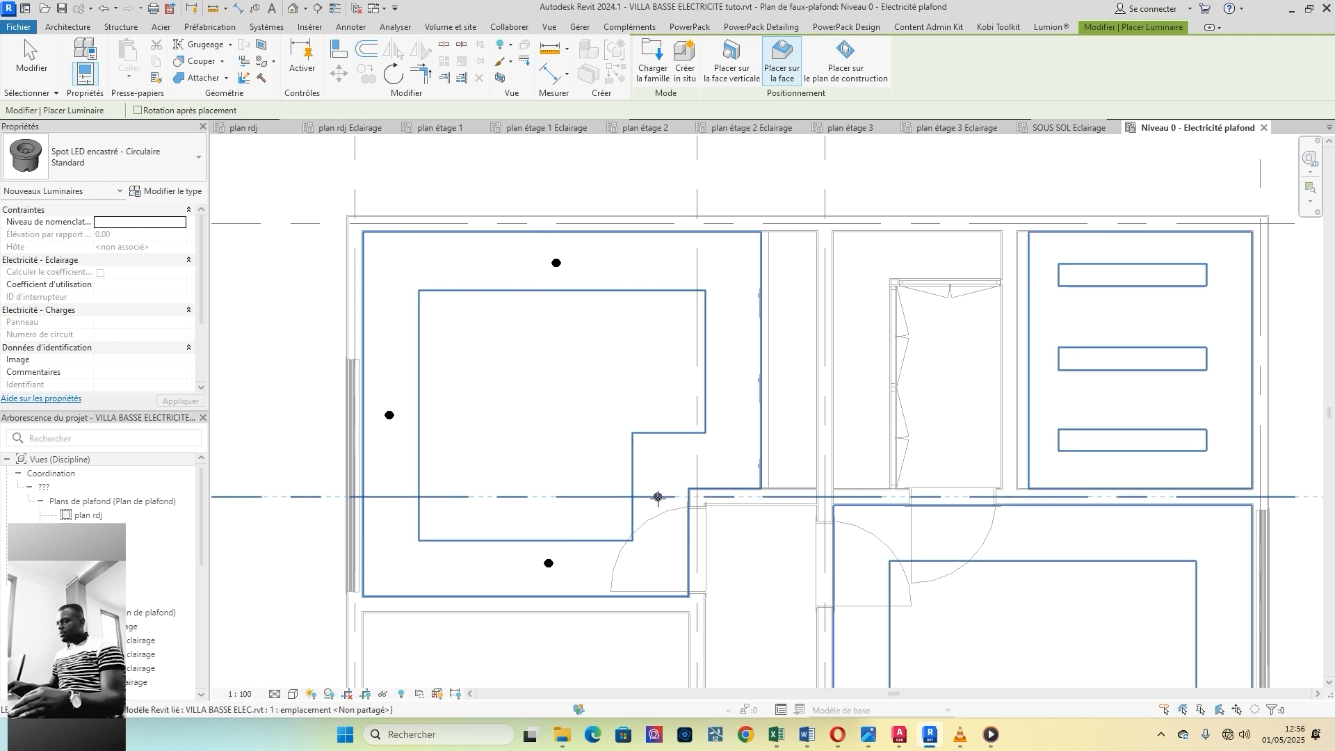
{"action": "left_click", "coordinate": [730, 358]}
Step: Place four circular LED spots on the ceiling of the large room between Y5 and Y6, one along each side of its central rectangle
{"action": "scroll", "coordinate": [456, 452], "scroll_direction": "down", "scroll_amount": 3}
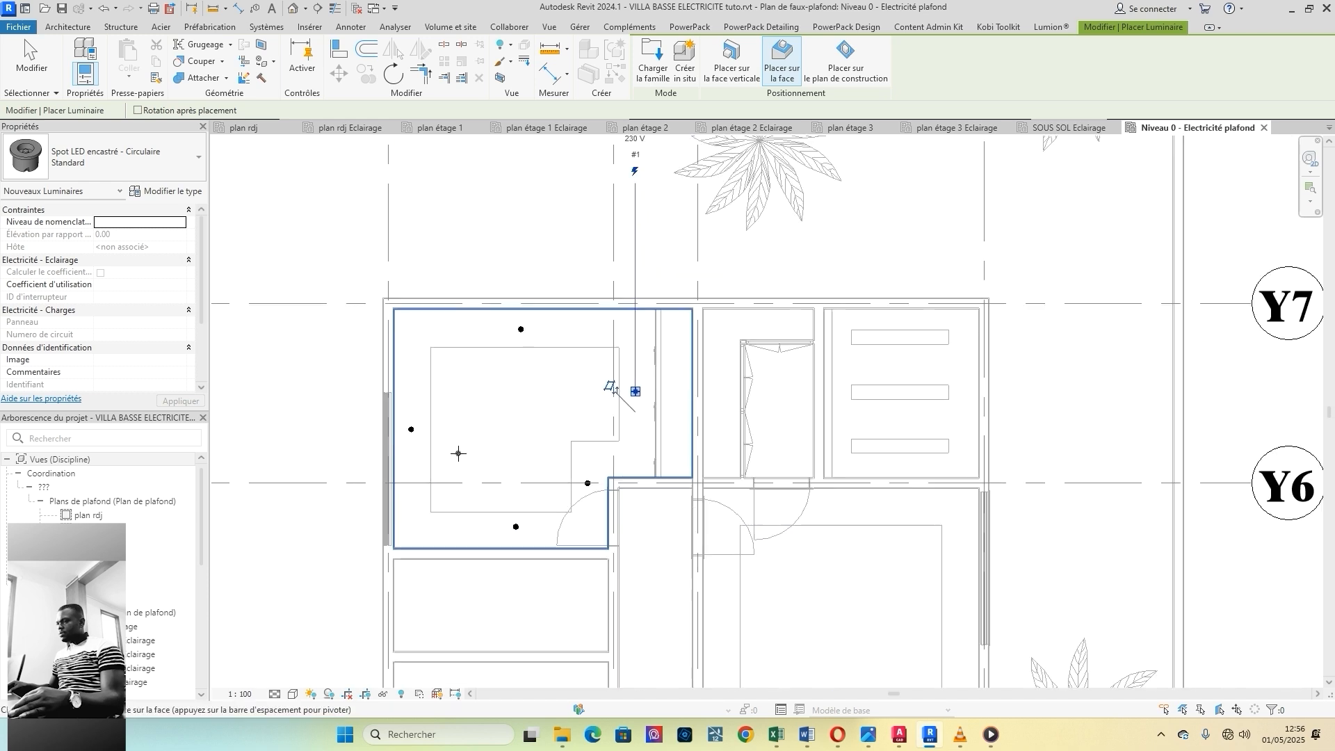
{"action": "scroll", "coordinate": [825, 462], "scroll_direction": "up", "scroll_amount": 2}
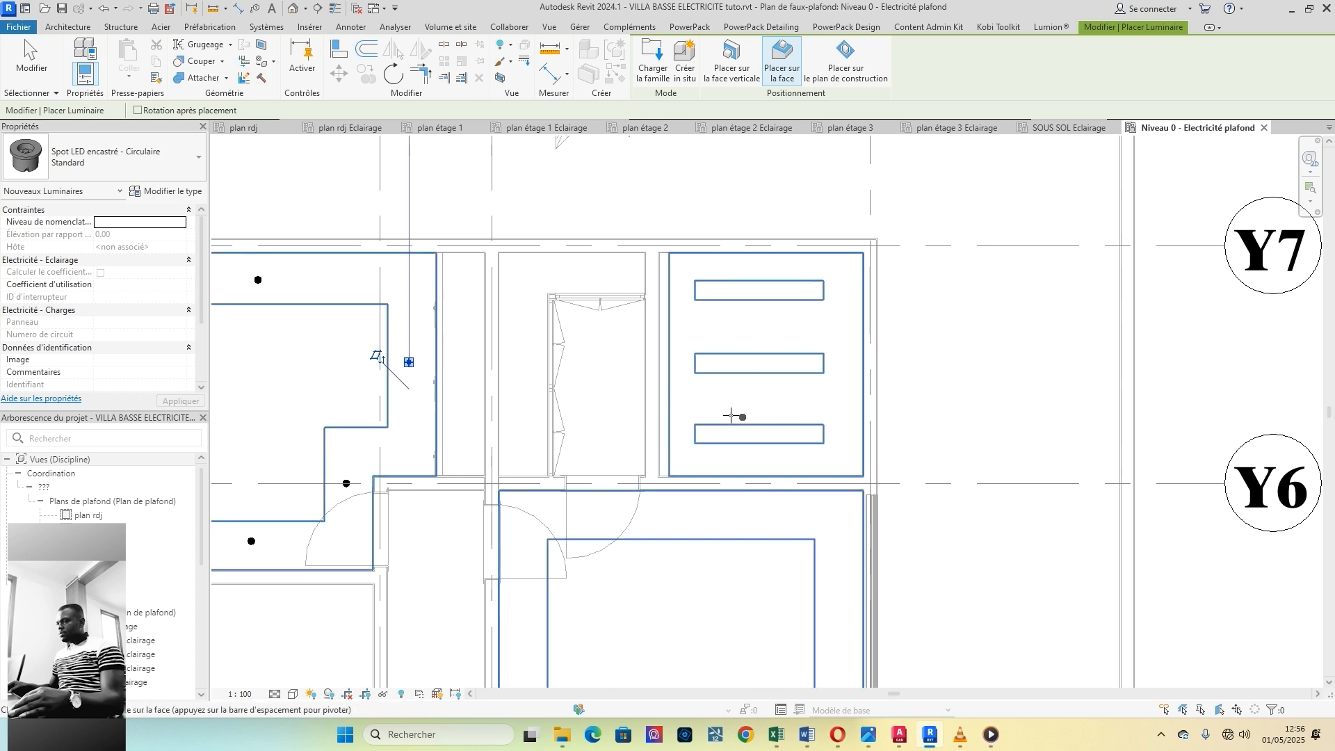
{"action": "scroll", "coordinate": [699, 291], "scroll_direction": "down", "scroll_amount": 2}
{"action": "middle_click_drag", "start_coordinate": [703, 542], "coordinate": [697, 482]}
{"action": "scroll", "coordinate": [668, 515], "scroll_direction": "down", "scroll_amount": 1}
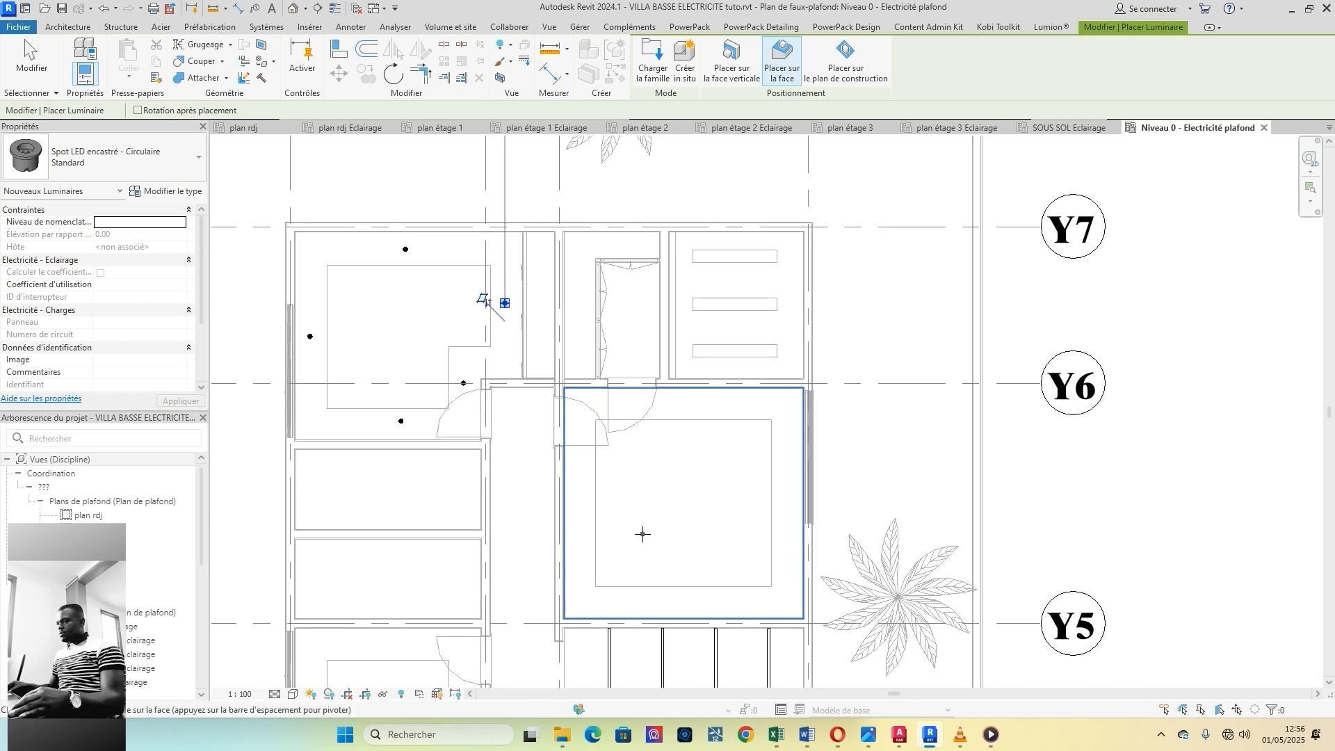
{"action": "scroll", "coordinate": [636, 532], "scroll_direction": "up", "scroll_amount": 2}
{"action": "left_click", "coordinate": [700, 362]}
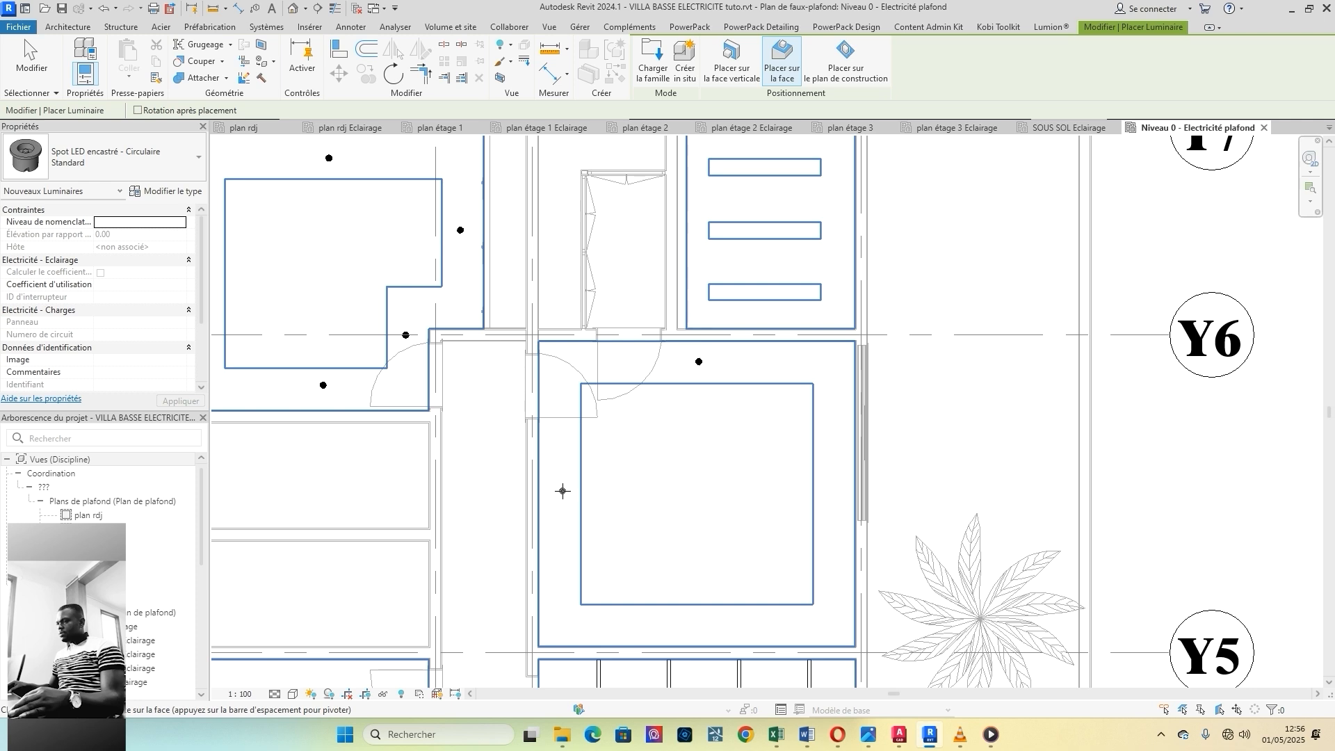
{"action": "scroll", "coordinate": [568, 435], "scroll_direction": "down", "scroll_amount": 2}
{"action": "scroll", "coordinate": [685, 557], "scroll_direction": "up", "scroll_amount": 3}
{"action": "left_click", "coordinate": [686, 559]}
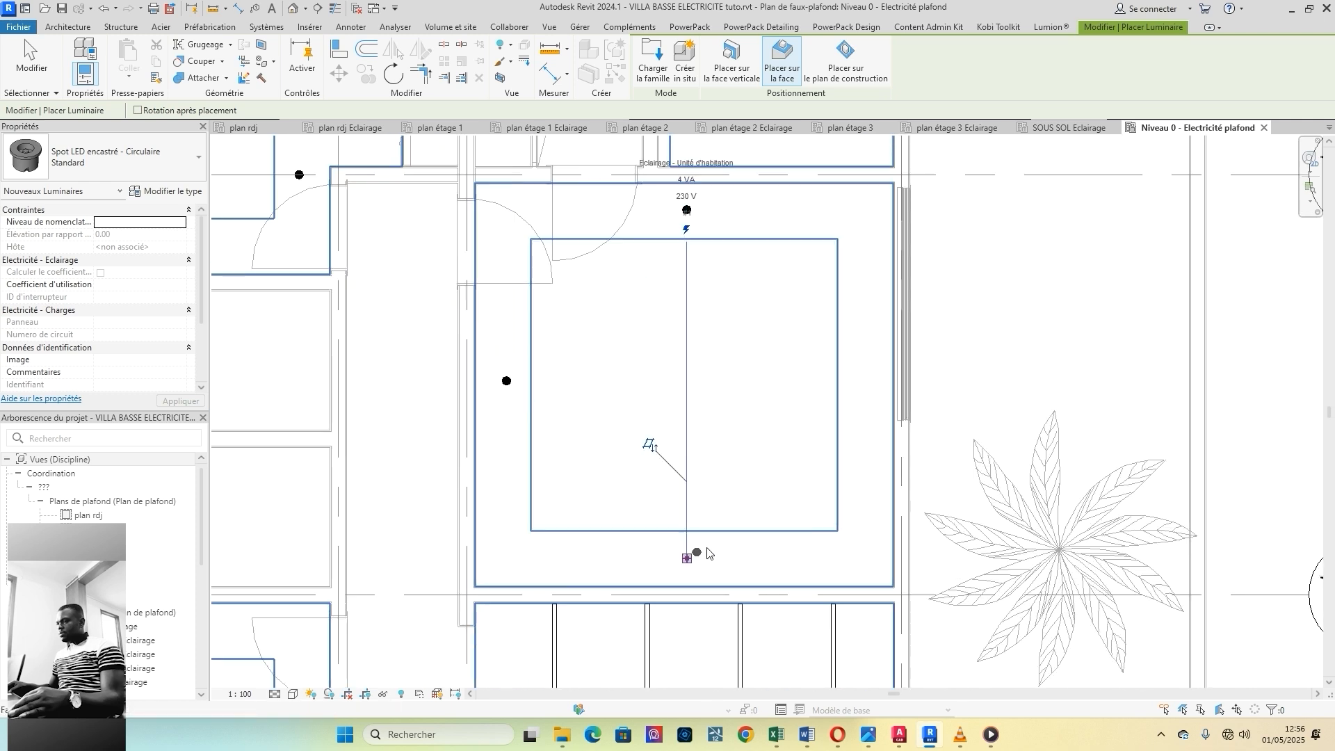
{"action": "left_click", "coordinate": [865, 383]}
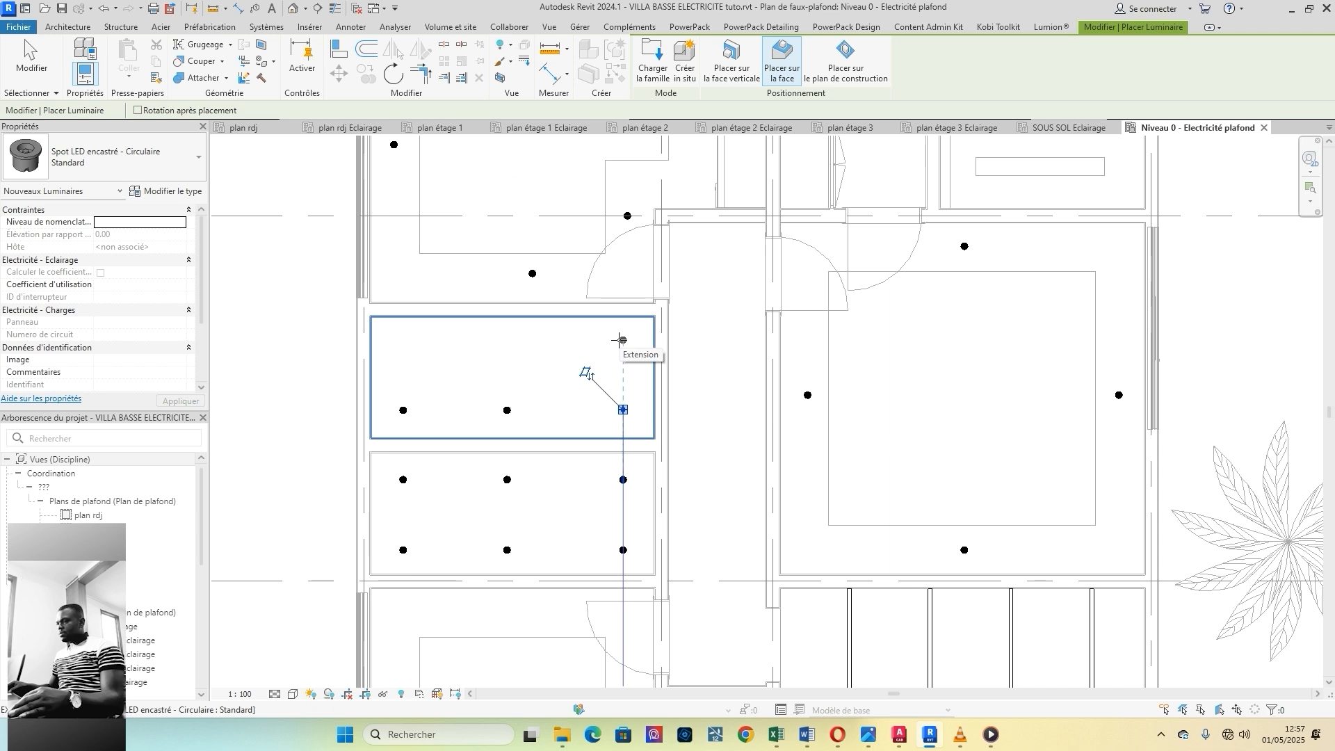
Step: Add the upper row of three circular LED spots in the small room just below the notched-ceiling room, aligned with its lower row, and end placement
{"action": "left_click", "coordinate": [622, 340]}
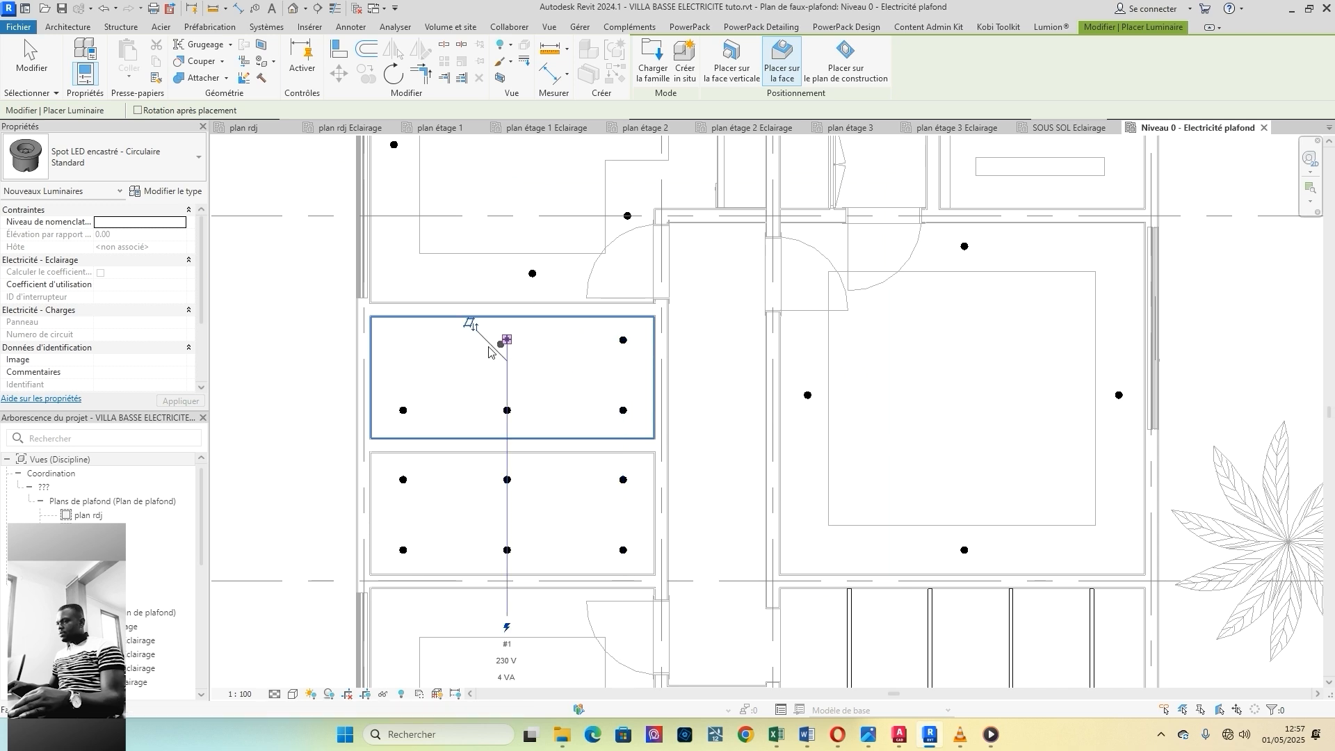
{"action": "left_click", "coordinate": [402, 340]}
{"action": "scroll", "coordinate": [458, 498], "scroll_direction": "down", "scroll_amount": 1}
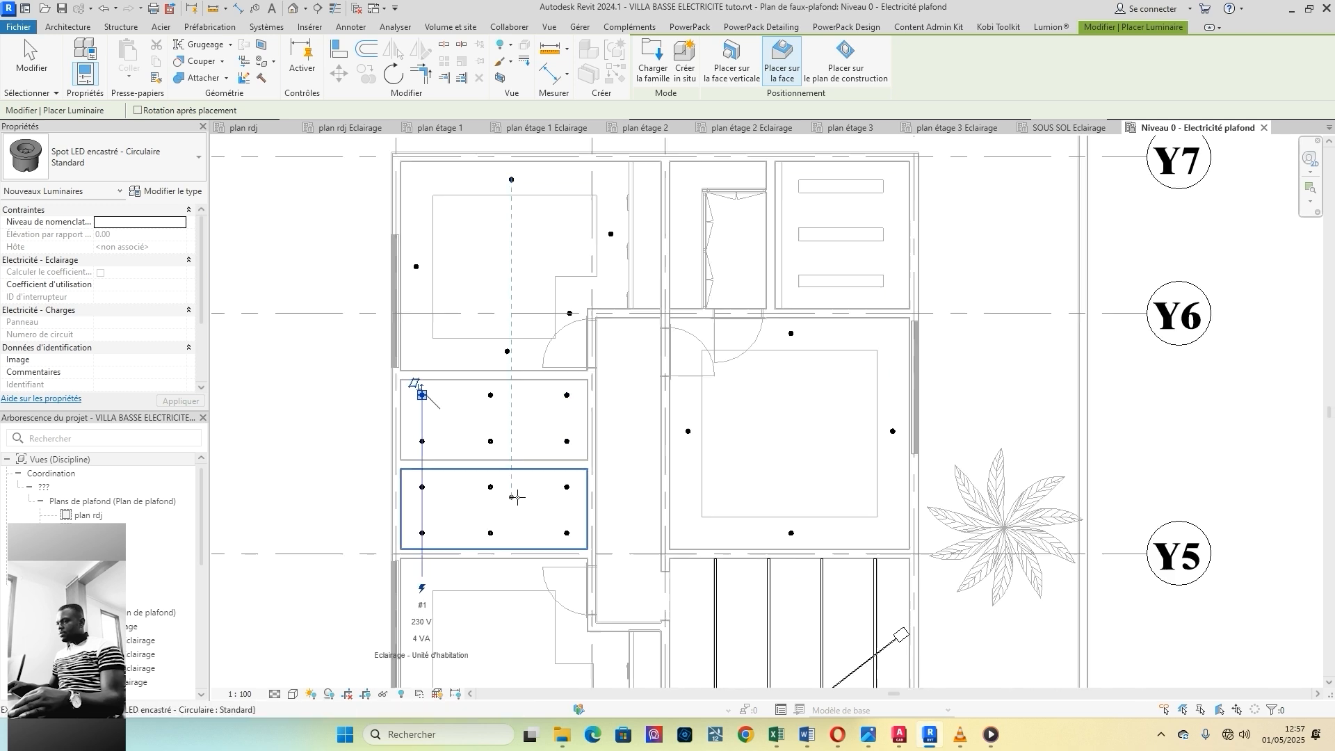
{"action": "scroll", "coordinate": [508, 497], "scroll_direction": "down", "scroll_amount": 4}
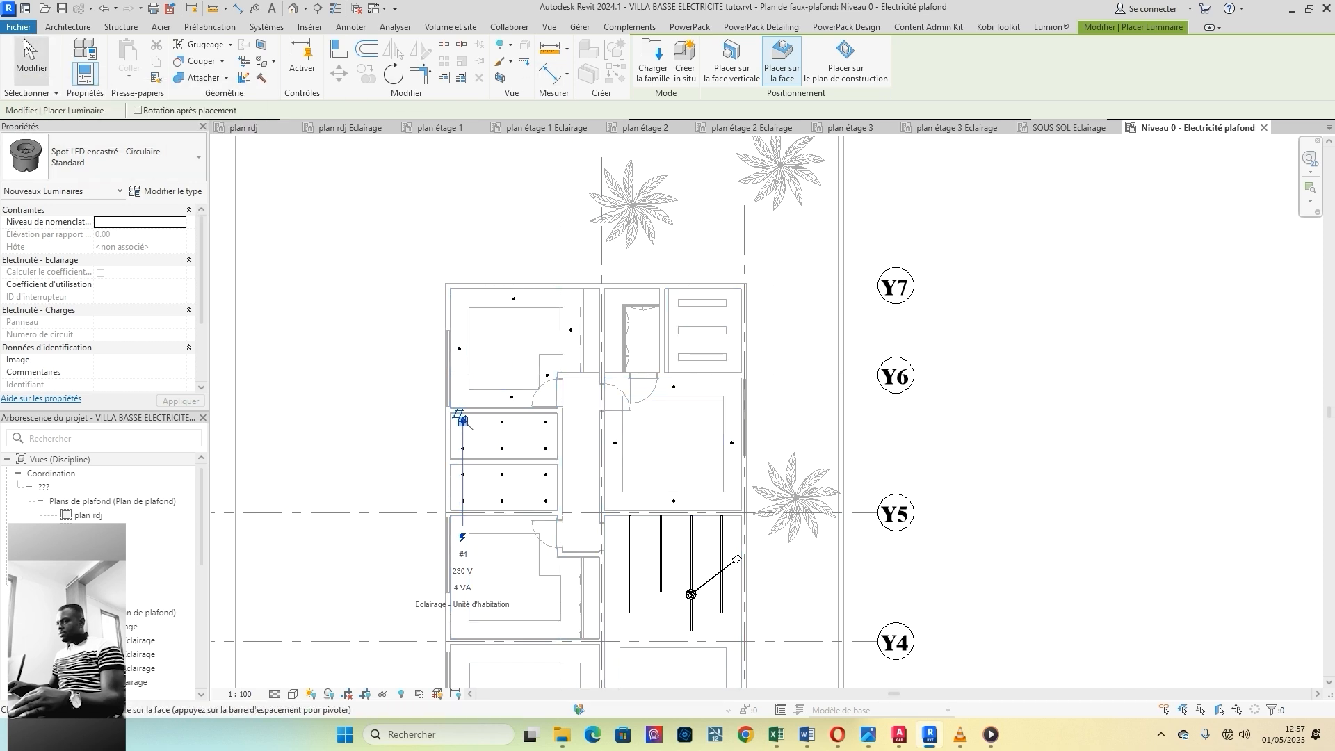
{"action": "left_click", "coordinate": [27, 47]}
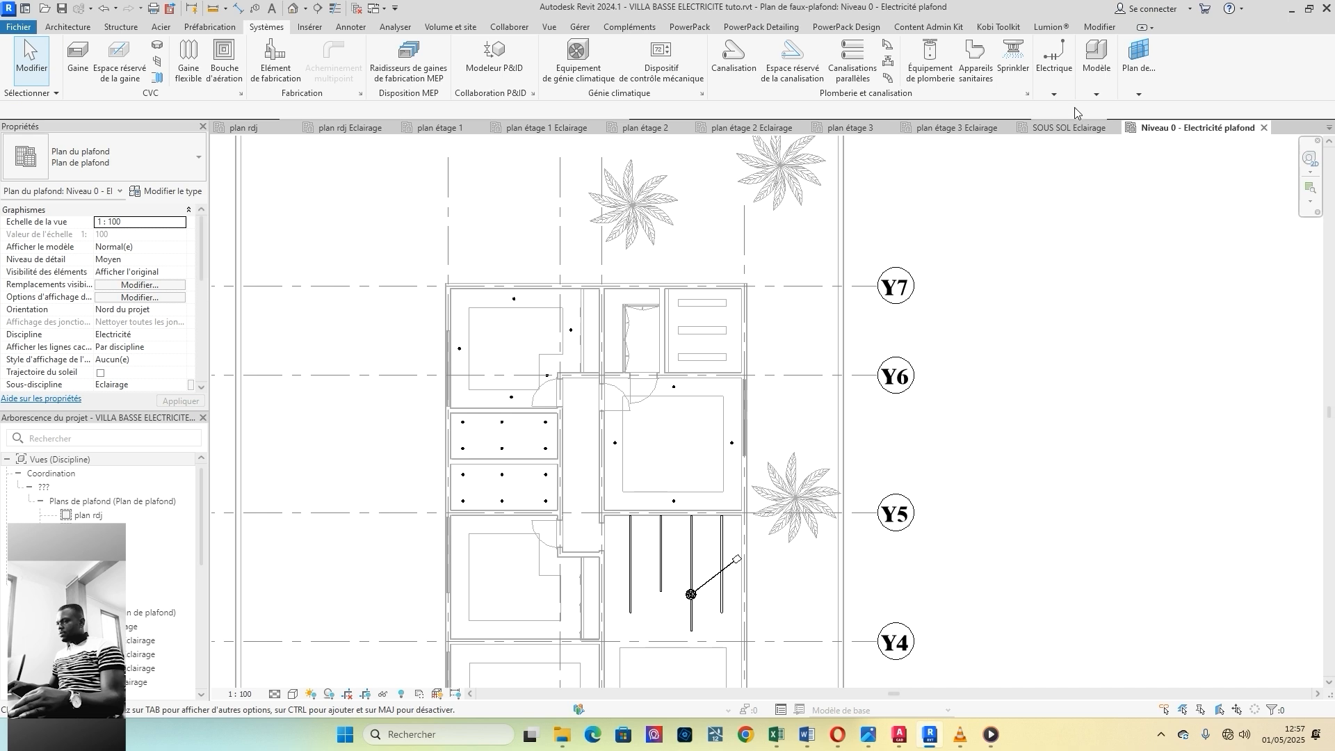
Step: Browse the Interne luminaire families, preview Luminaire en suspension.rfa, and load Lustre - Hémisphère.rfa for placement
{"action": "left_click", "coordinate": [1054, 67]}
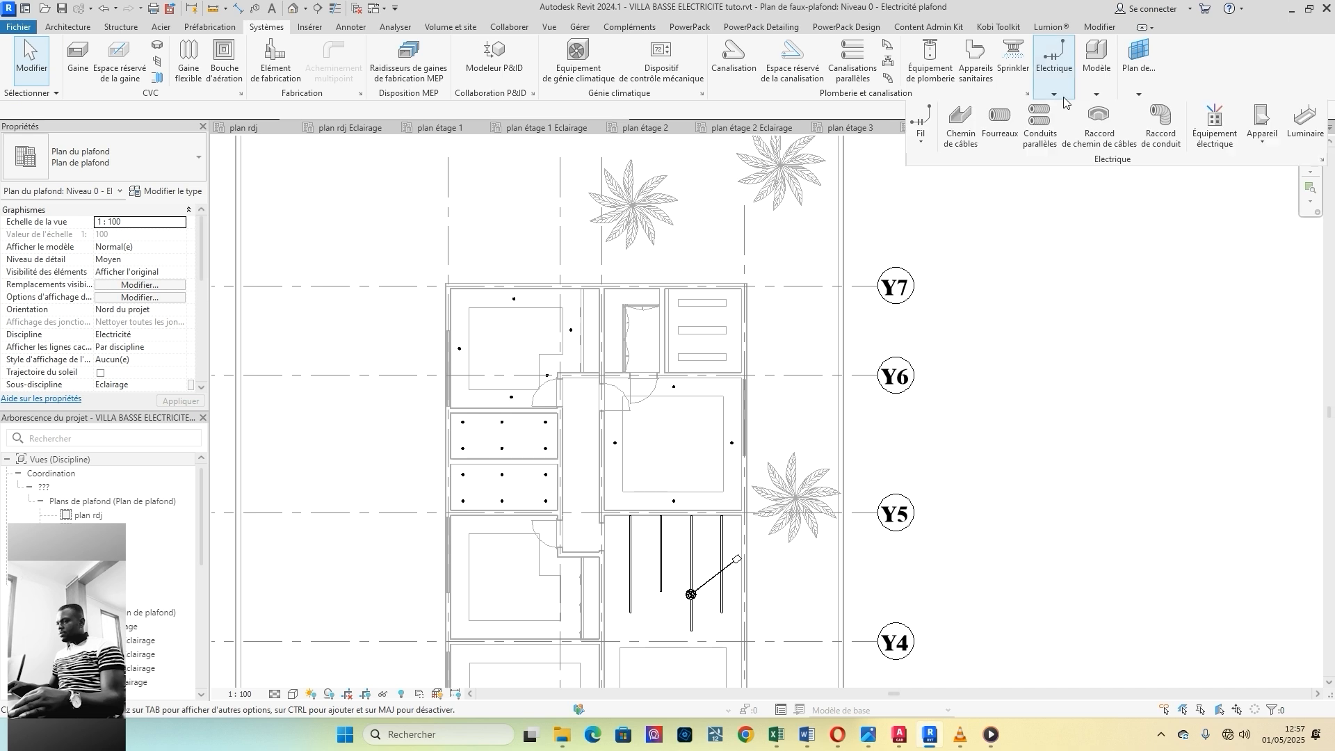
{"action": "left_click", "coordinate": [1302, 132]}
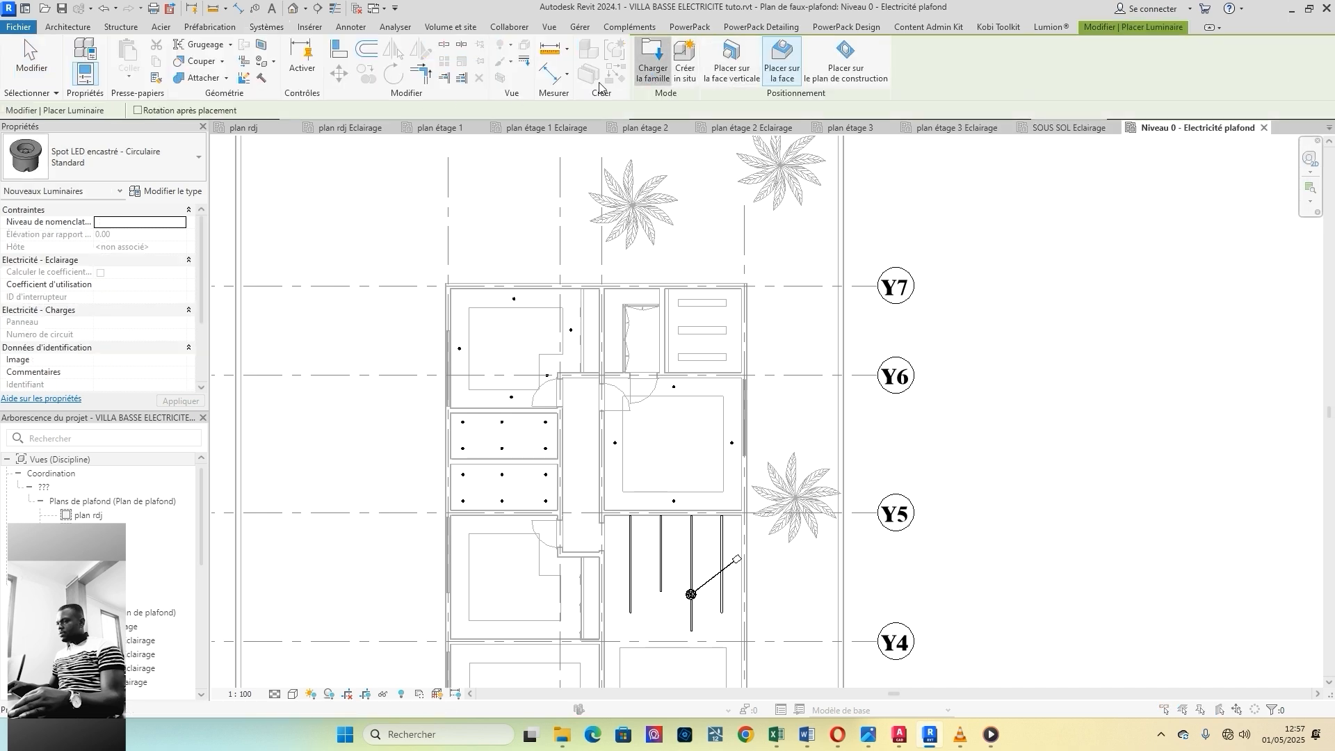
{"action": "left_click", "coordinate": [647, 71]}
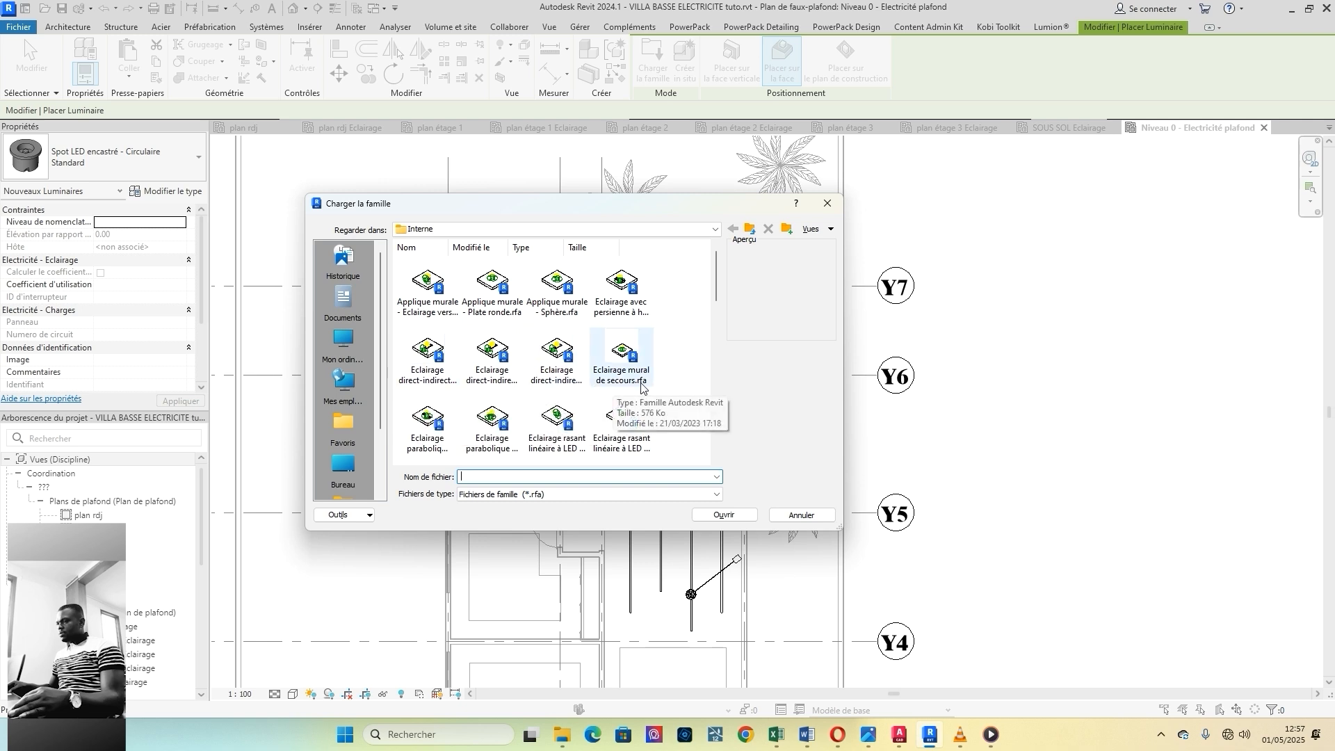
{"action": "scroll", "coordinate": [647, 410], "scroll_direction": "down", "scroll_amount": 2}
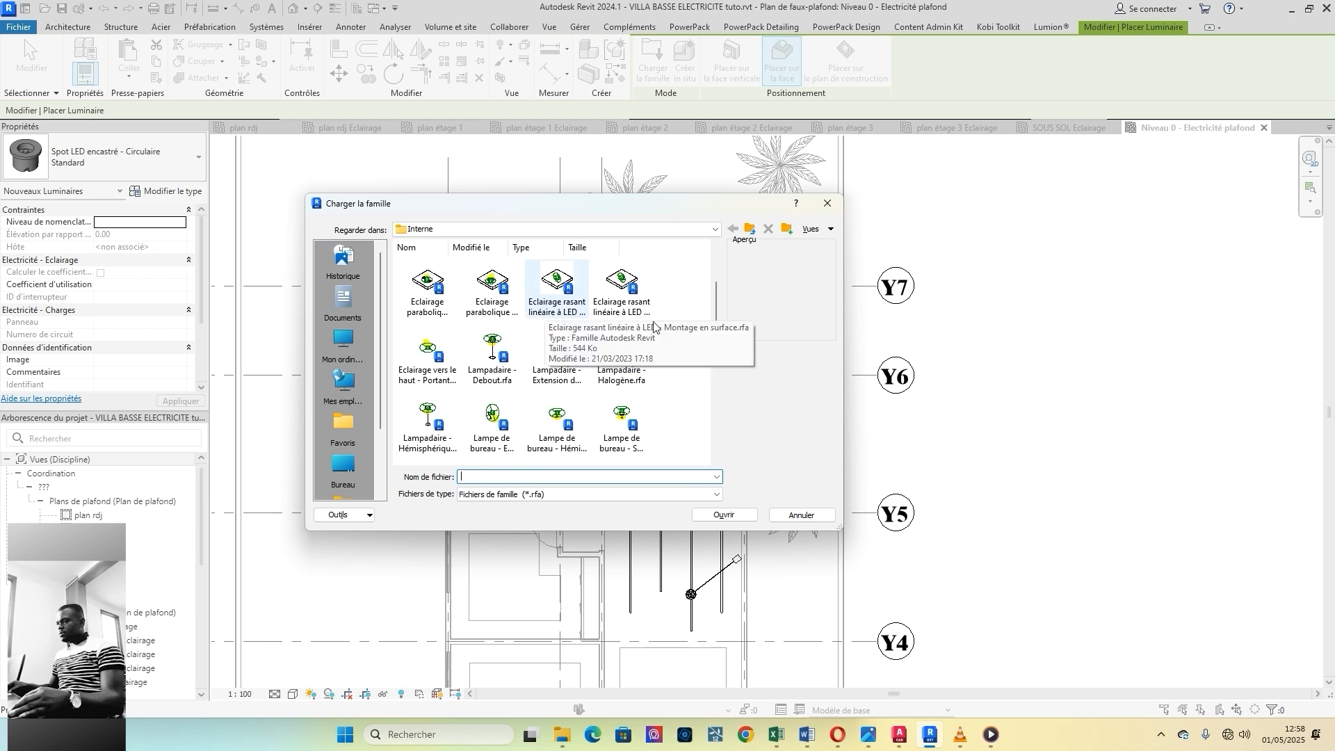
{"action": "scroll", "coordinate": [659, 425], "scroll_direction": "down", "scroll_amount": 1}
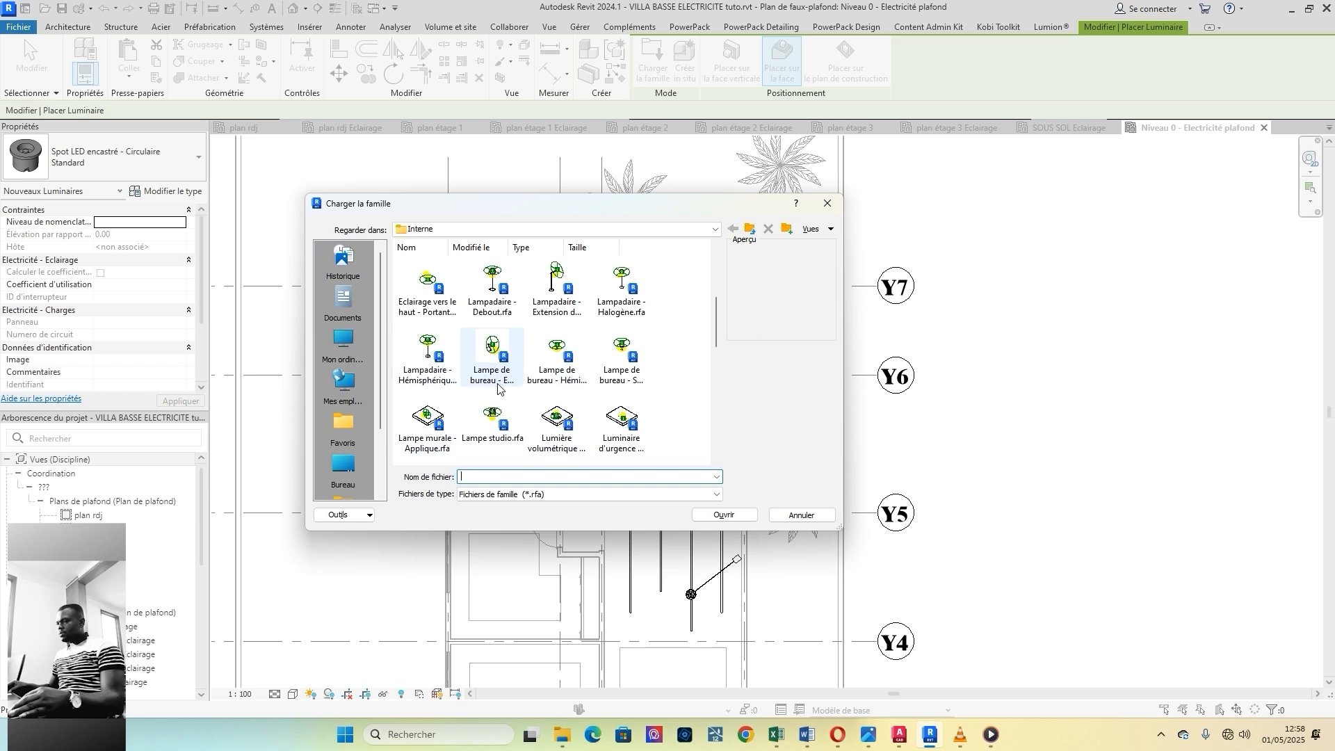
{"action": "scroll", "coordinate": [666, 425], "scroll_direction": "down", "scroll_amount": 1}
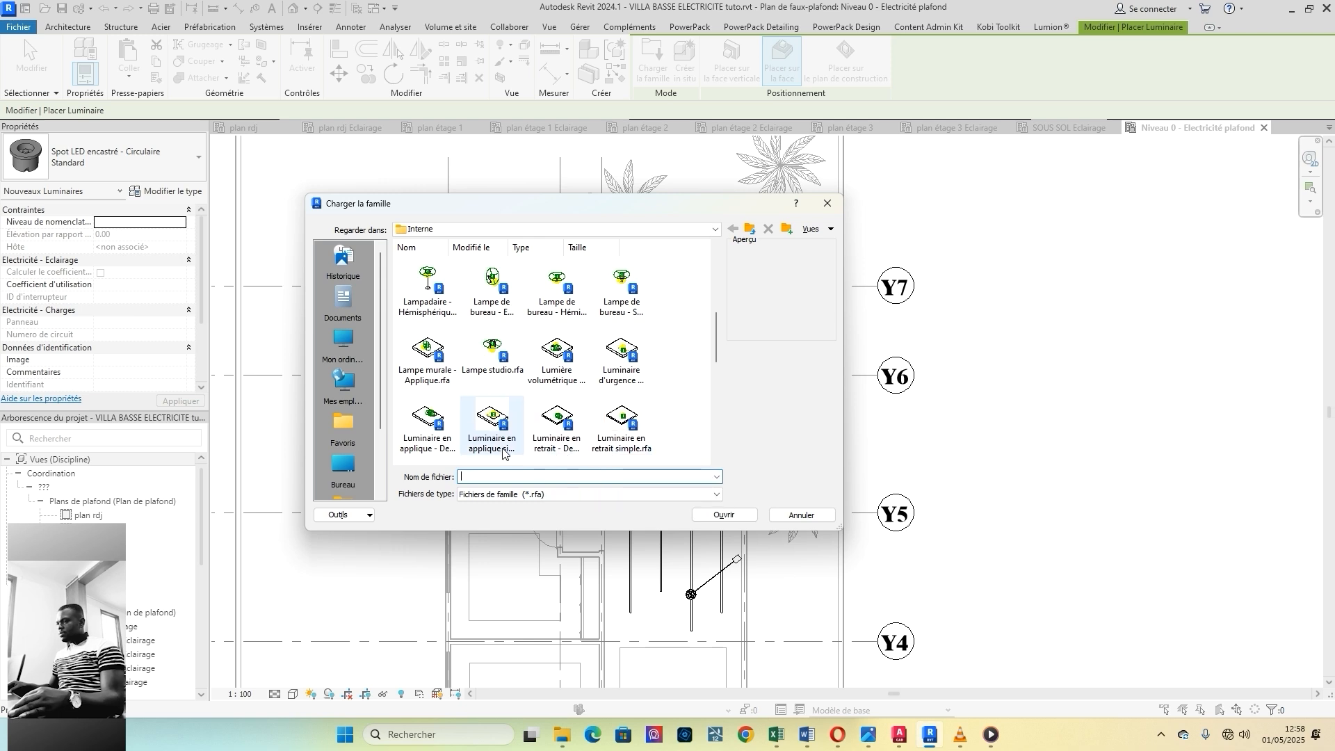
{"action": "scroll", "coordinate": [571, 438], "scroll_direction": "down", "scroll_amount": 1}
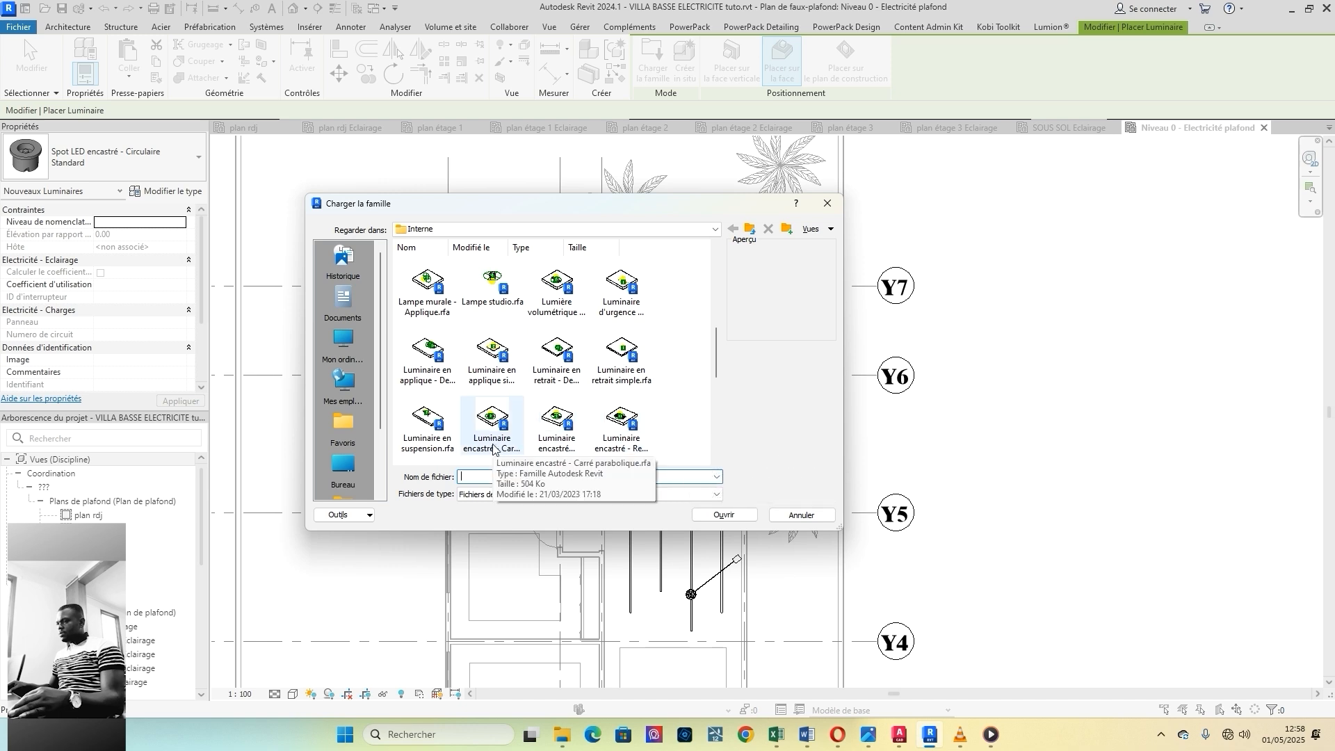
{"action": "left_click", "coordinate": [427, 440]}
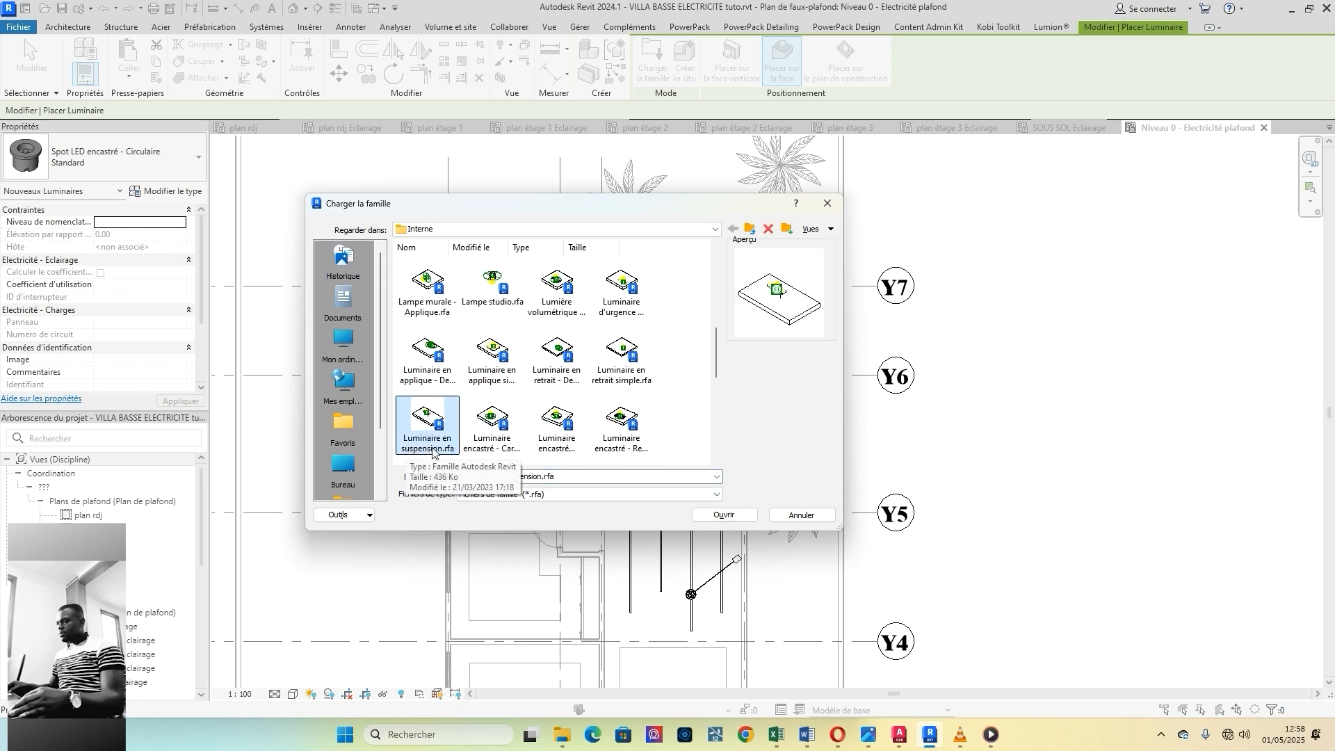
{"action": "scroll", "coordinate": [637, 438], "scroll_direction": "down", "scroll_amount": 1}
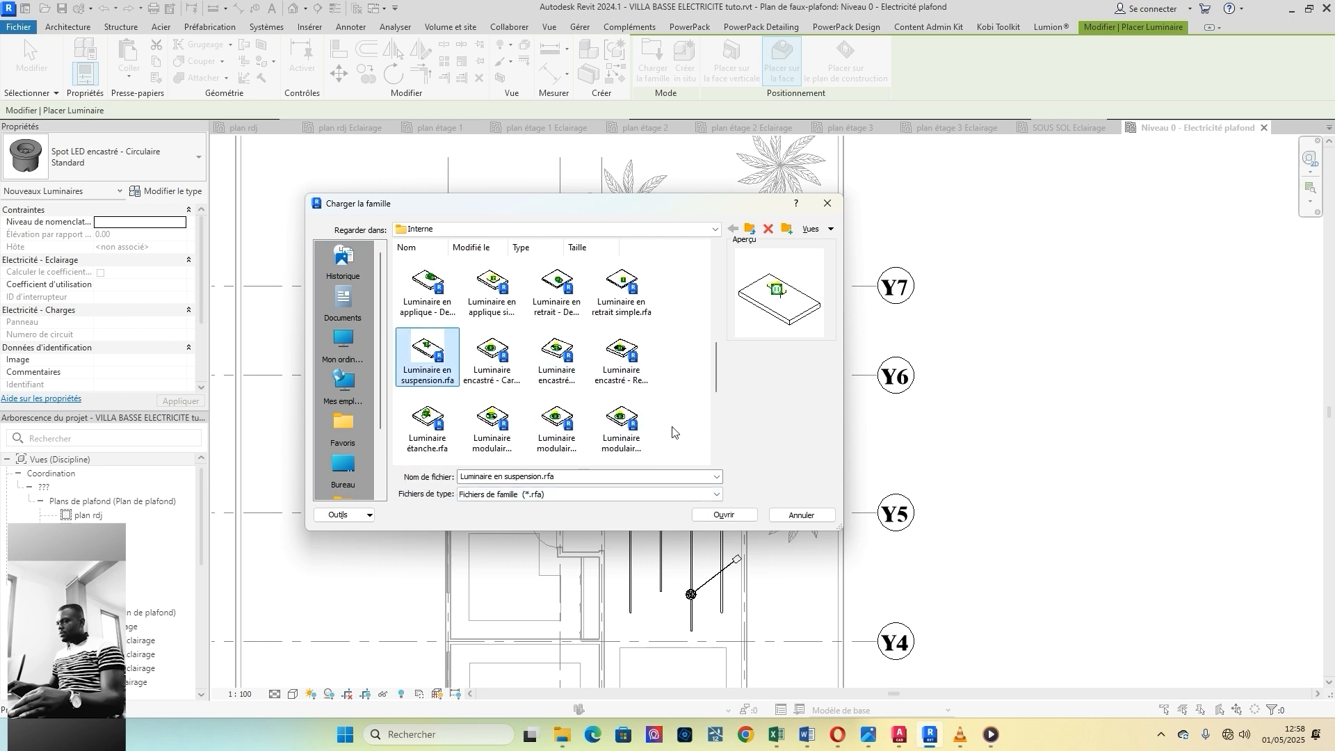
{"action": "scroll", "coordinate": [673, 432], "scroll_direction": "down", "scroll_amount": 1}
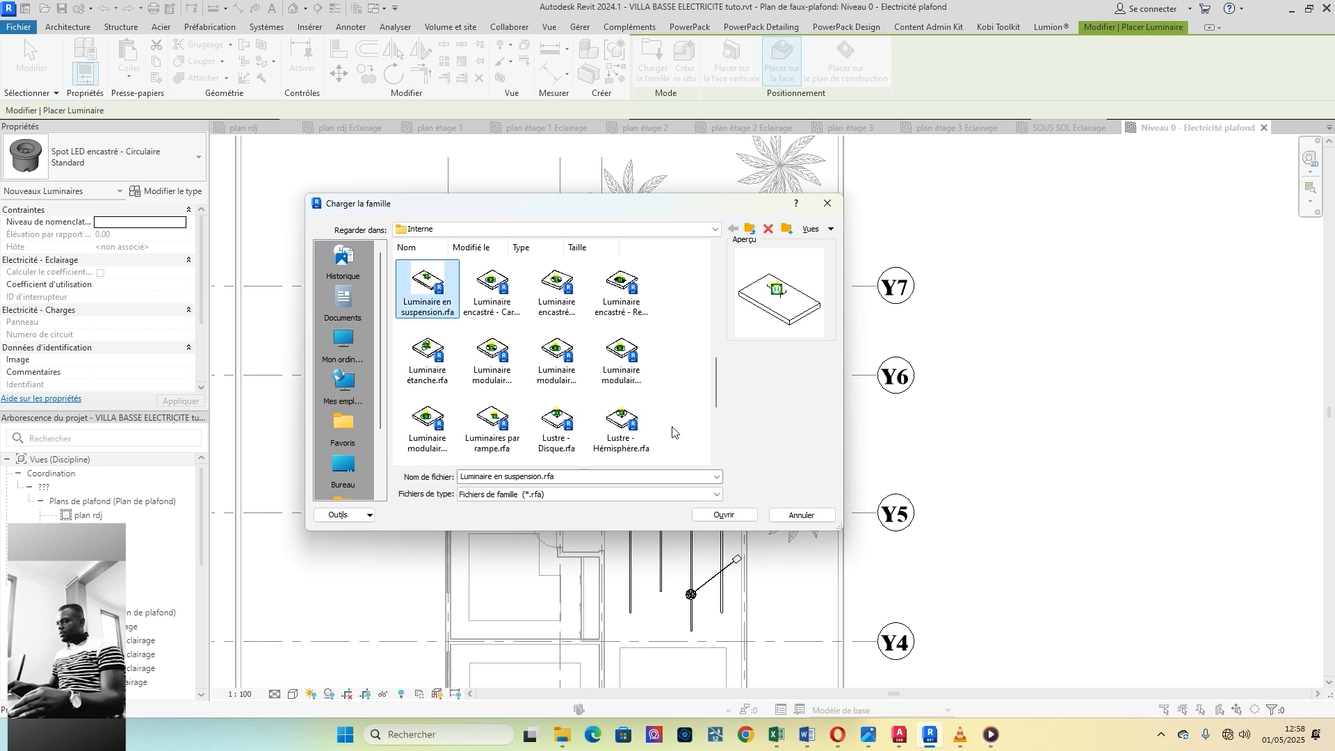
{"action": "left_click", "coordinate": [621, 435]}
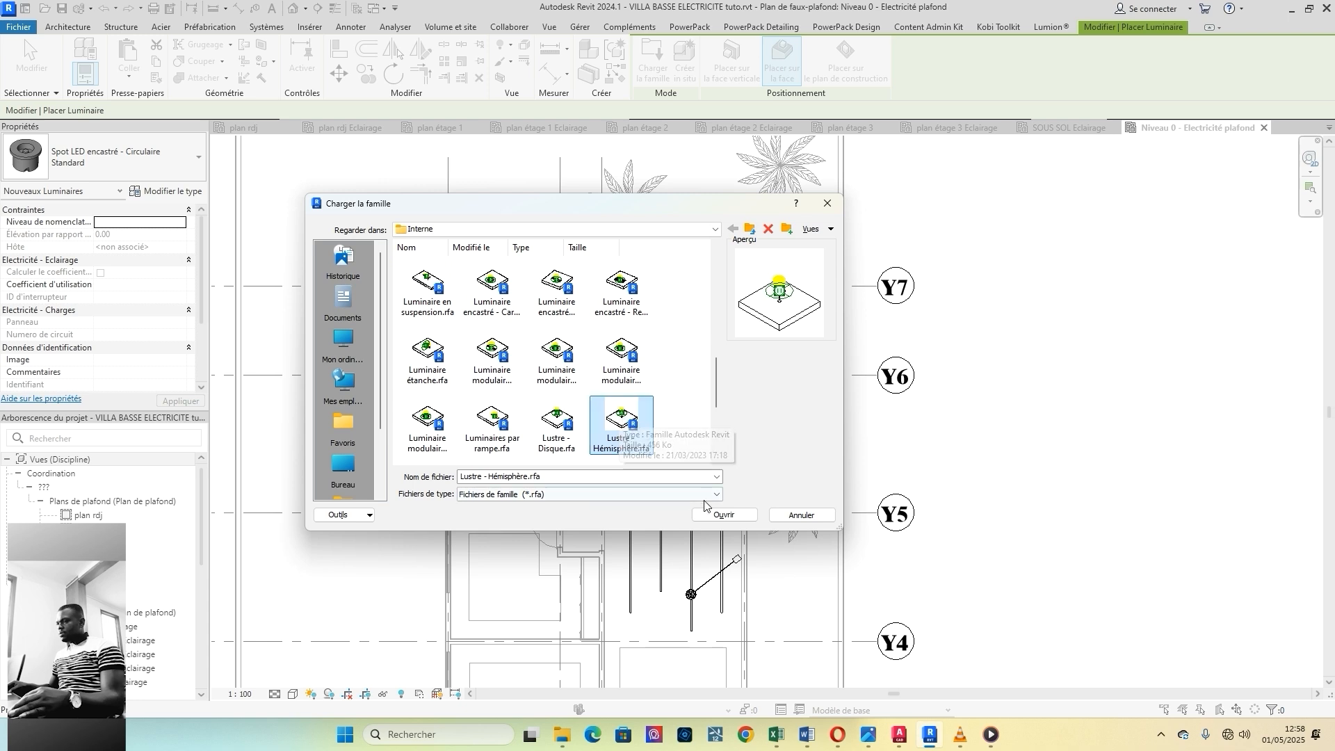
{"action": "left_click", "coordinate": [724, 515]}
Step: Place two Lustre - Hémisphère 100W - 230V chandeliers, one above the other, inside the ceiling rectangle of the large room between Y4 and Y1
{"action": "scroll", "coordinate": [630, 387], "scroll_direction": "down", "scroll_amount": 2}
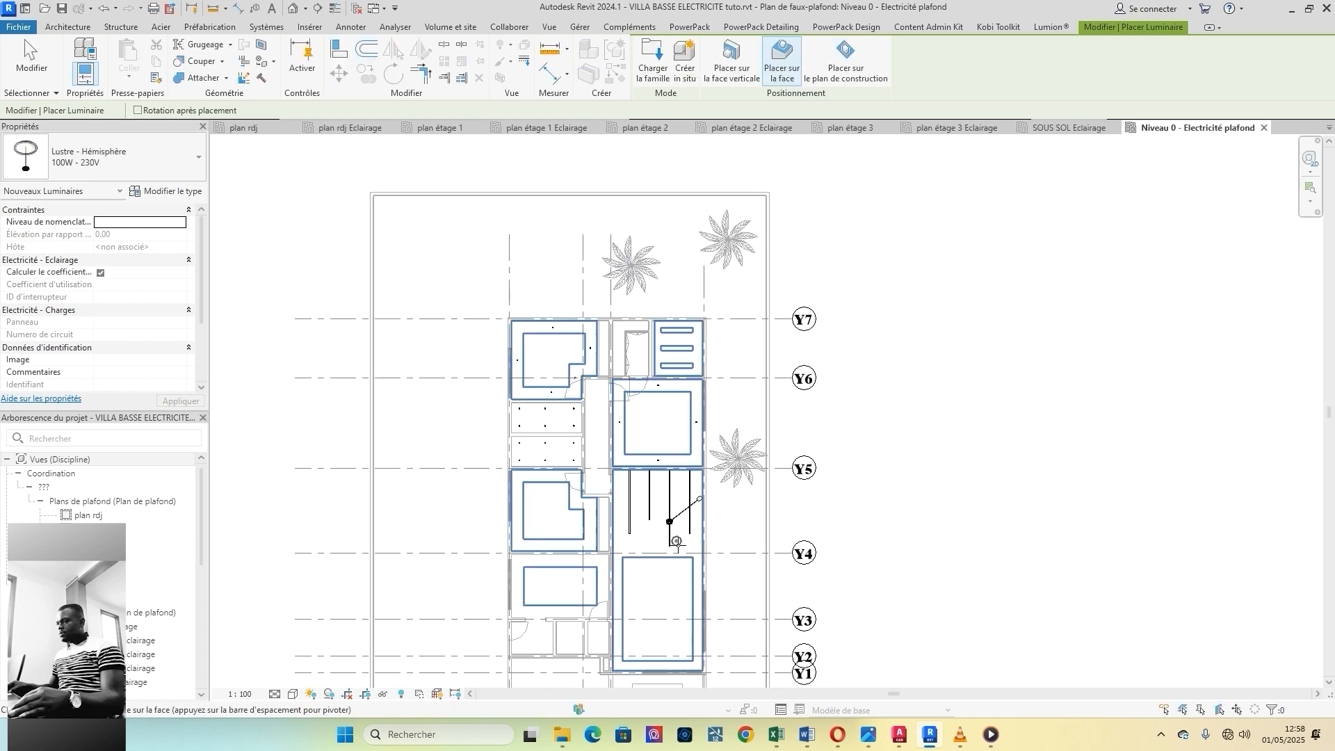
{"action": "scroll", "coordinate": [650, 637], "scroll_direction": "up", "scroll_amount": 4}
{"action": "left_click", "coordinate": [651, 637]}
{"action": "left_click", "coordinate": [650, 481]}
{"action": "scroll", "coordinate": [661, 530], "scroll_direction": "down", "scroll_amount": 1}
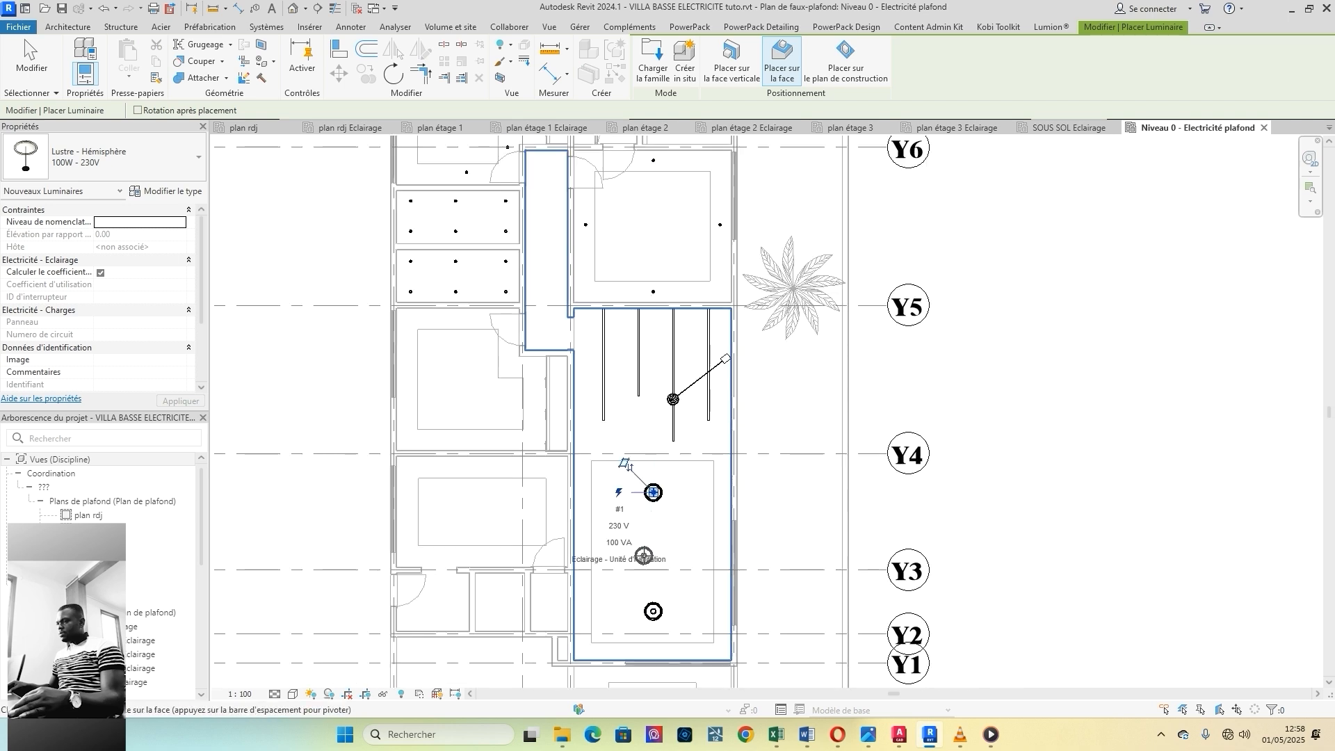
Step: Preview Lustre - Disque.rfa in the Interne folder and load the Plafonnier - Plate ronde.rfa family instead
{"action": "left_click", "coordinate": [660, 77]}
{"action": "scroll", "coordinate": [596, 418], "scroll_direction": "down", "scroll_amount": 3}
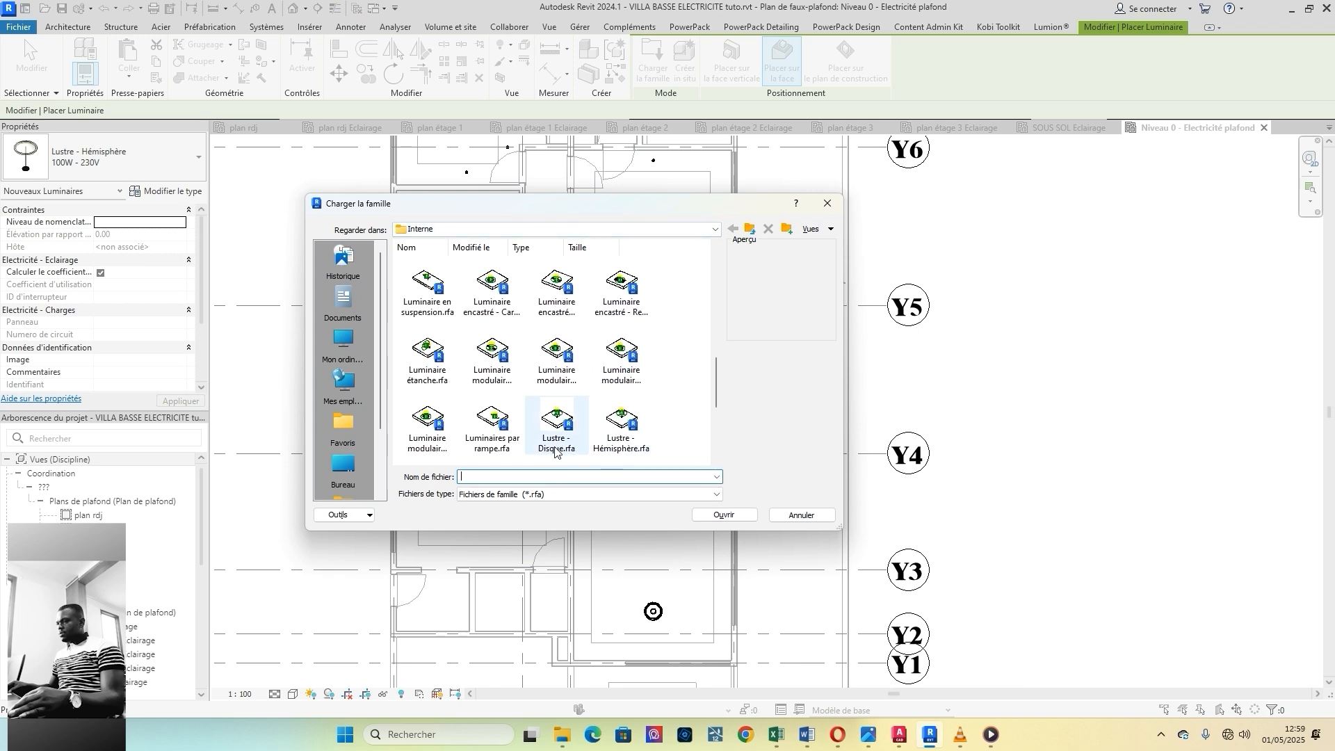
{"action": "left_click", "coordinate": [555, 449]}
{"action": "scroll", "coordinate": [680, 423], "scroll_direction": "down", "scroll_amount": 1}
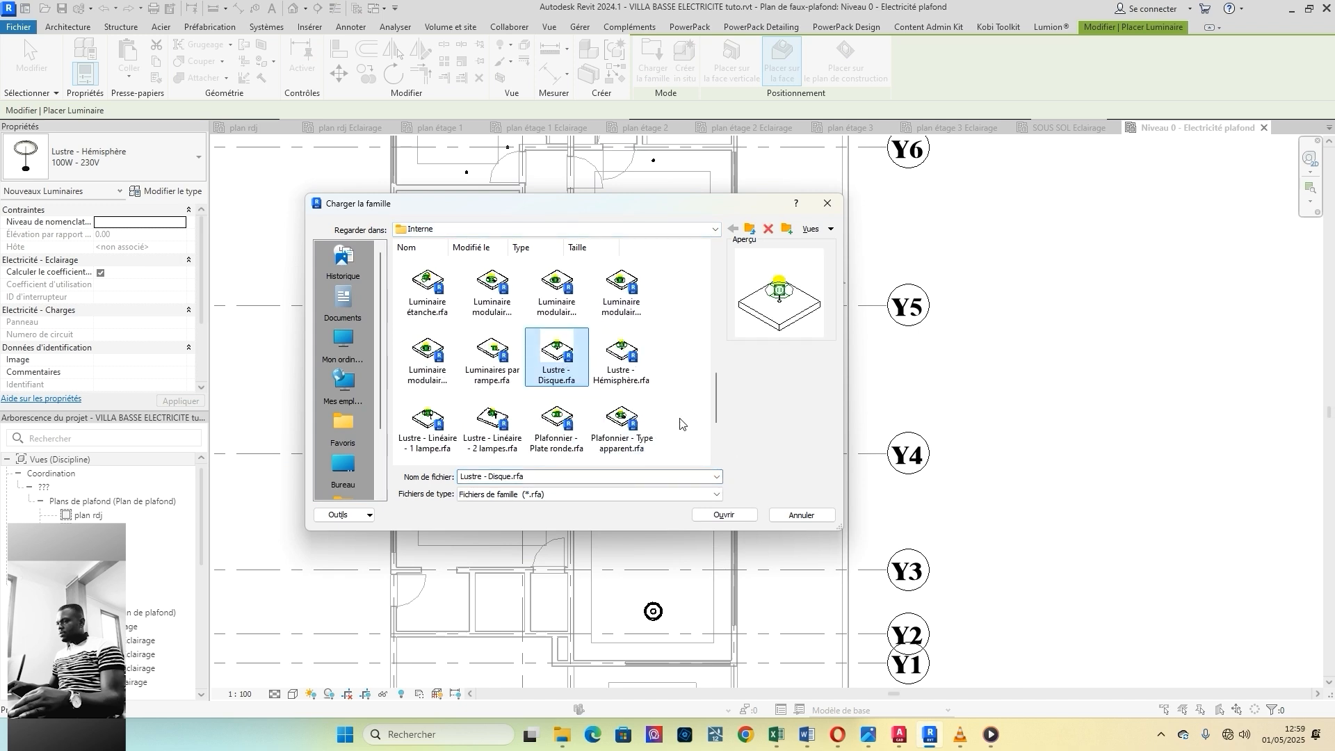
{"action": "left_click", "coordinate": [544, 454]}
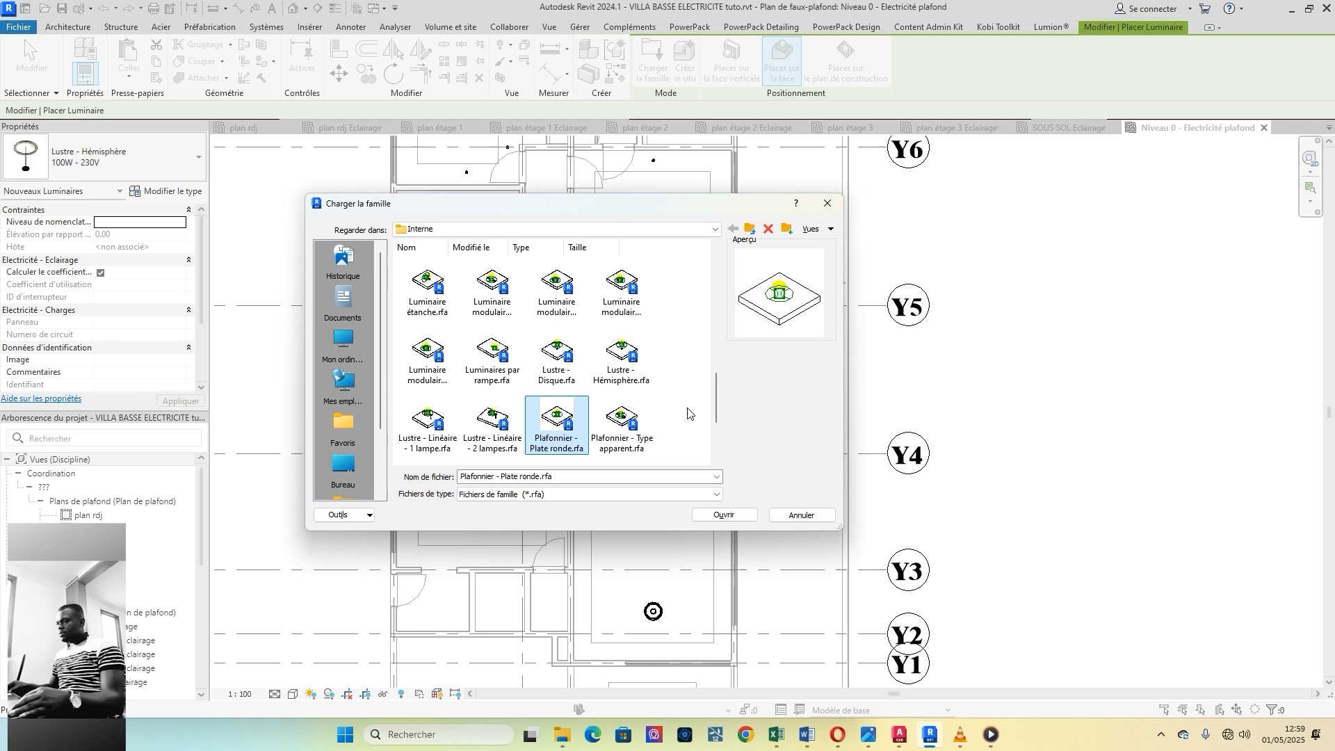
{"action": "scroll", "coordinate": [688, 413], "scroll_direction": "down", "scroll_amount": 1}
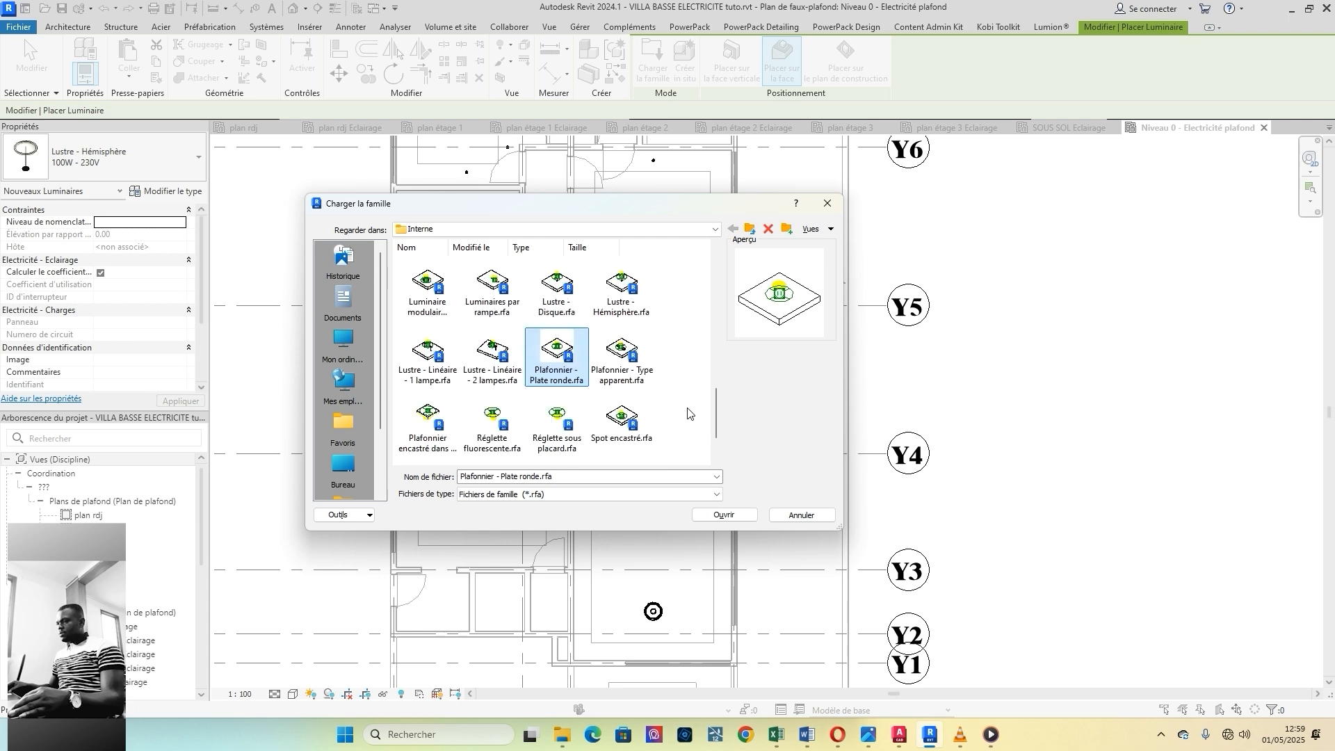
{"action": "left_click", "coordinate": [724, 516]}
Step: Place one Plafonnier - Plate ronde 60W - 230V in the center of the room between Y3 and Y4 and one in the notched-ceiling room above it
{"action": "scroll", "coordinate": [503, 497], "scroll_direction": "down", "scroll_amount": 1}
{"action": "scroll", "coordinate": [504, 497], "scroll_direction": "up", "scroll_amount": 1}
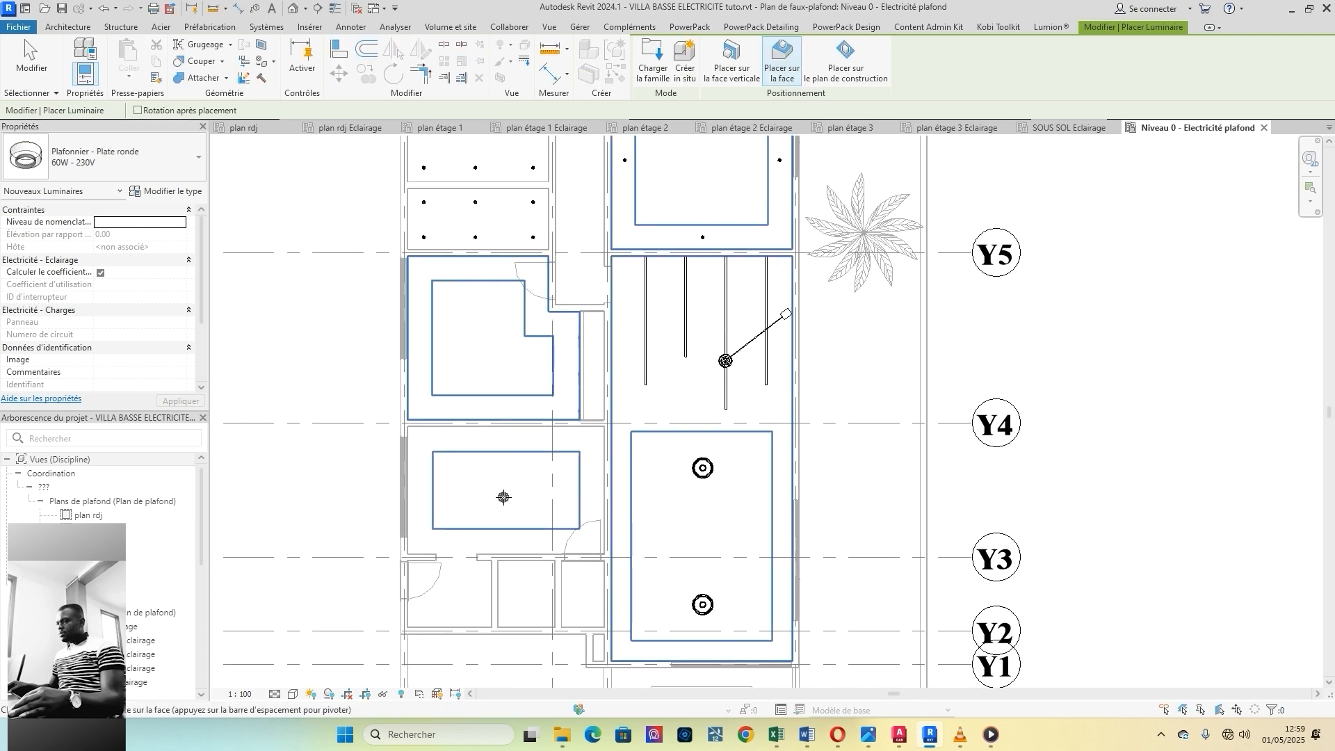
{"action": "scroll", "coordinate": [503, 497], "scroll_direction": "up", "scroll_amount": 1}
{"action": "left_click", "coordinate": [508, 486]}
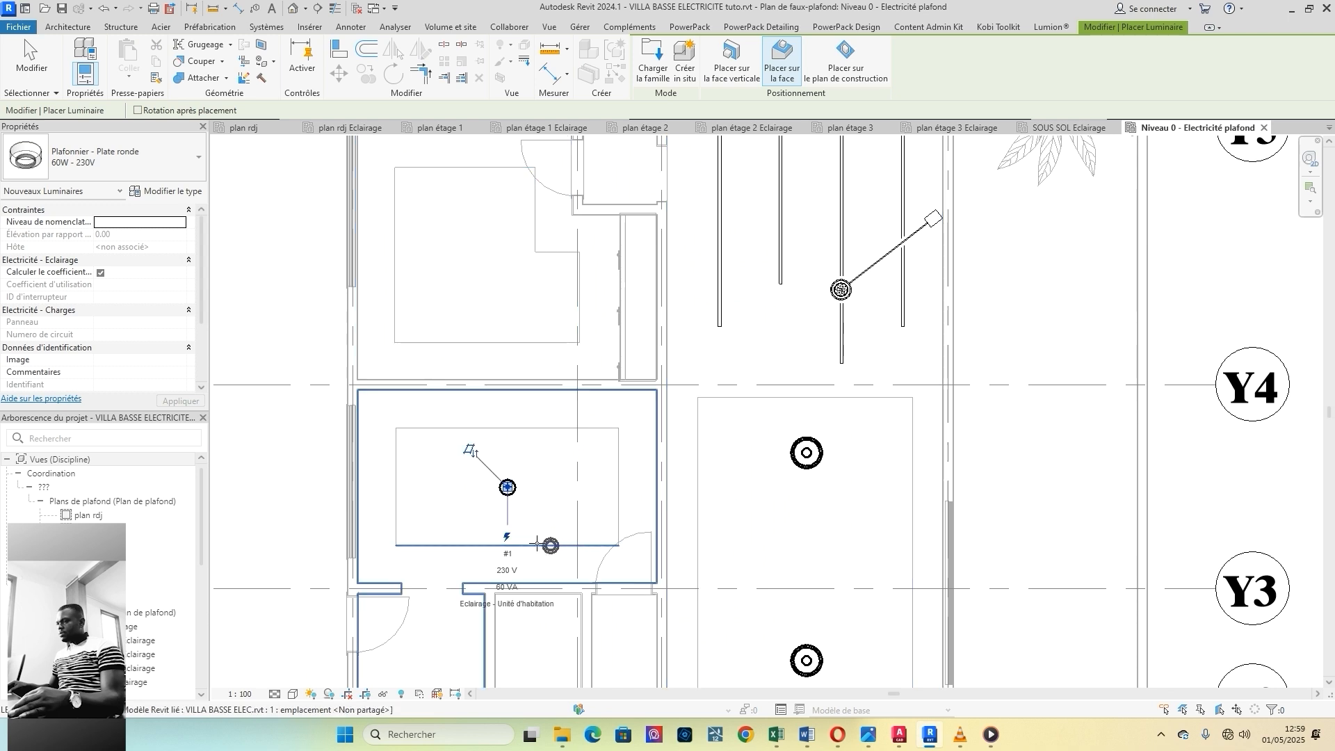
{"action": "scroll", "coordinate": [536, 545], "scroll_direction": "down", "scroll_amount": 1}
{"action": "left_click", "coordinate": [480, 323]}
Step: Place one round ceiling light centrally in the notched-ceiling room below Y7 and one in the large room between Y5 and Y6, and end placement
{"action": "scroll", "coordinate": [483, 323], "scroll_direction": "down", "scroll_amount": 3}
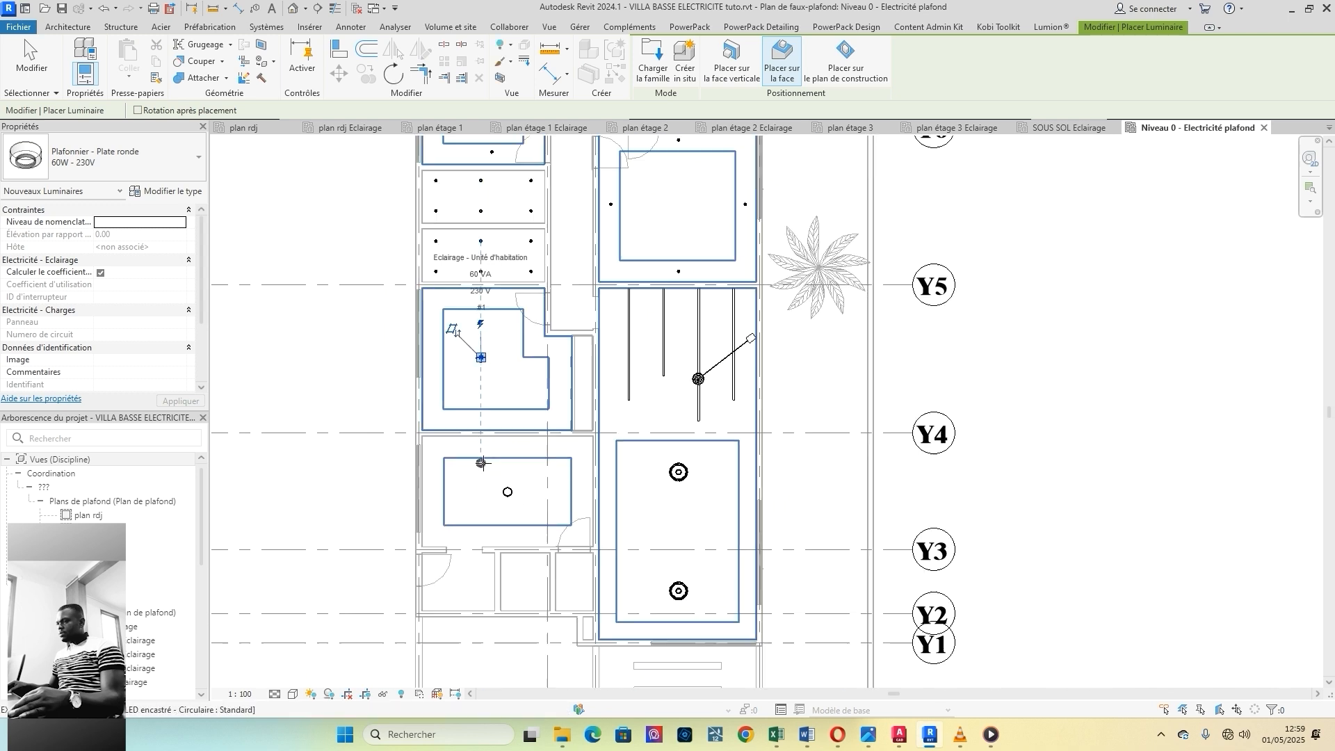
{"action": "scroll", "coordinate": [497, 241], "scroll_direction": "up", "scroll_amount": 3}
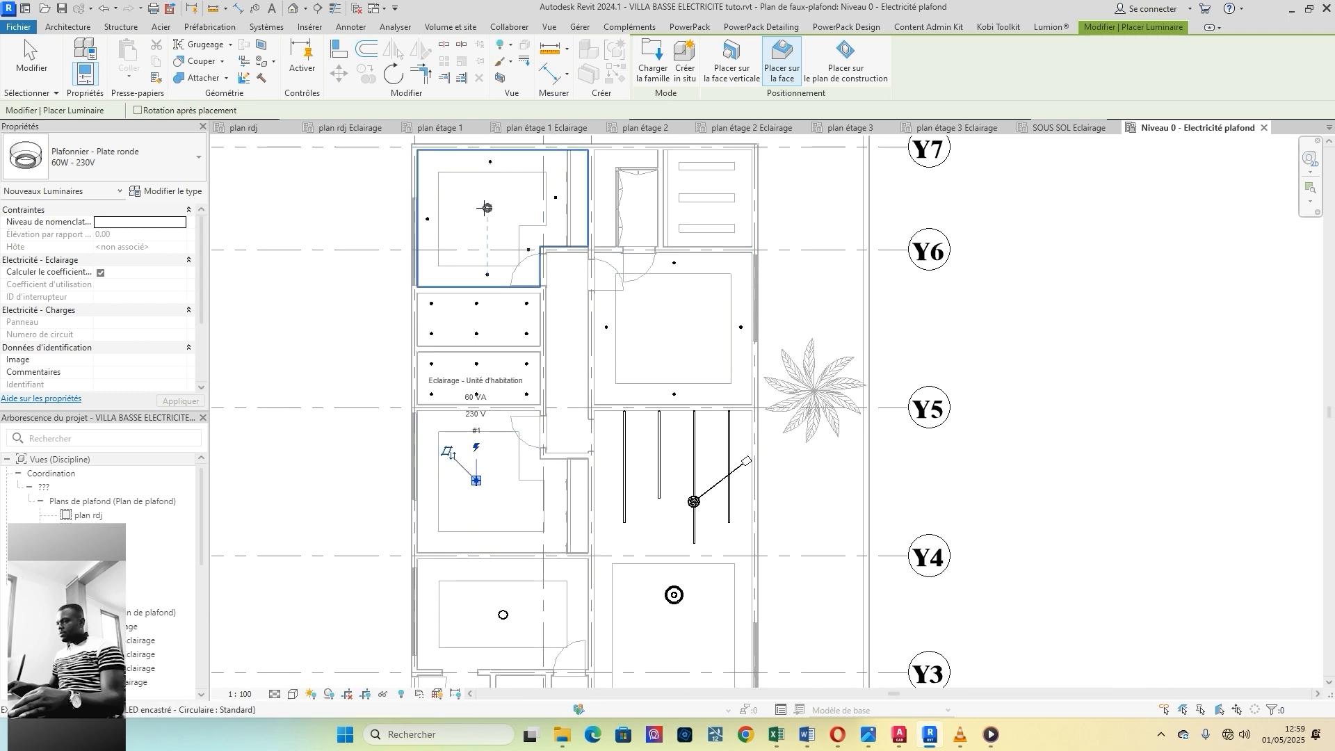
{"action": "left_click", "coordinate": [487, 208]}
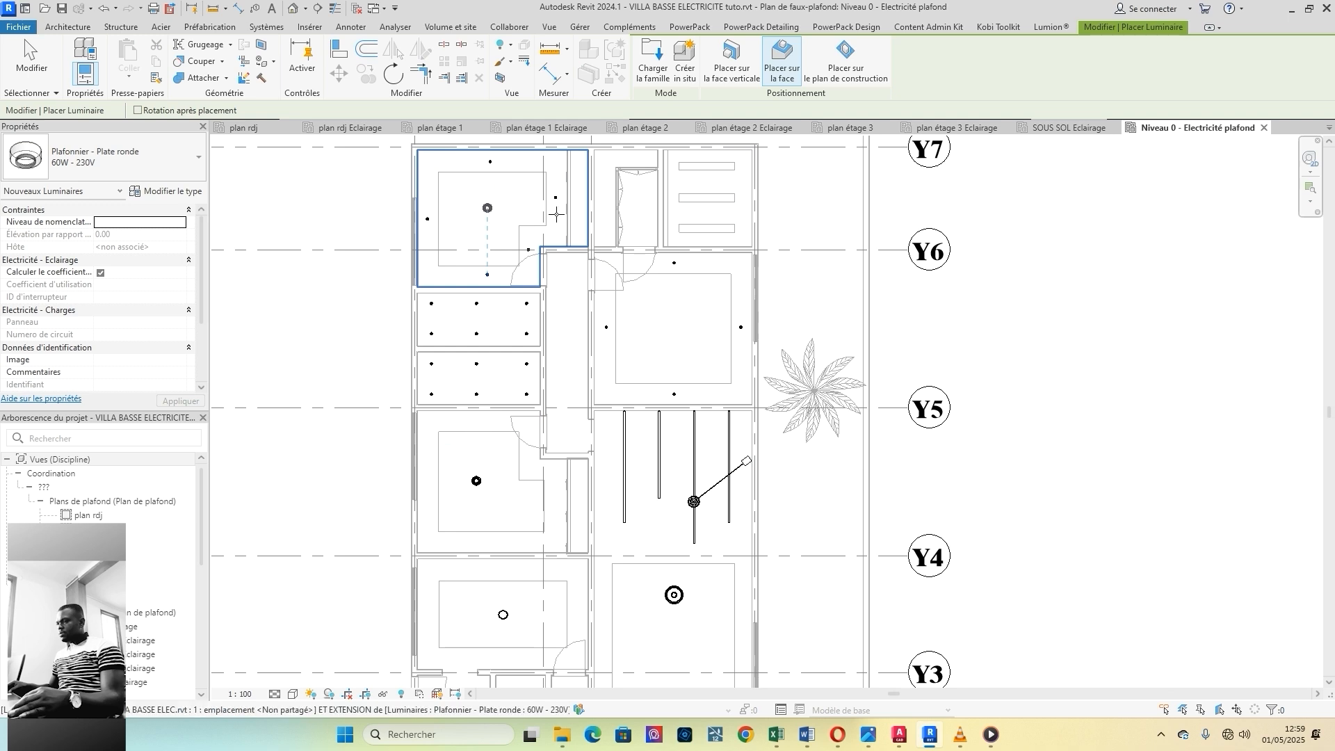
{"action": "left_click", "coordinate": [657, 332]}
{"action": "scroll", "coordinate": [639, 320], "scroll_direction": "down", "scroll_amount": 3}
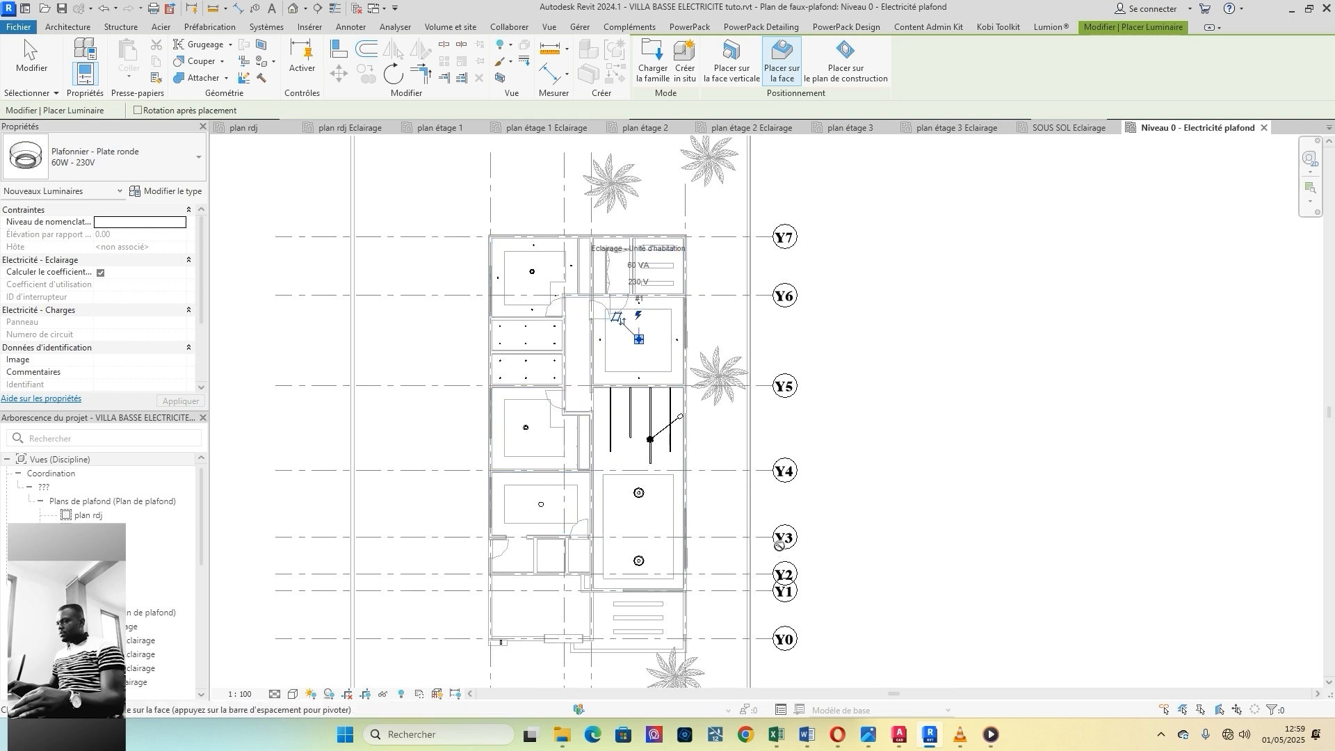
{"action": "scroll", "coordinate": [730, 567], "scroll_direction": "up", "scroll_amount": 1}
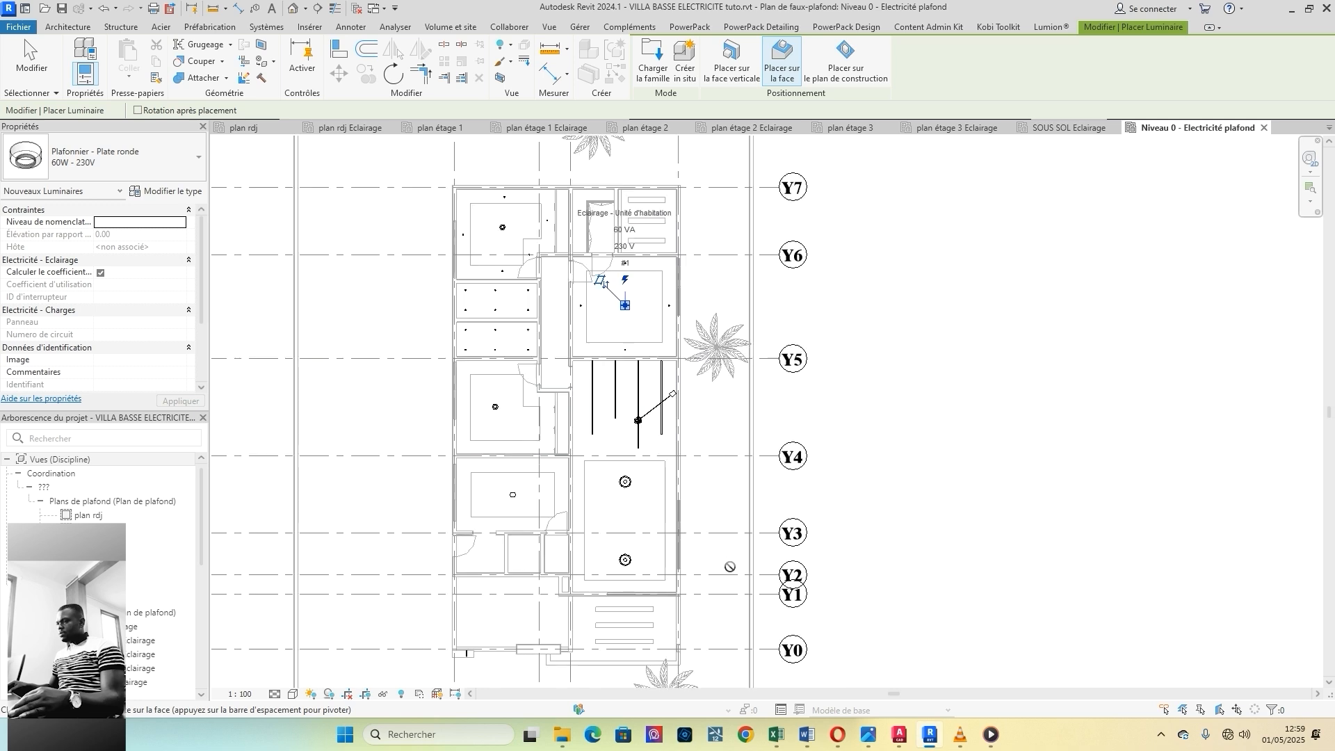
{"action": "left_click", "coordinate": [32, 59]}
Step: Start placing an Éclairage device on the Niveau 0 - Eclairage floor plan and review the available Systeme d'allumage types
{"action": "mouse_move", "coordinate": [470, 587]}
{"action": "middle_mouse_down"}
{"action": "mouse_move", "coordinate": [571, 591]}
{"action": "mouse_move", "coordinate": [497, 576]}
{"action": "middle_mouse_up"}
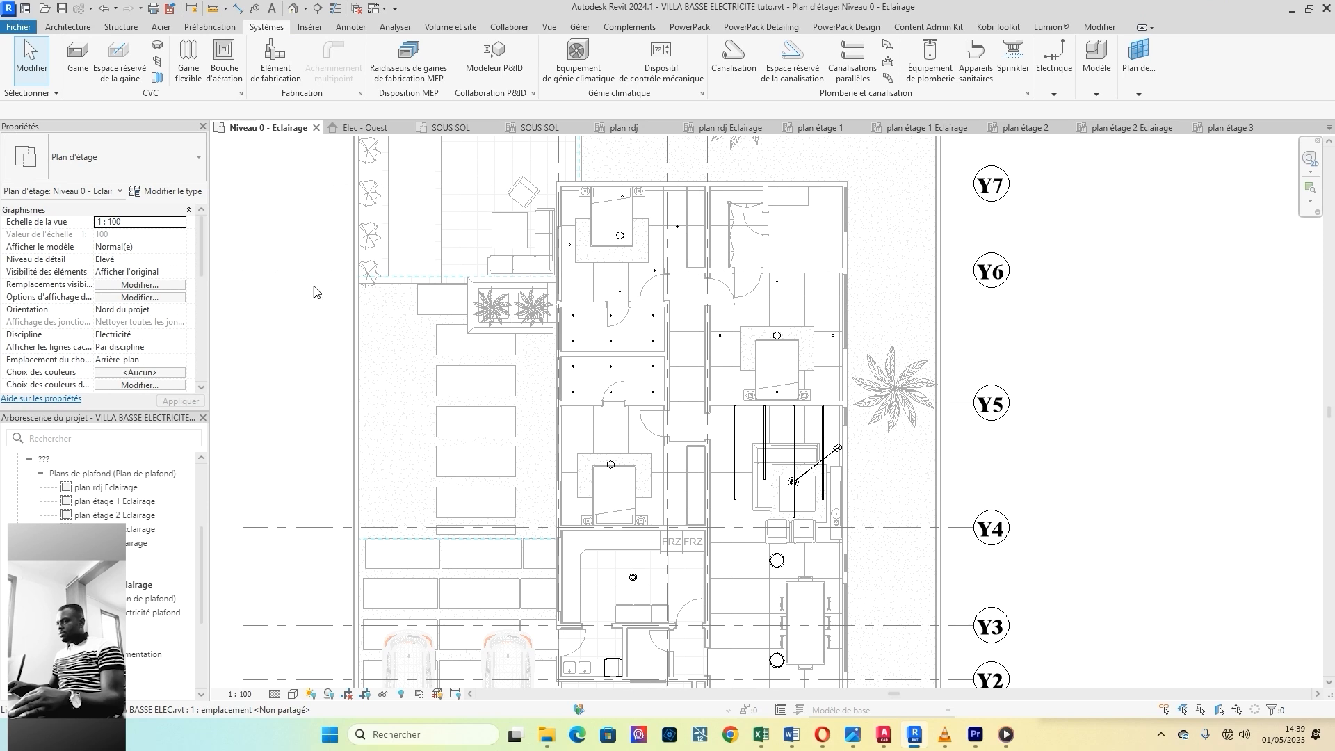
{"action": "scroll", "coordinate": [583, 427], "scroll_direction": "down", "scroll_amount": 3}
{"action": "scroll", "coordinate": [695, 605], "scroll_direction": "up", "scroll_amount": 4}
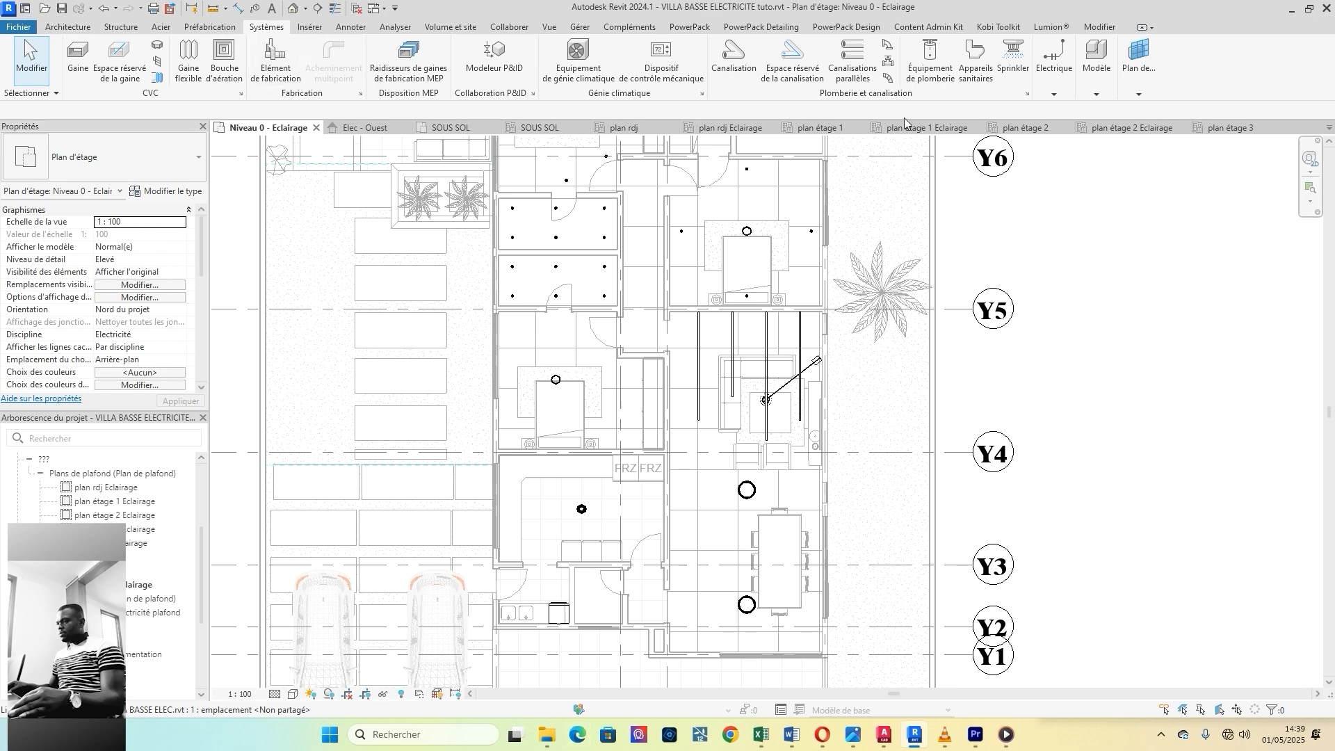
{"action": "left_click", "coordinate": [1055, 94]}
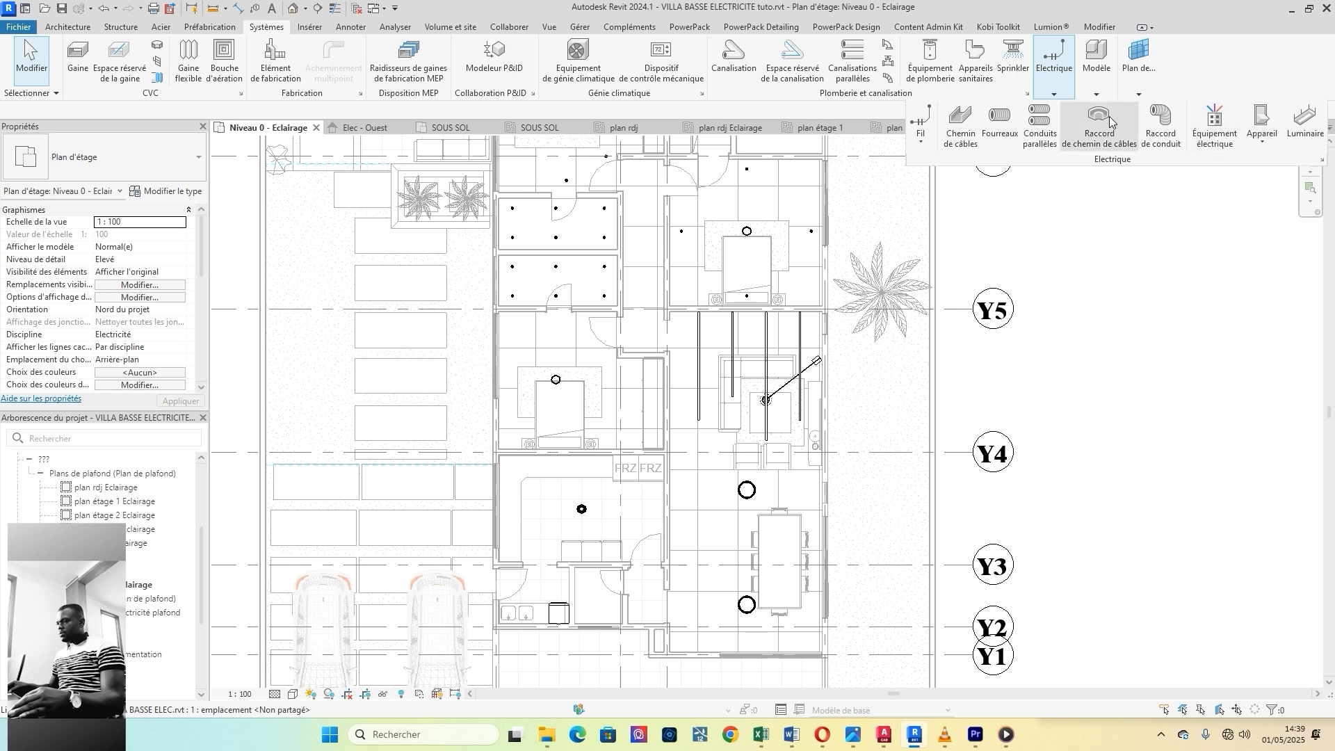
{"action": "left_click", "coordinate": [1260, 143]}
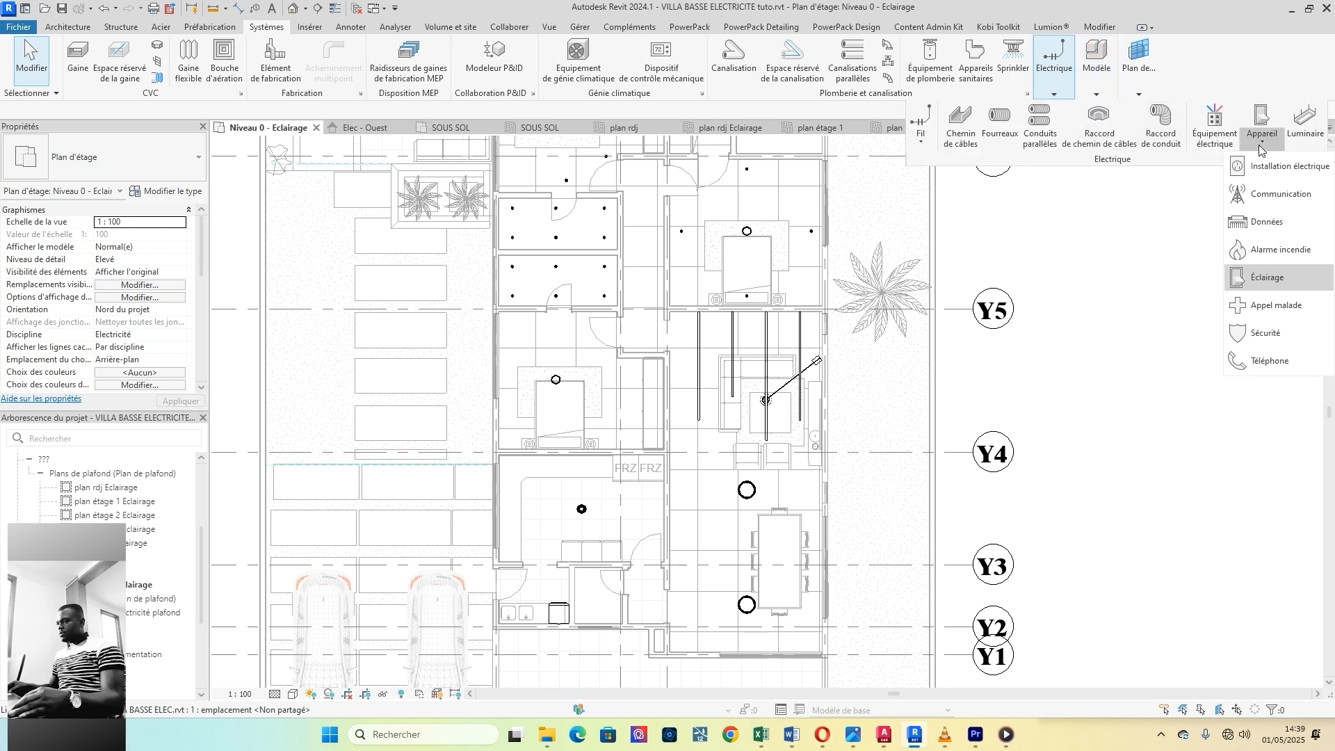
{"action": "left_click", "coordinate": [1282, 278]}
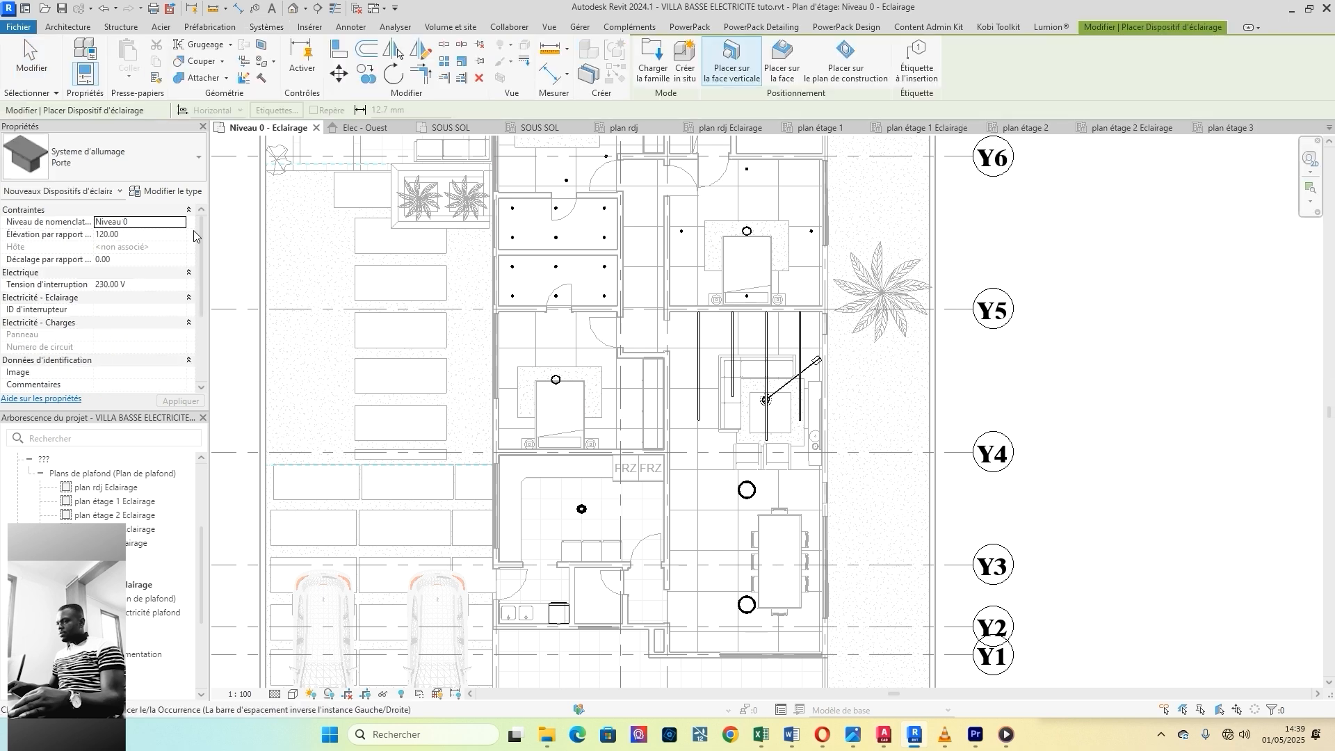
{"action": "left_click", "coordinate": [189, 164]}
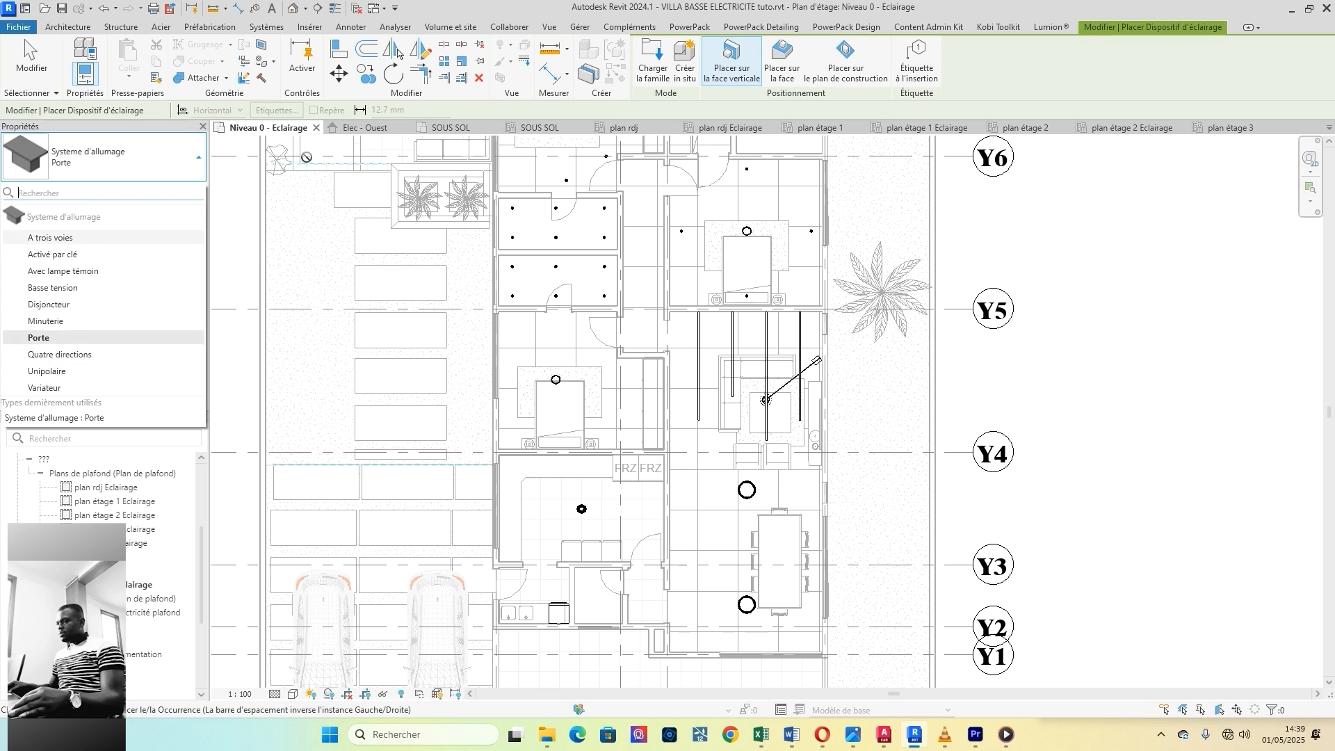
Step: Browse the Interne and Externe folders of the MEP Electrique Eclairage library for a suitable switch family
{"action": "left_click", "coordinate": [655, 69]}
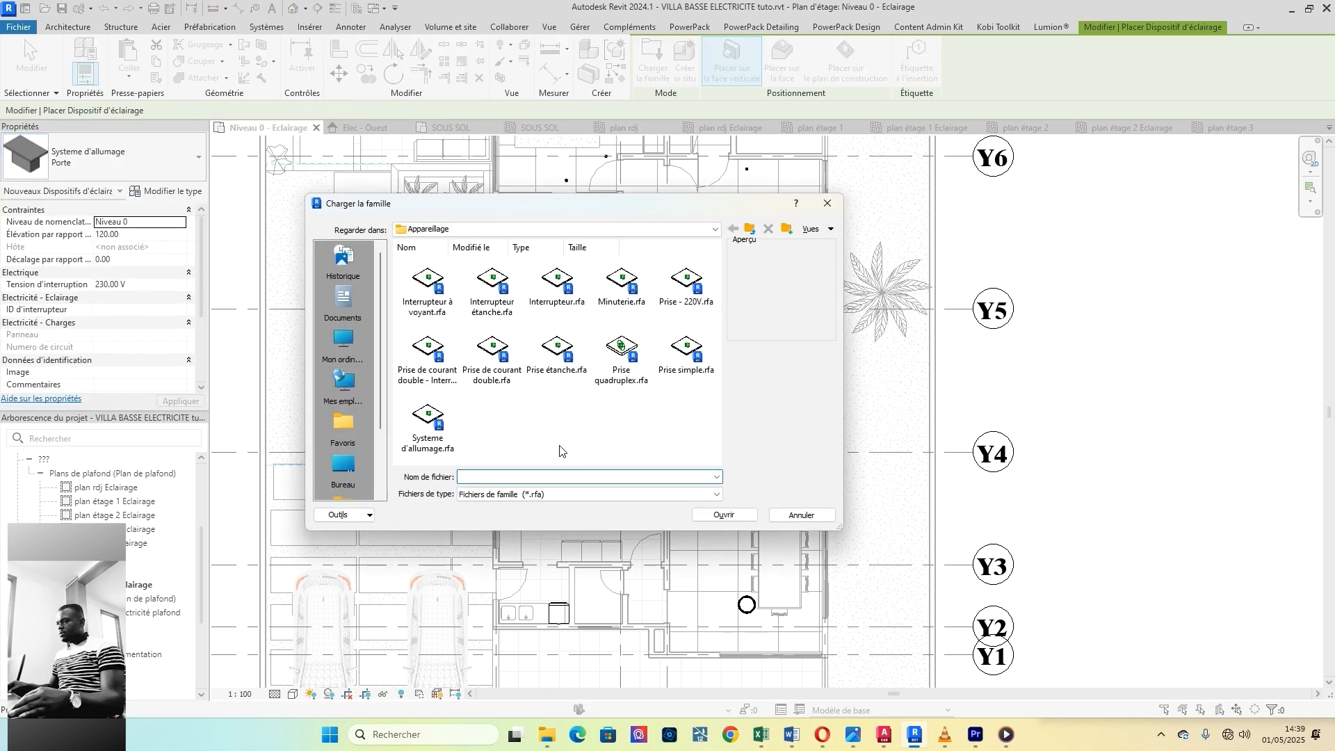
{"action": "left_click", "coordinate": [713, 229]}
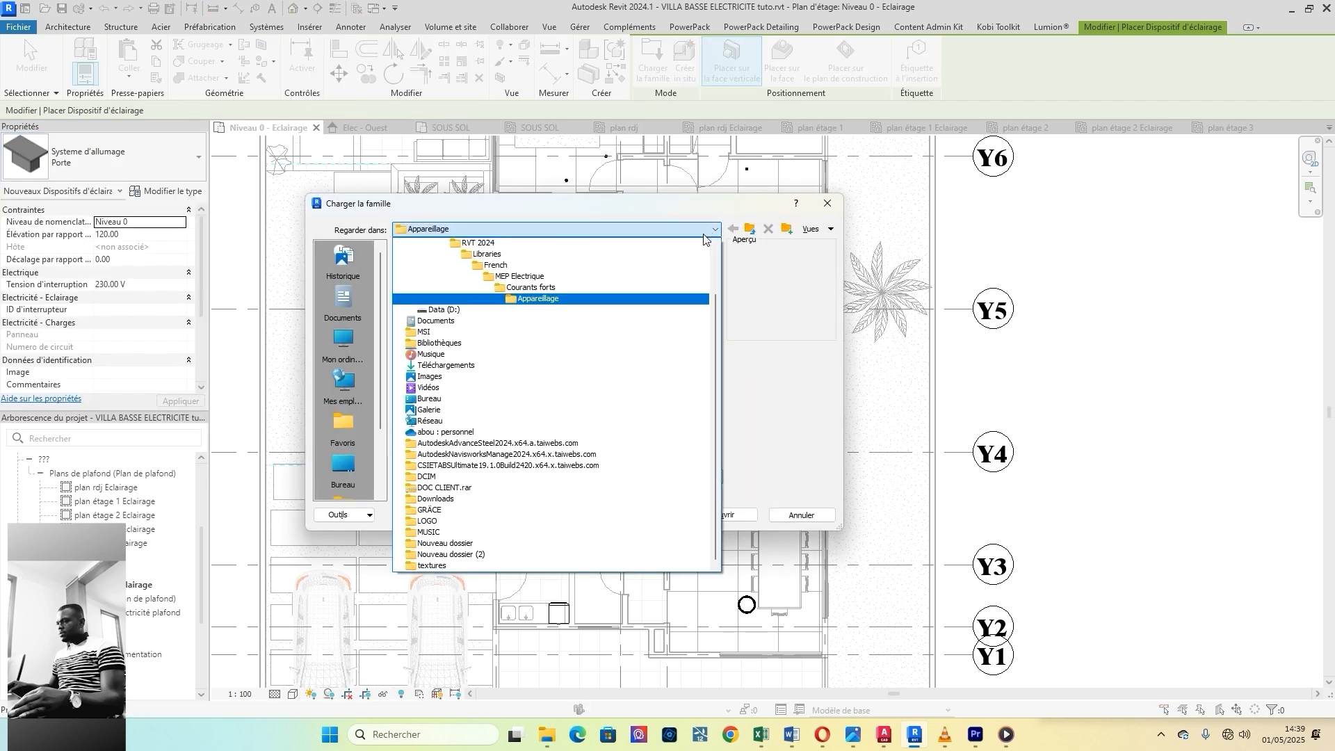
{"action": "left_click", "coordinate": [546, 276]}
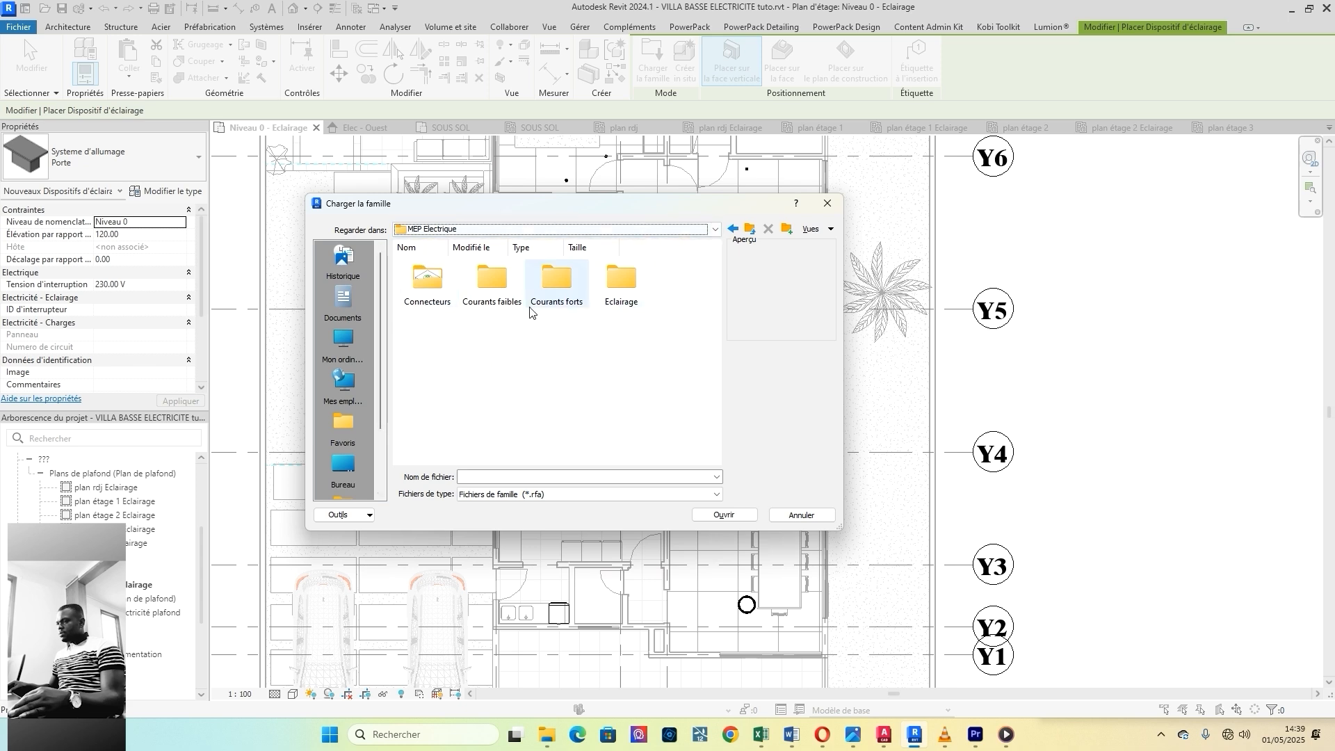
{"action": "double_click", "coordinate": [621, 285]}
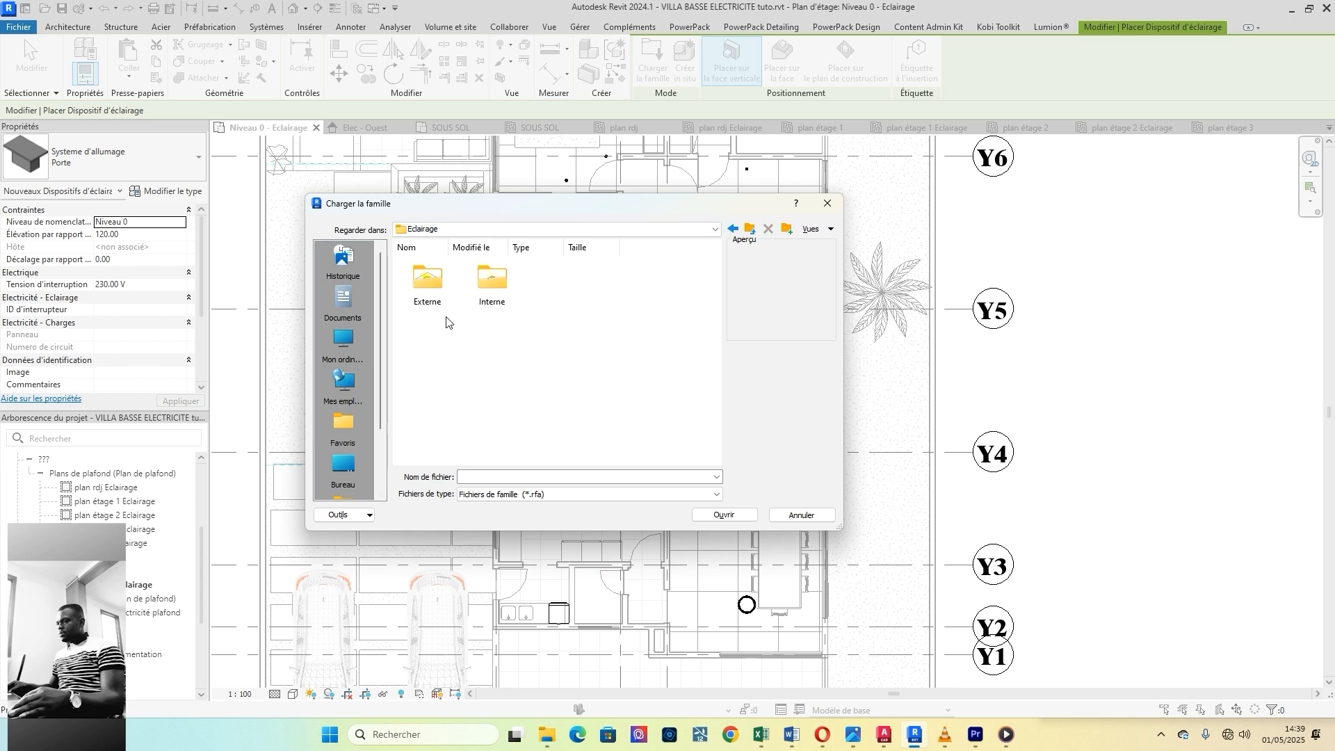
{"action": "double_click", "coordinate": [491, 285]}
{"action": "scroll", "coordinate": [576, 355], "scroll_direction": "down", "scroll_amount": 5}
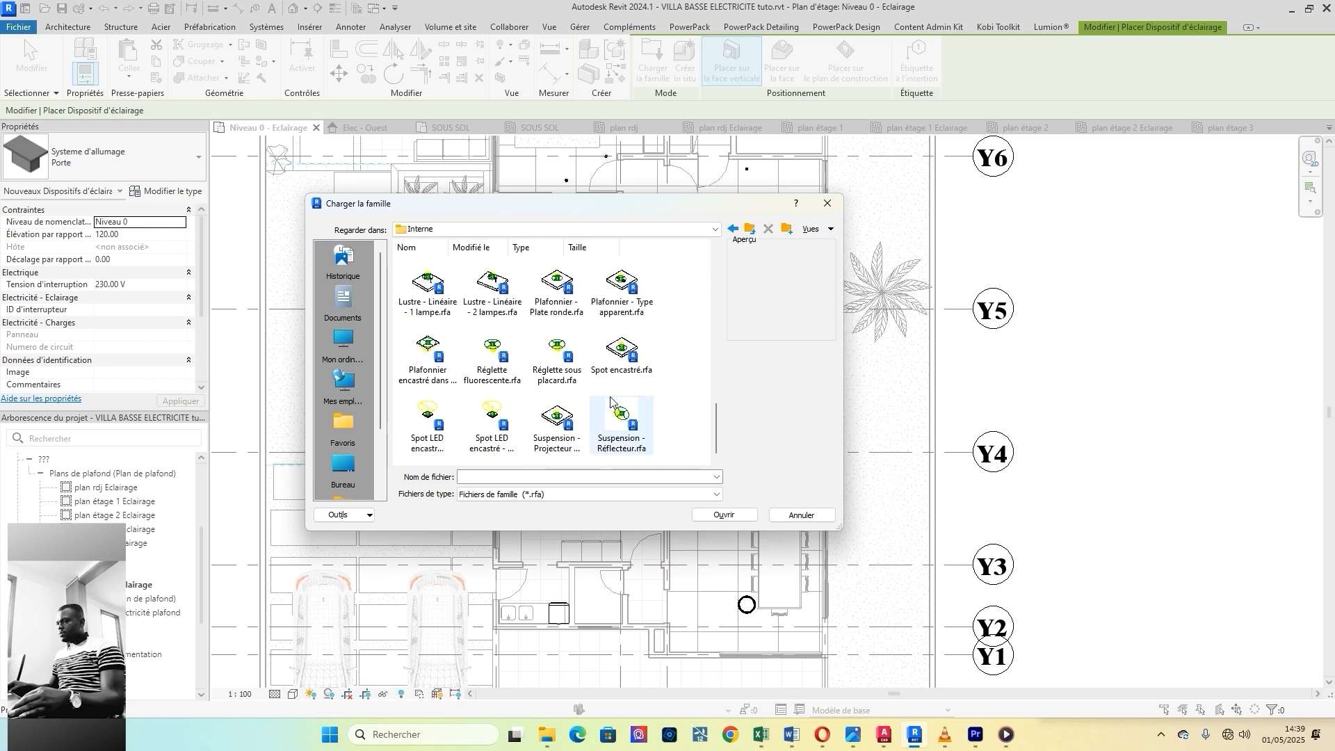
{"action": "scroll", "coordinate": [610, 400], "scroll_direction": "up", "scroll_amount": 2}
{"action": "left_click", "coordinate": [732, 228]}
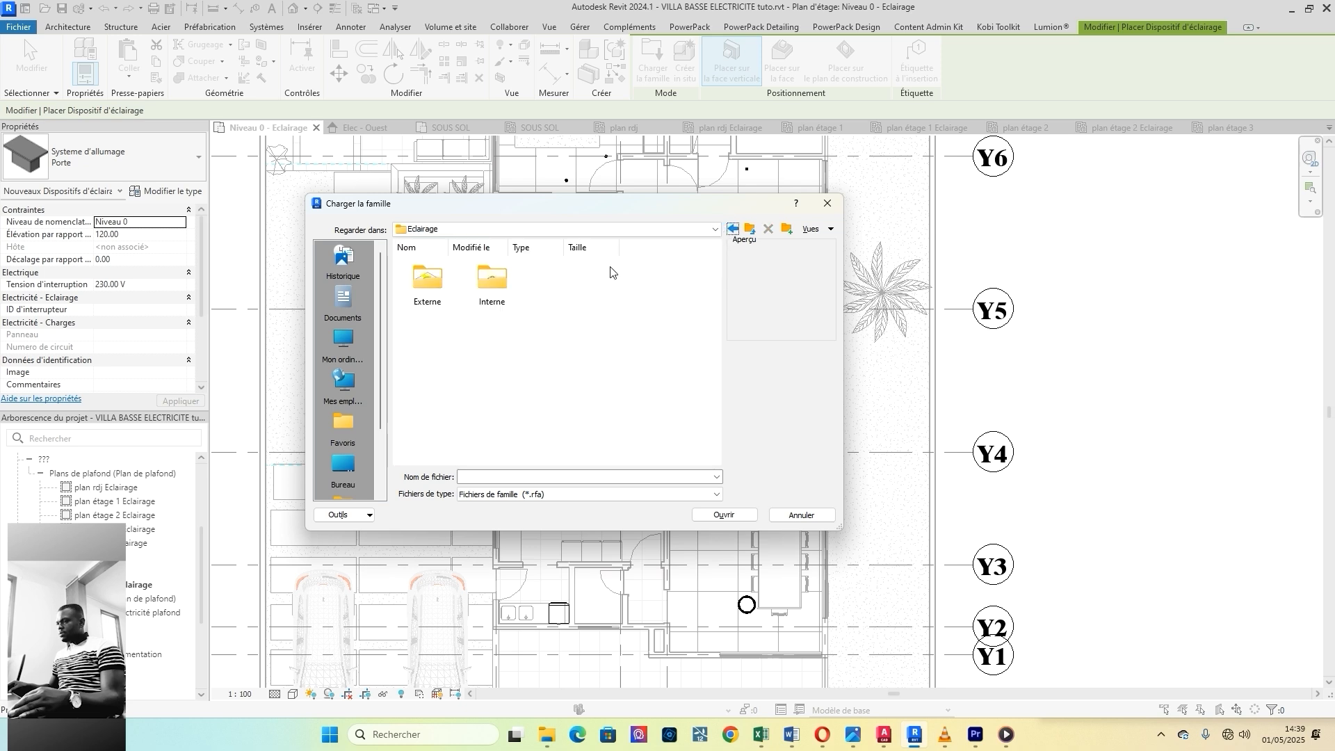
{"action": "double_click", "coordinate": [446, 286]}
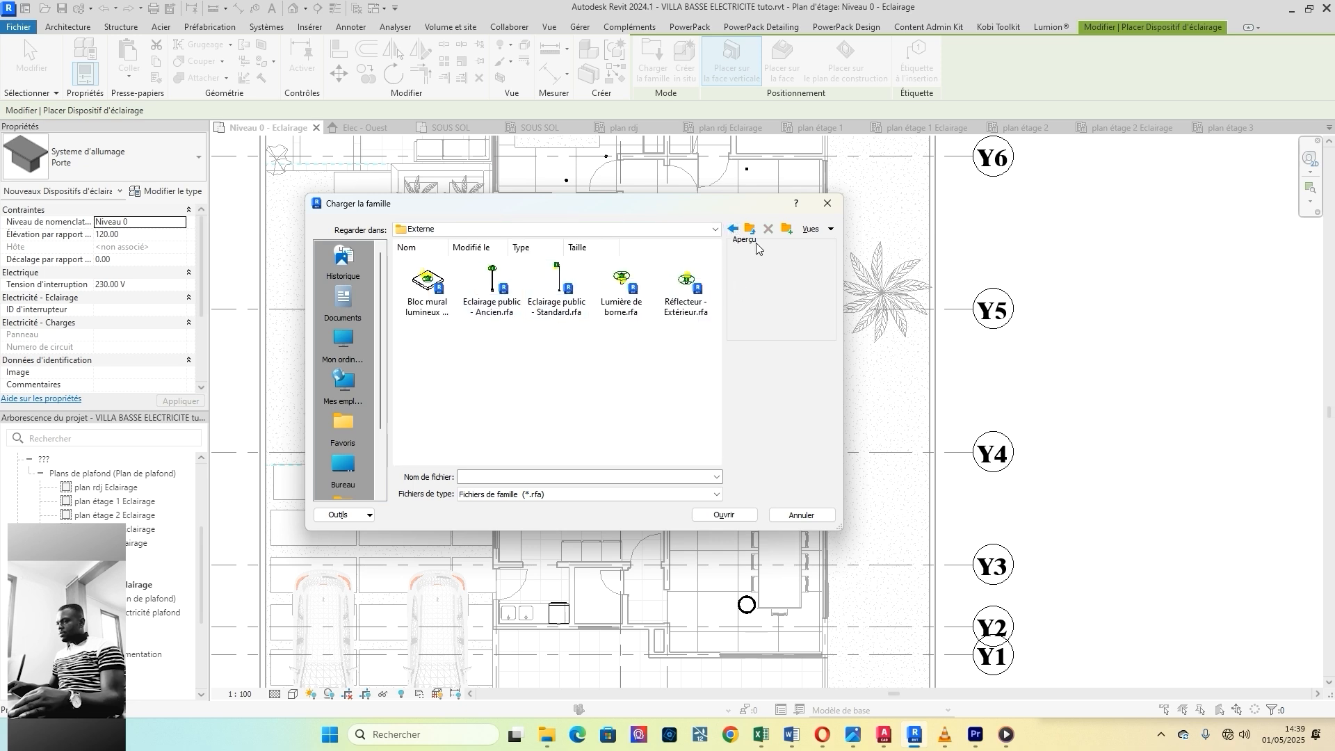
{"action": "left_click", "coordinate": [732, 229]}
{"action": "left_click", "coordinate": [734, 229]}
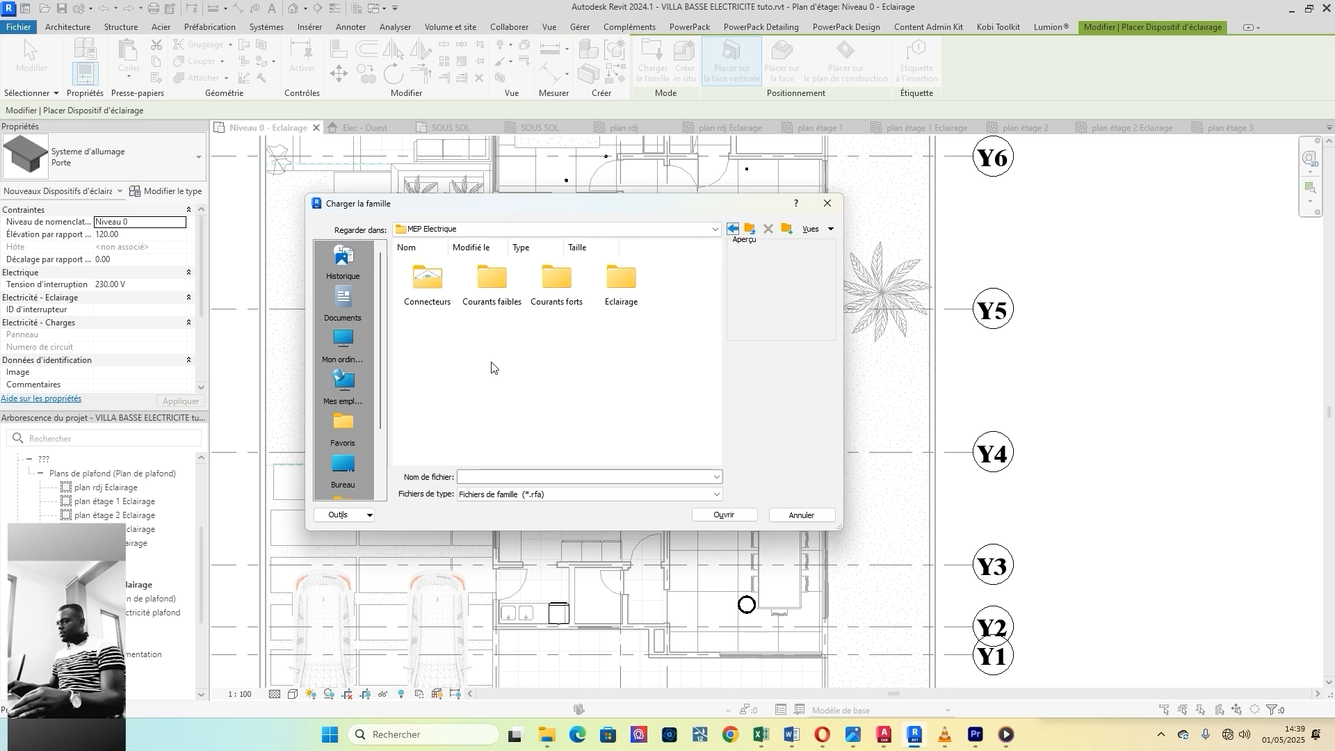
Step: Load the Interrupteur bipolaire.rfa family from the Courants forts folder Terminaux - Appareils industriels
{"action": "double_click", "coordinate": [567, 301]}
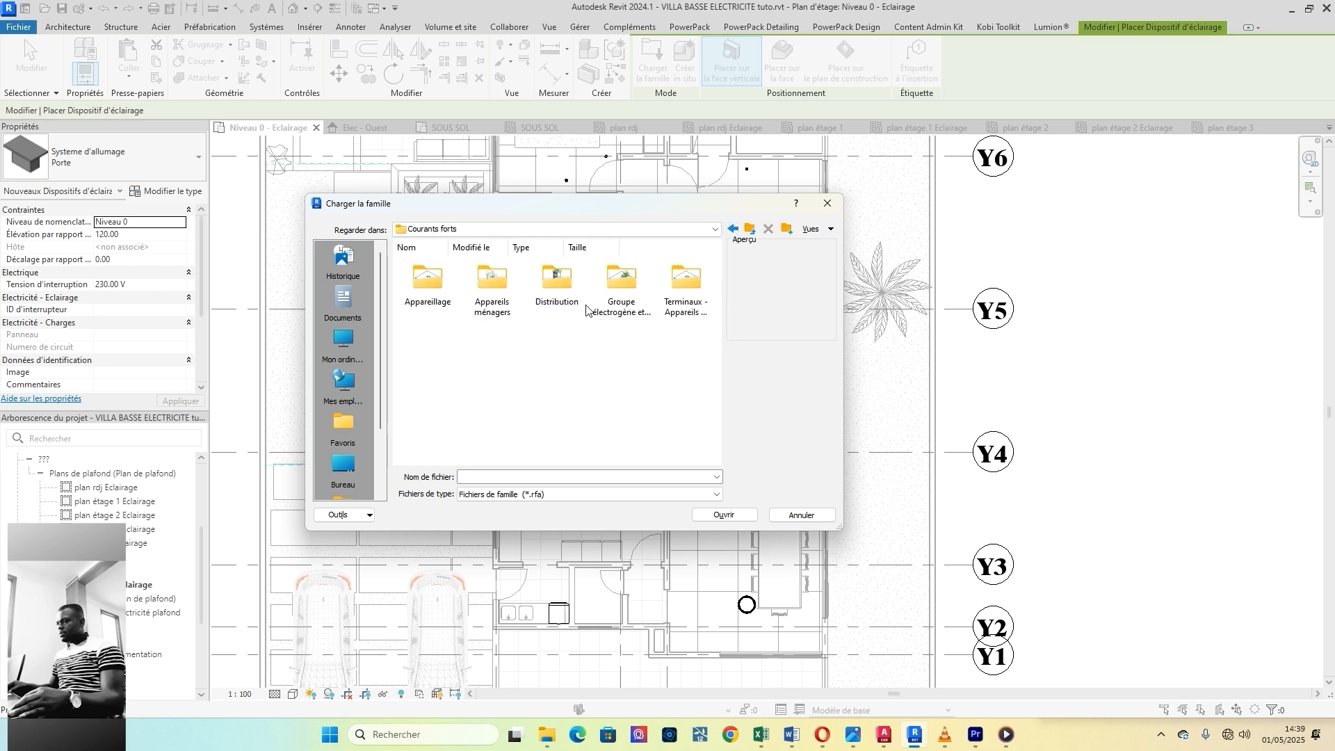
{"action": "double_click", "coordinate": [678, 313]}
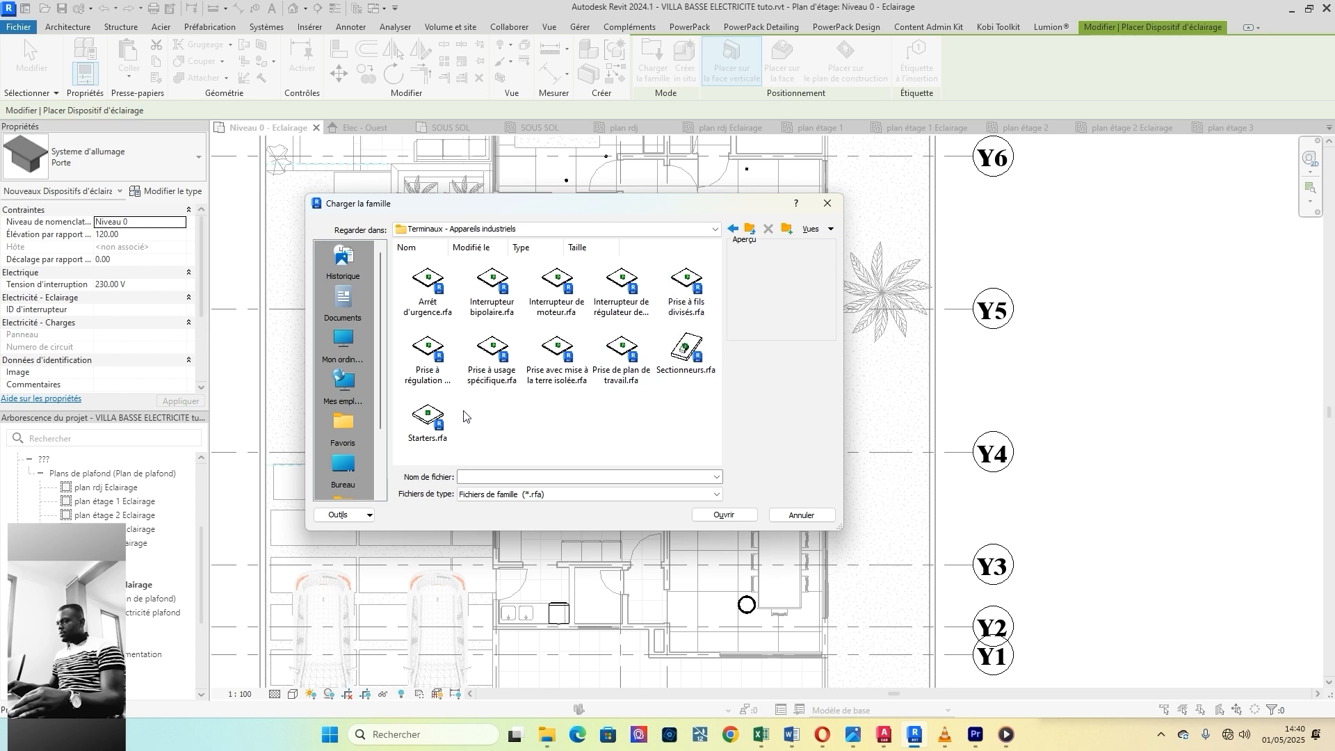
{"action": "left_click", "coordinate": [490, 312]}
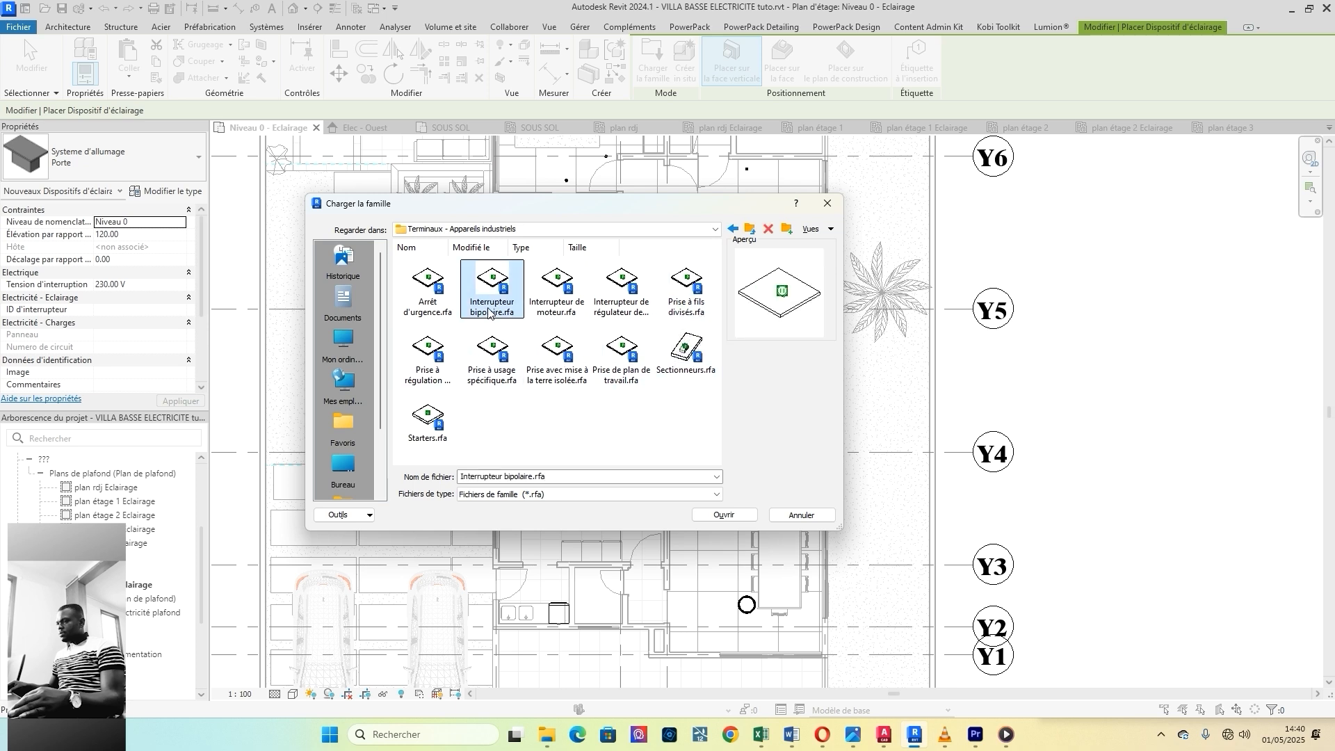
{"action": "left_click", "coordinate": [703, 516]}
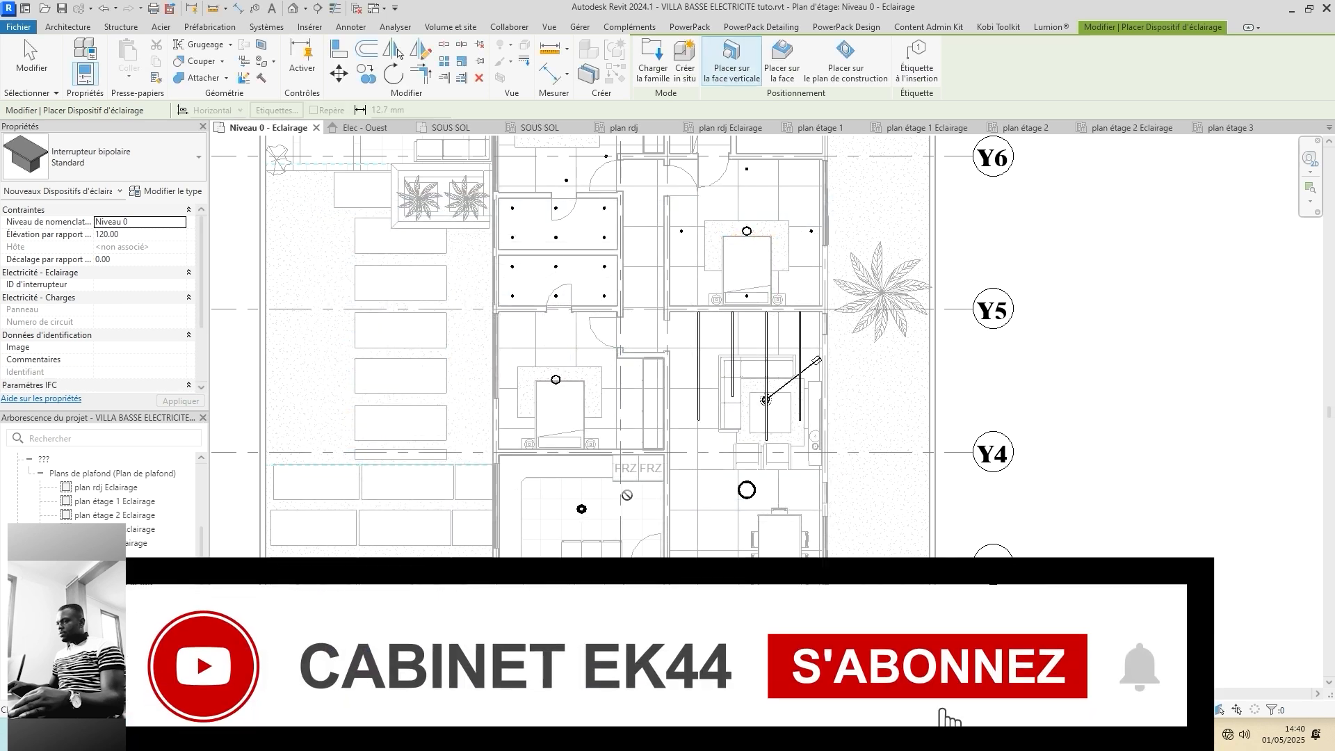
Step: Try face-based placement for the bipolar switch and look for a host face around the kitchen and dining area
{"action": "scroll", "coordinate": [553, 463], "scroll_direction": "up", "scroll_amount": 4}
{"action": "scroll", "coordinate": [553, 463], "scroll_direction": "up", "scroll_amount": 2}
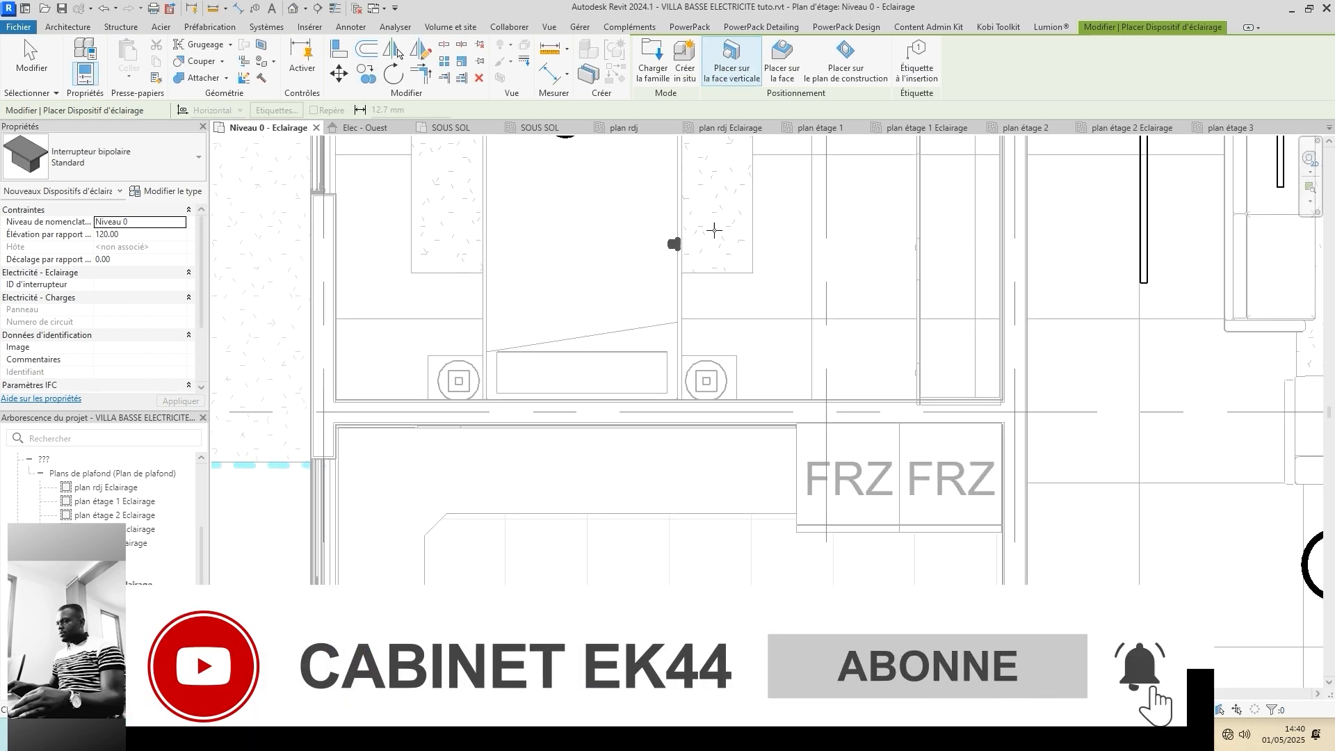
{"action": "left_click", "coordinate": [779, 75]}
{"action": "scroll", "coordinate": [510, 480], "scroll_direction": "up", "scroll_amount": 2}
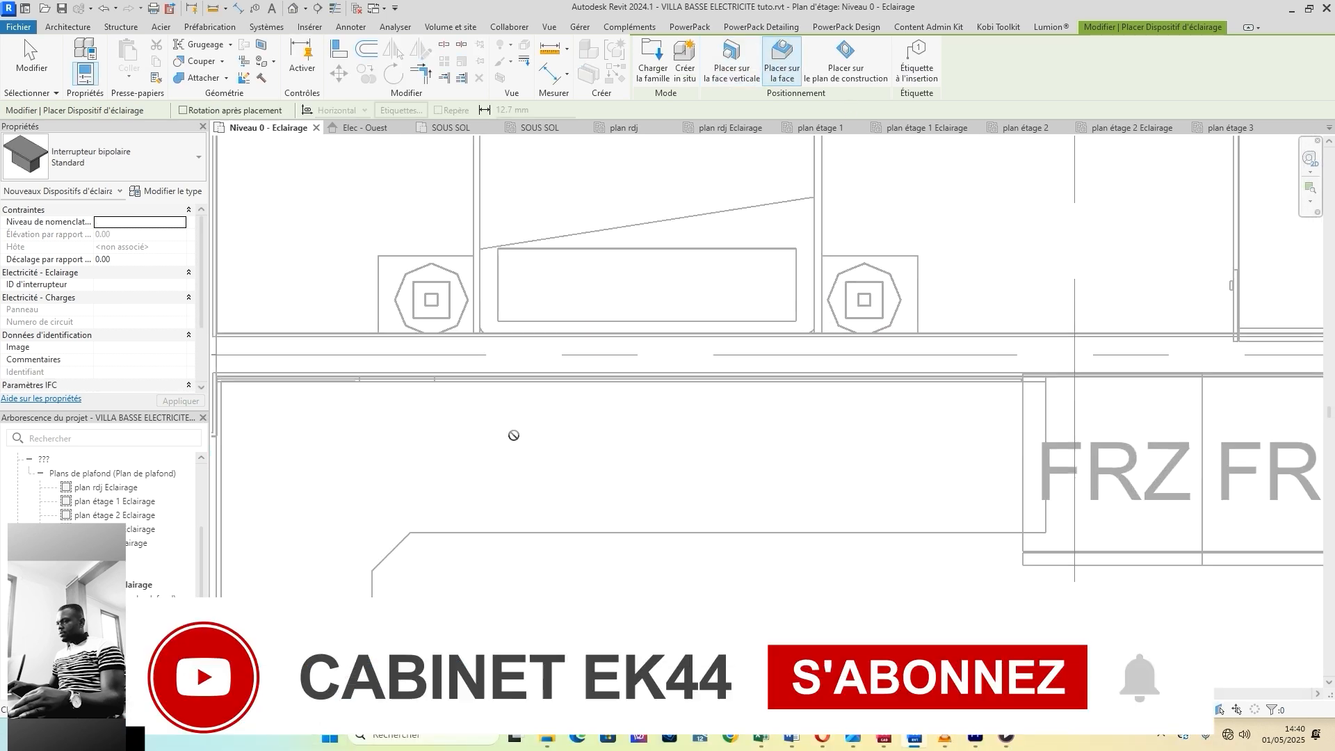
{"action": "scroll", "coordinate": [638, 497], "scroll_direction": "down", "scroll_amount": 3}
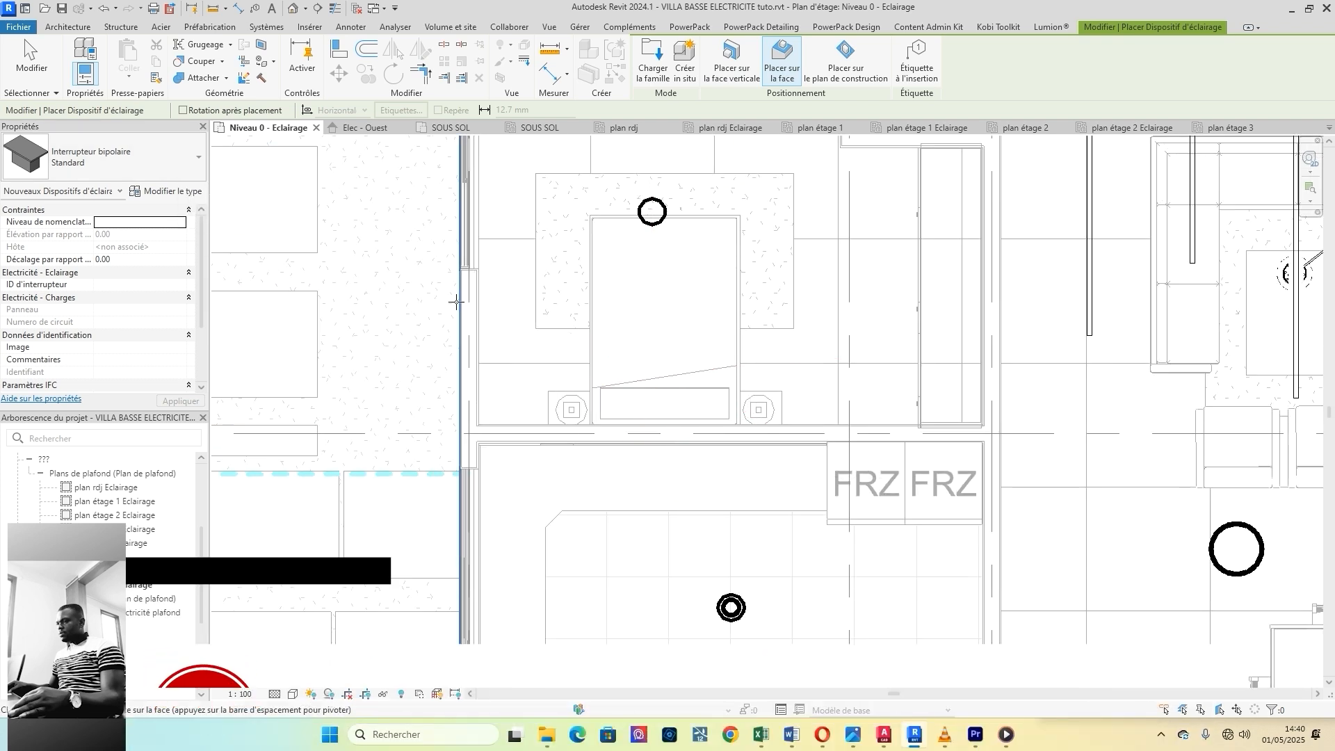
{"action": "scroll", "coordinate": [596, 528], "scroll_direction": "up", "scroll_amount": 2}
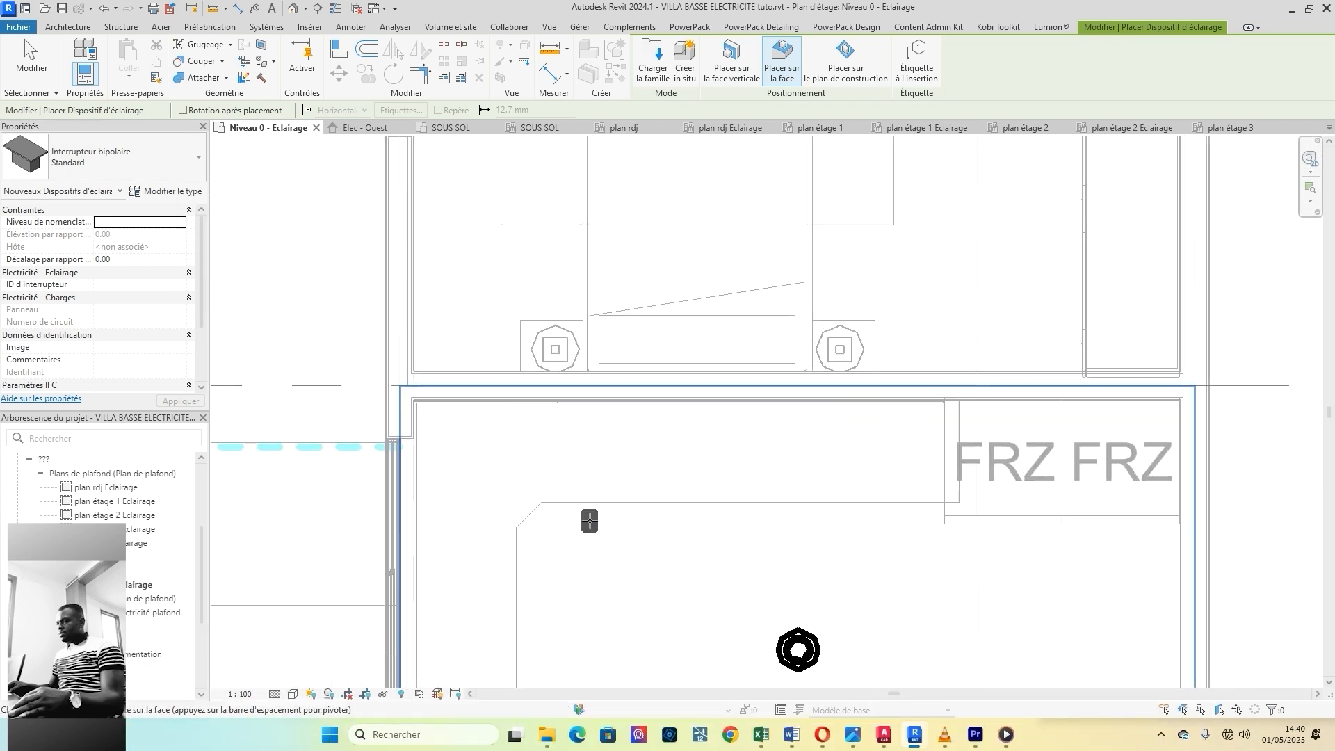
{"action": "scroll", "coordinate": [456, 481], "scroll_direction": "down", "scroll_amount": 2}
{"action": "scroll", "coordinate": [456, 481], "scroll_direction": "down", "scroll_amount": 1}
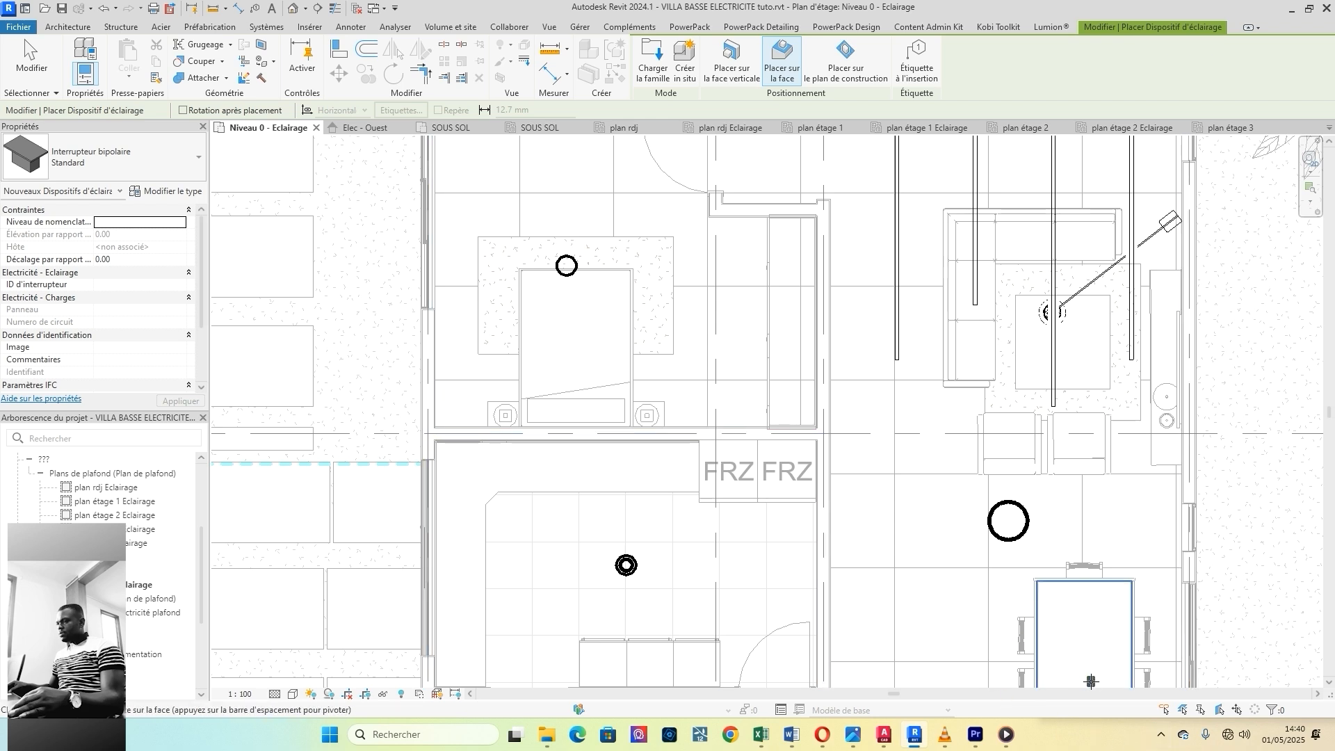
{"action": "scroll", "coordinate": [935, 648], "scroll_direction": "up", "scroll_amount": 4}
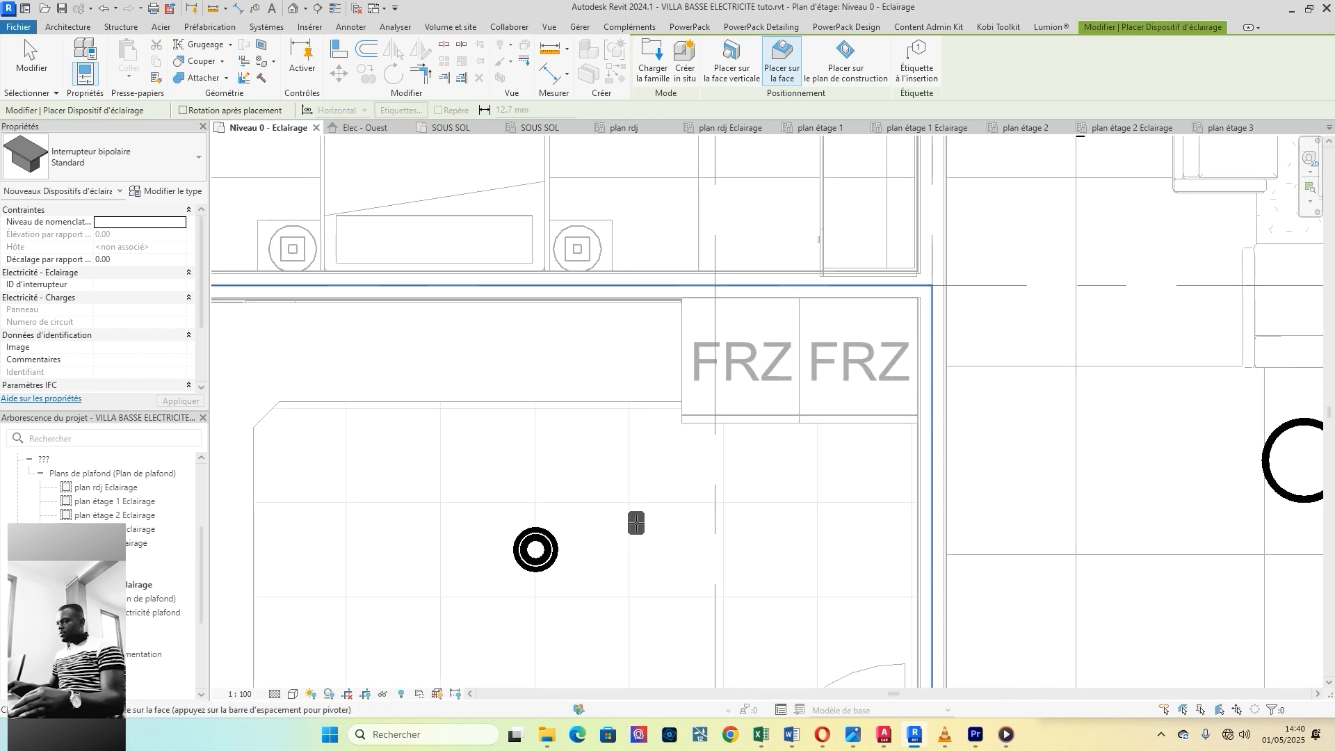
{"action": "scroll", "coordinate": [590, 432], "scroll_direction": "down", "scroll_amount": 3}
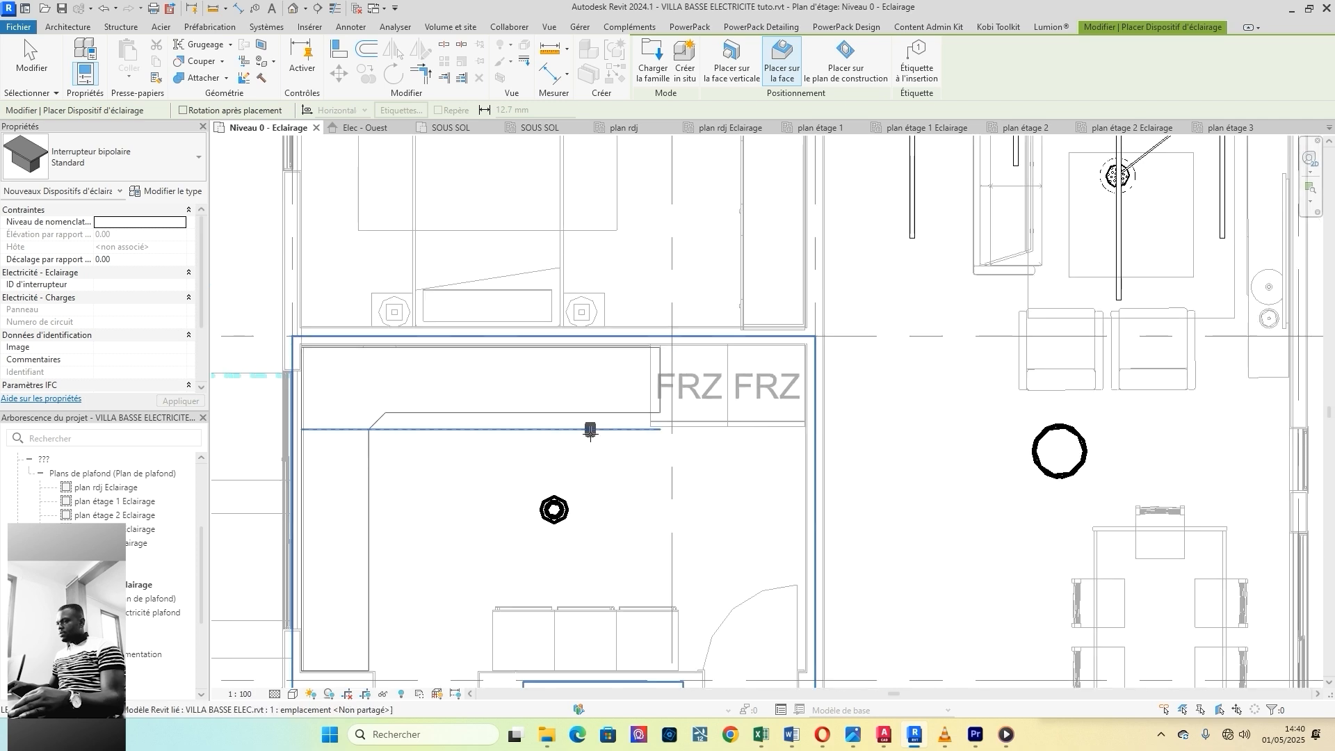
{"action": "scroll", "coordinate": [778, 545], "scroll_direction": "up", "scroll_amount": 2}
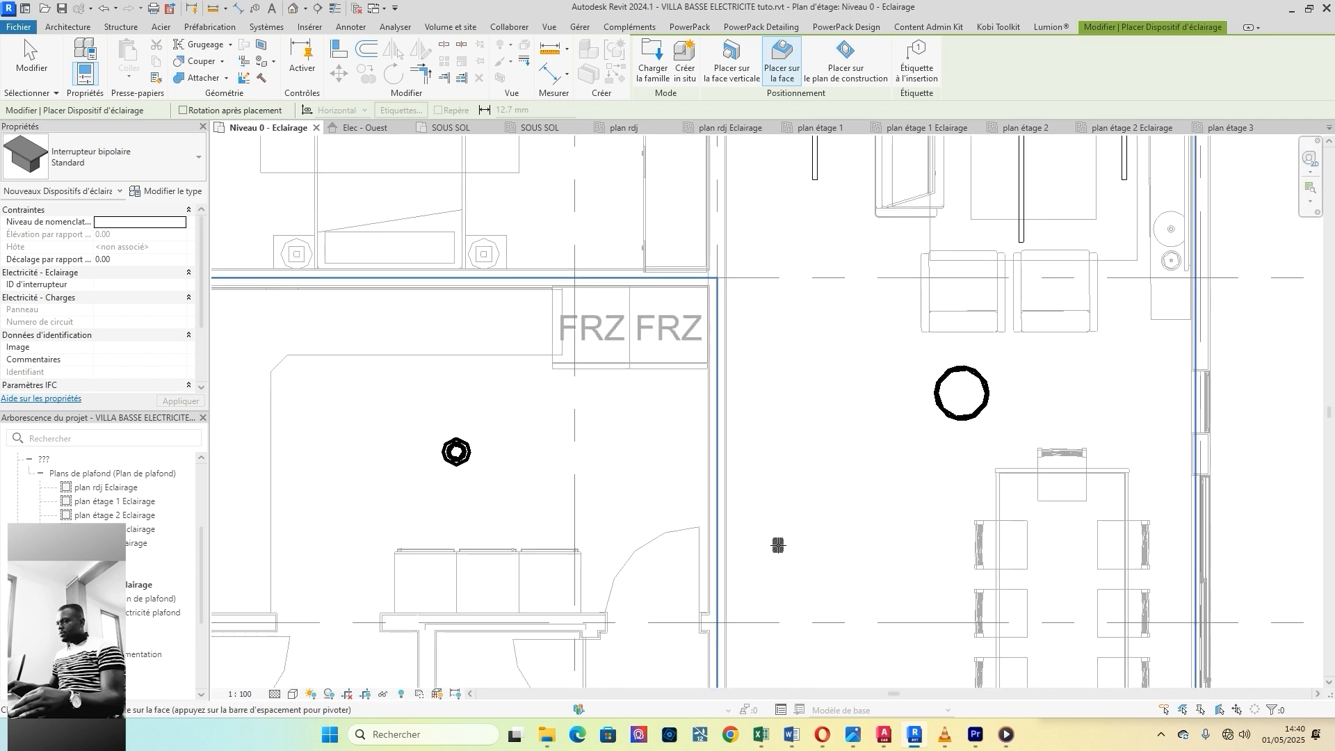
{"action": "middle_click_drag", "start_coordinate": [776, 574], "coordinate": [770, 474]}
{"action": "scroll", "coordinate": [651, 576], "scroll_direction": "down", "scroll_amount": 3}
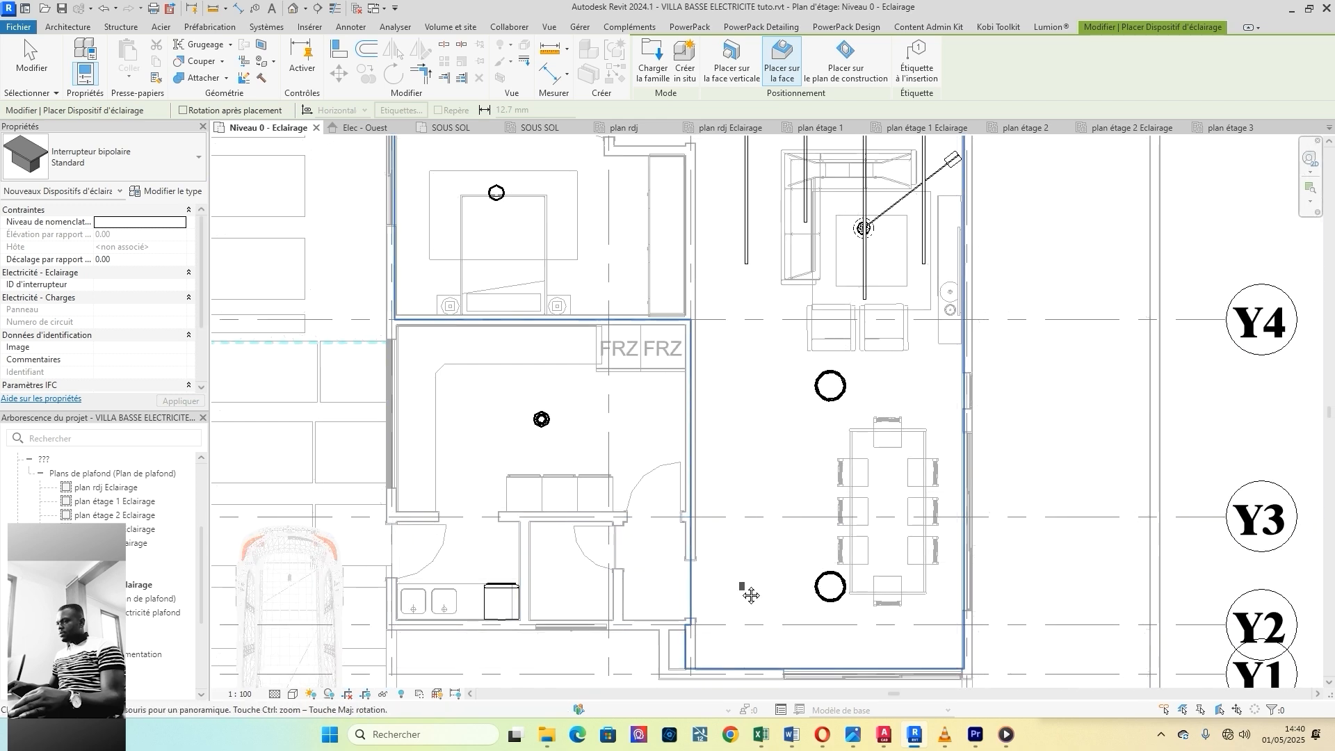
Step: Examine the terrace and the entrance area below Y1 for a suitable switch location
{"action": "middle_click_drag", "start_coordinate": [745, 591], "coordinate": [697, 415]}
{"action": "middle_click_drag", "start_coordinate": [802, 618], "coordinate": [772, 514]}
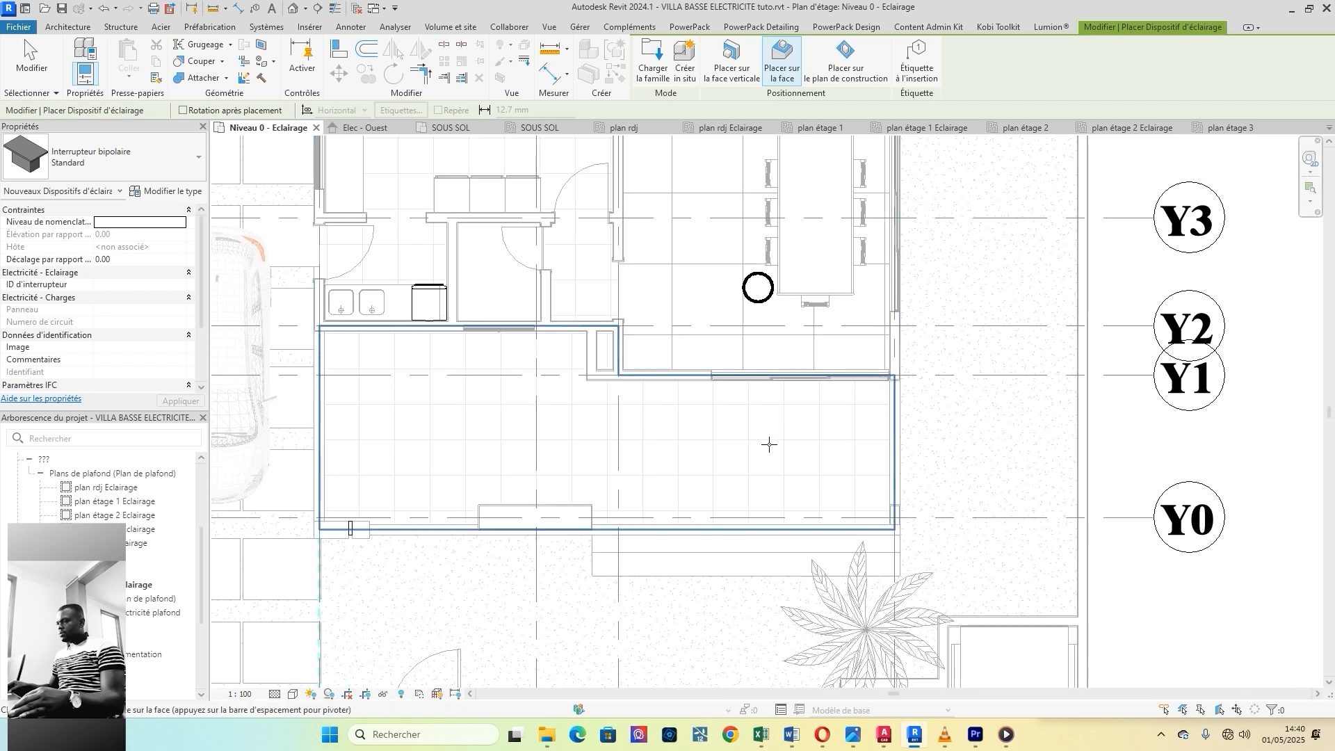
{"action": "scroll", "coordinate": [769, 444], "scroll_direction": "down", "scroll_amount": 4}
{"action": "scroll", "coordinate": [660, 559], "scroll_direction": "up", "scroll_amount": 2}
{"action": "scroll", "coordinate": [660, 559], "scroll_direction": "up", "scroll_amount": 3}
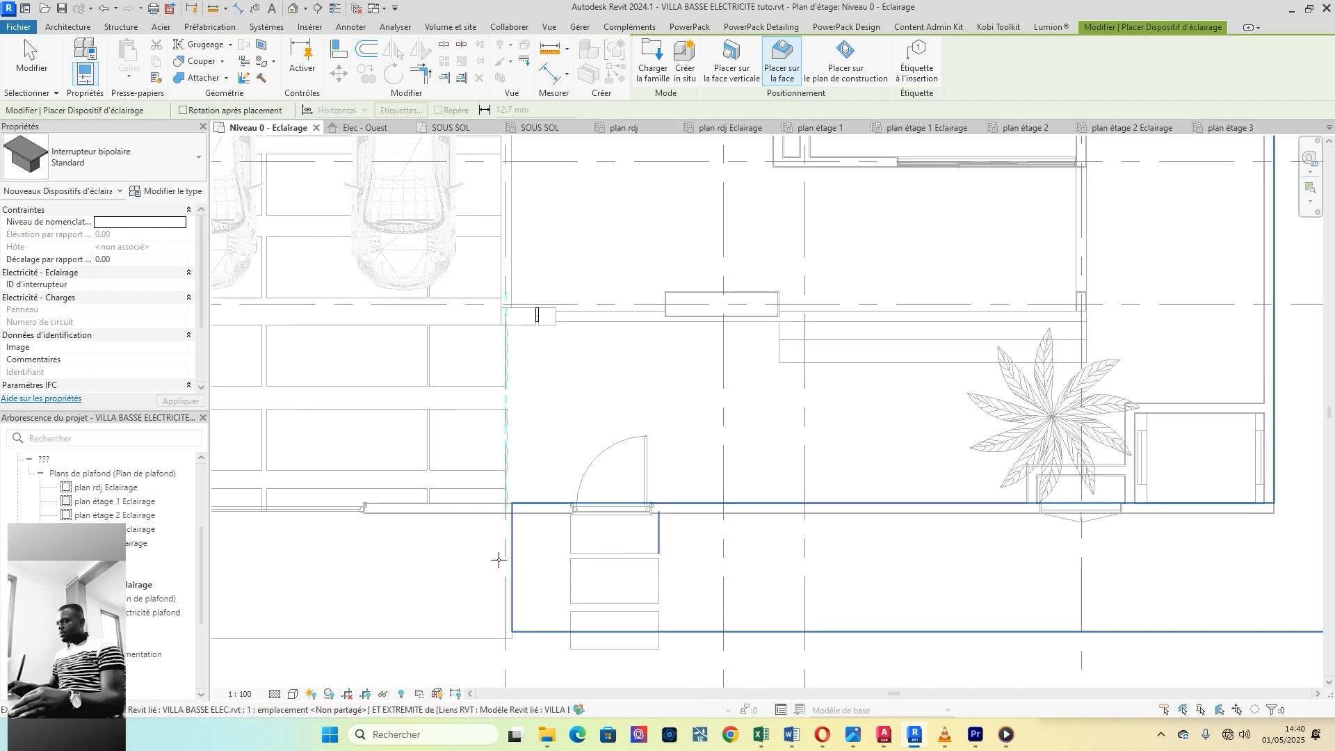
{"action": "scroll", "coordinate": [573, 532], "scroll_direction": "down", "scroll_amount": 2}
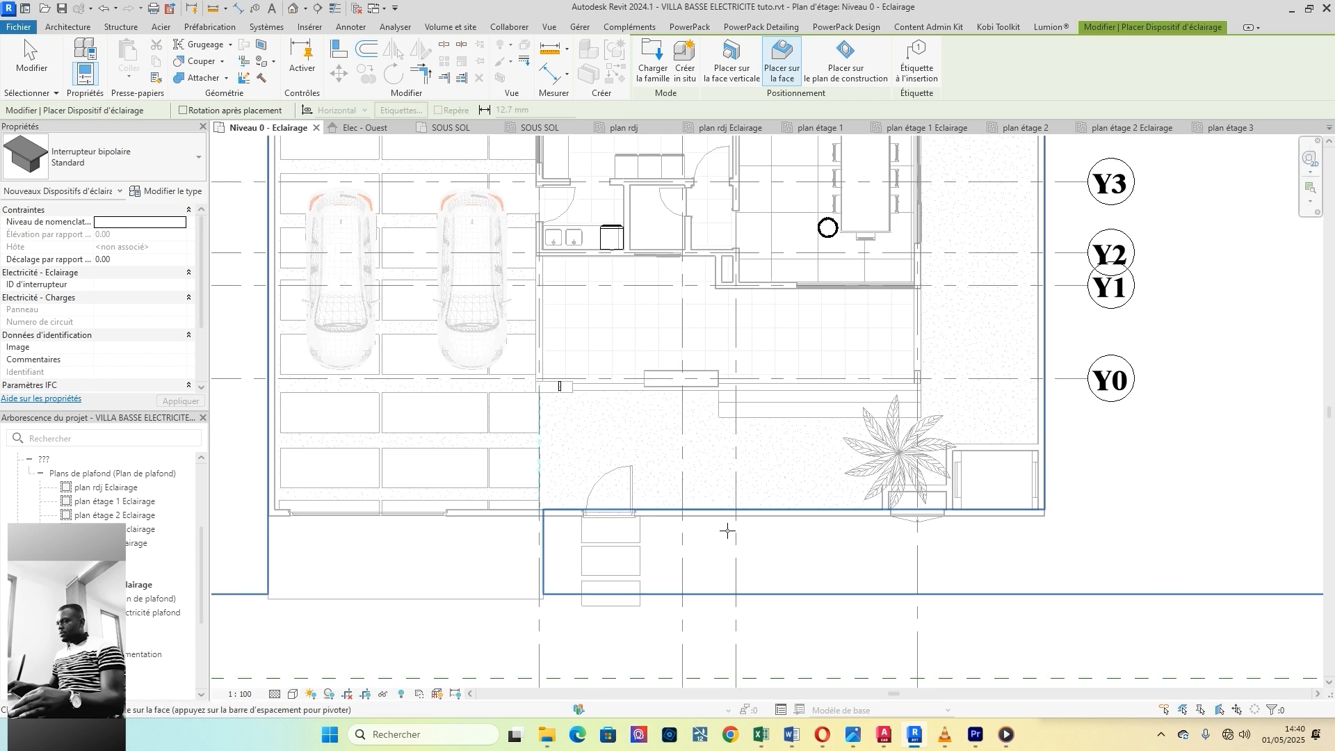
{"action": "scroll", "coordinate": [723, 532], "scroll_direction": "up", "scroll_amount": 2}
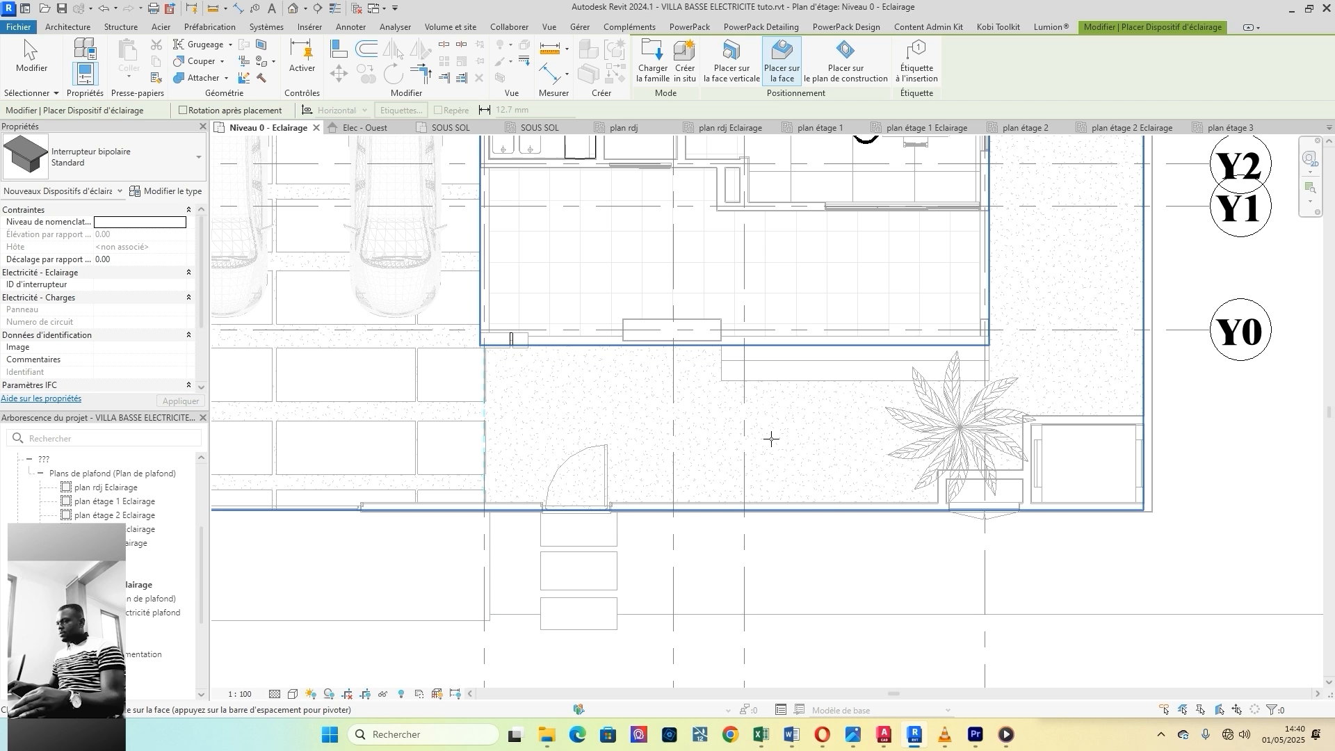
{"action": "scroll", "coordinate": [835, 355], "scroll_direction": "up", "scroll_amount": 2}
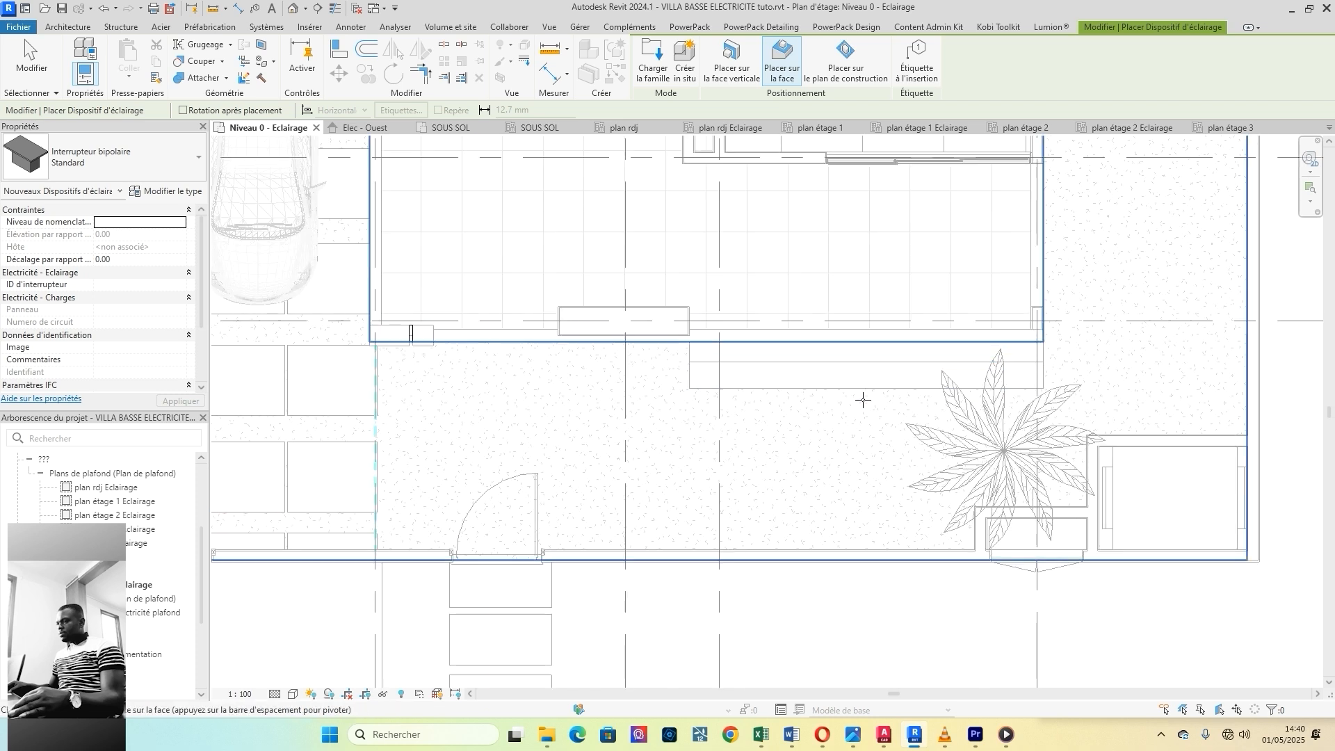
{"action": "scroll", "coordinate": [805, 587], "scroll_direction": "down", "scroll_amount": 2}
{"action": "scroll", "coordinate": [760, 423], "scroll_direction": "up", "scroll_amount": 2}
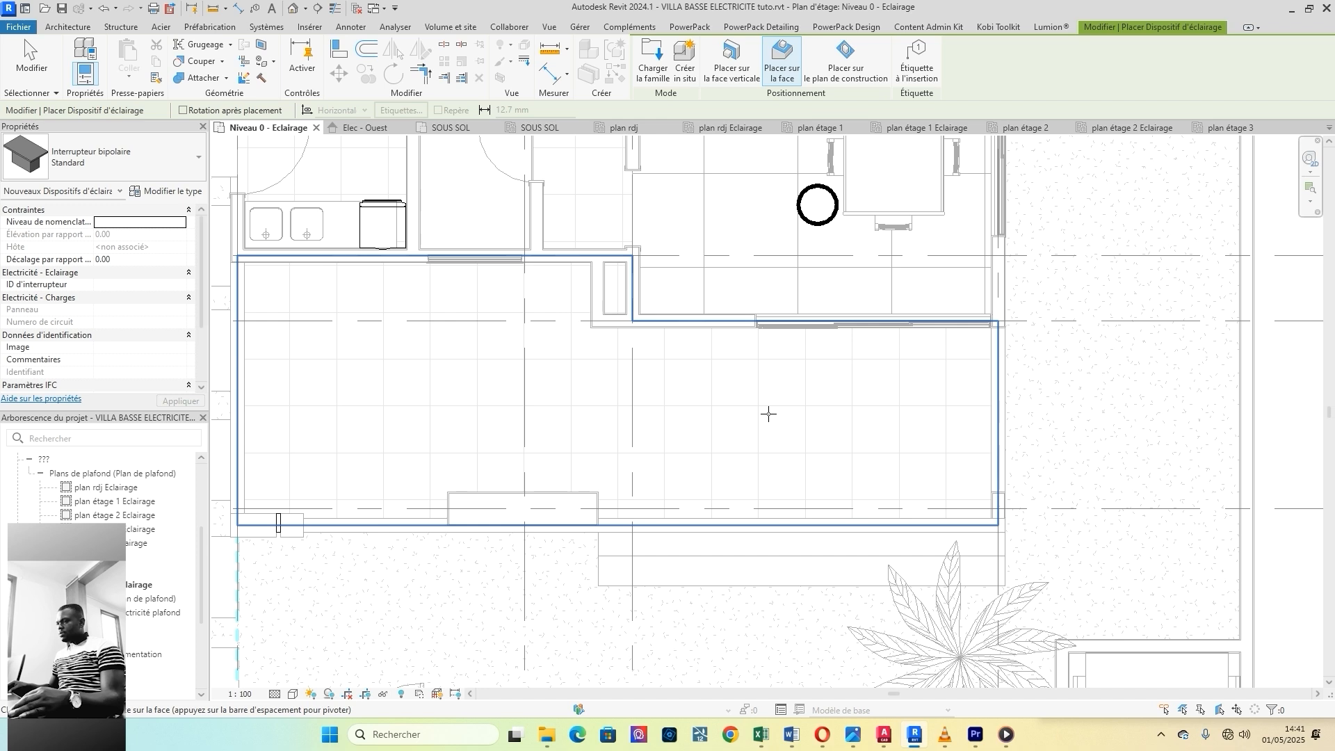
{"action": "scroll", "coordinate": [768, 418], "scroll_direction": "down", "scroll_amount": 4}
{"action": "scroll", "coordinate": [782, 445], "scroll_direction": "up", "scroll_amount": 3}
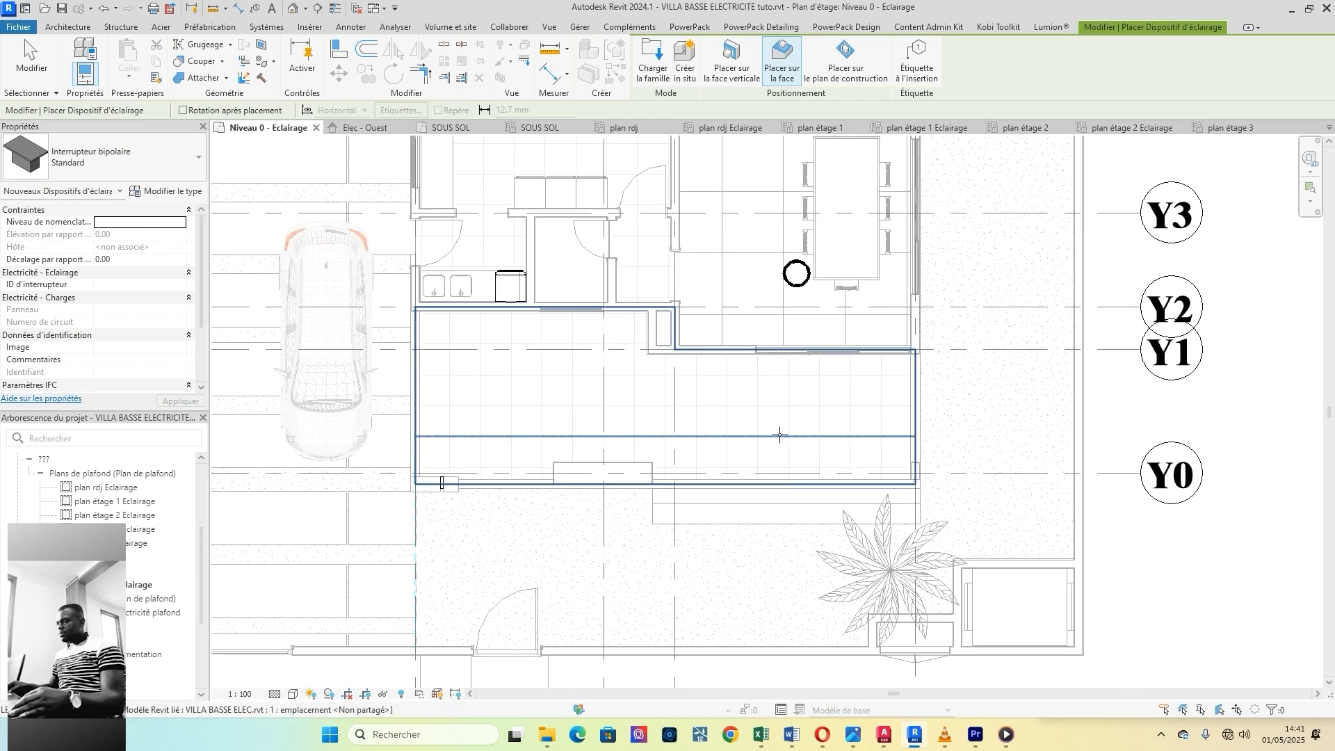
{"action": "scroll", "coordinate": [776, 371], "scroll_direction": "up", "scroll_amount": 2}
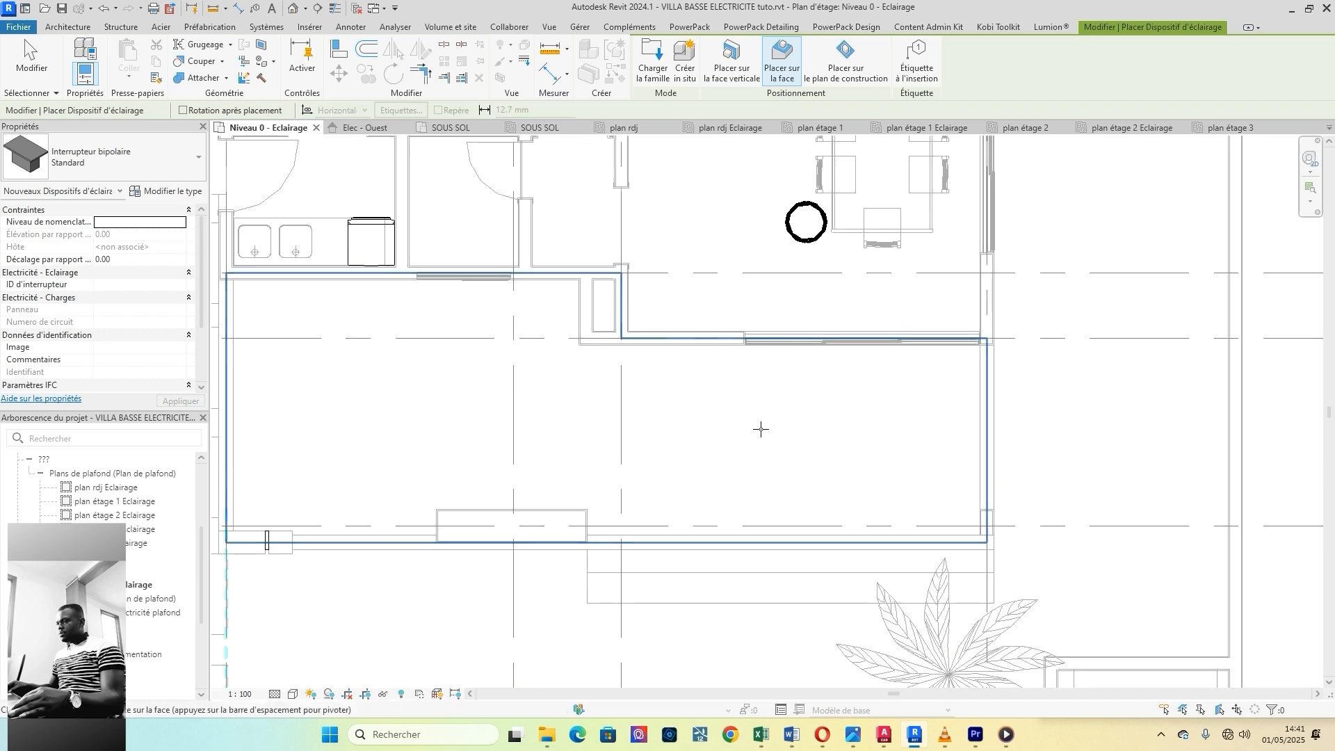
{"action": "scroll", "coordinate": [775, 369], "scroll_direction": "up", "scroll_amount": 1}
Step: Place a standard Interrupteur bipolaire on the vertical face of the dining room wall at Y1, just beside the sliding glazed opening
{"action": "middle_click_drag", "start_coordinate": [777, 373], "coordinate": [774, 576]}
{"action": "scroll", "coordinate": [739, 486], "scroll_direction": "up", "scroll_amount": 8}
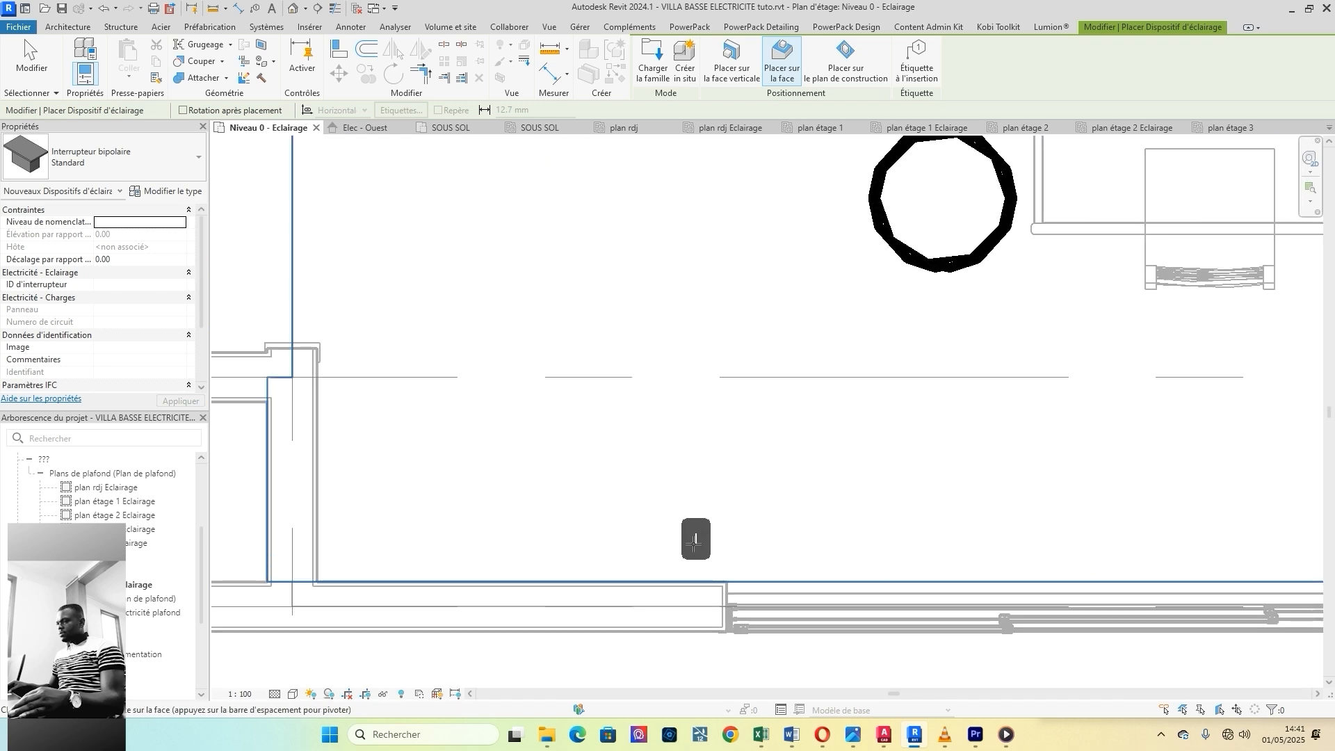
{"action": "left_click", "coordinate": [731, 59]}
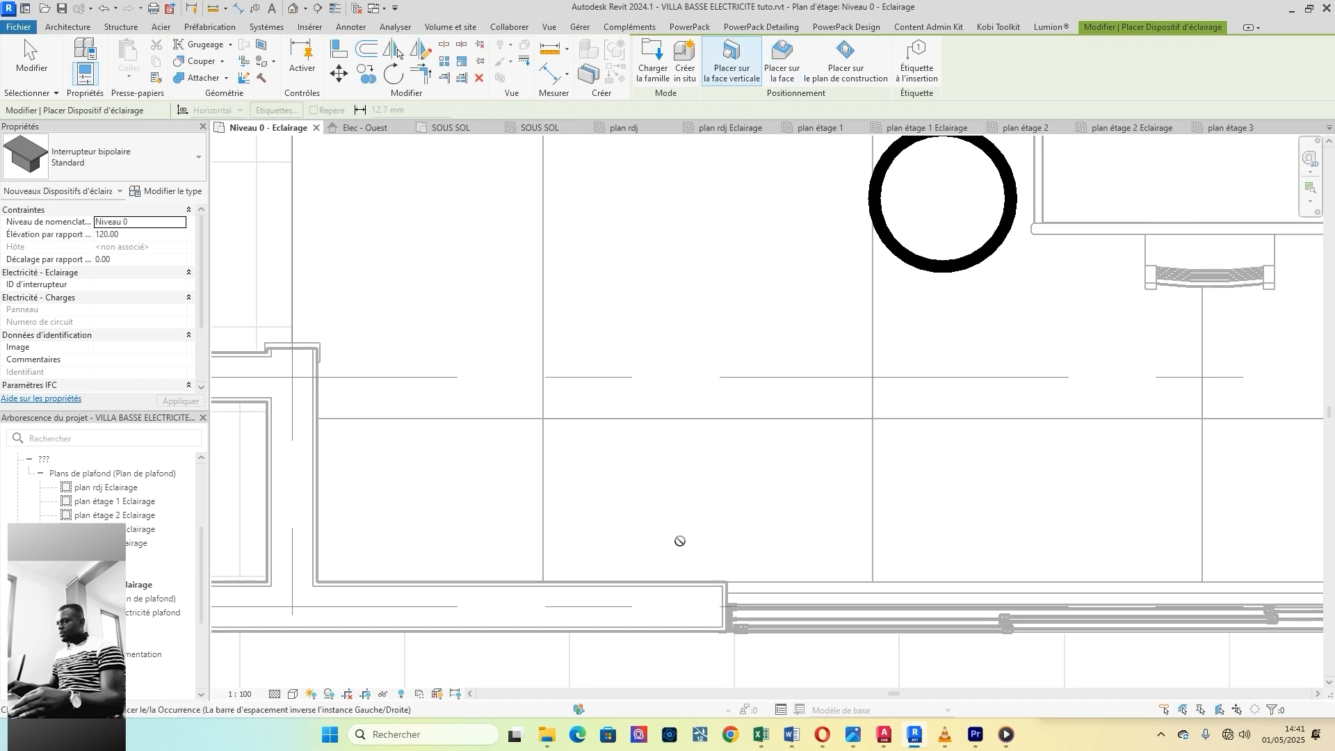
{"action": "left_click", "coordinate": [687, 582]}
{"action": "key", "text": "space"}
{"action": "key", "text": "space"}
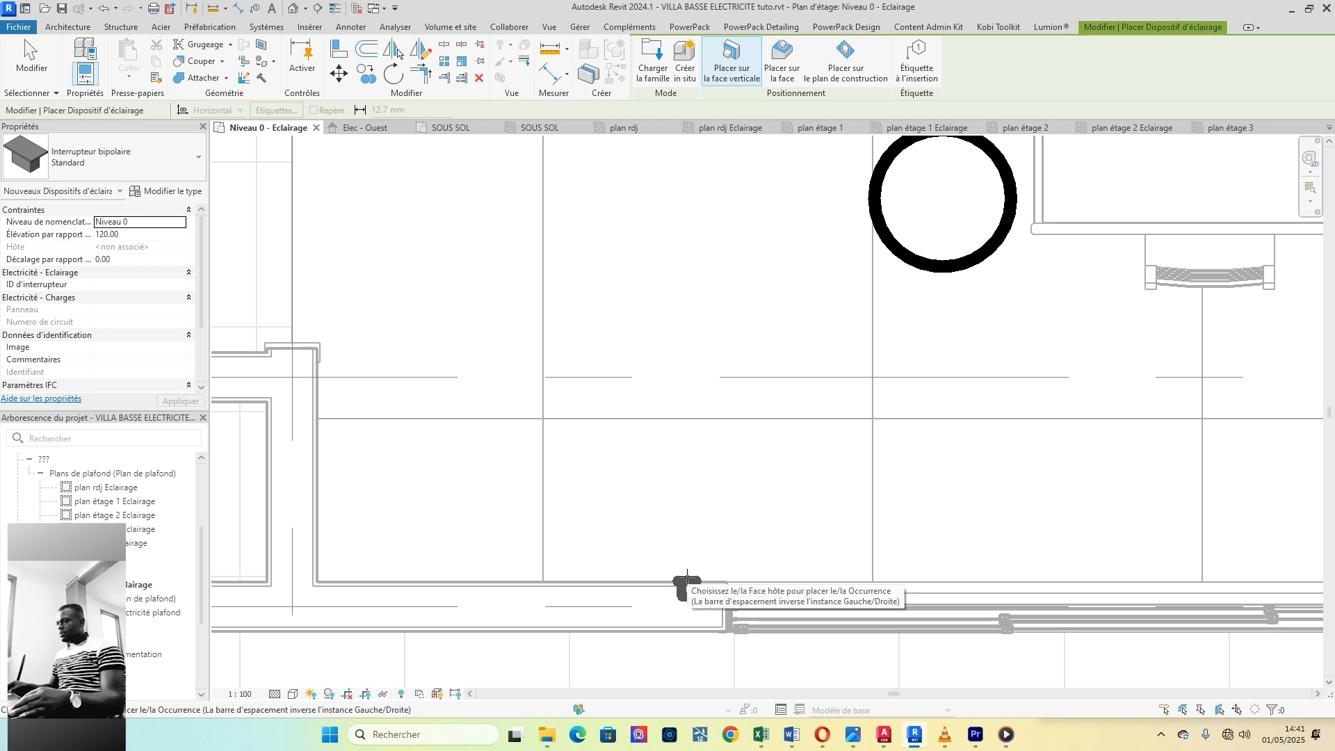
{"action": "left_click", "coordinate": [687, 576]}
{"action": "scroll", "coordinate": [584, 612], "scroll_direction": "down", "scroll_amount": 5}
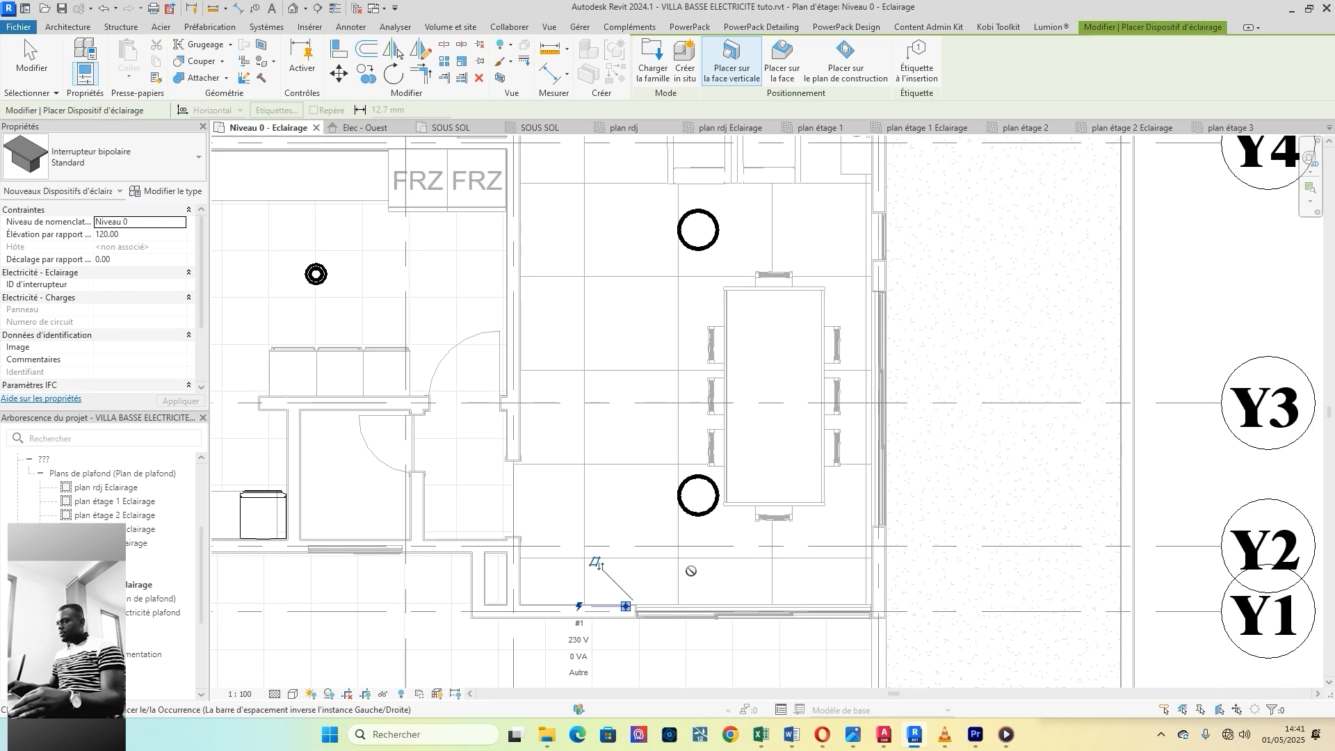
{"action": "scroll", "coordinate": [691, 571], "scroll_direction": "down", "scroll_amount": 3}
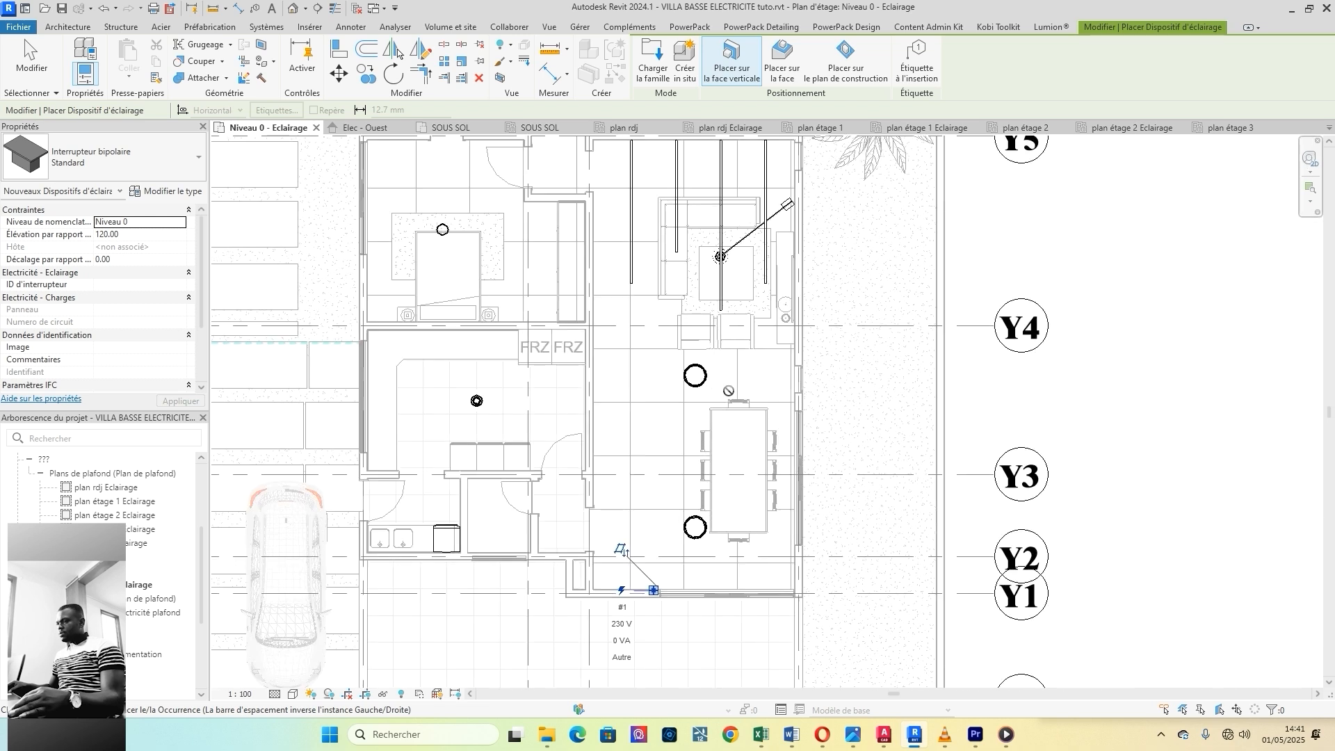
{"action": "middle_click_drag", "start_coordinate": [720, 436], "coordinate": [730, 537]}
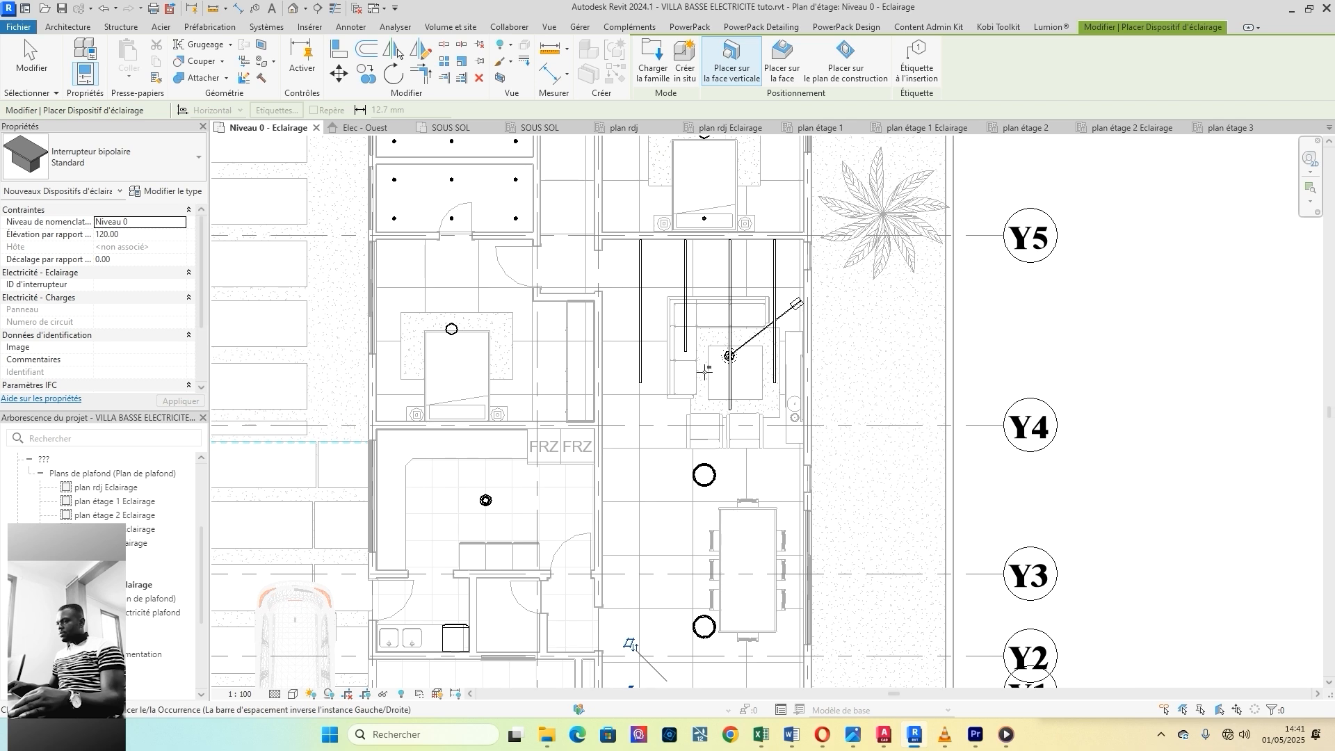
Step: Place two more standard Interrupteur bipolaire switches next to the existing one on the dining room wall at Y1, making a row of three
{"action": "scroll", "coordinate": [705, 372], "scroll_direction": "down", "scroll_amount": 2}
{"action": "scroll", "coordinate": [697, 638], "scroll_direction": "up", "scroll_amount": 2}
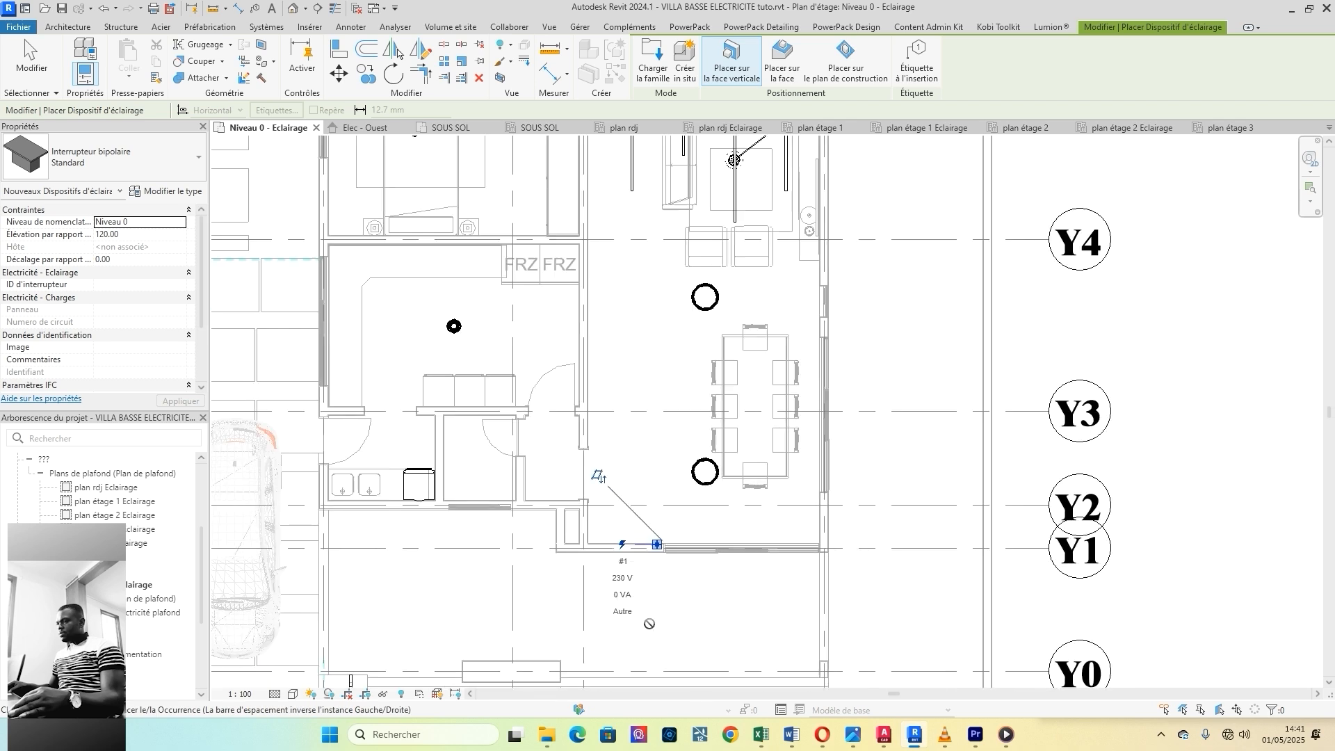
{"action": "scroll", "coordinate": [626, 504], "scroll_direction": "up", "scroll_amount": 4}
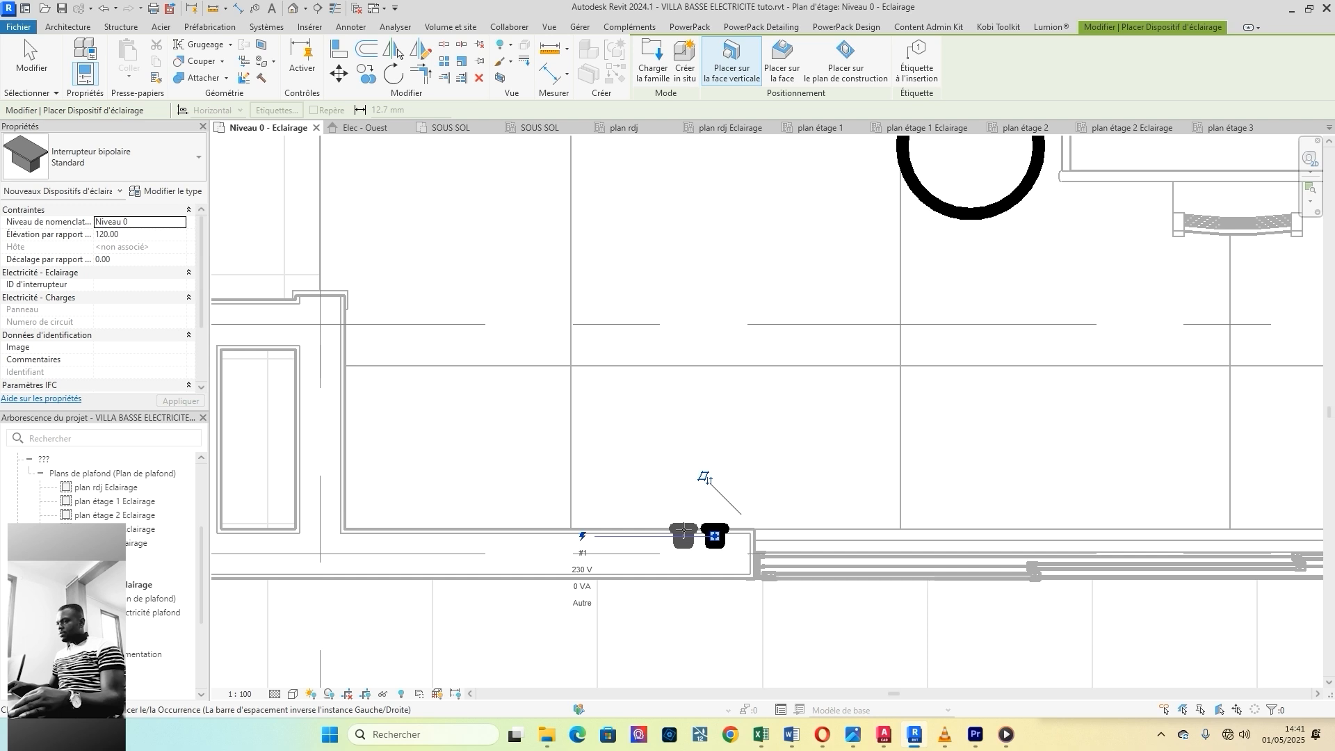
{"action": "scroll", "coordinate": [717, 518], "scroll_direction": "down", "scroll_amount": 5}
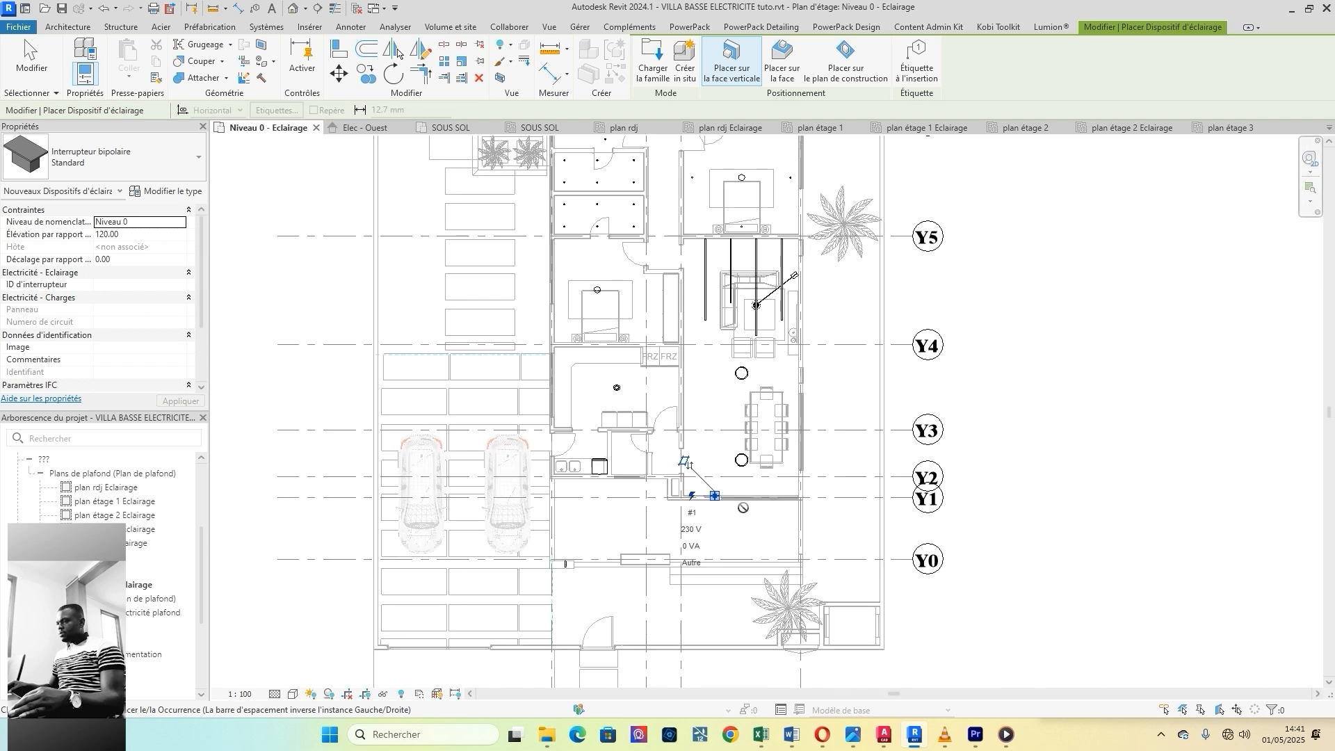
{"action": "scroll", "coordinate": [743, 508], "scroll_direction": "down", "scroll_amount": 1}
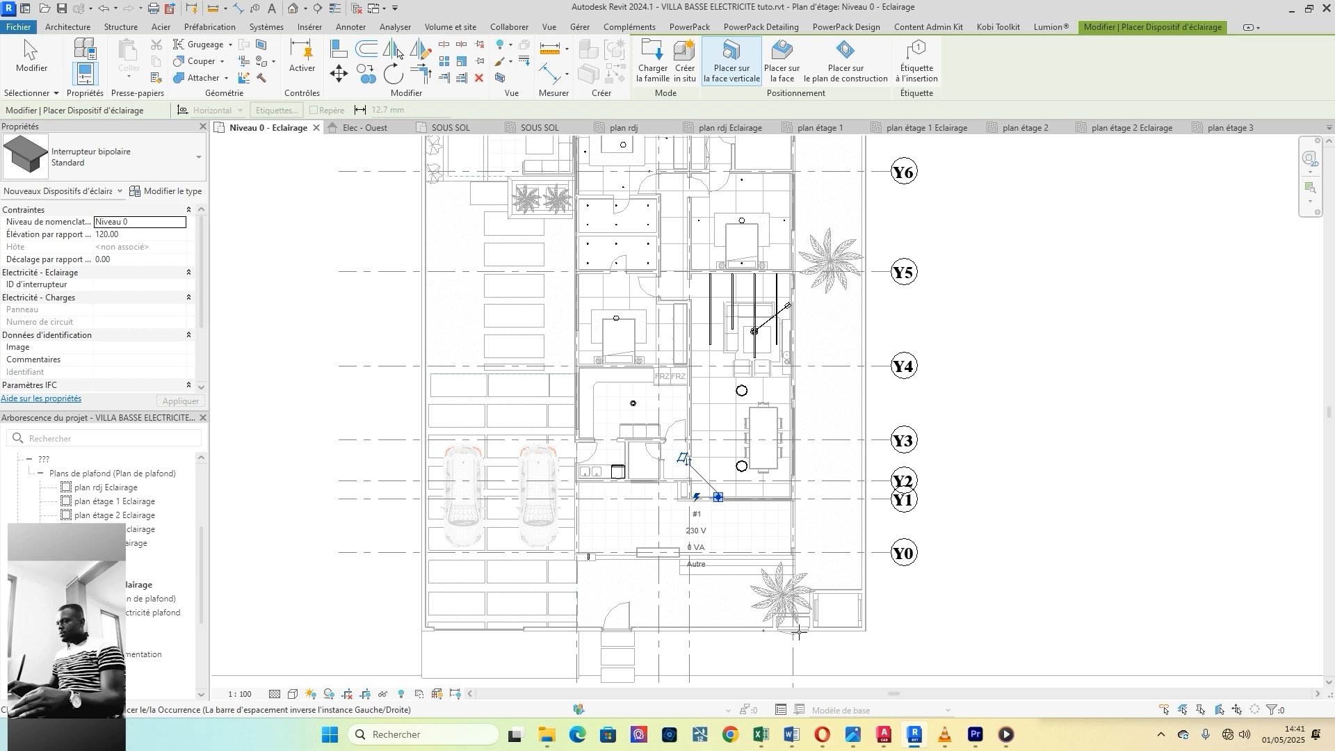
{"action": "scroll", "coordinate": [716, 490], "scroll_direction": "up", "scroll_amount": 8}
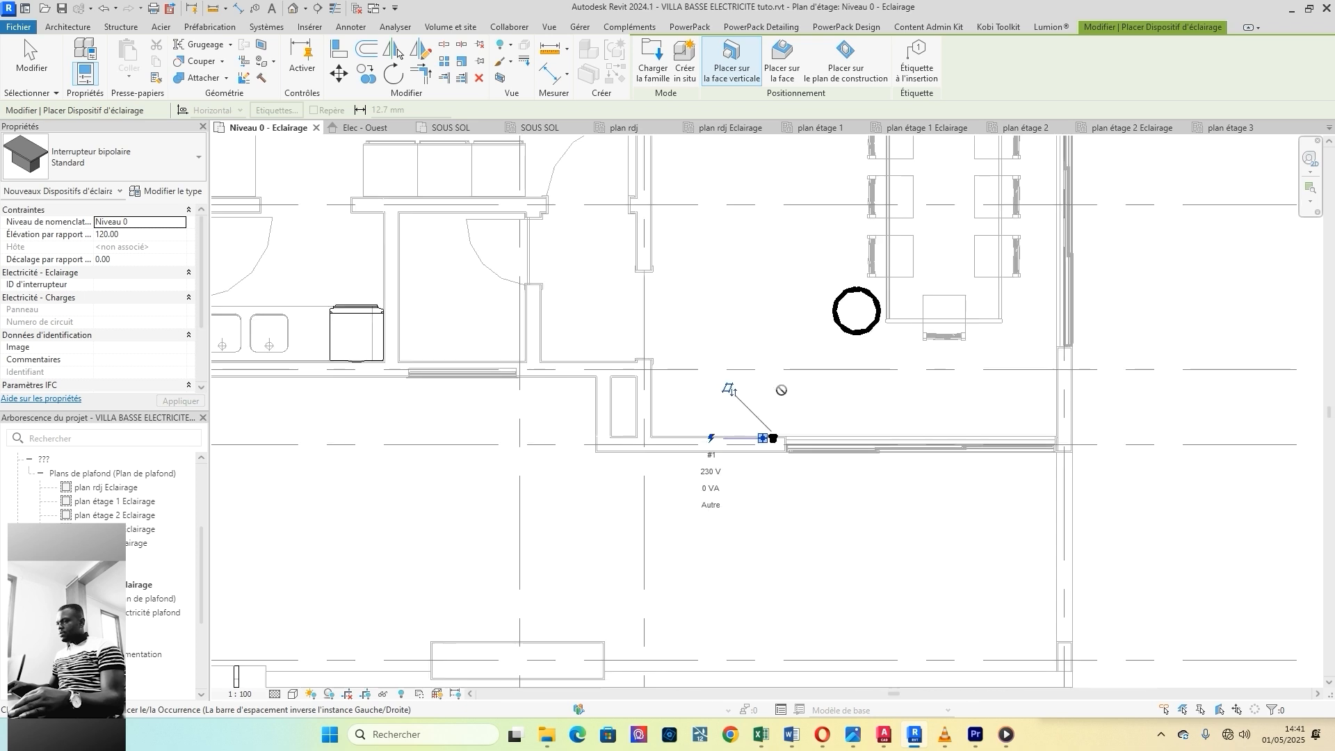
{"action": "scroll", "coordinate": [744, 441], "scroll_direction": "up", "scroll_amount": 1}
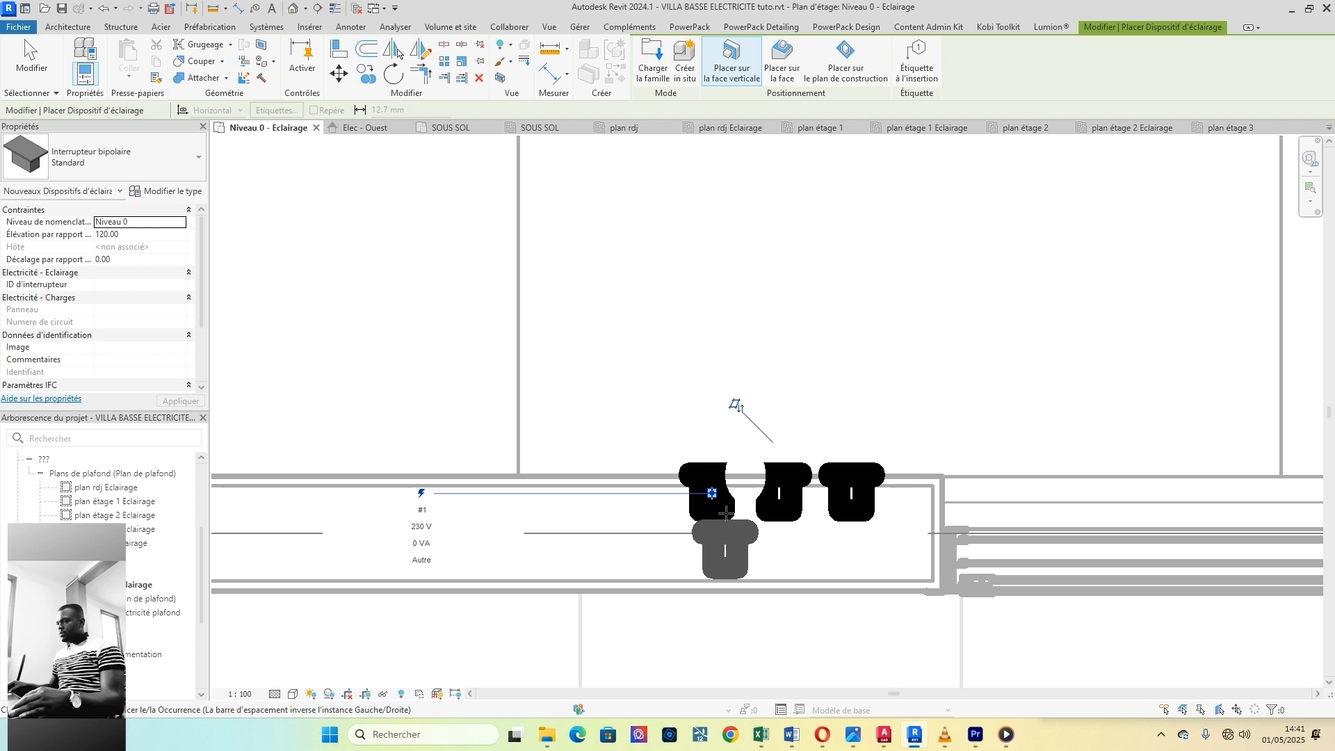
Step: Place an Interrupteur bipolaire on the Y2 wall of the small hall, next to its opening onto the dining room
{"action": "scroll", "coordinate": [702, 487], "scroll_direction": "down", "scroll_amount": 6}
{"action": "scroll", "coordinate": [775, 514], "scroll_direction": "down", "scroll_amount": 1}
{"action": "middle_click_drag", "start_coordinate": [710, 308], "coordinate": [724, 442]}
{"action": "scroll", "coordinate": [642, 554], "scroll_direction": "up", "scroll_amount": 3}
{"action": "scroll", "coordinate": [640, 551], "scroll_direction": "down", "scroll_amount": 2}
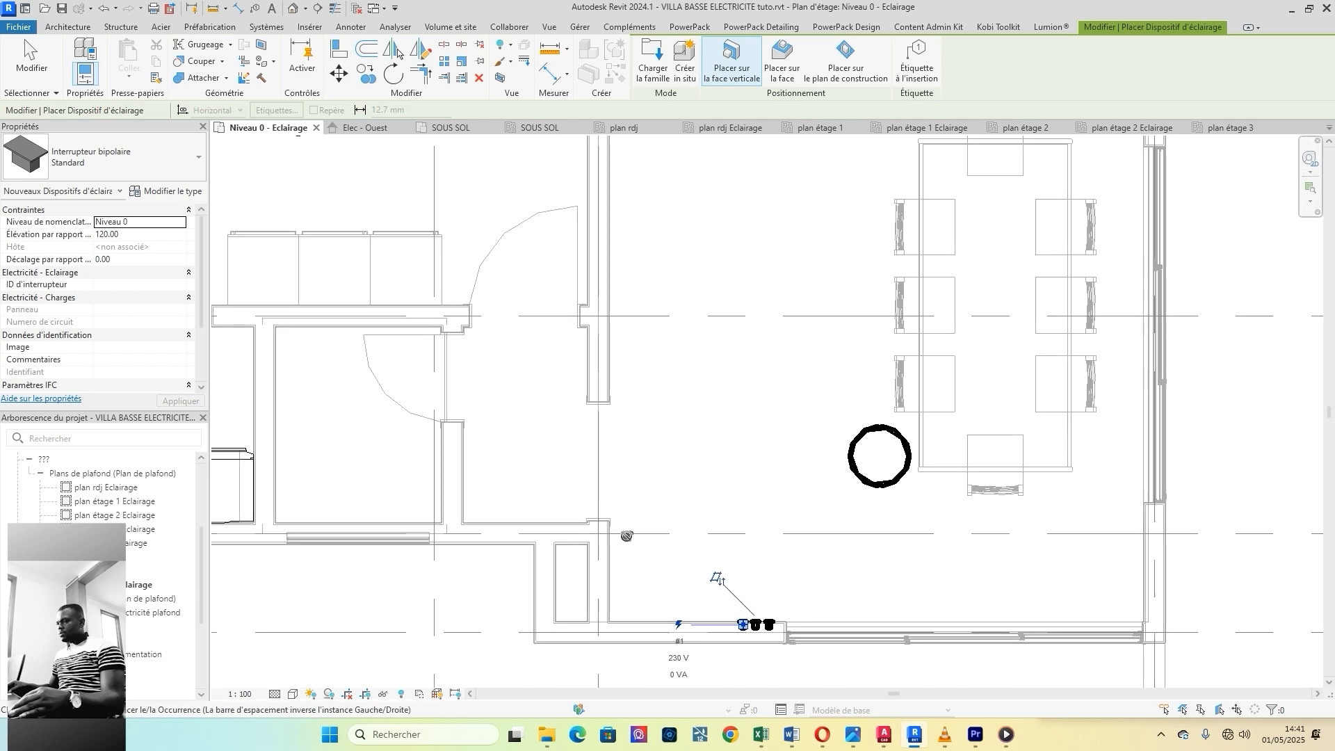
{"action": "middle_click_drag", "start_coordinate": [636, 550], "coordinate": [671, 578]}
{"action": "scroll", "coordinate": [614, 531], "scroll_direction": "up", "scroll_amount": 2}
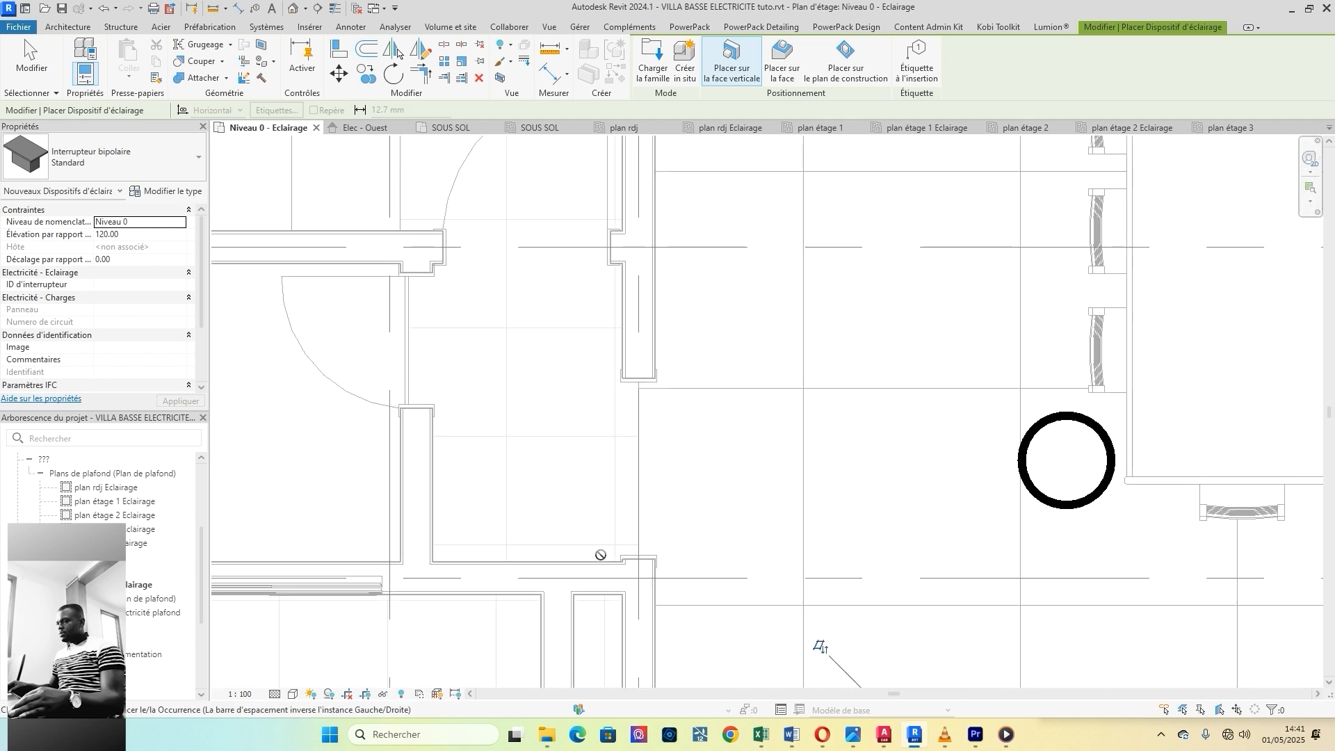
{"action": "scroll", "coordinate": [605, 544], "scroll_direction": "down", "scroll_amount": 2}
{"action": "middle_click_drag", "start_coordinate": [595, 443], "coordinate": [636, 501]}
{"action": "scroll", "coordinate": [611, 515], "scroll_direction": "down", "scroll_amount": 2}
{"action": "scroll", "coordinate": [616, 477], "scroll_direction": "up", "scroll_amount": 3}
{"action": "scroll", "coordinate": [615, 499], "scroll_direction": "down", "scroll_amount": 3}
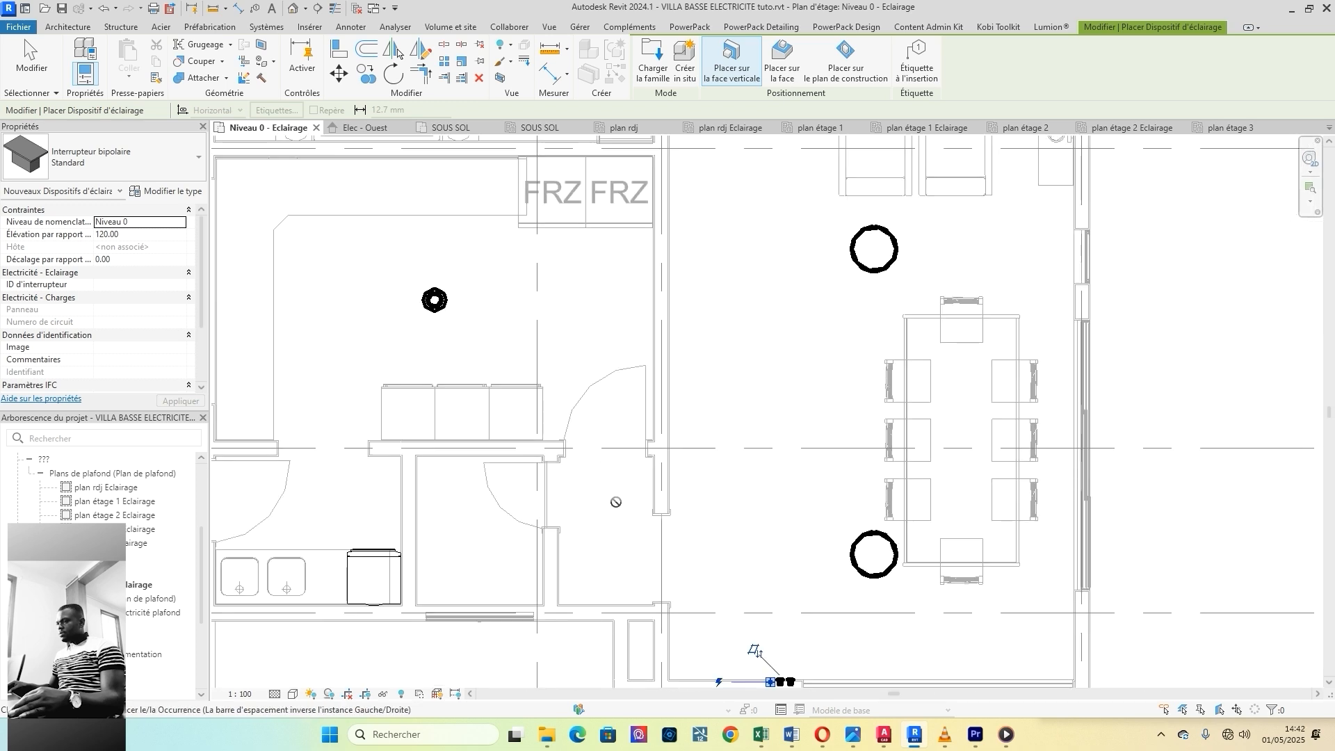
{"action": "scroll", "coordinate": [628, 499], "scroll_direction": "up", "scroll_amount": 3}
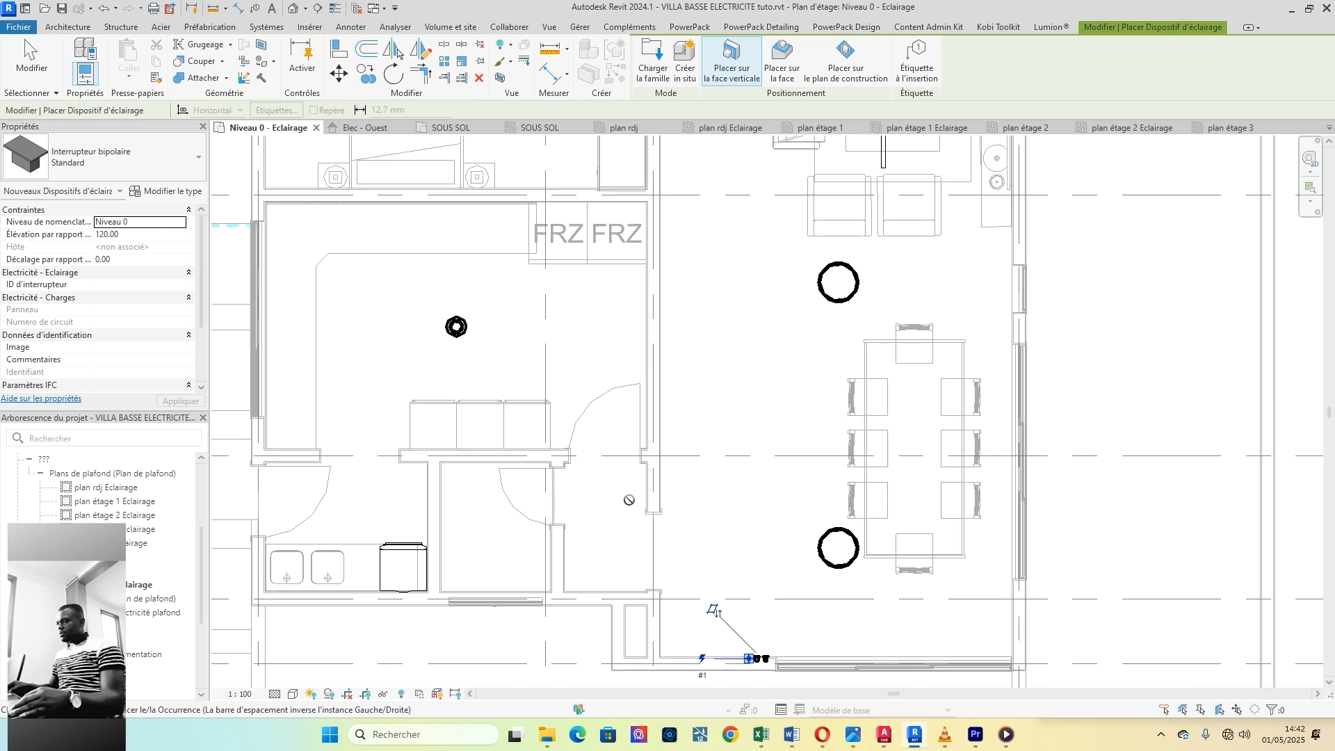
{"action": "scroll", "coordinate": [626, 498], "scroll_direction": "down", "scroll_amount": 3}
{"action": "scroll", "coordinate": [624, 623], "scroll_direction": "up", "scroll_amount": 5}
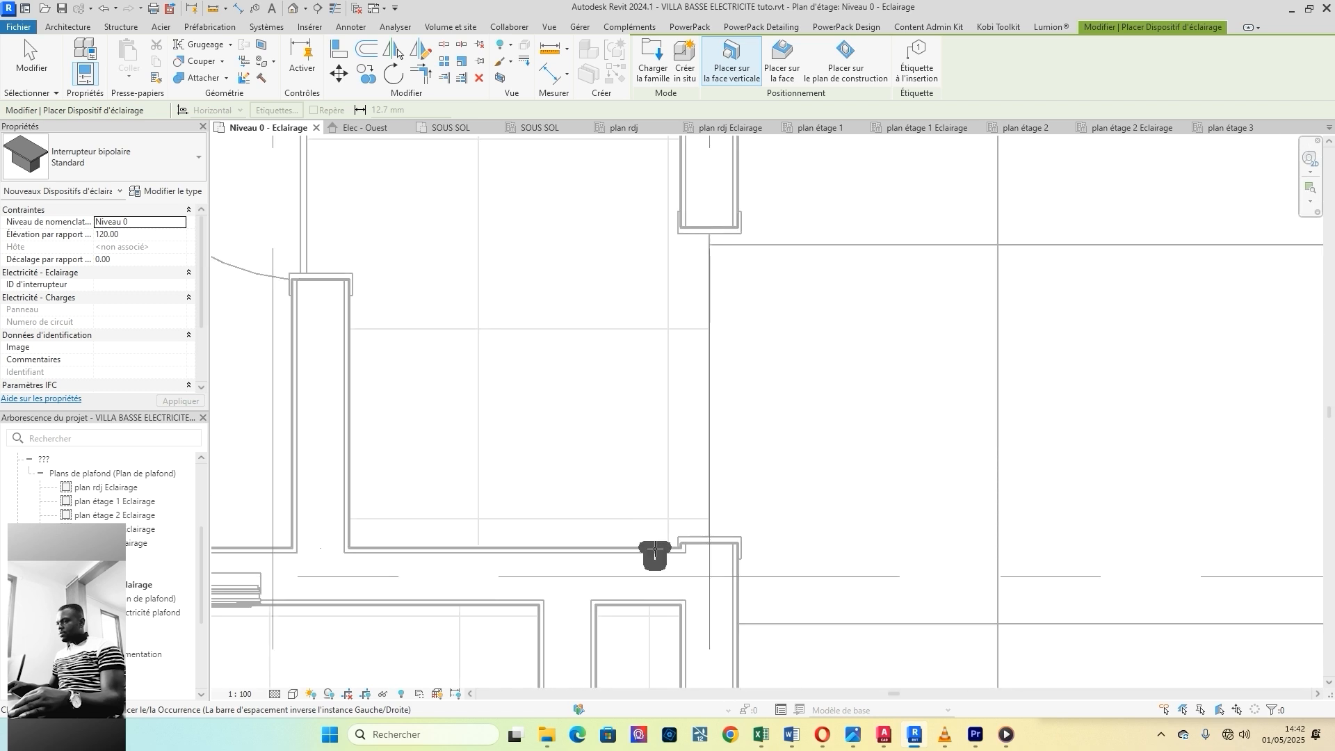
{"action": "left_click", "coordinate": [652, 550]}
{"action": "scroll", "coordinate": [625, 556], "scroll_direction": "down", "scroll_amount": 5}
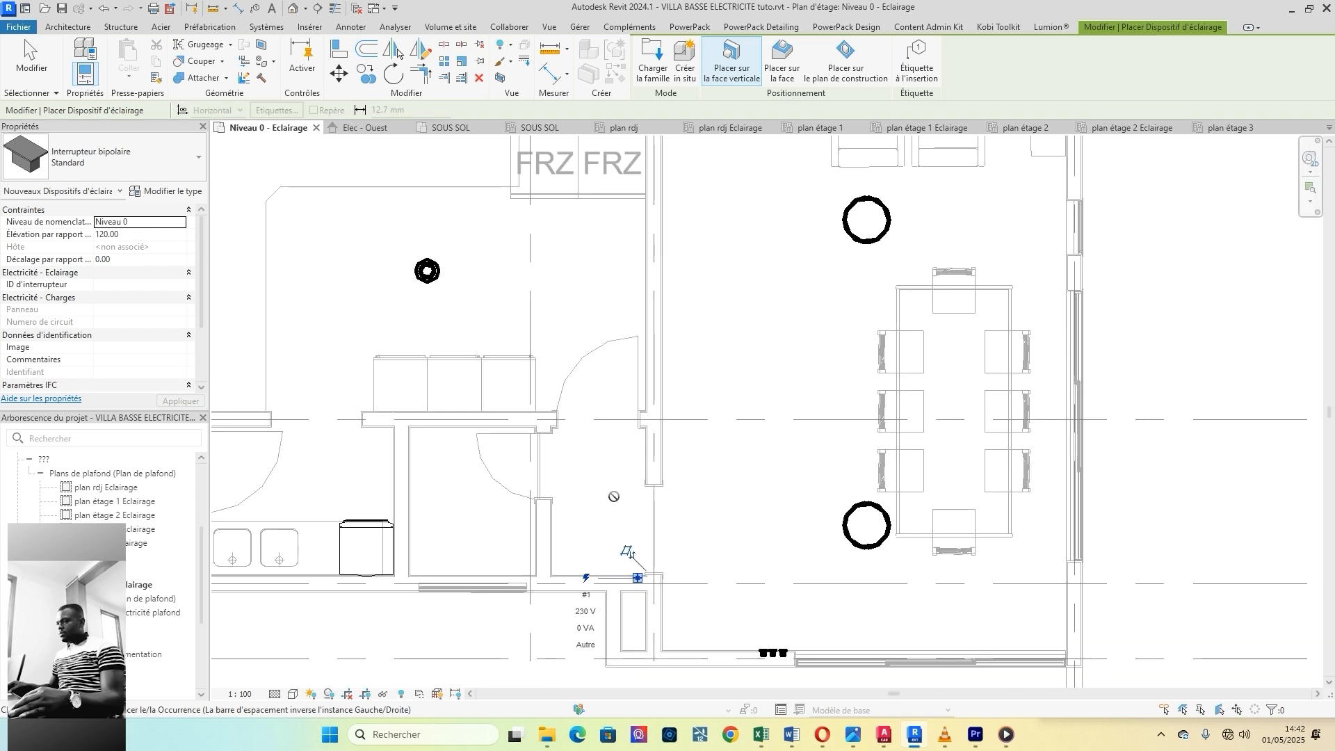
Step: Place an Interrupteur bipolaire on the inner wall face of the small room off the hall, just beside its door
{"action": "mouse_move", "coordinate": [612, 516]}
{"action": "middle_mouse_down"}
{"action": "mouse_move", "coordinate": [631, 606]}
{"action": "mouse_move", "coordinate": [631, 506]}
{"action": "middle_mouse_up"}
{"action": "scroll", "coordinate": [549, 525], "scroll_direction": "up", "scroll_amount": 1}
{"action": "scroll", "coordinate": [631, 506], "scroll_direction": "up", "scroll_amount": 5}
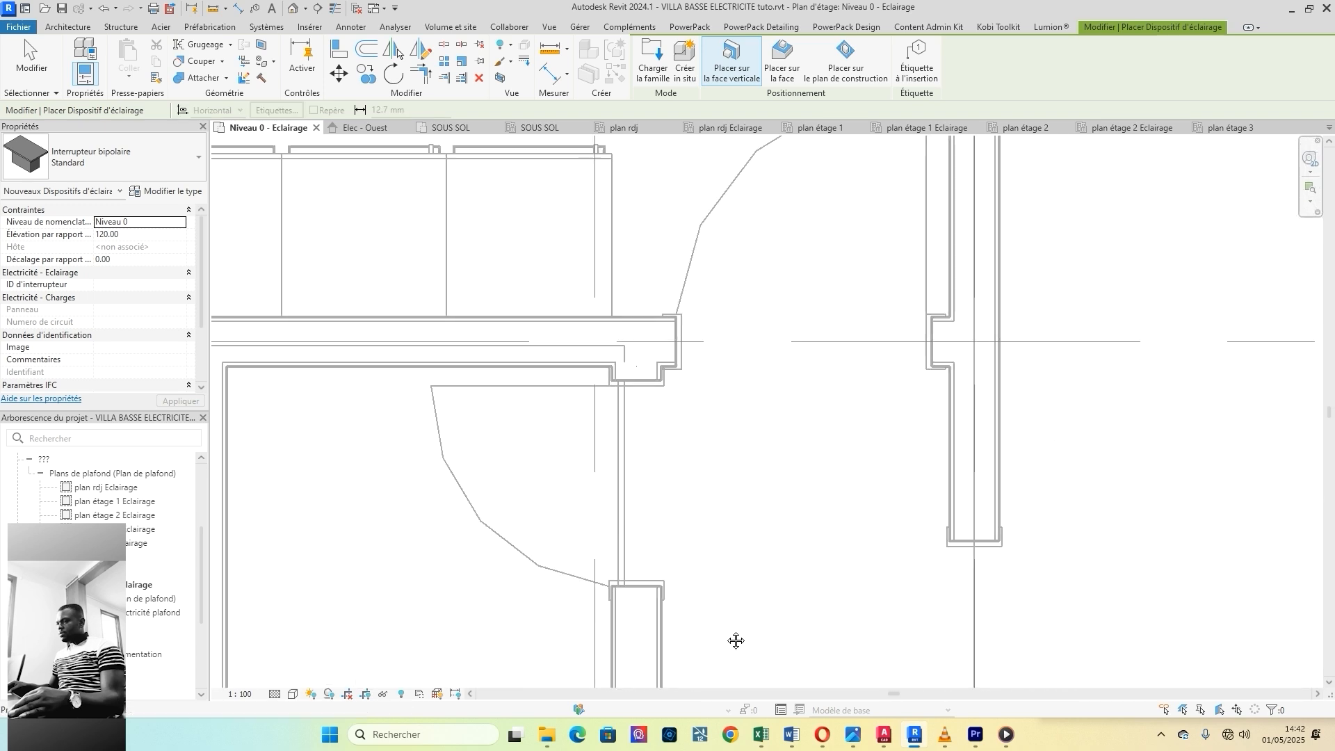
{"action": "scroll", "coordinate": [617, 612], "scroll_direction": "up", "scroll_amount": 2}
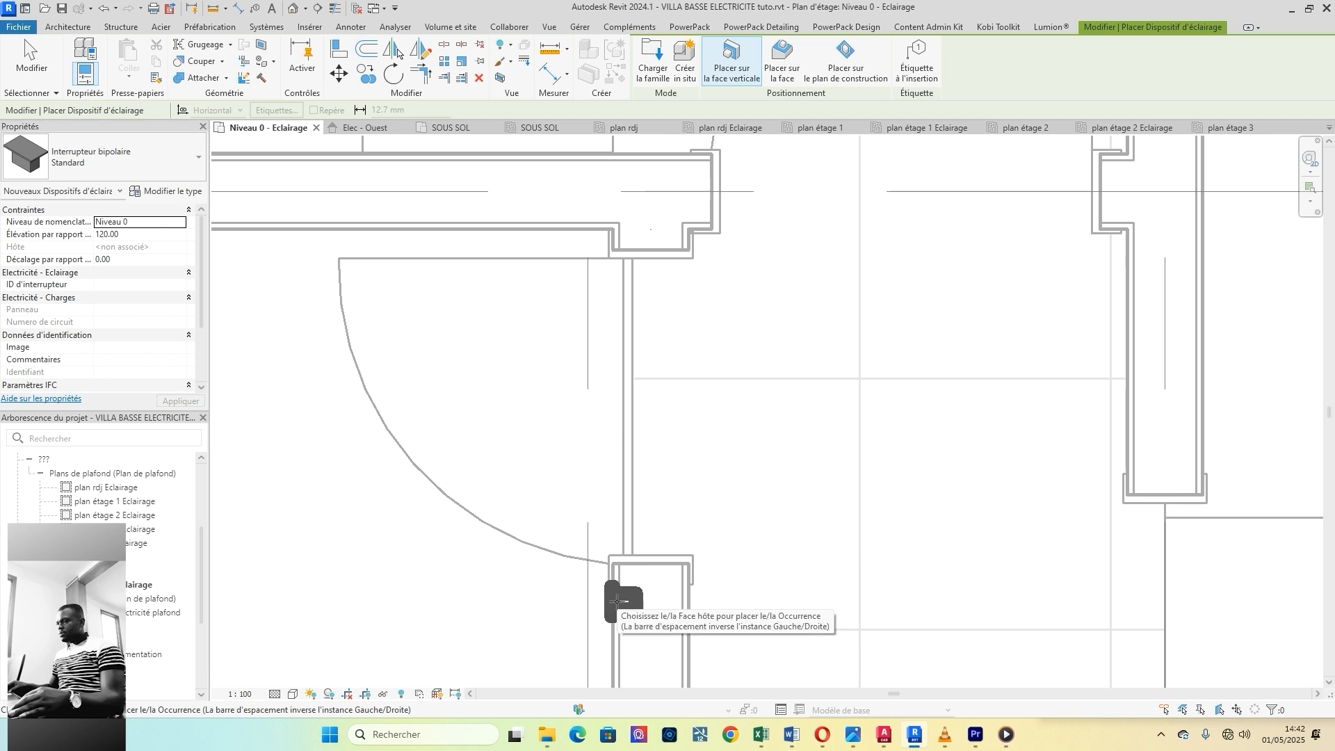
{"action": "scroll", "coordinate": [618, 599], "scroll_direction": "down", "scroll_amount": 5}
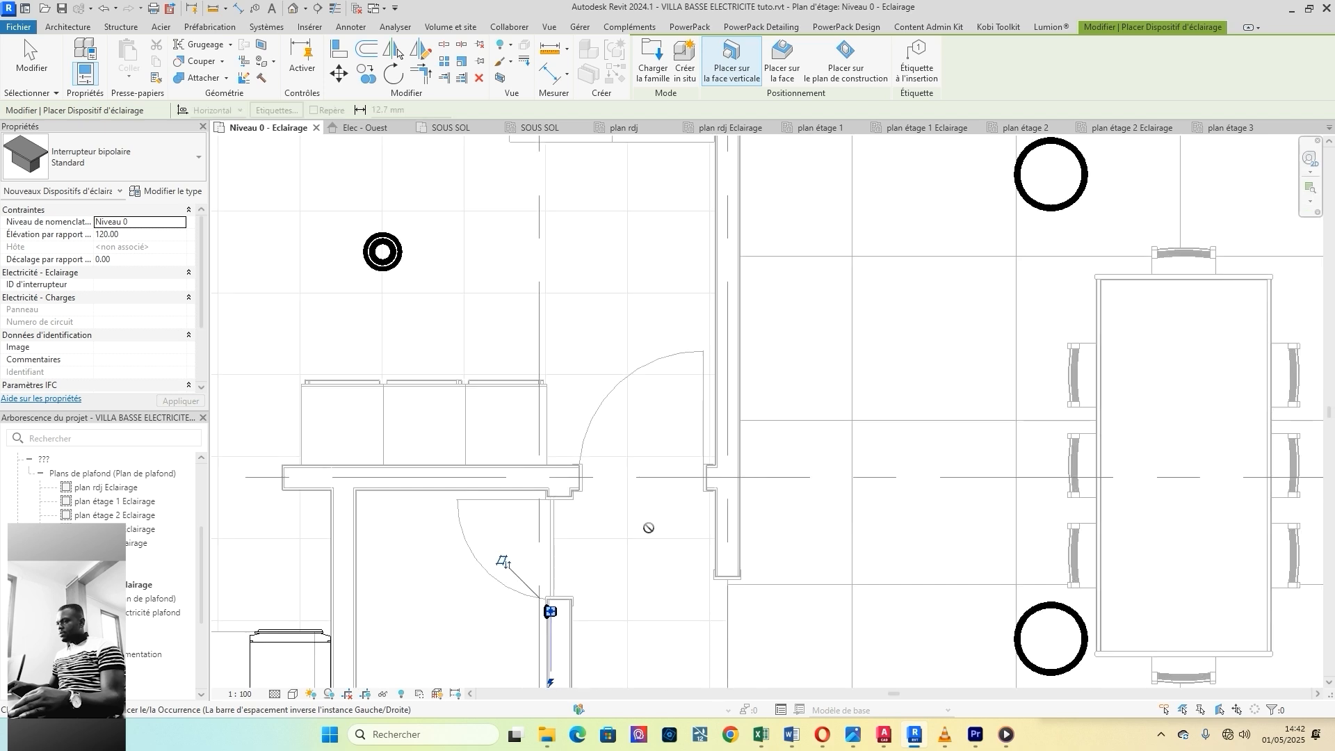
Step: Place an Interrupteur bipolaire on the kitchen side of the Y3 wall, between the kitchen door and the row of units
{"action": "scroll", "coordinate": [612, 528], "scroll_direction": "up", "scroll_amount": 5}
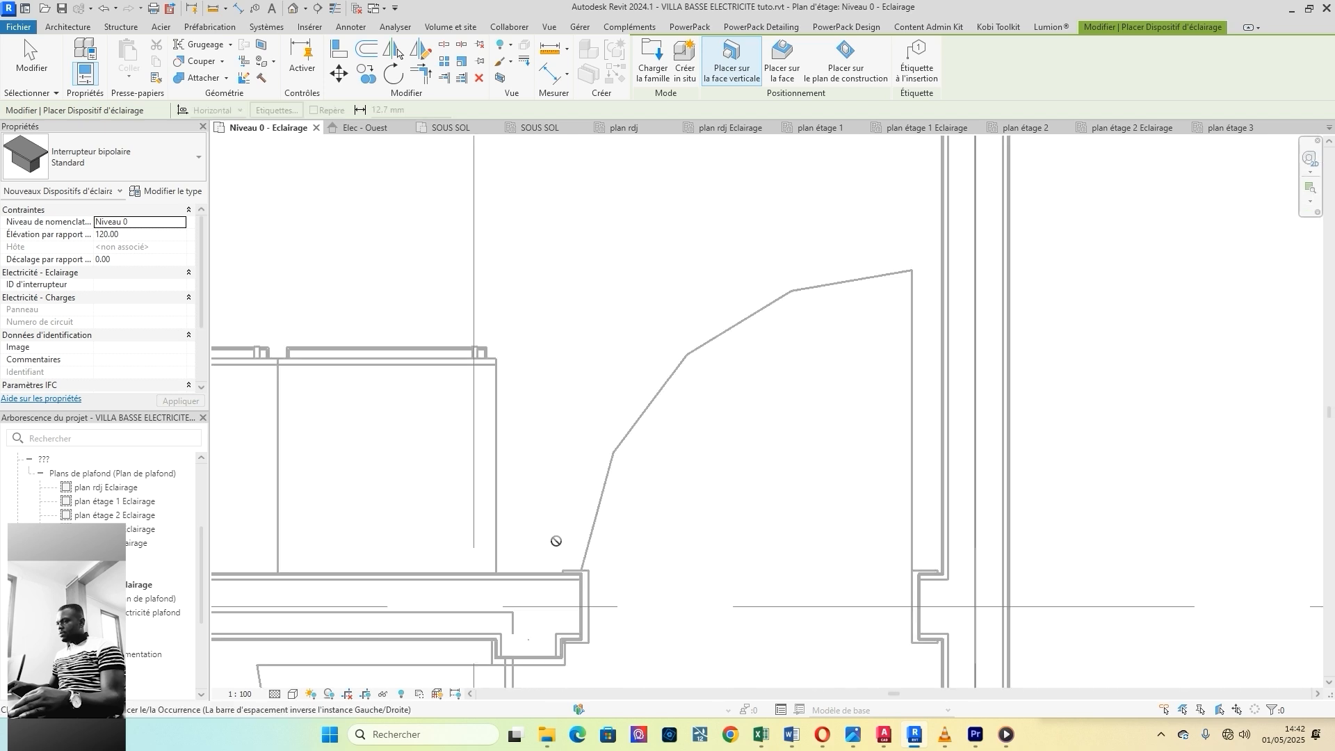
{"action": "scroll", "coordinate": [548, 568], "scroll_direction": "down", "scroll_amount": 5}
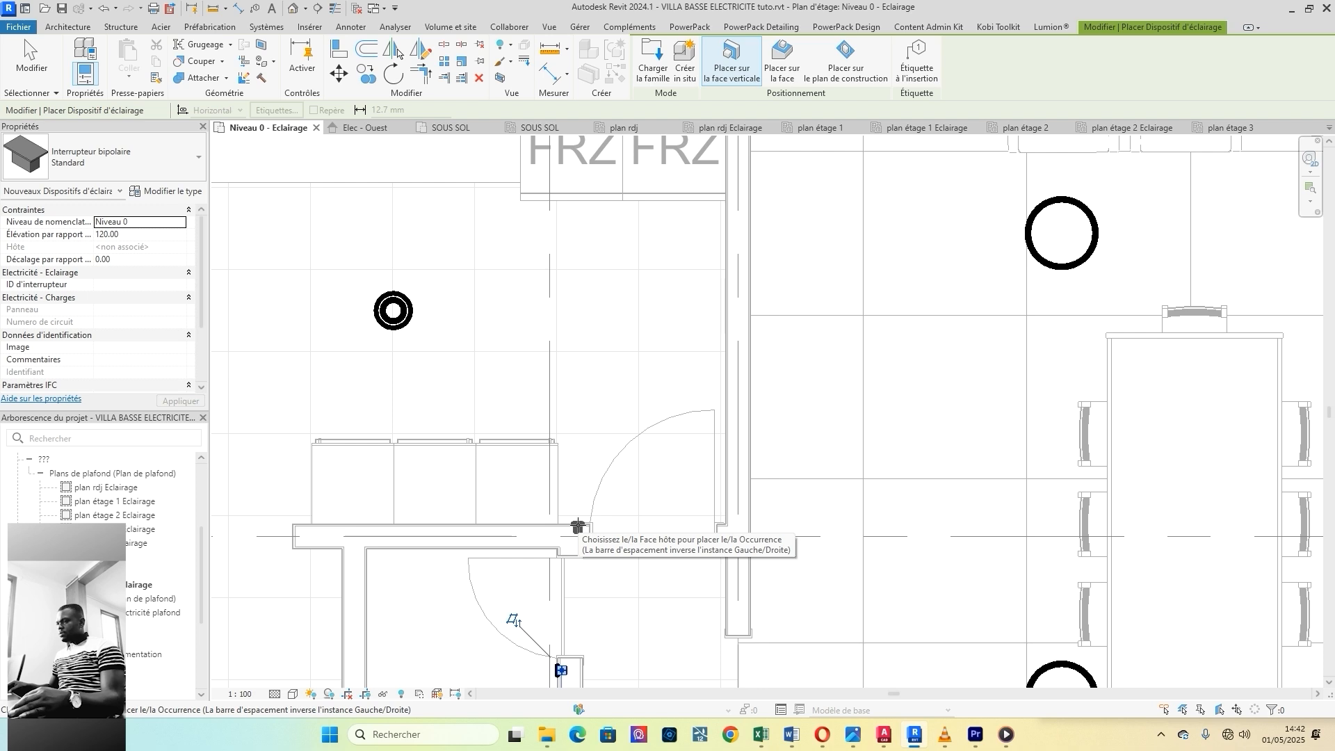
{"action": "scroll", "coordinate": [578, 527], "scroll_direction": "up", "scroll_amount": 5}
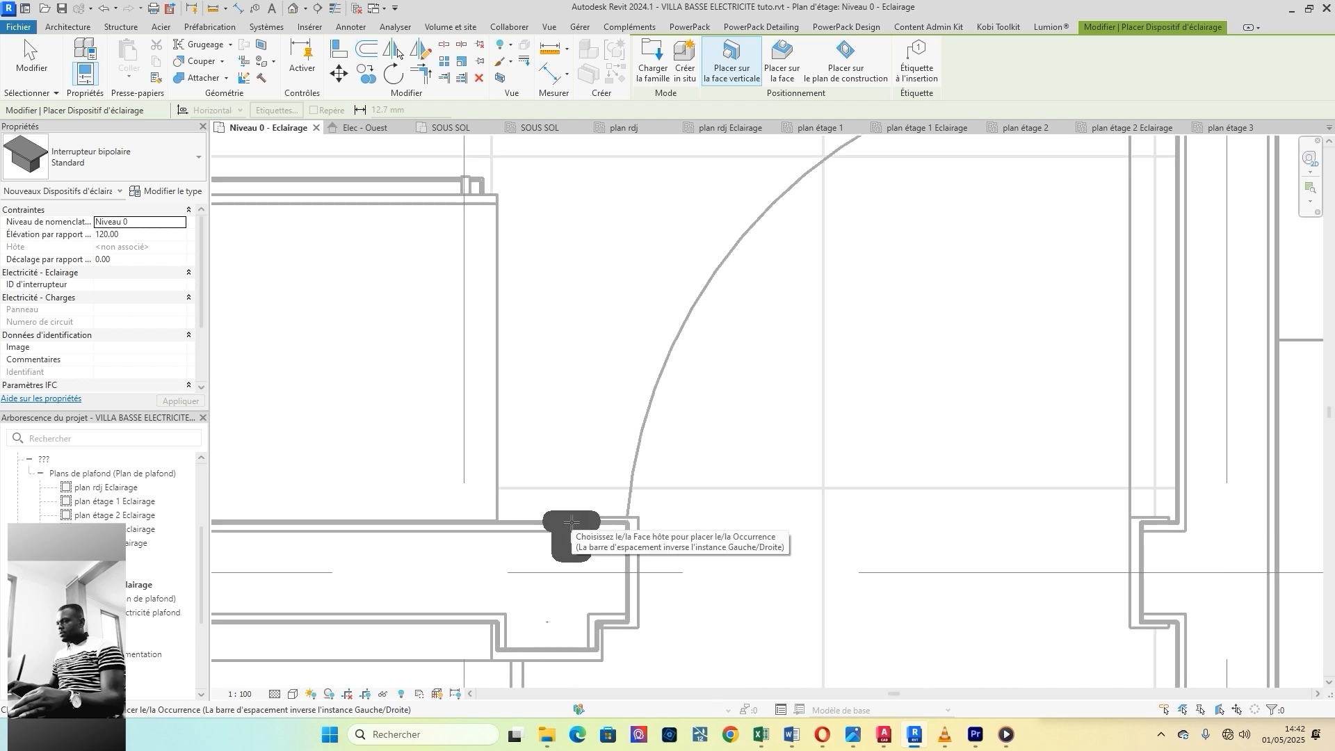
{"action": "left_click", "coordinate": [565, 526]}
{"action": "scroll", "coordinate": [619, 515], "scroll_direction": "down", "scroll_amount": 5}
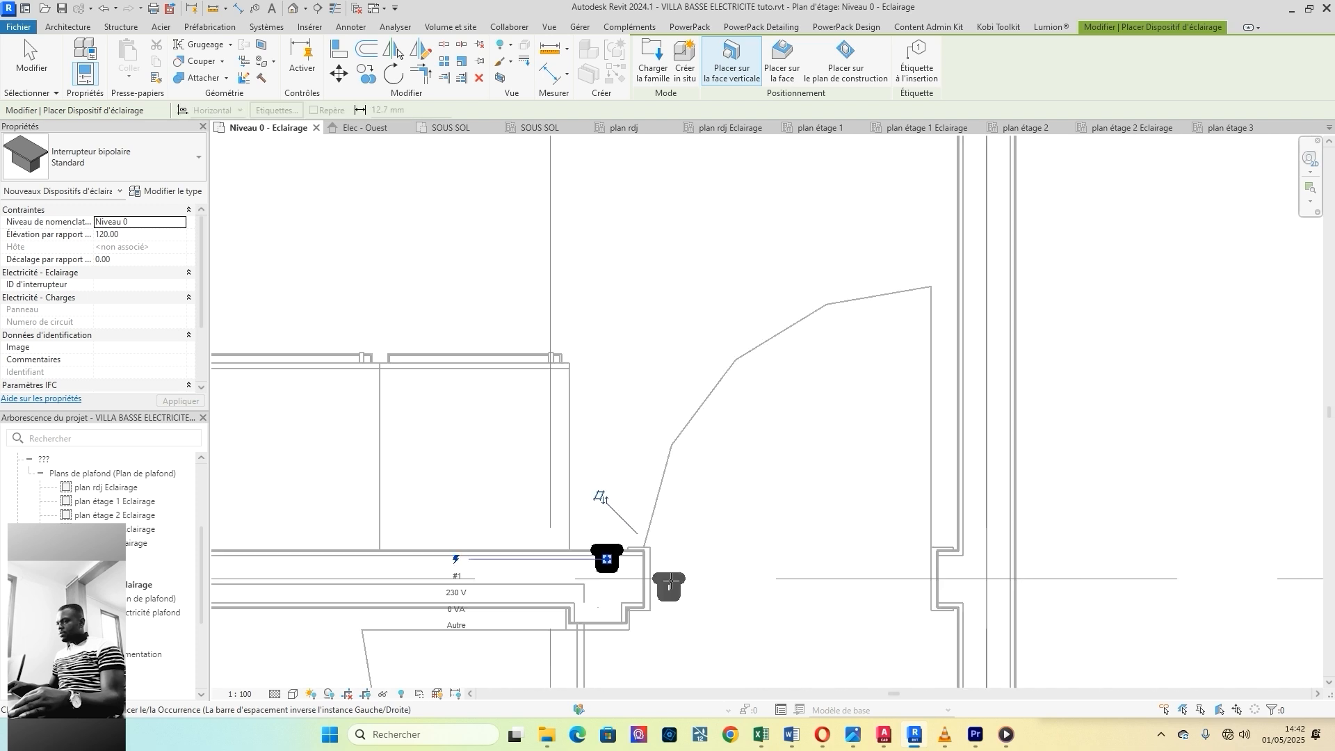
Step: Place an Interrupteur bipolaire on the kitchen face of the short Y3 wall, at the opening to the room with the sinks
{"action": "scroll", "coordinate": [630, 526], "scroll_direction": "down", "scroll_amount": 3}
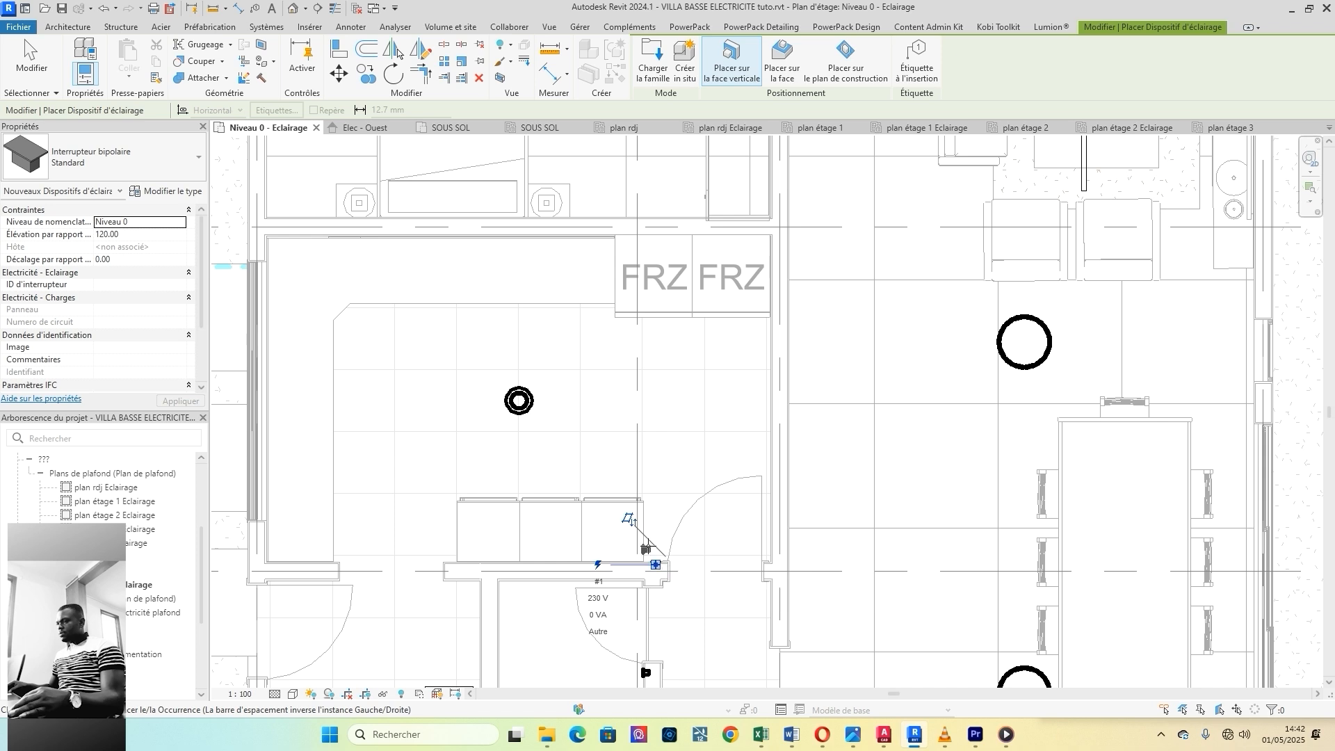
{"action": "scroll", "coordinate": [678, 502], "scroll_direction": "down", "scroll_amount": 2}
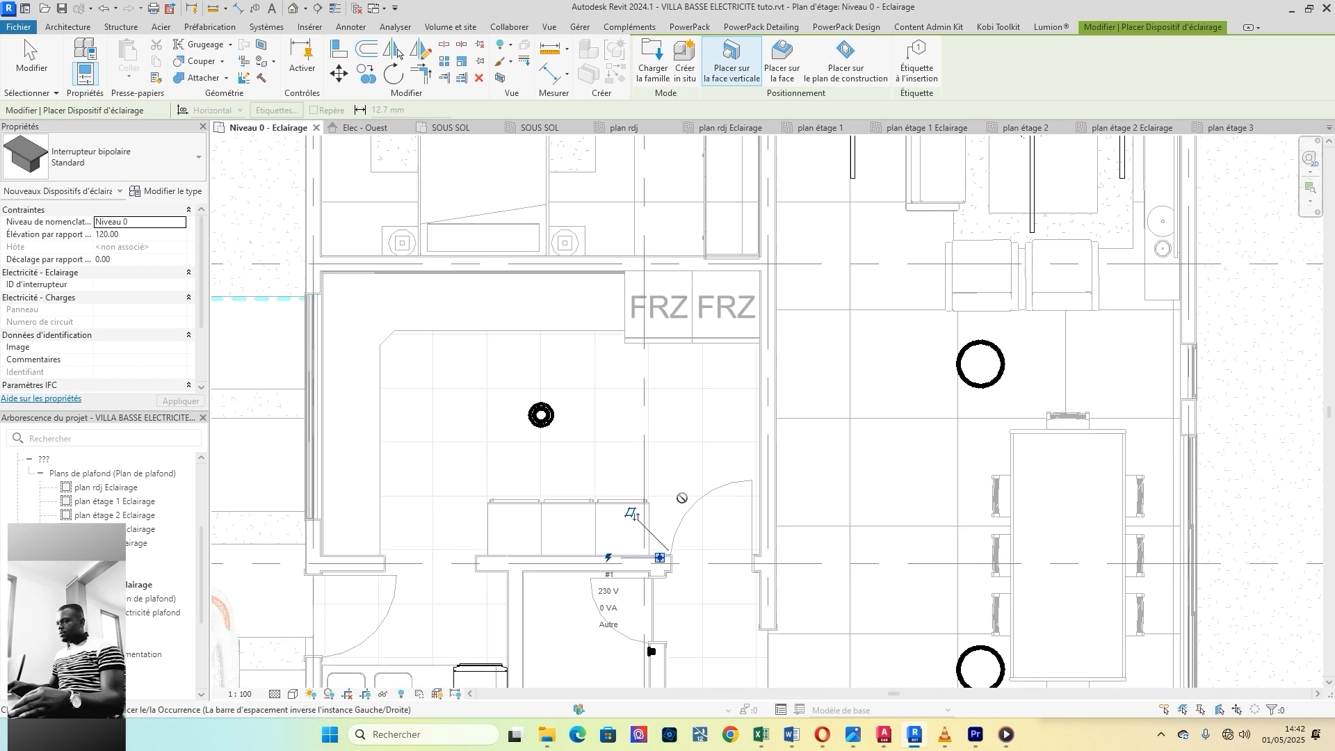
{"action": "scroll", "coordinate": [689, 431], "scroll_direction": "up", "scroll_amount": 2}
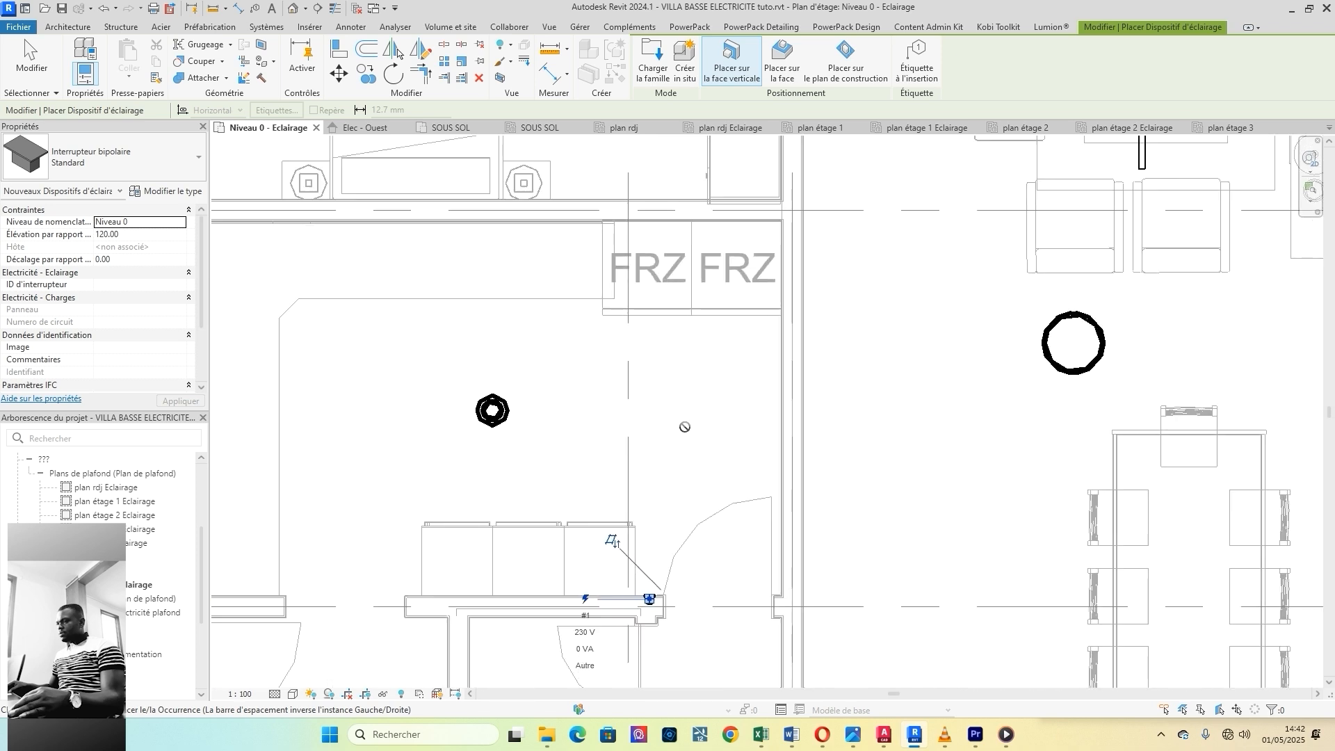
{"action": "scroll", "coordinate": [689, 431], "scroll_direction": "down", "scroll_amount": 3}
{"action": "scroll", "coordinate": [407, 546], "scroll_direction": "up", "scroll_amount": 6}
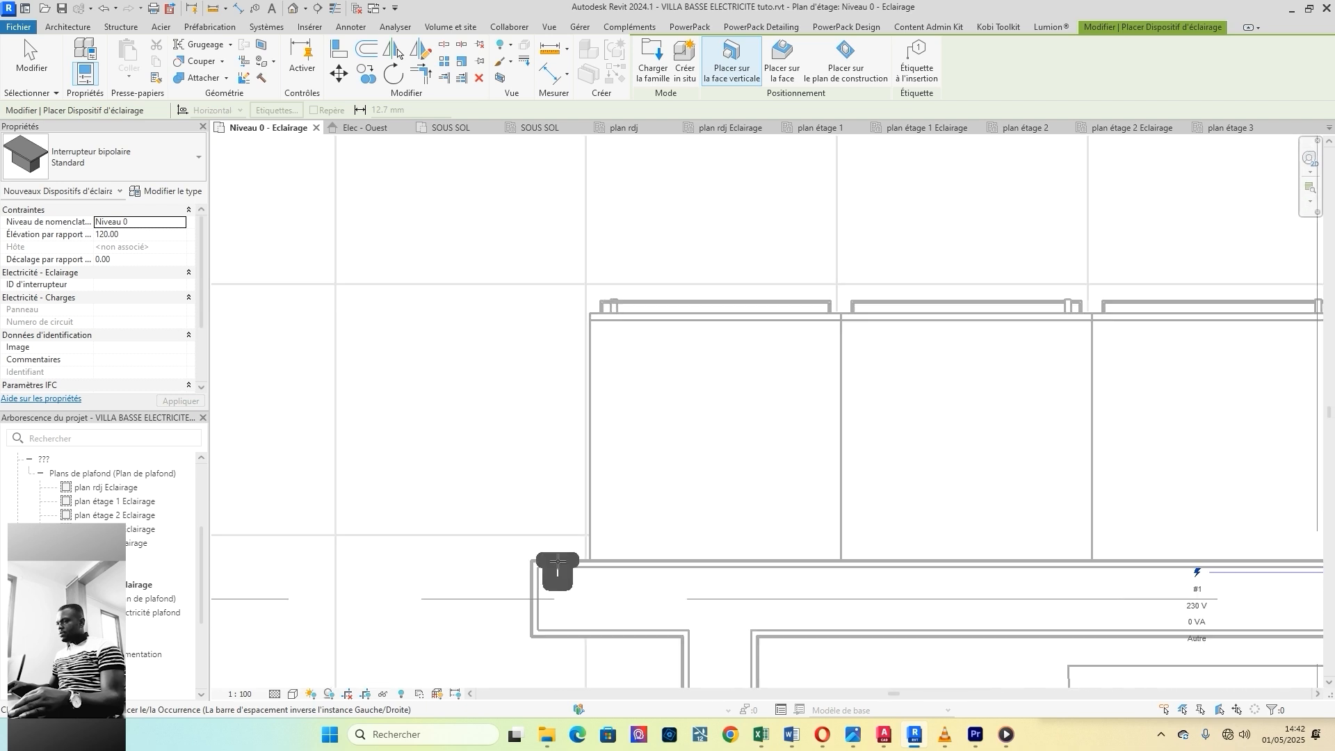
{"action": "scroll", "coordinate": [529, 550], "scroll_direction": "down", "scroll_amount": 3}
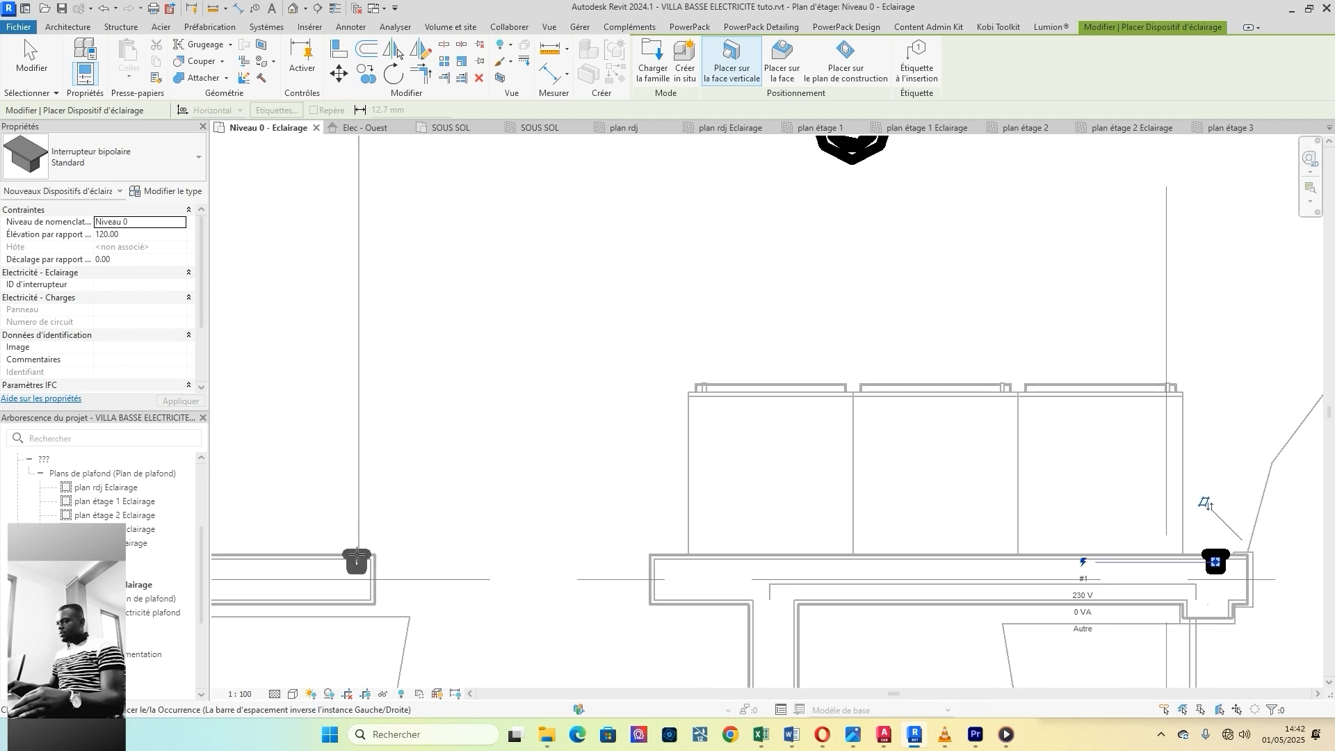
{"action": "scroll", "coordinate": [424, 552], "scroll_direction": "down", "scroll_amount": 5}
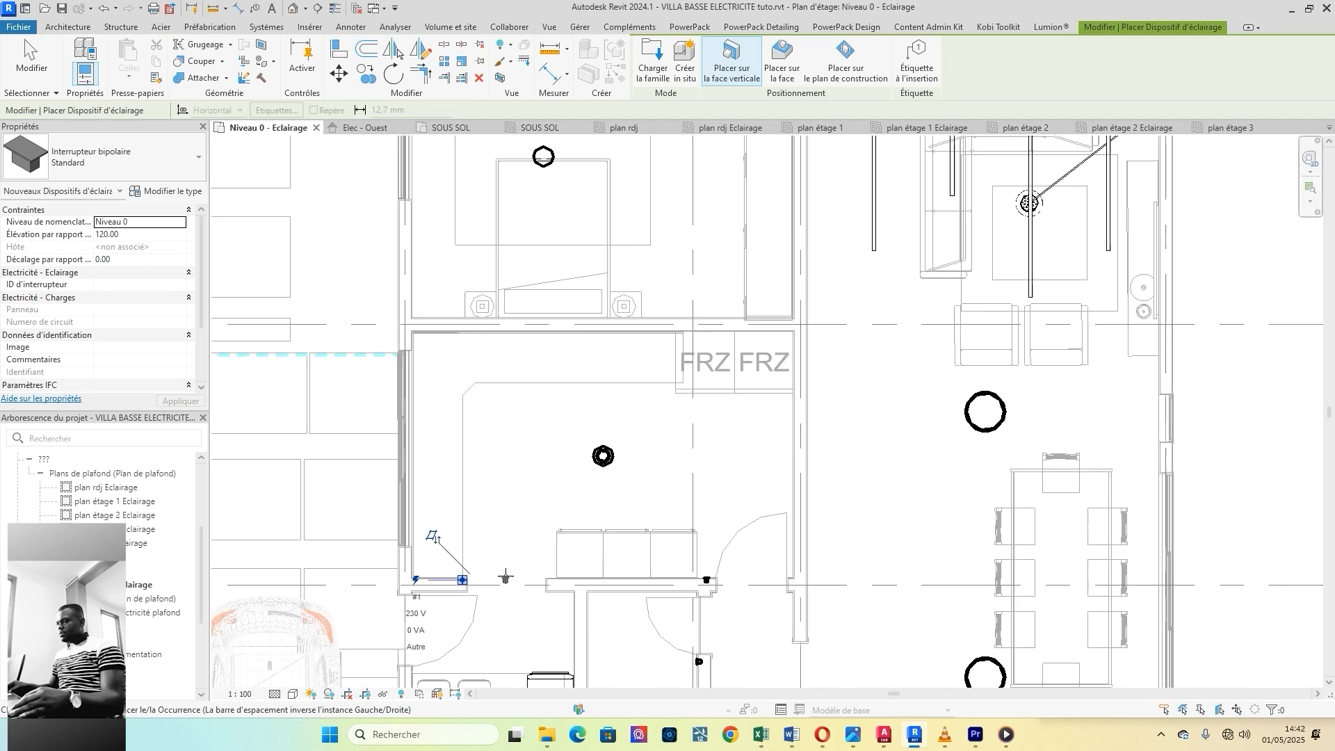
{"action": "scroll", "coordinate": [505, 577], "scroll_direction": "down", "scroll_amount": 2}
{"action": "middle_click_drag", "start_coordinate": [468, 578], "coordinate": [487, 461]}
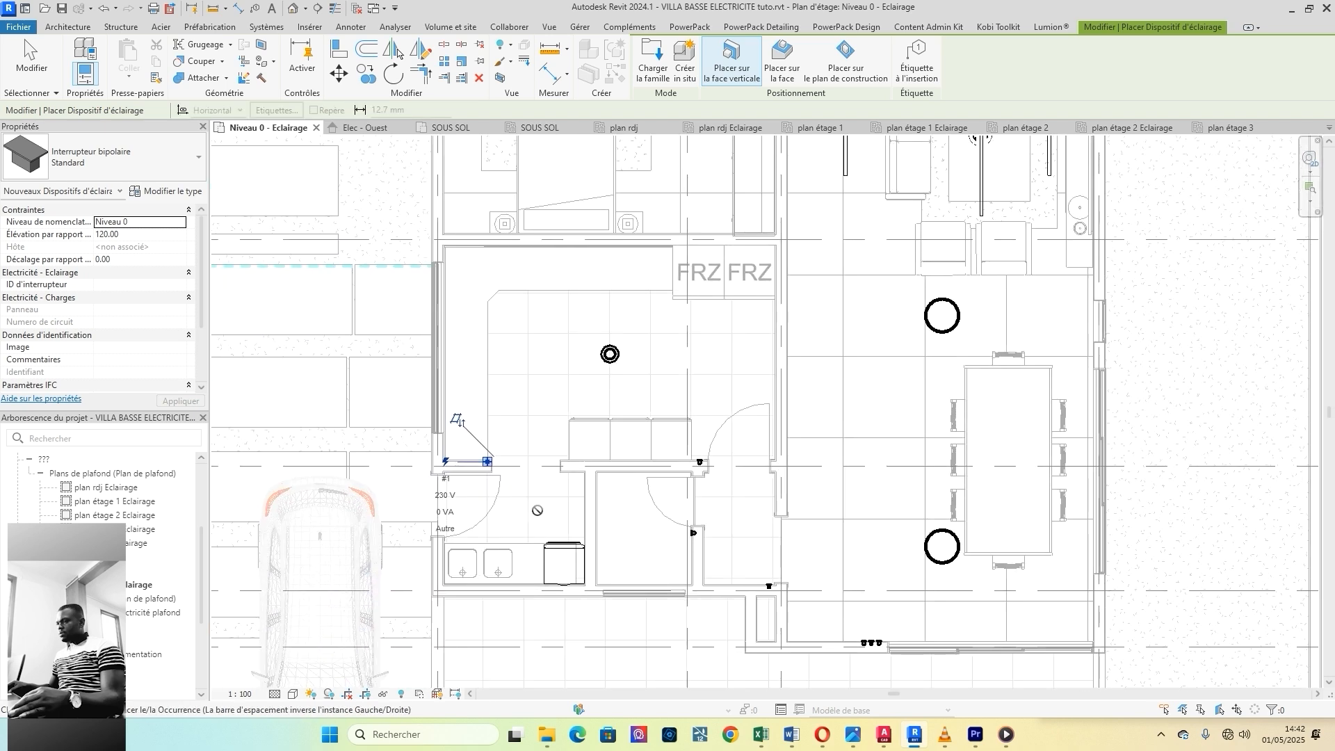
Step: Add a second Interrupteur bipolaire beside the one on the short kitchen wall at the opening to the sink room
{"action": "scroll", "coordinate": [488, 461], "scroll_direction": "up", "scroll_amount": 2}
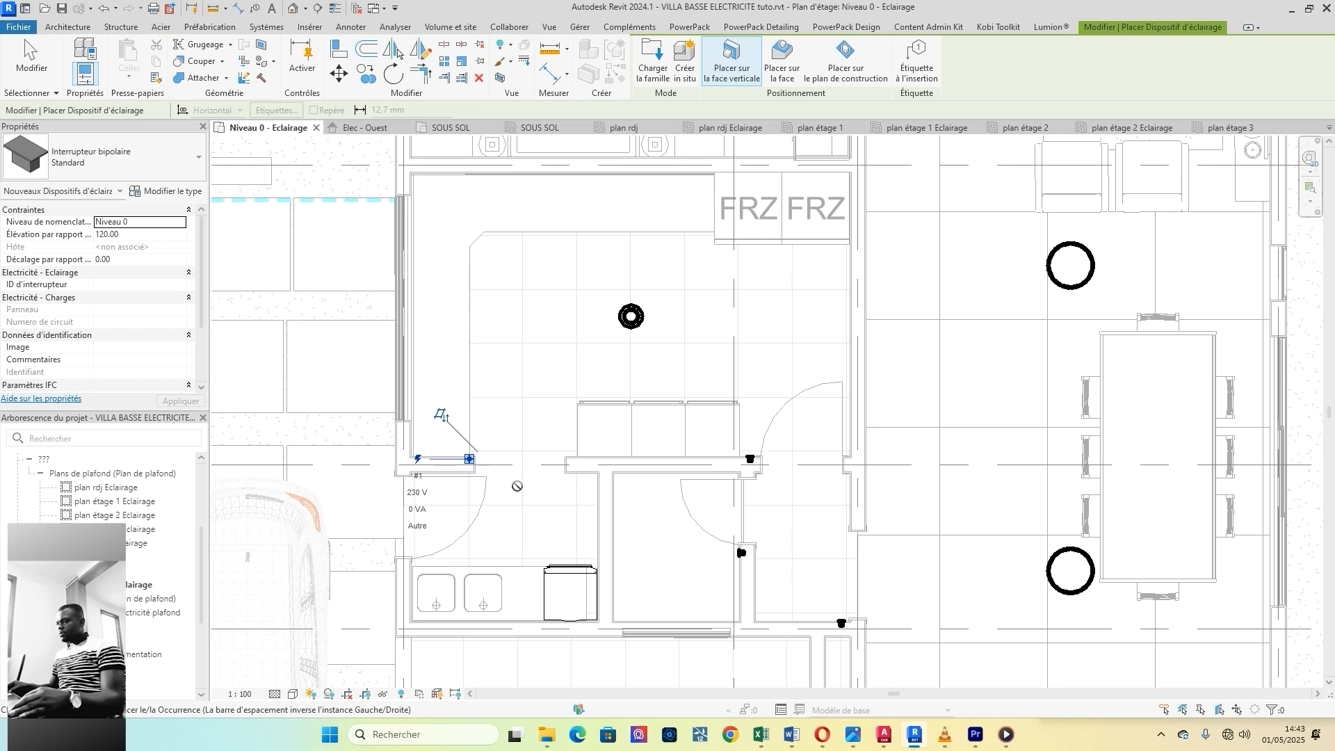
{"action": "scroll", "coordinate": [470, 459], "scroll_direction": "up", "scroll_amount": 4}
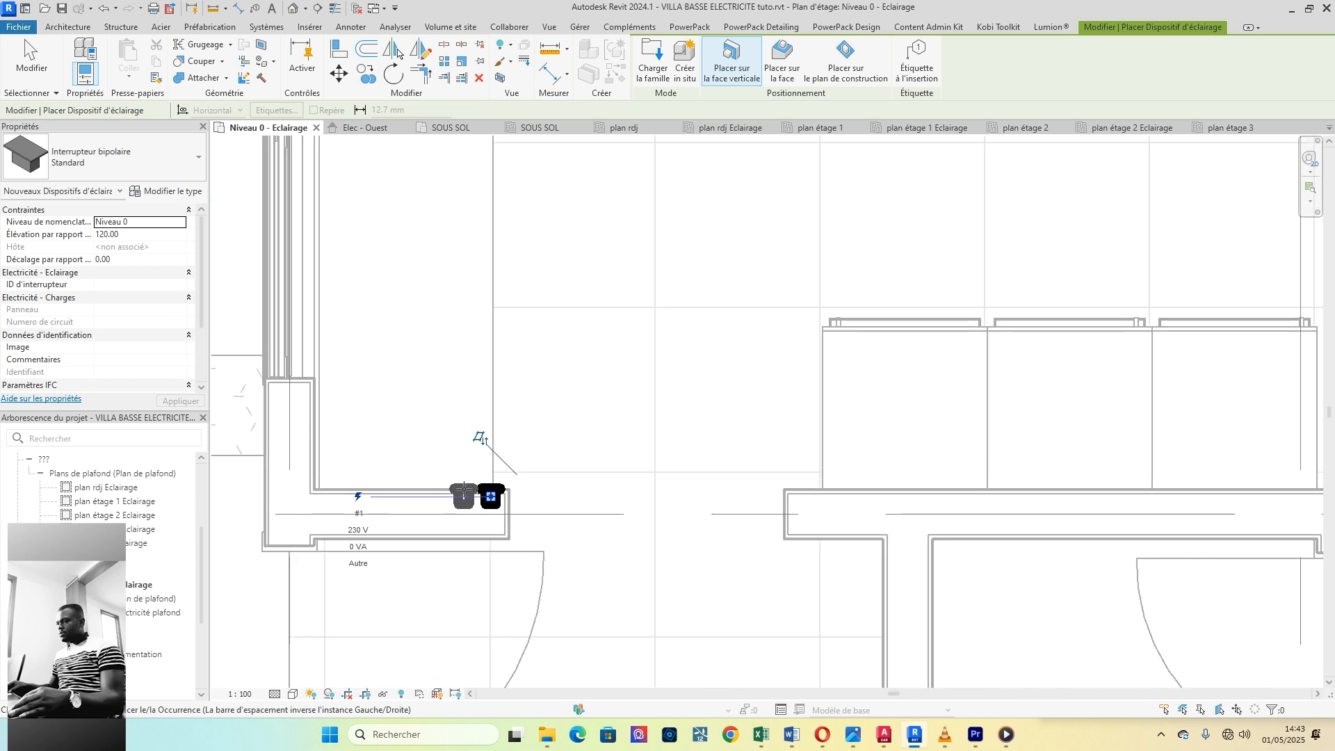
{"action": "scroll", "coordinate": [465, 492], "scroll_direction": "down", "scroll_amount": 5}
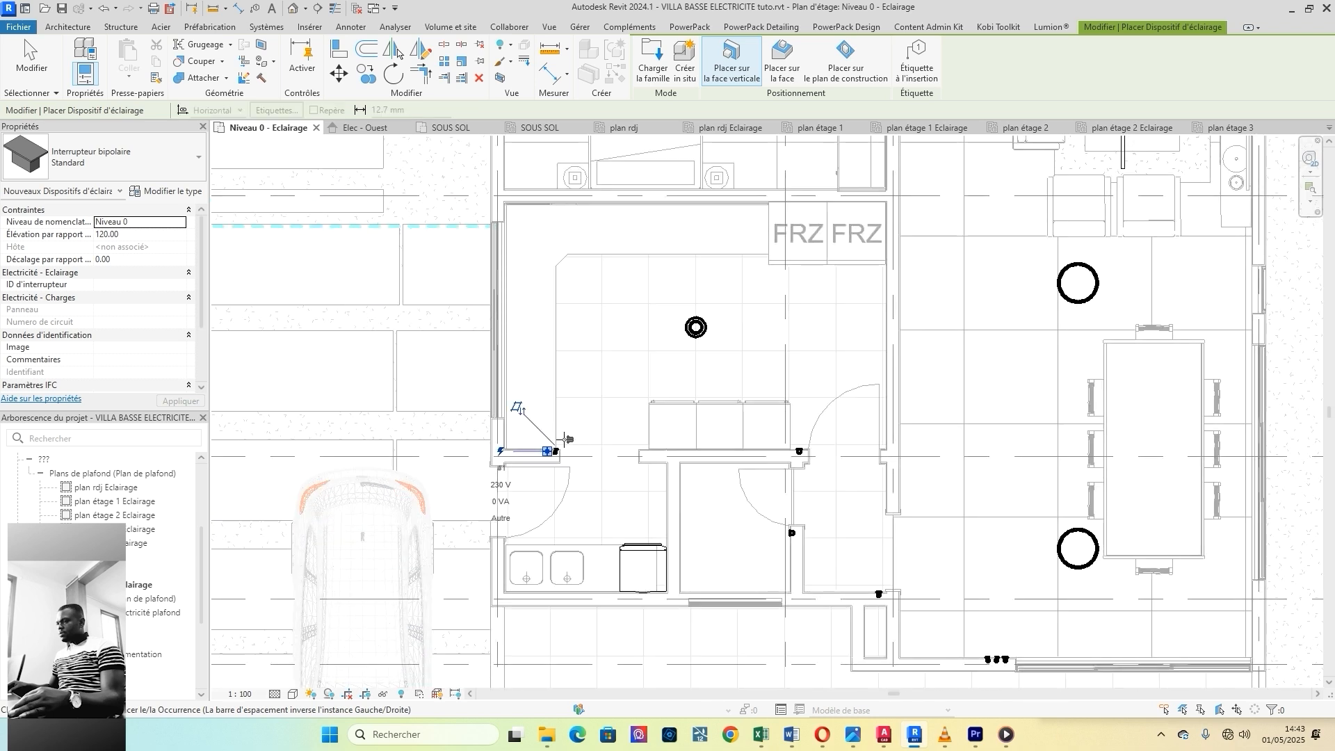
Step: Place an Interrupteur bipolaire on the inner face of the sink room's exterior wall, beside the door to the car parking
{"action": "scroll", "coordinate": [547, 451], "scroll_direction": "up", "scroll_amount": 6}
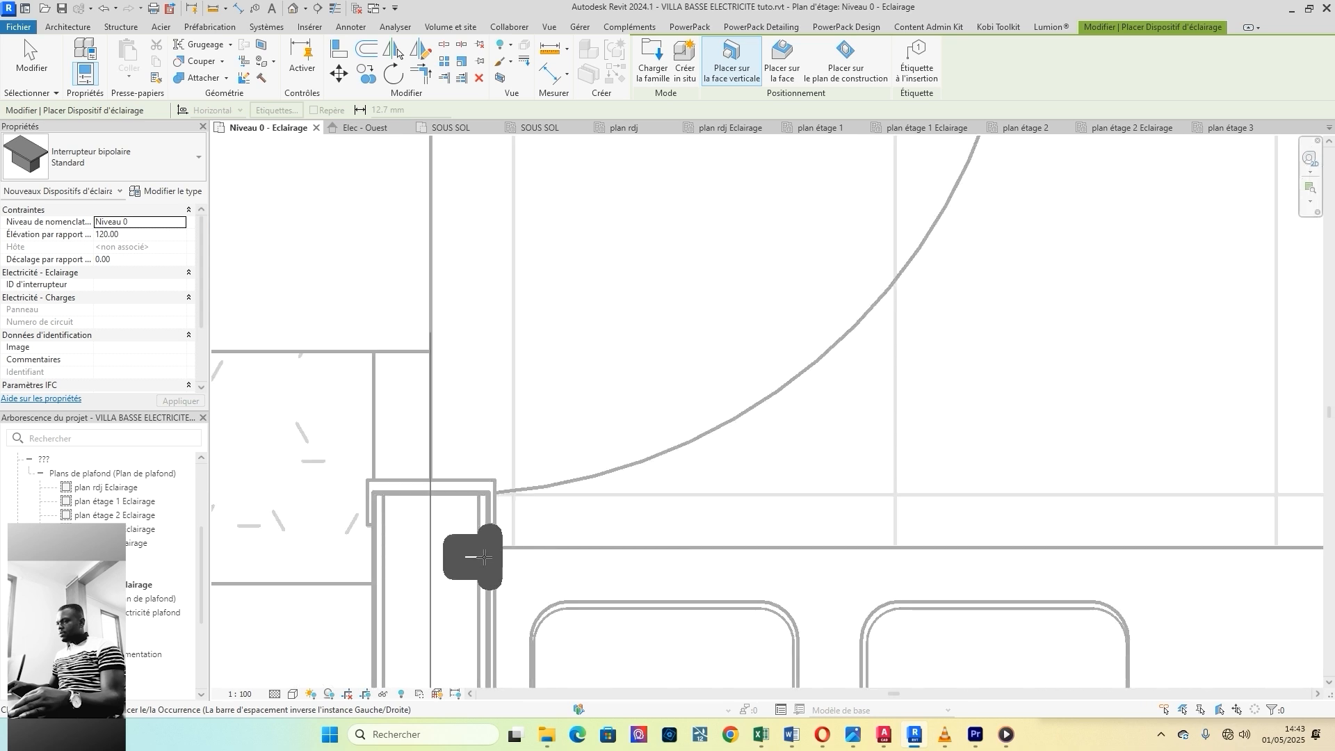
{"action": "scroll", "coordinate": [480, 554], "scroll_direction": "down", "scroll_amount": 6}
{"action": "scroll", "coordinate": [570, 544], "scroll_direction": "down", "scroll_amount": 5}
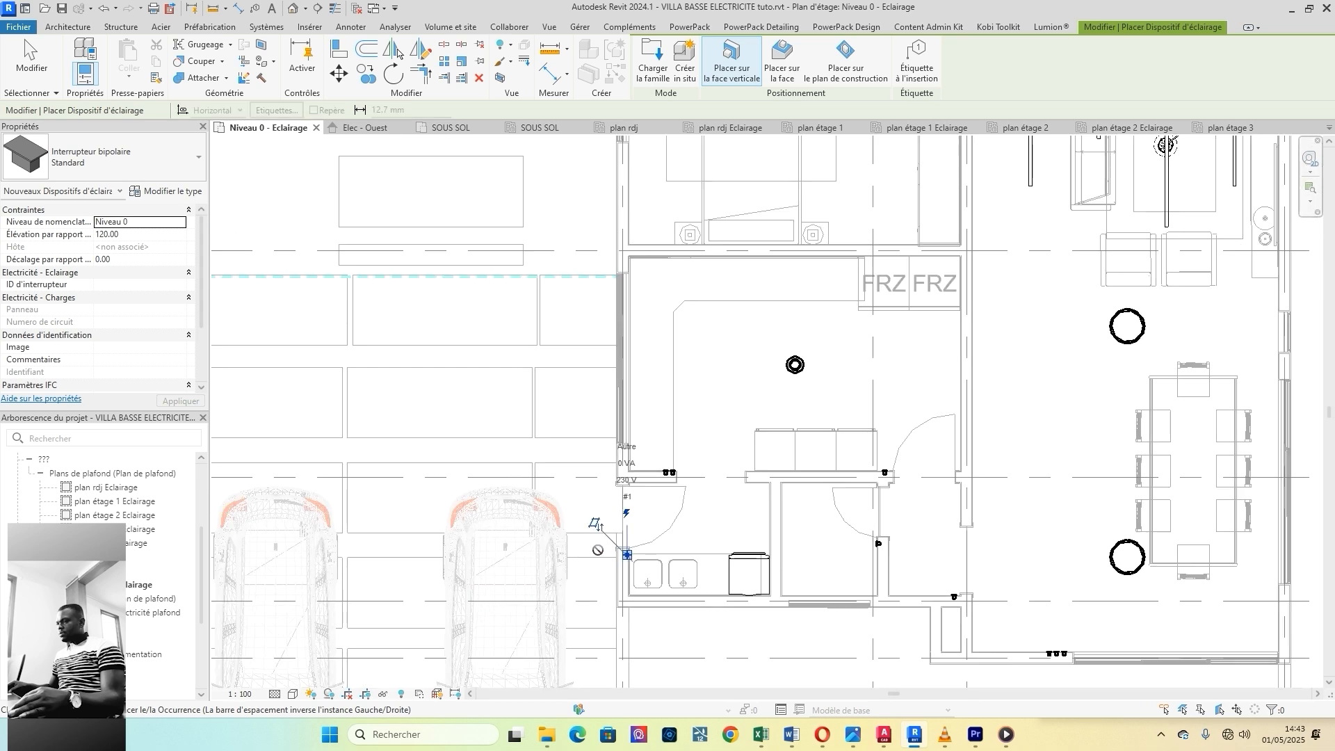
{"action": "middle_click_drag", "start_coordinate": [567, 556], "coordinate": [571, 432]}
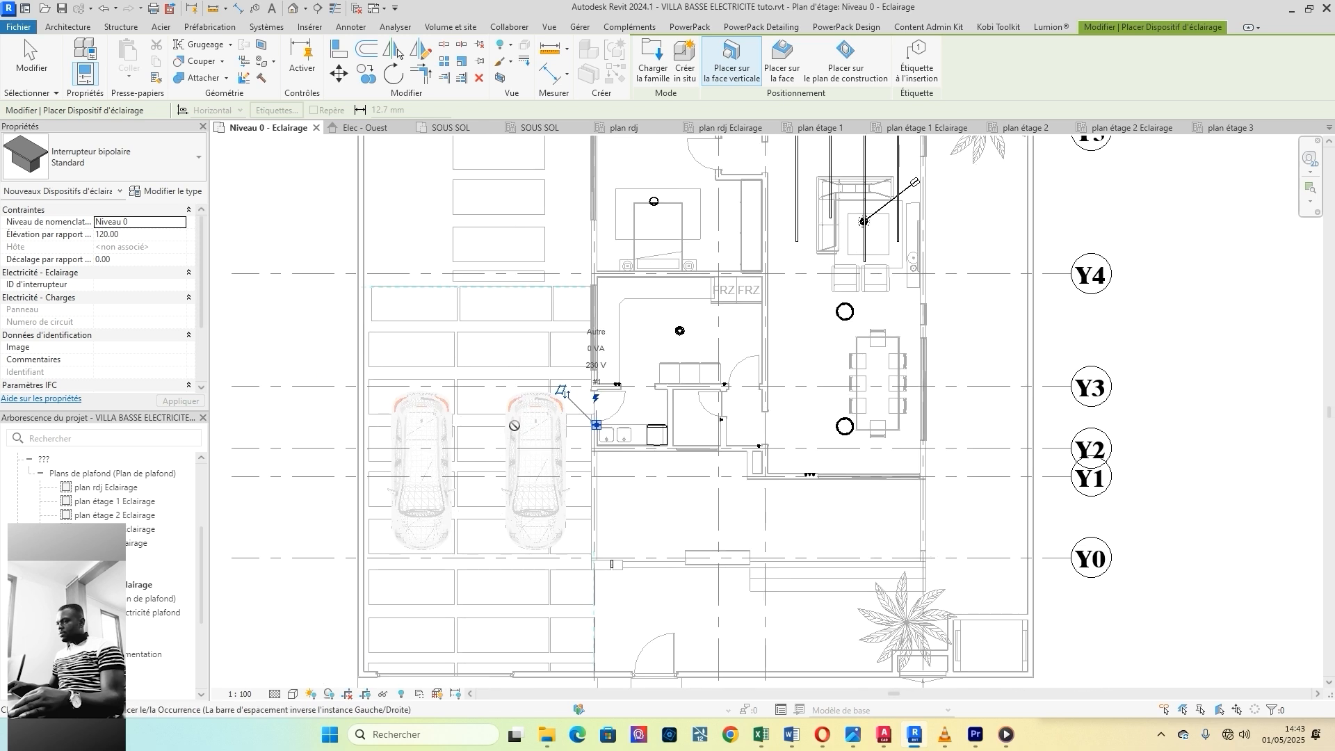
{"action": "scroll", "coordinate": [571, 432], "scroll_direction": "up", "scroll_amount": 2}
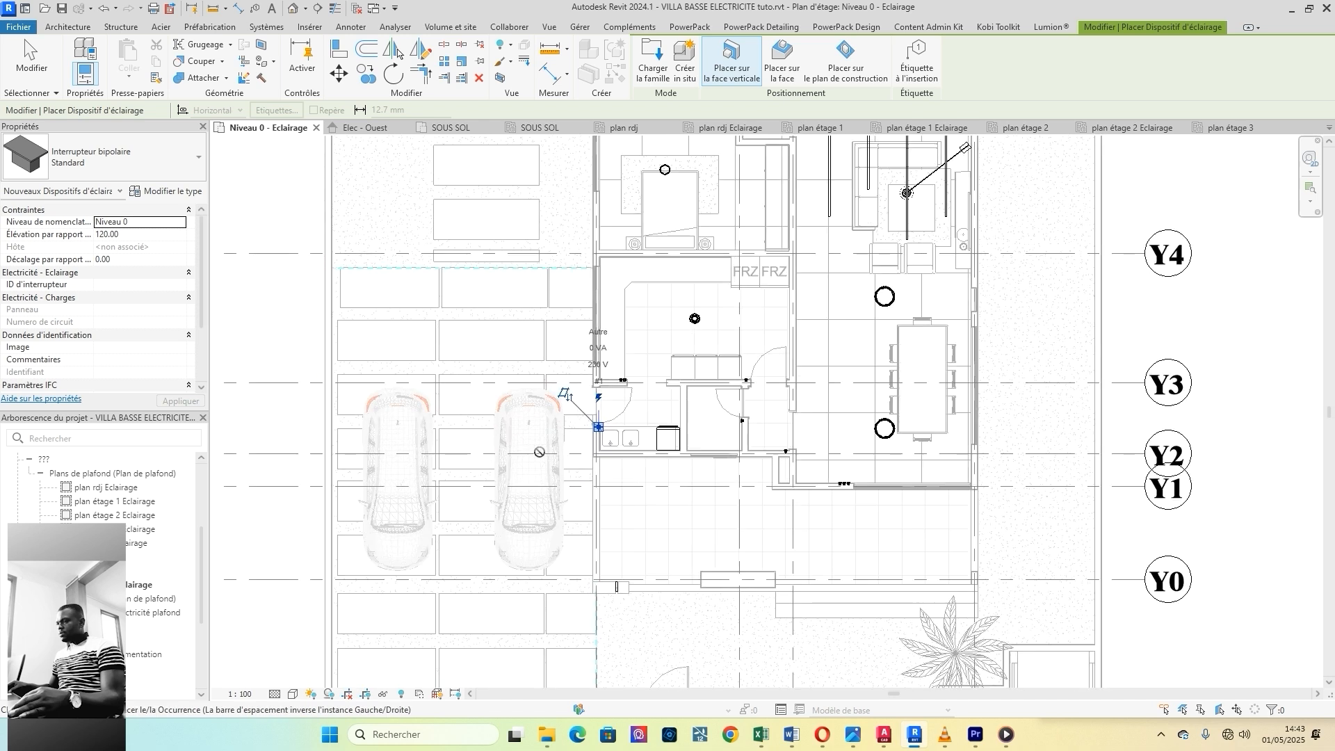
{"action": "scroll", "coordinate": [603, 430], "scroll_direction": "up", "scroll_amount": 2}
{"action": "scroll", "coordinate": [604, 430], "scroll_direction": "down", "scroll_amount": 2}
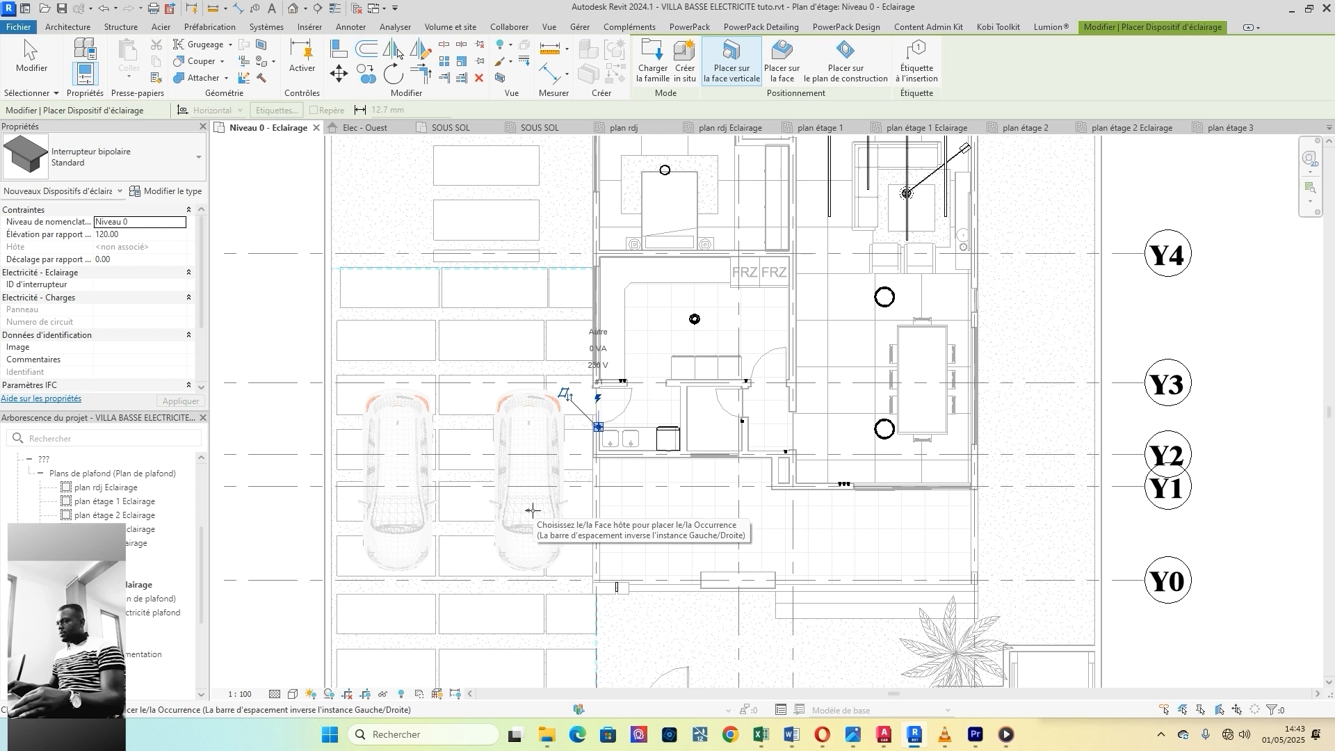
{"action": "scroll", "coordinate": [552, 471], "scroll_direction": "up", "scroll_amount": 2}
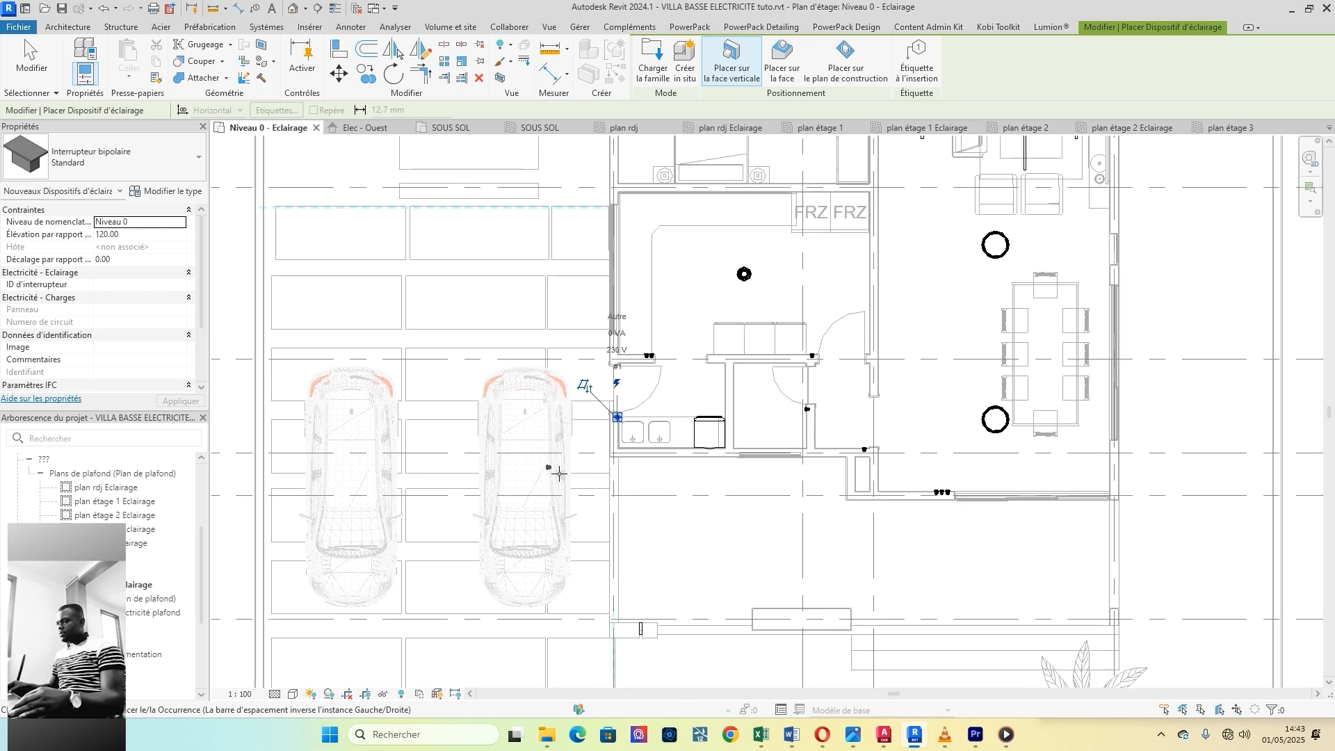
Step: Place a fourth Interrupteur bipolaire beside the three on the Y1 wall, next to the dining area's sliding window
{"action": "scroll", "coordinate": [629, 479], "scroll_direction": "up", "scroll_amount": 2}
{"action": "scroll", "coordinate": [632, 482], "scroll_direction": "up", "scroll_amount": 1}
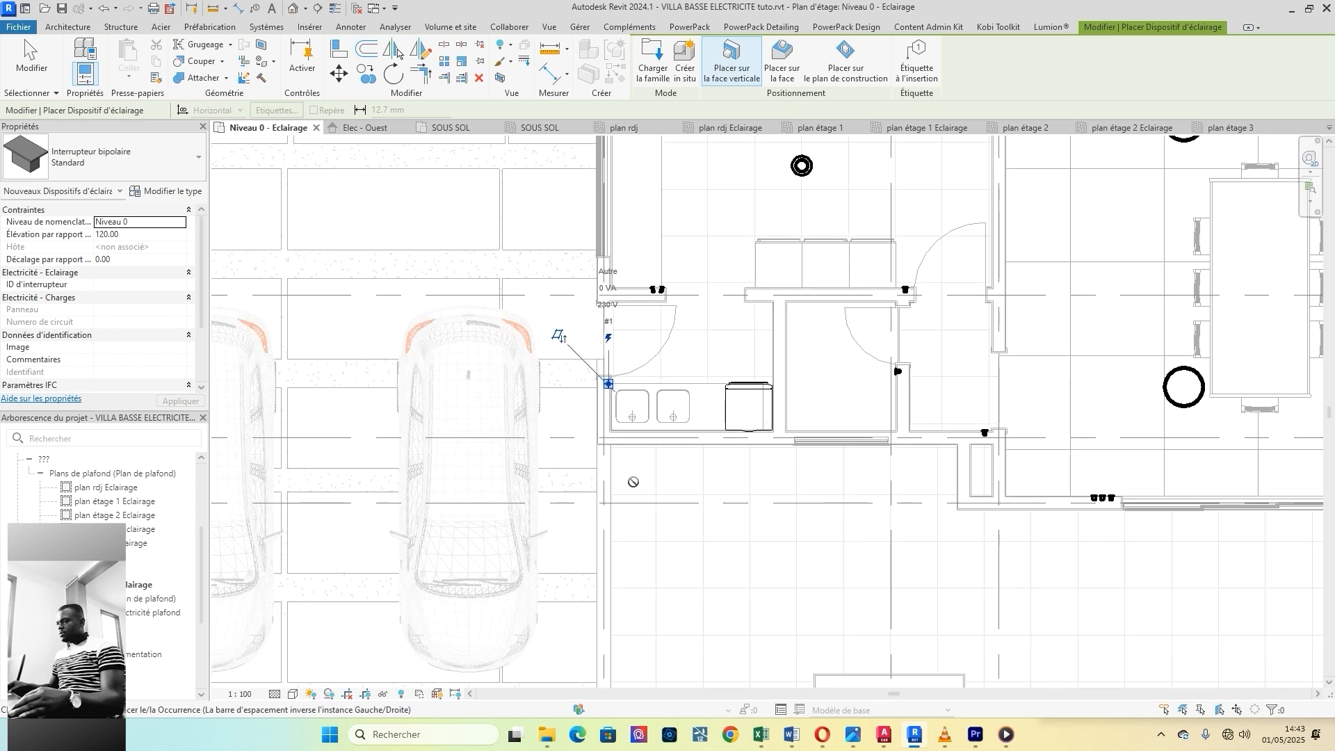
{"action": "scroll", "coordinate": [632, 482], "scroll_direction": "down", "scroll_amount": 3}
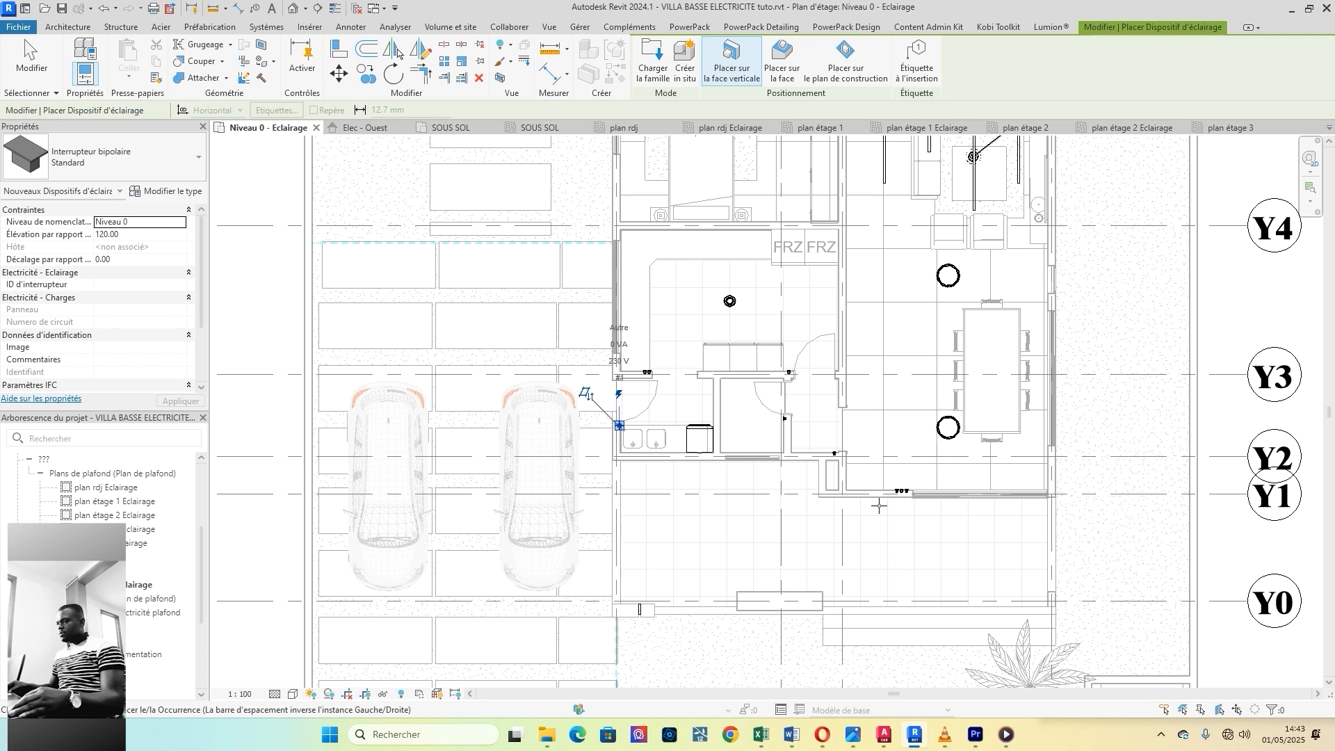
{"action": "scroll", "coordinate": [820, 498], "scroll_direction": "up", "scroll_amount": 10}
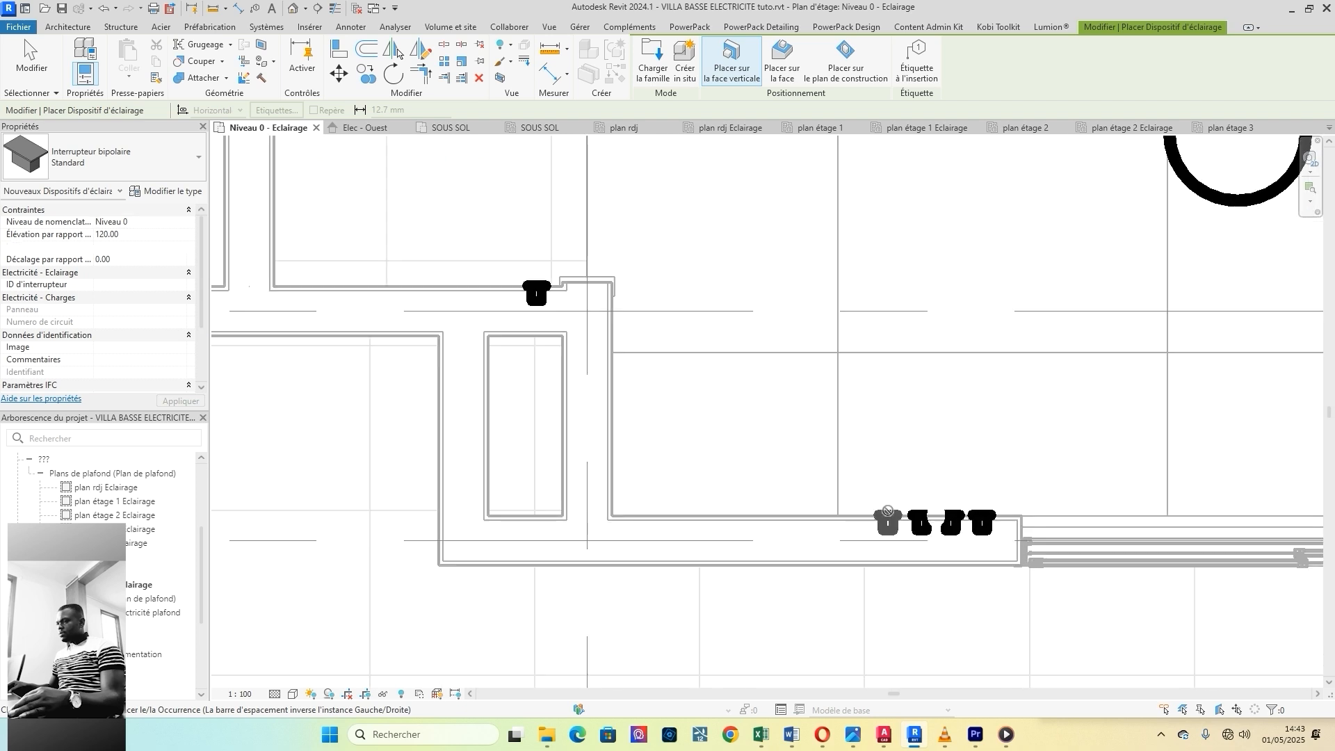
{"action": "scroll", "coordinate": [885, 523], "scroll_direction": "down", "scroll_amount": 7}
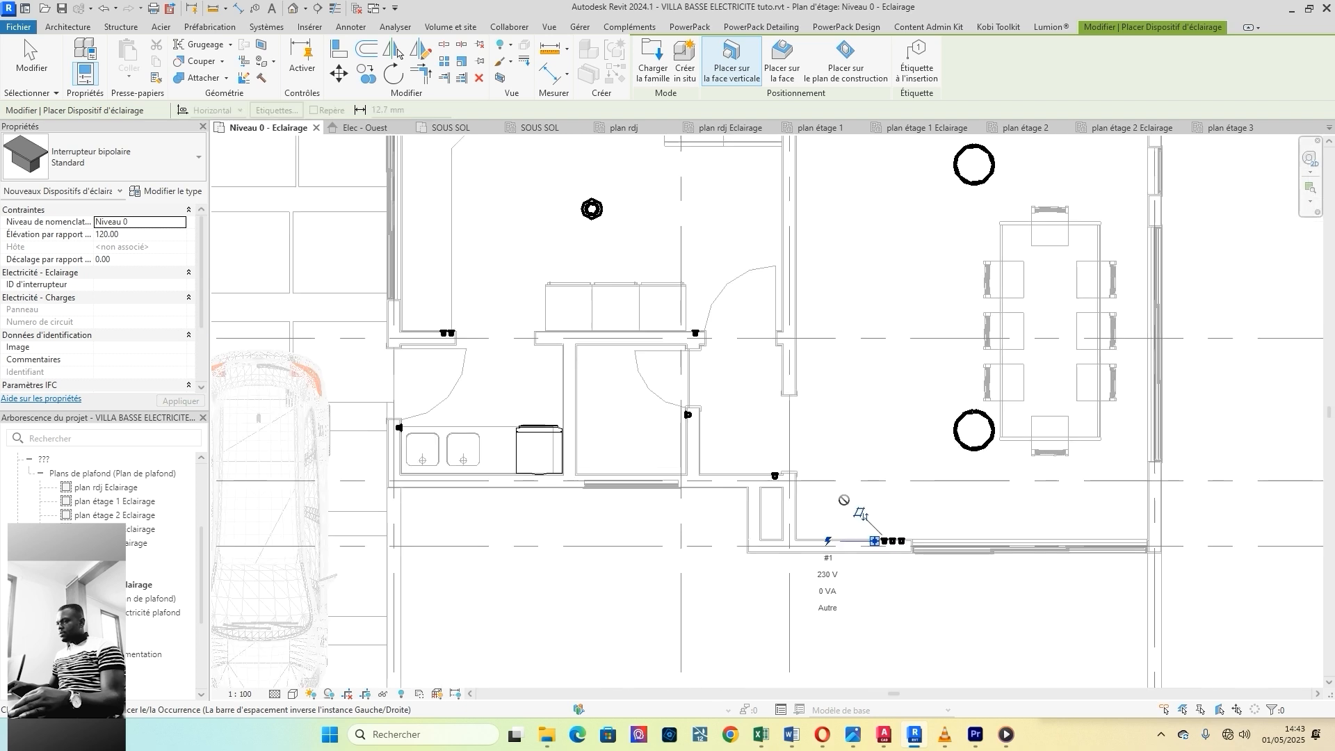
Step: Place a second Interrupteur bipolaire directly beside the existing one on the inner face of the sink room's exterior wall
{"action": "scroll", "coordinate": [843, 500], "scroll_direction": "down", "scroll_amount": 2}
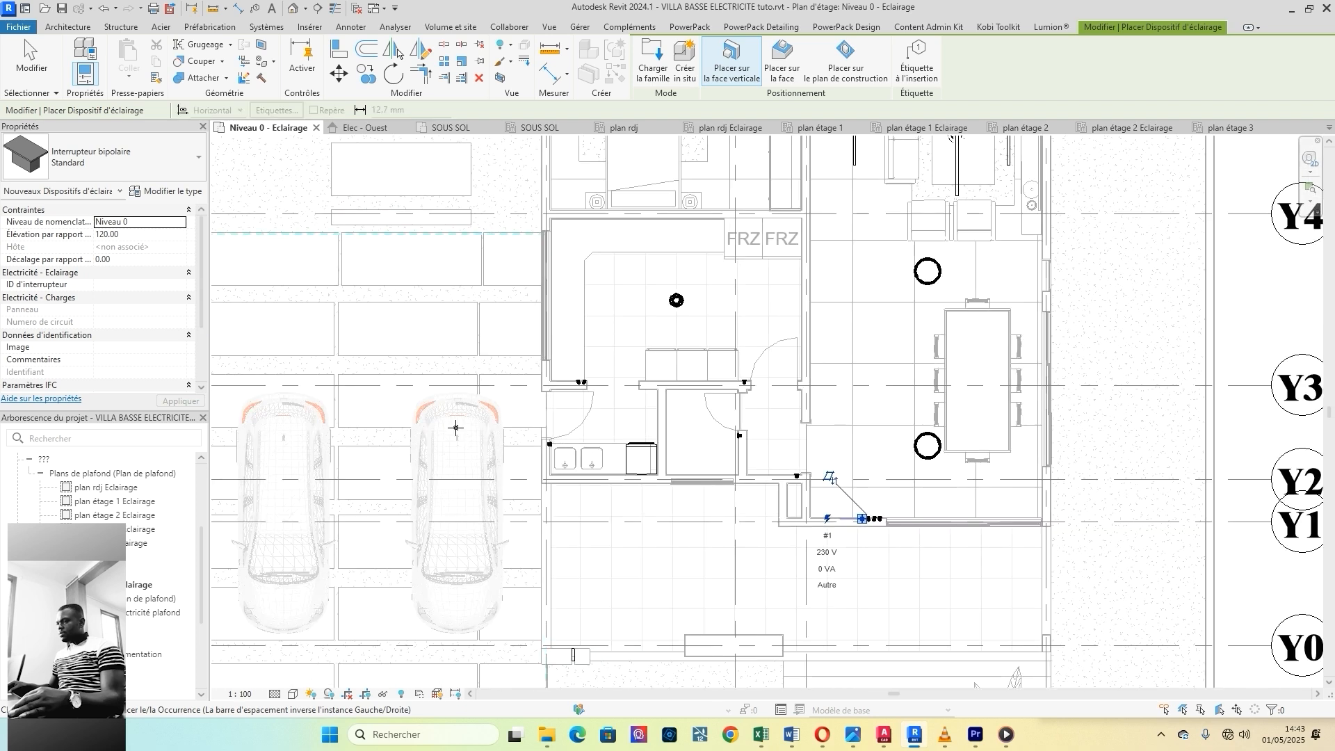
{"action": "scroll", "coordinate": [549, 455], "scroll_direction": "up", "scroll_amount": 6}
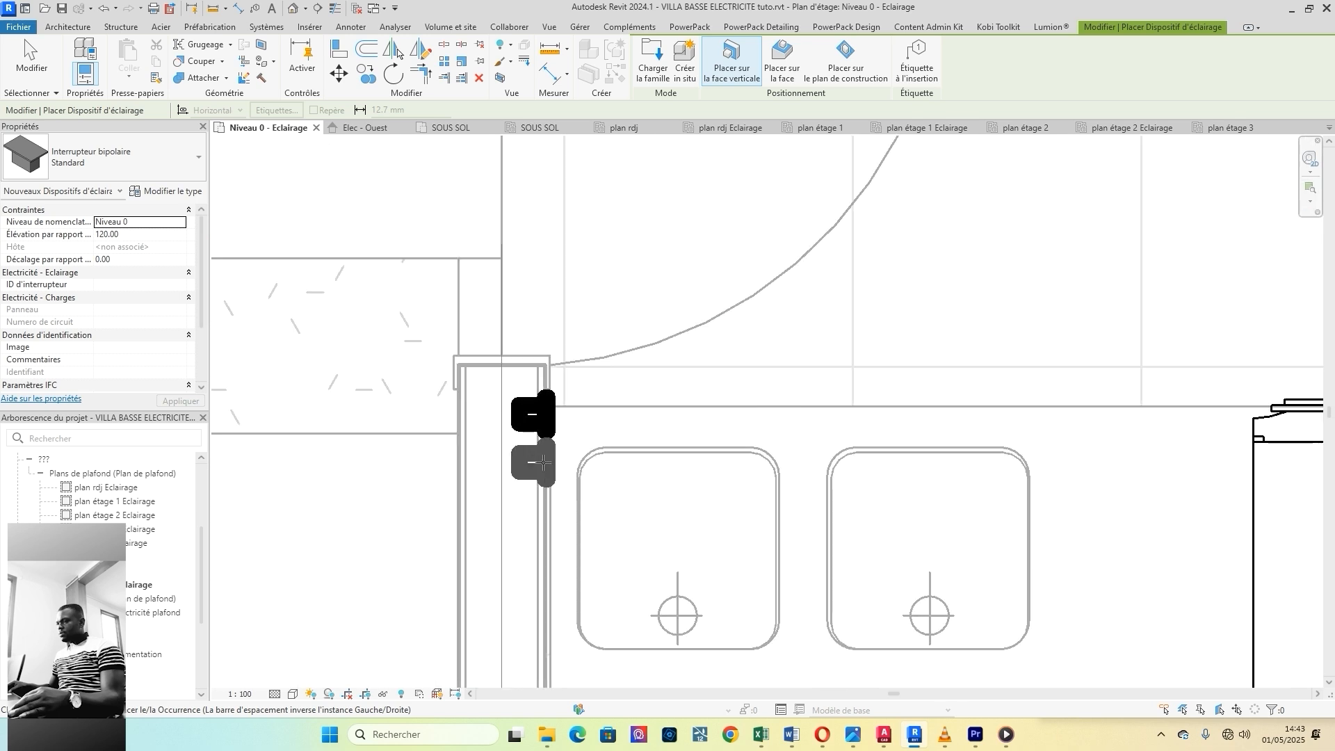
{"action": "left_click", "coordinate": [542, 462]}
{"action": "scroll", "coordinate": [587, 536], "scroll_direction": "down", "scroll_amount": 5}
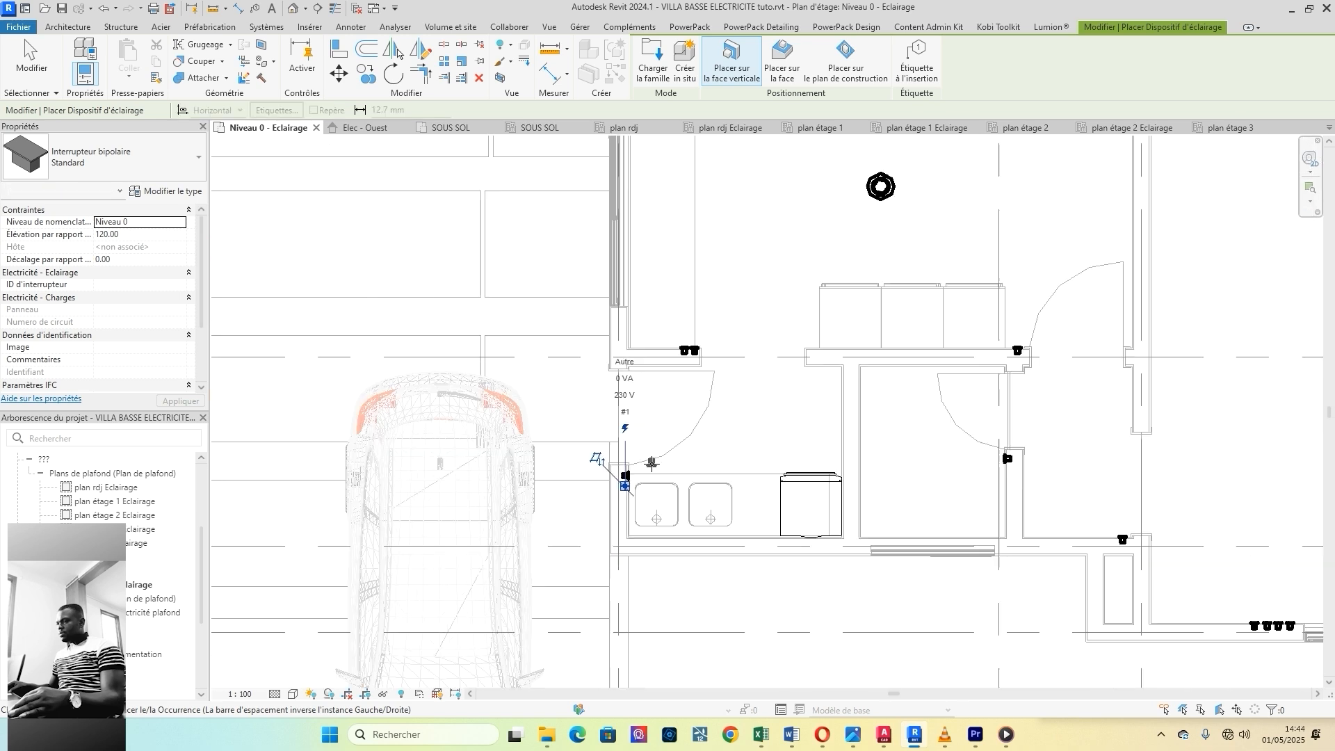
Step: Place an Interrupteur bipolaire on the living room face of the corridor wall's end, at the opening just below Y5
{"action": "scroll", "coordinate": [633, 555], "scroll_direction": "down", "scroll_amount": 4}
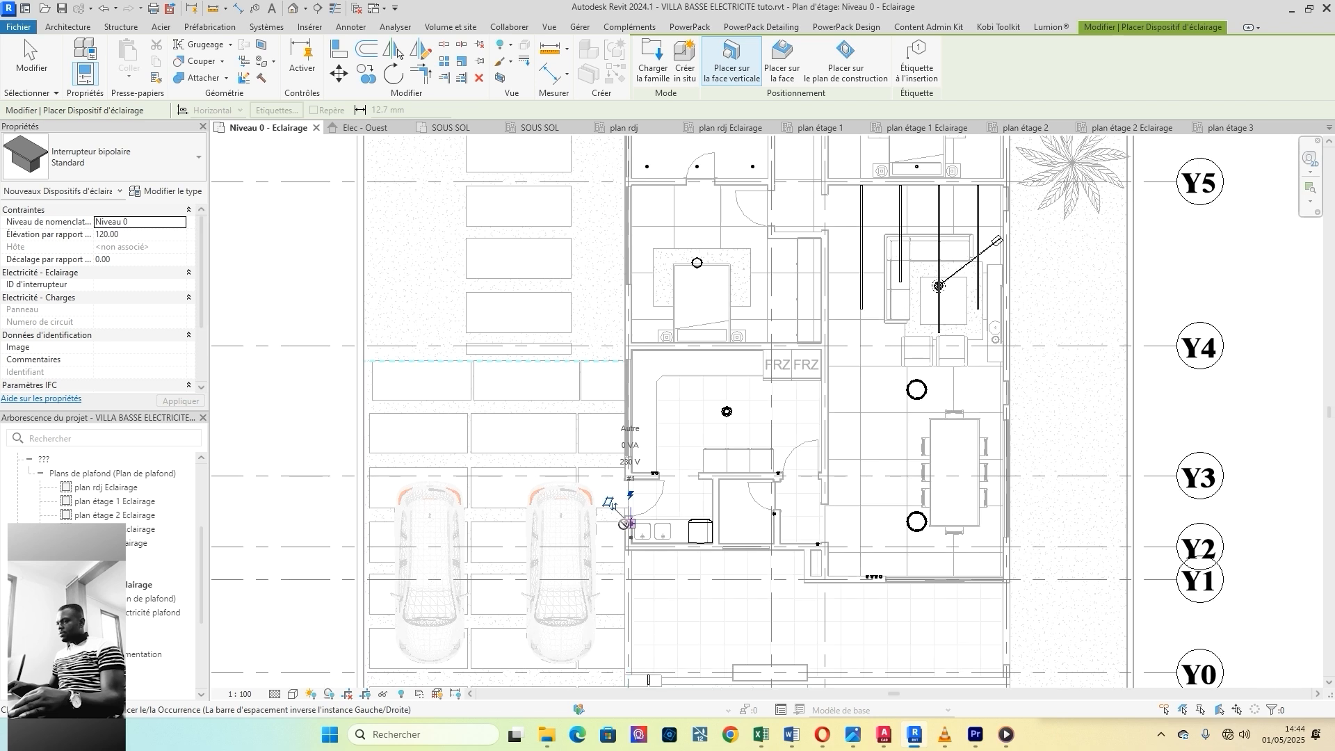
{"action": "scroll", "coordinate": [622, 552], "scroll_direction": "down", "scroll_amount": 3}
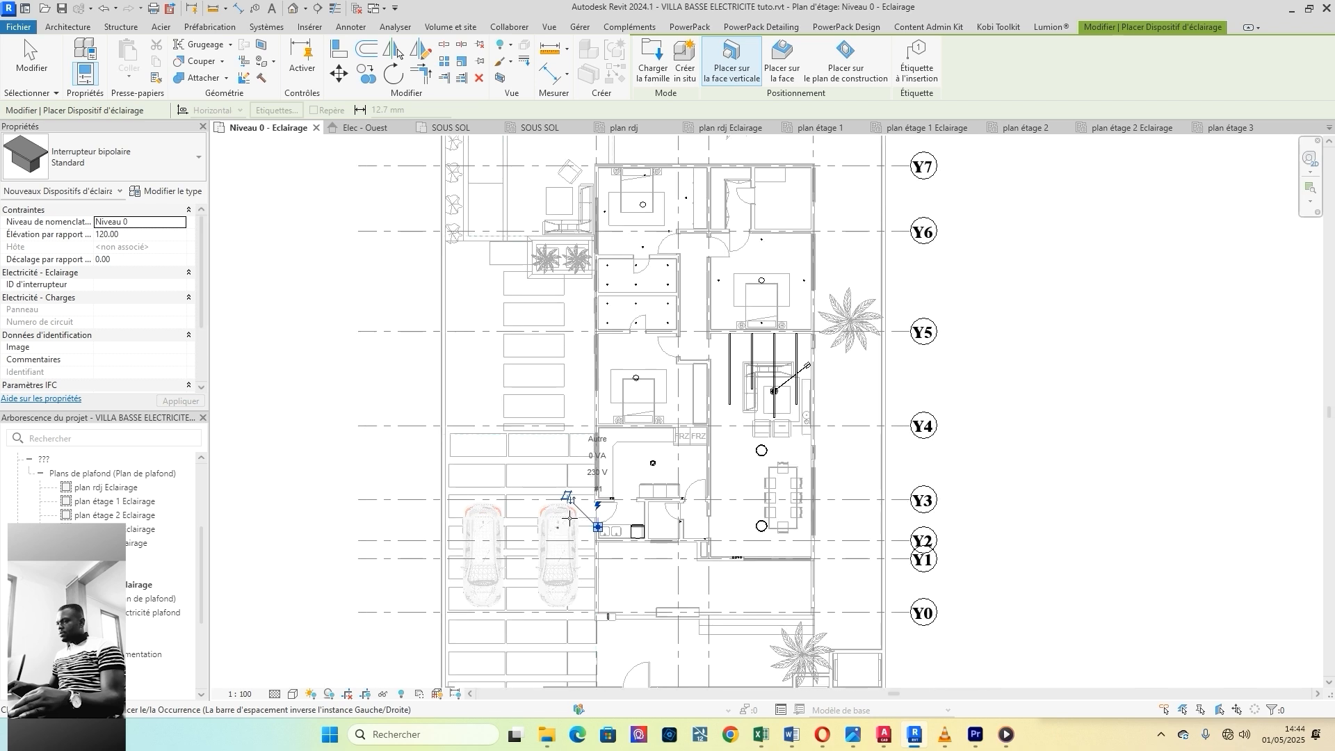
{"action": "scroll", "coordinate": [577, 516], "scroll_direction": "down", "scroll_amount": 2}
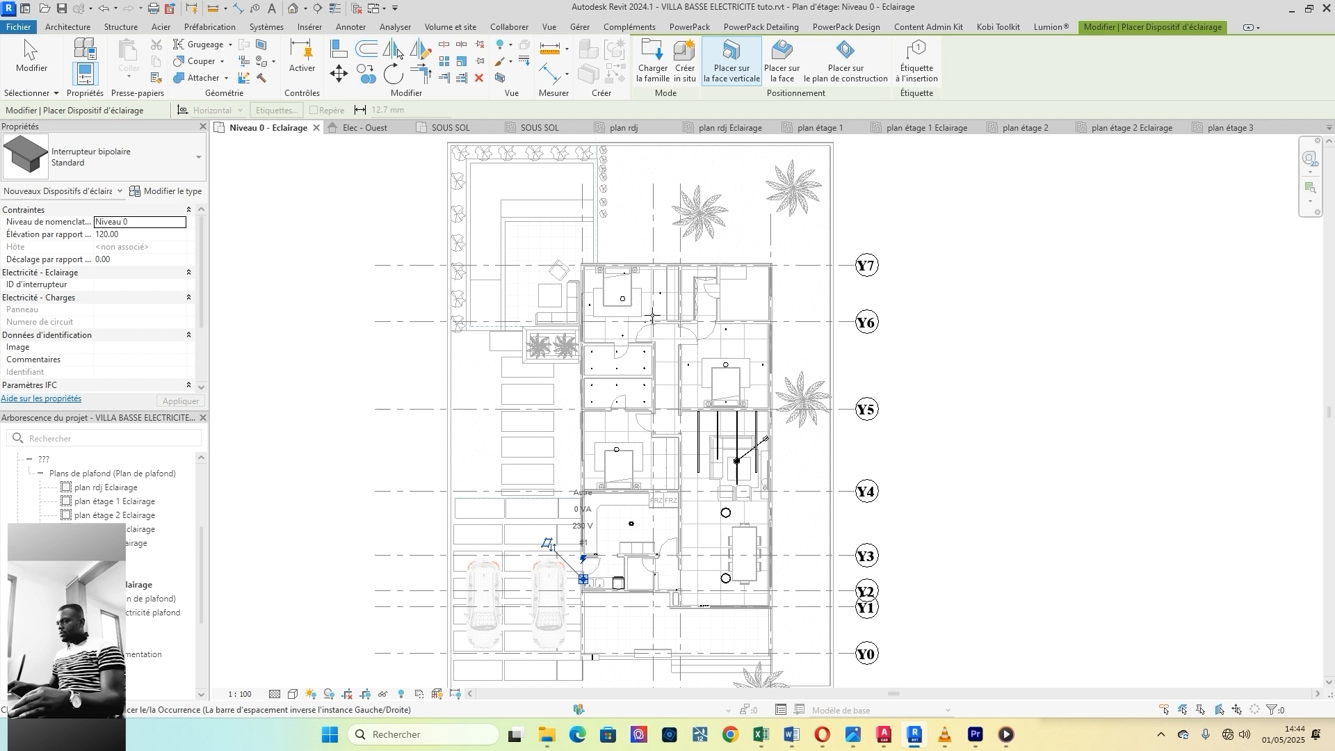
{"action": "scroll", "coordinate": [504, 442], "scroll_direction": "down", "scroll_amount": 3}
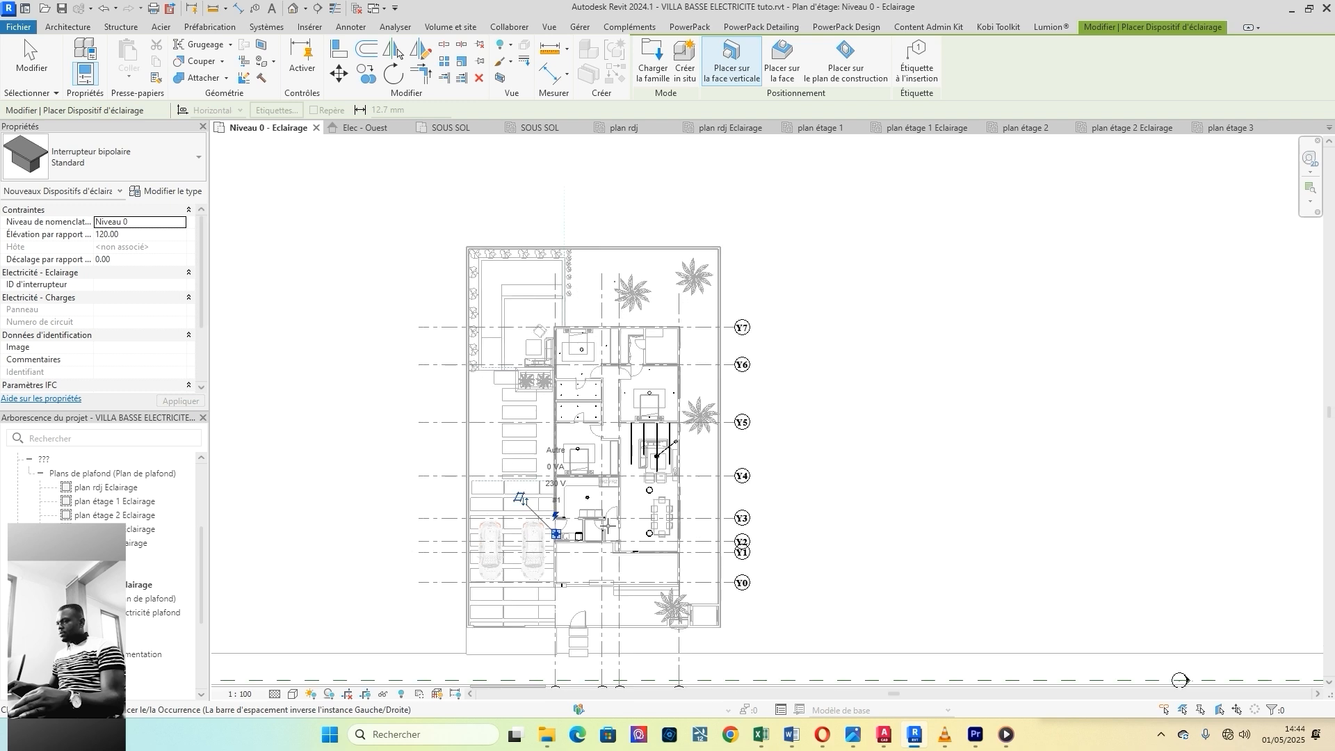
{"action": "scroll", "coordinate": [607, 526], "scroll_direction": "up", "scroll_amount": 5}
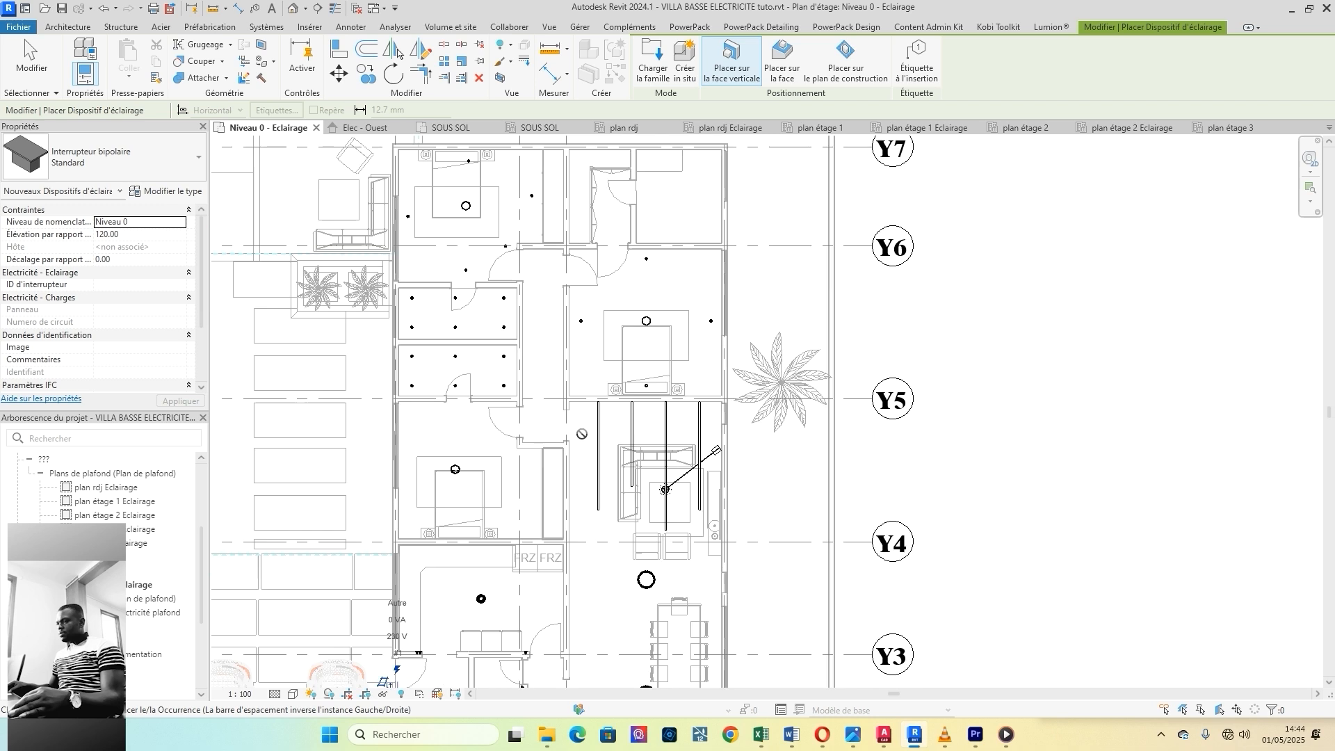
{"action": "middle_click_drag", "start_coordinate": [589, 585], "coordinate": [560, 660]}
{"action": "scroll", "coordinate": [557, 537], "scroll_direction": "up", "scroll_amount": 3}
{"action": "mouse_move", "coordinate": [558, 546]}
{"action": "middle_mouse_down"}
{"action": "mouse_move", "coordinate": [567, 442]}
{"action": "mouse_move", "coordinate": [552, 540]}
{"action": "middle_mouse_up"}
{"action": "scroll", "coordinate": [555, 539], "scroll_direction": "up", "scroll_amount": 4}
{"action": "scroll", "coordinate": [553, 534], "scroll_direction": "up", "scroll_amount": 5}
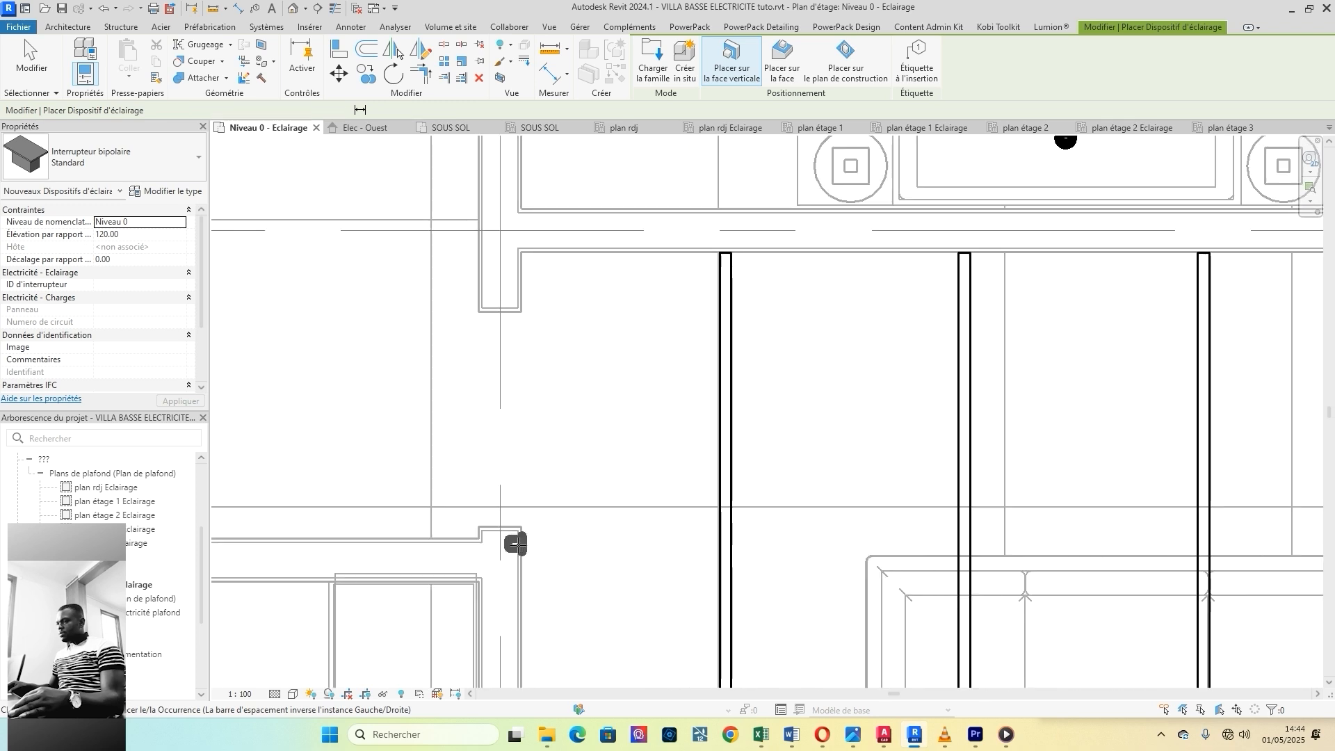
{"action": "left_click", "coordinate": [516, 544]}
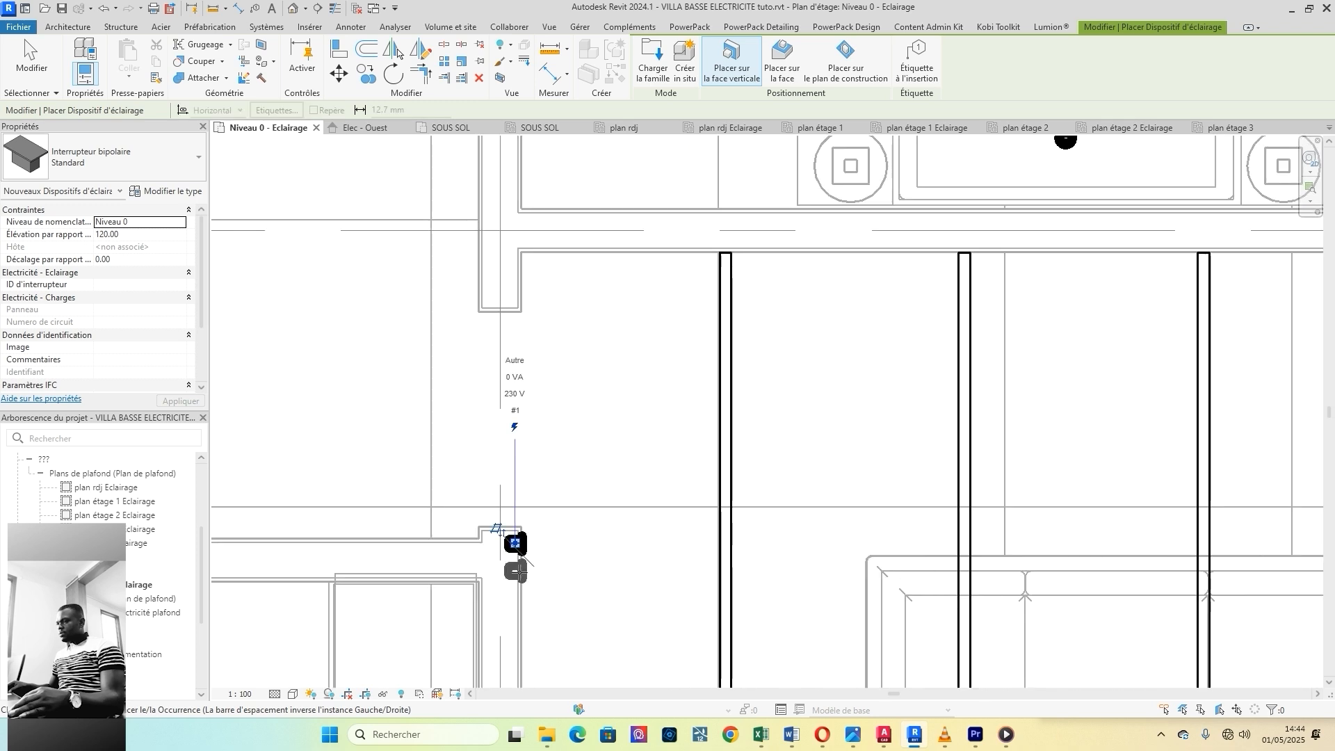
Step: Review the lights and wall switches of the living and dining area between Y5 and Y1
{"action": "scroll", "coordinate": [590, 540], "scroll_direction": "down", "scroll_amount": 3}
{"action": "middle_click_drag", "start_coordinate": [602, 508], "coordinate": [594, 319]}
{"action": "scroll", "coordinate": [591, 375], "scroll_direction": "down", "scroll_amount": 6}
{"action": "middle_click_drag", "start_coordinate": [665, 598], "coordinate": [656, 372]}
{"action": "scroll", "coordinate": [644, 545], "scroll_direction": "up", "scroll_amount": 2}
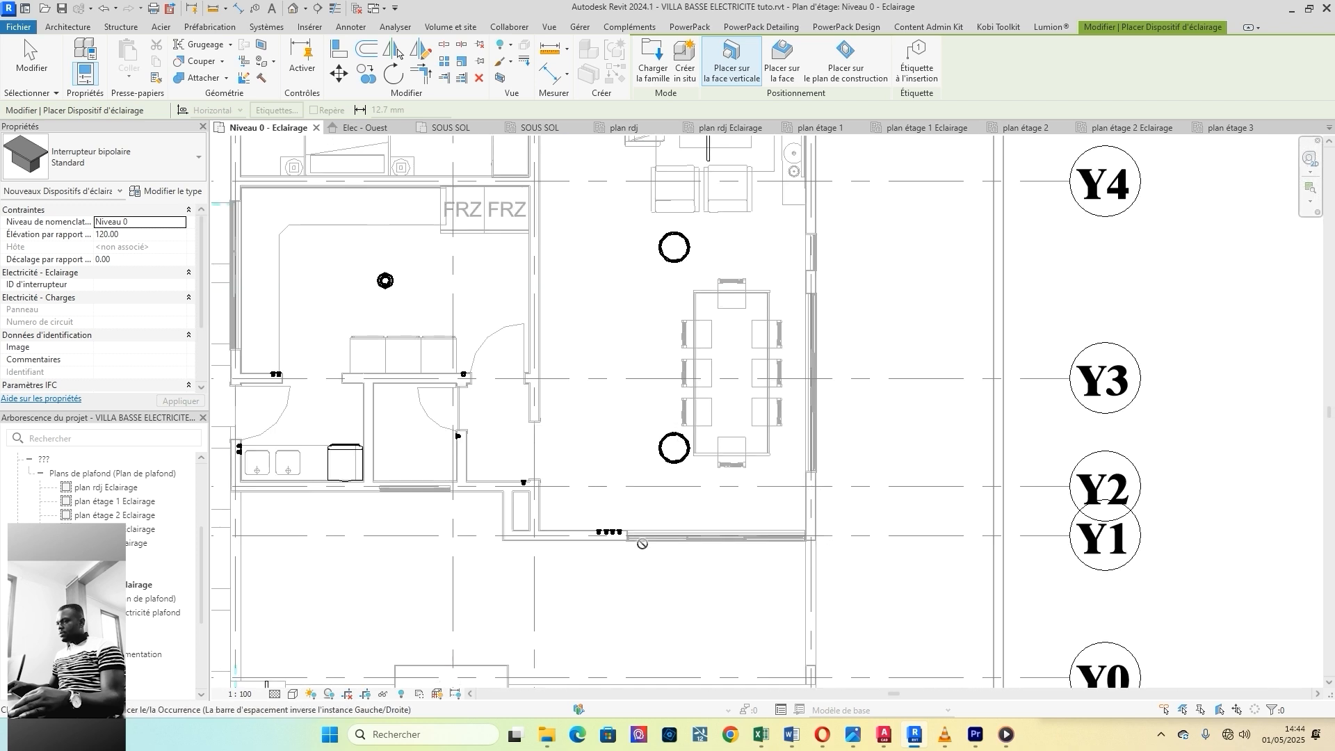
{"action": "scroll", "coordinate": [624, 536], "scroll_direction": "up", "scroll_amount": 3}
{"action": "scroll", "coordinate": [616, 615], "scroll_direction": "down", "scroll_amount": 2}
{"action": "mouse_move", "coordinate": [661, 378]}
{"action": "middle_mouse_down"}
{"action": "mouse_move", "coordinate": [684, 389]}
{"action": "mouse_move", "coordinate": [683, 327]}
{"action": "mouse_move", "coordinate": [667, 334]}
{"action": "mouse_move", "coordinate": [664, 543]}
{"action": "middle_mouse_up"}
{"action": "middle_click_drag", "start_coordinate": [546, 177], "coordinate": [562, 372]}
{"action": "scroll", "coordinate": [568, 471], "scroll_direction": "down", "scroll_amount": 3}
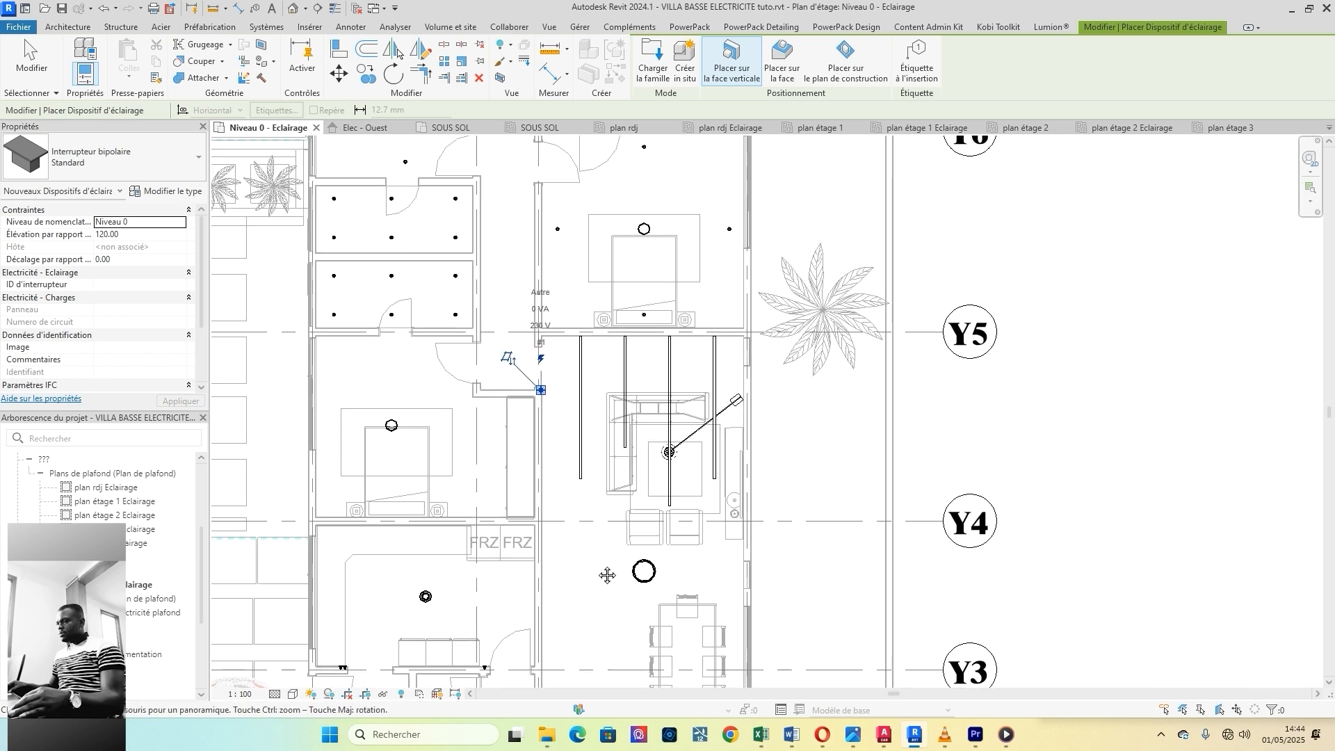
{"action": "middle_click_drag", "start_coordinate": [786, 674], "coordinate": [616, 519]}
{"action": "middle_click_drag", "start_coordinate": [589, 391], "coordinate": [618, 560]}
Step: Place a second Interrupteur bipolaire beside the one on the living room wall at the opening below Y5
{"action": "scroll", "coordinate": [566, 424], "scroll_direction": "up", "scroll_amount": 4}
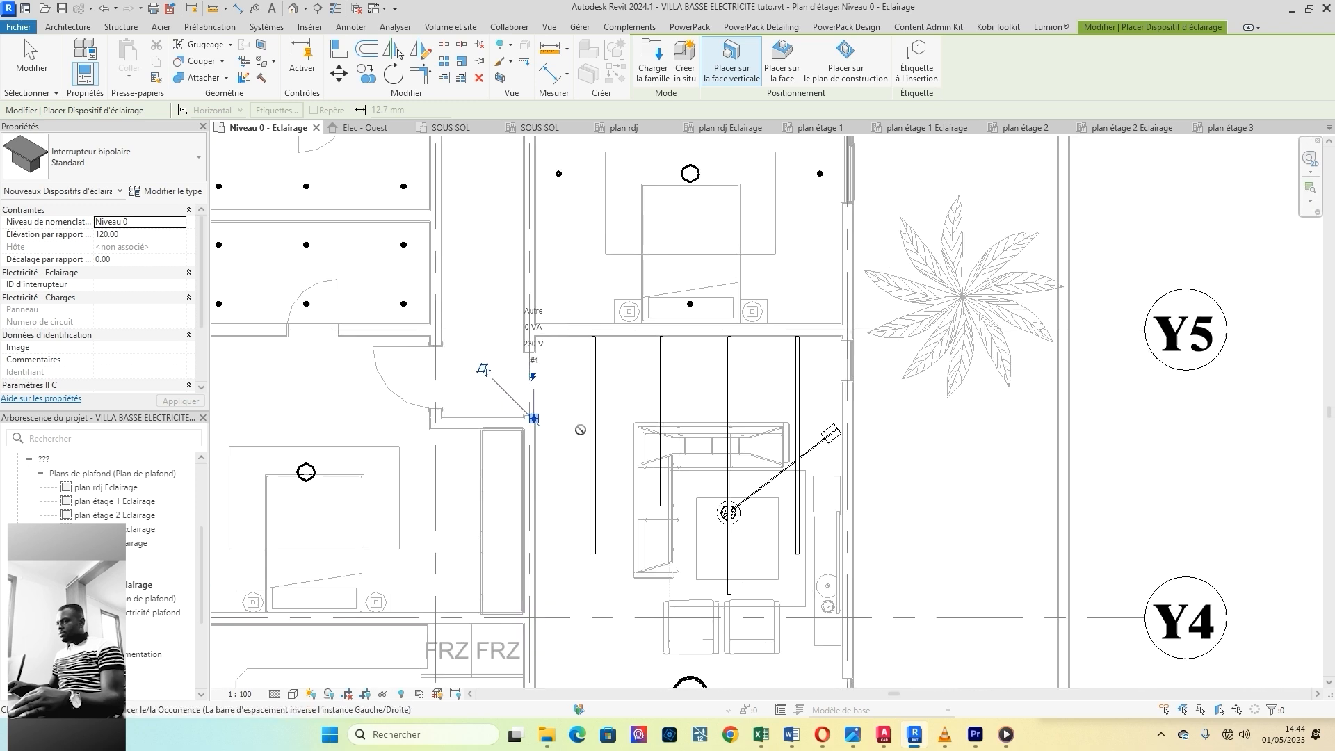
{"action": "scroll", "coordinate": [549, 404], "scroll_direction": "up", "scroll_amount": 5}
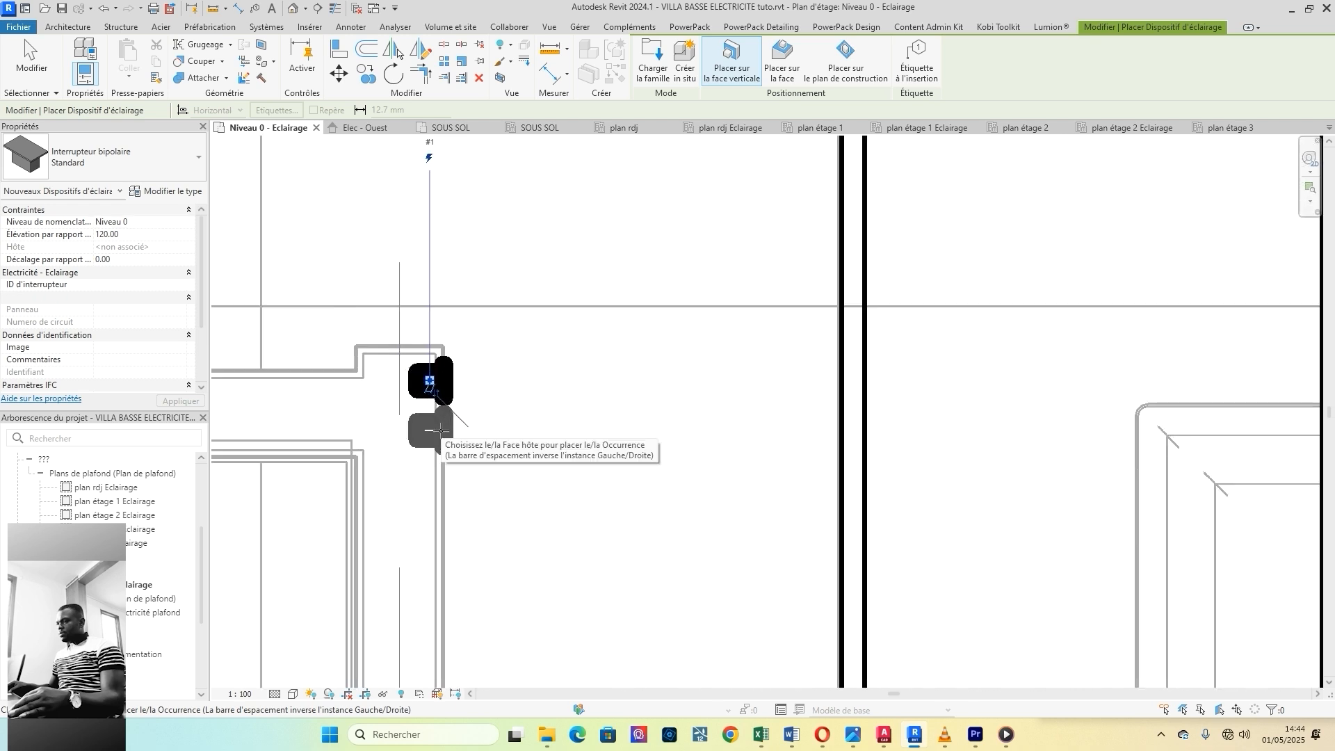
{"action": "scroll", "coordinate": [507, 452], "scroll_direction": "down", "scroll_amount": 5}
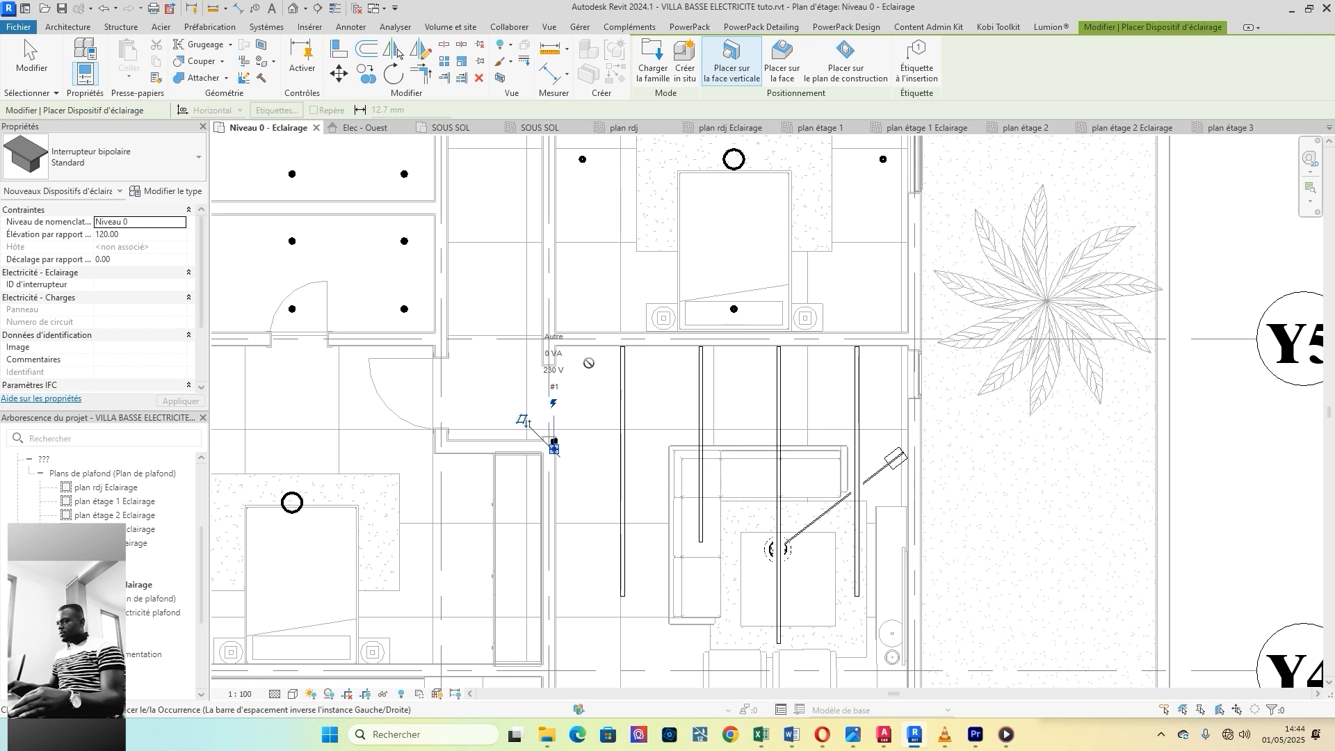
Step: Place an Interrupteur bipolaire on the bedroom face of the short wall beside the door of the bedroom between Y4 and Y5
{"action": "scroll", "coordinate": [472, 400], "scroll_direction": "up", "scroll_amount": 5}
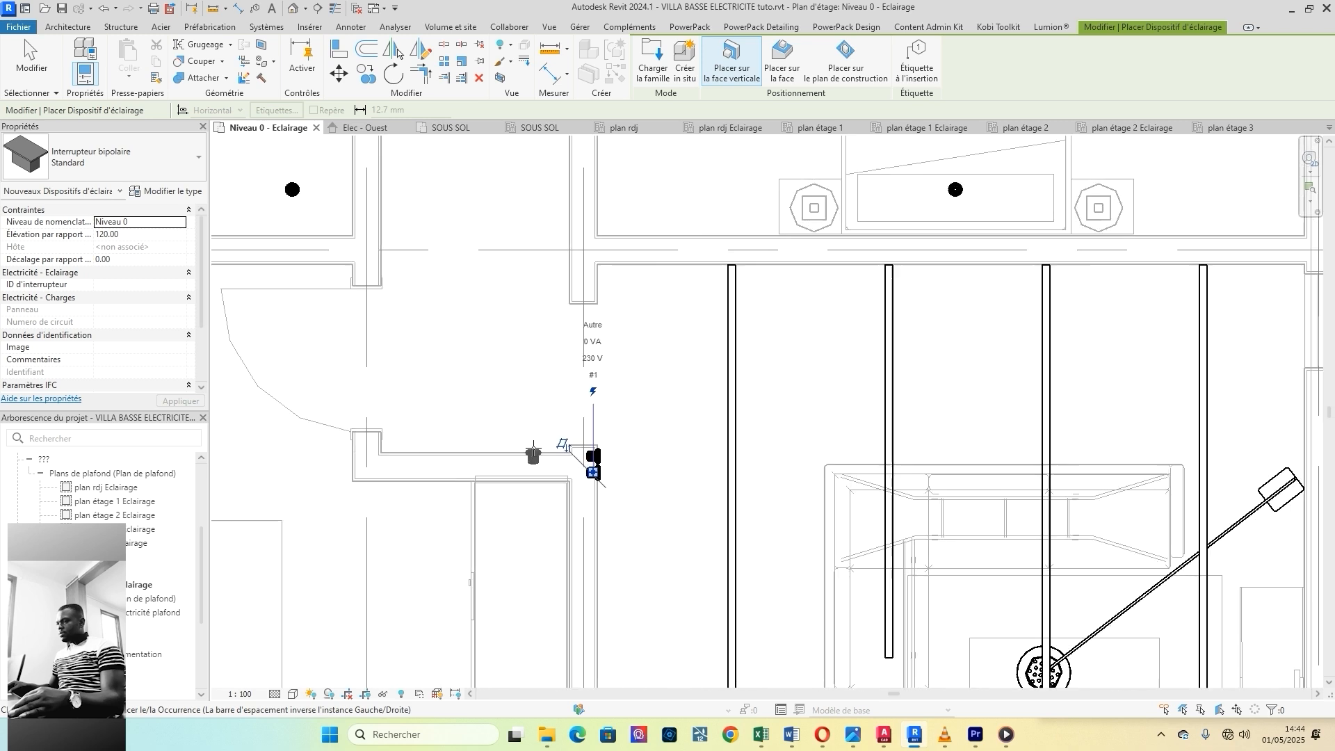
{"action": "scroll", "coordinate": [709, 501], "scroll_direction": "down", "scroll_amount": 5}
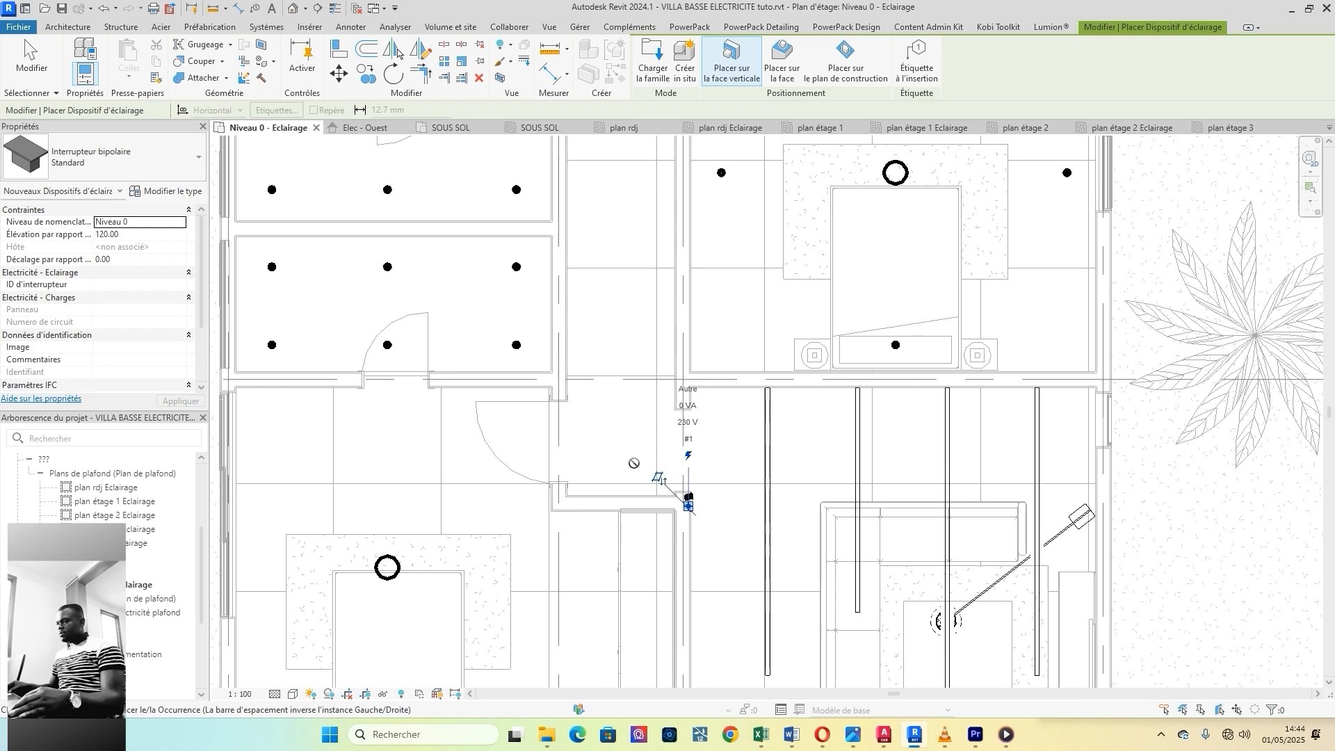
{"action": "scroll", "coordinate": [525, 488], "scroll_direction": "up", "scroll_amount": 3}
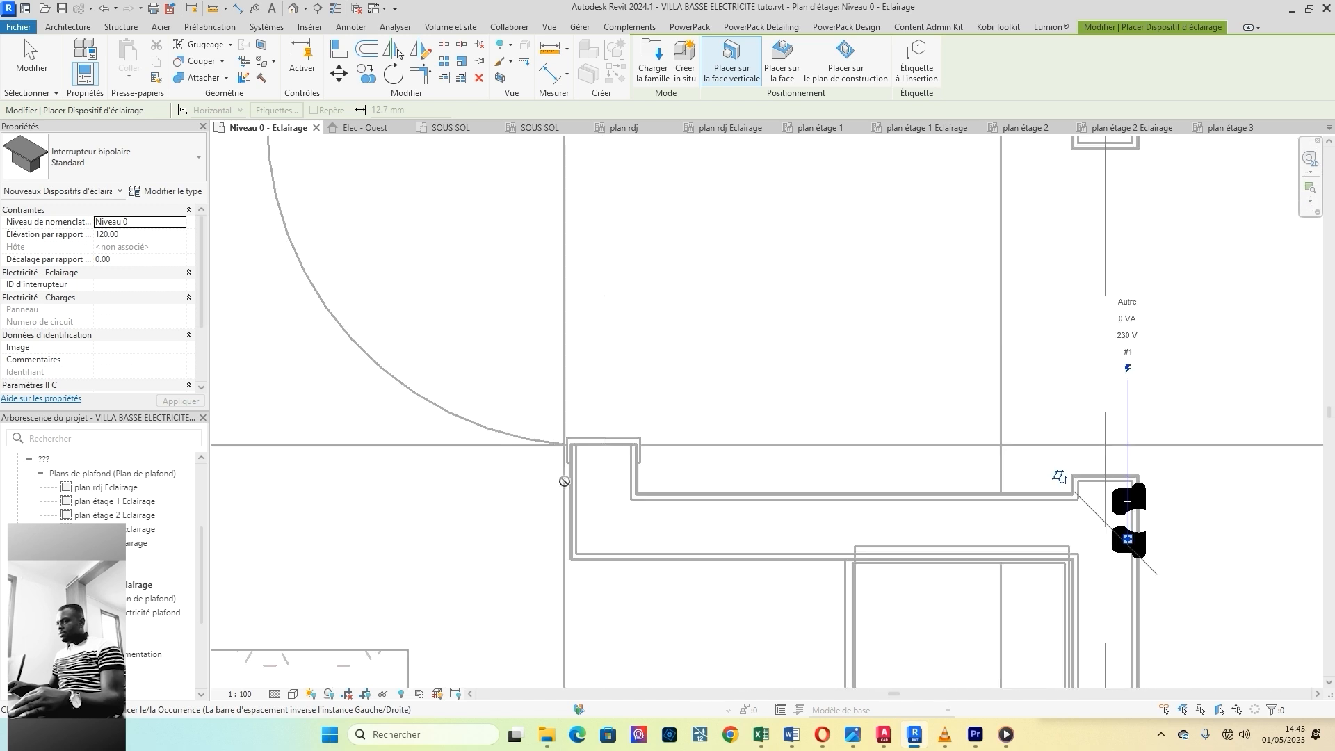
{"action": "scroll", "coordinate": [575, 477], "scroll_direction": "down", "scroll_amount": 5}
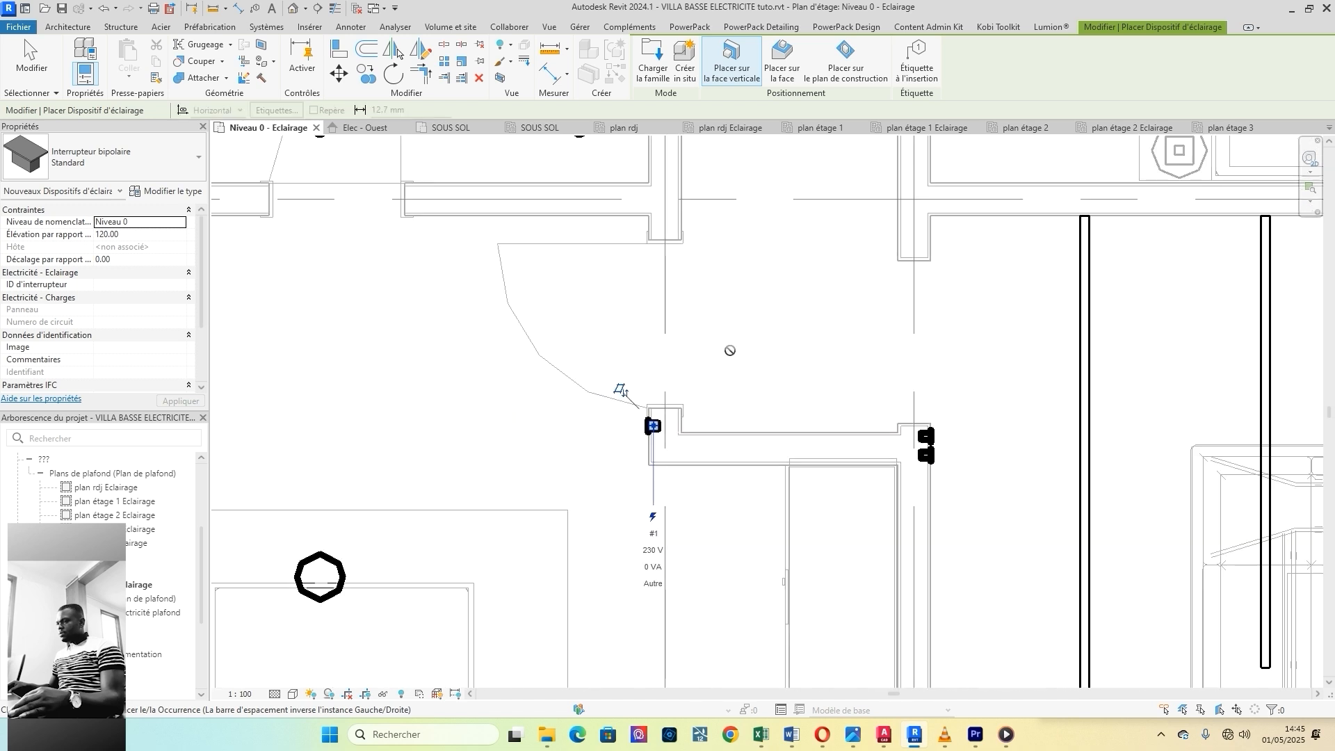
Step: Place two Interrupteur bipolaire side by side on the Y4 wall behind the bed's headboard in the bedroom between Y4 and Y5
{"action": "scroll", "coordinate": [501, 640], "scroll_direction": "down", "scroll_amount": 2}
{"action": "scroll", "coordinate": [500, 640], "scroll_direction": "up", "scroll_amount": 10}
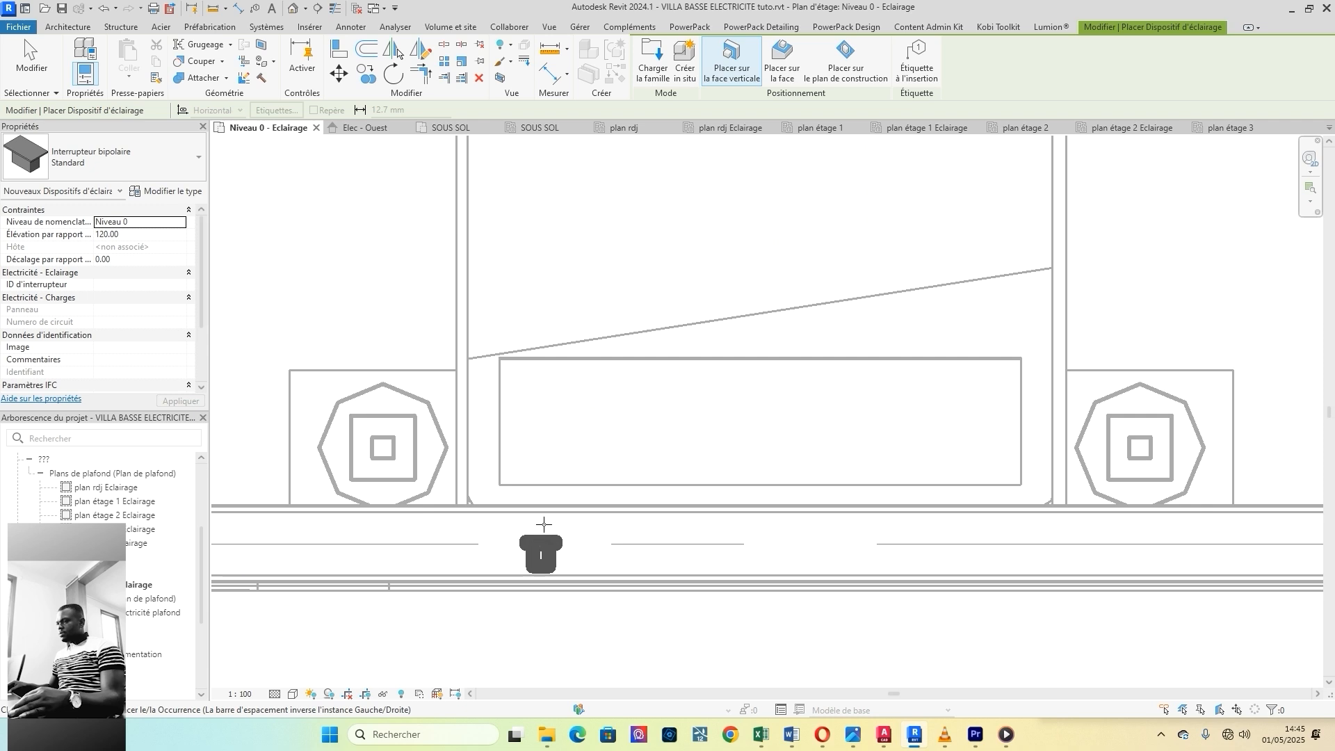
{"action": "left_click", "coordinate": [550, 560]}
{"action": "scroll", "coordinate": [567, 546], "scroll_direction": "down", "scroll_amount": 5}
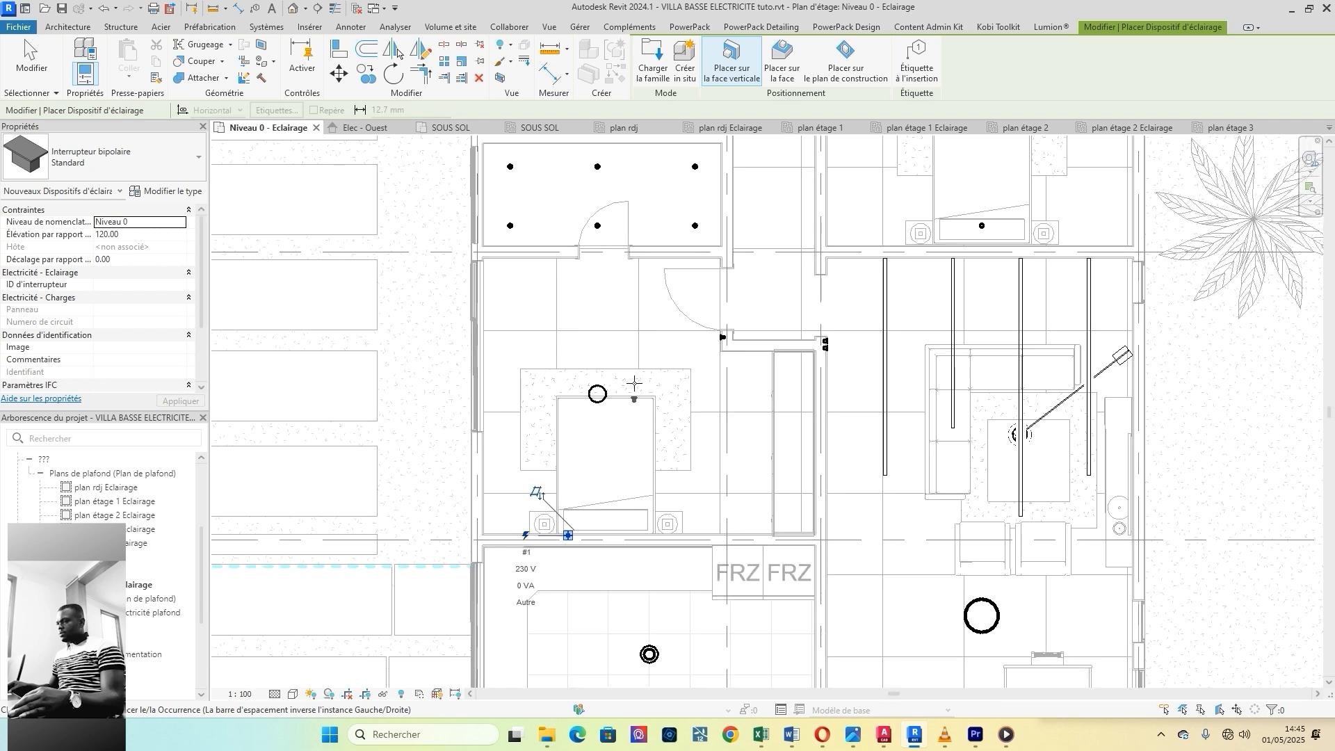
{"action": "scroll", "coordinate": [568, 534], "scroll_direction": "up", "scroll_amount": 5}
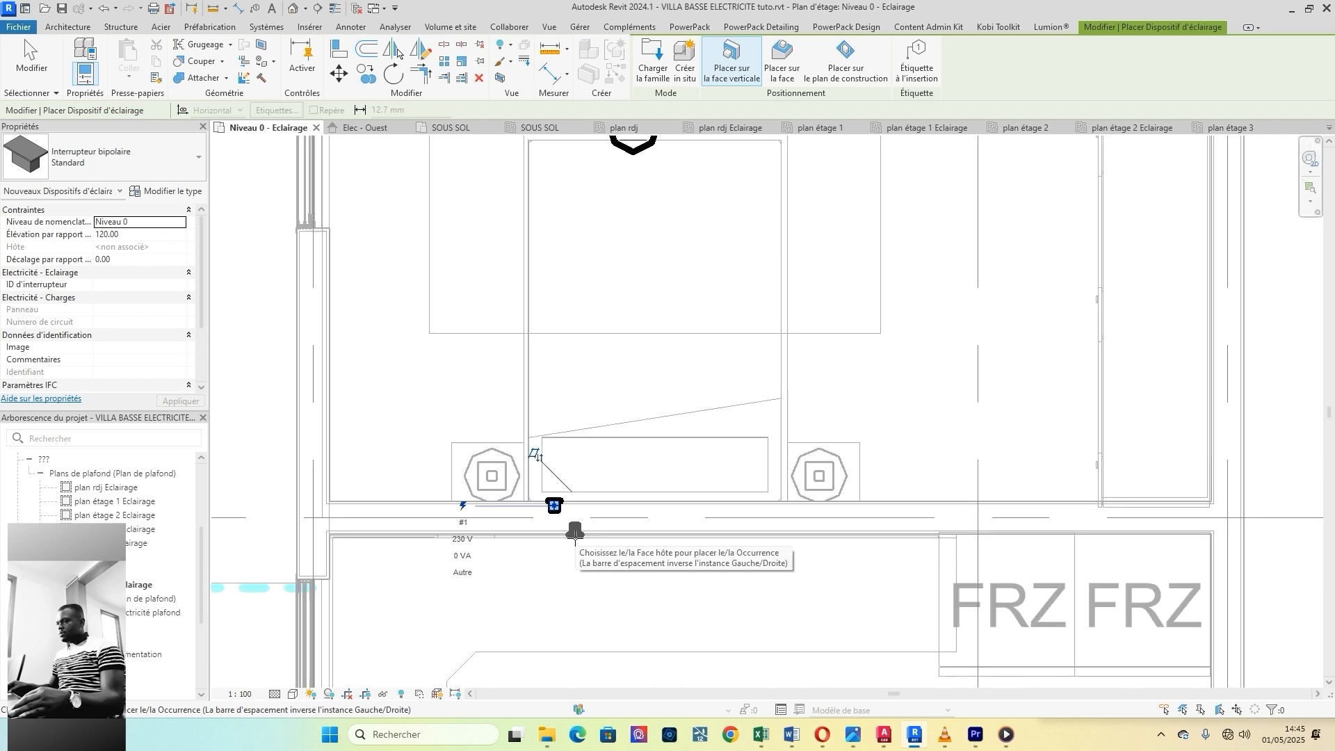
{"action": "scroll", "coordinate": [605, 472], "scroll_direction": "up", "scroll_amount": 5}
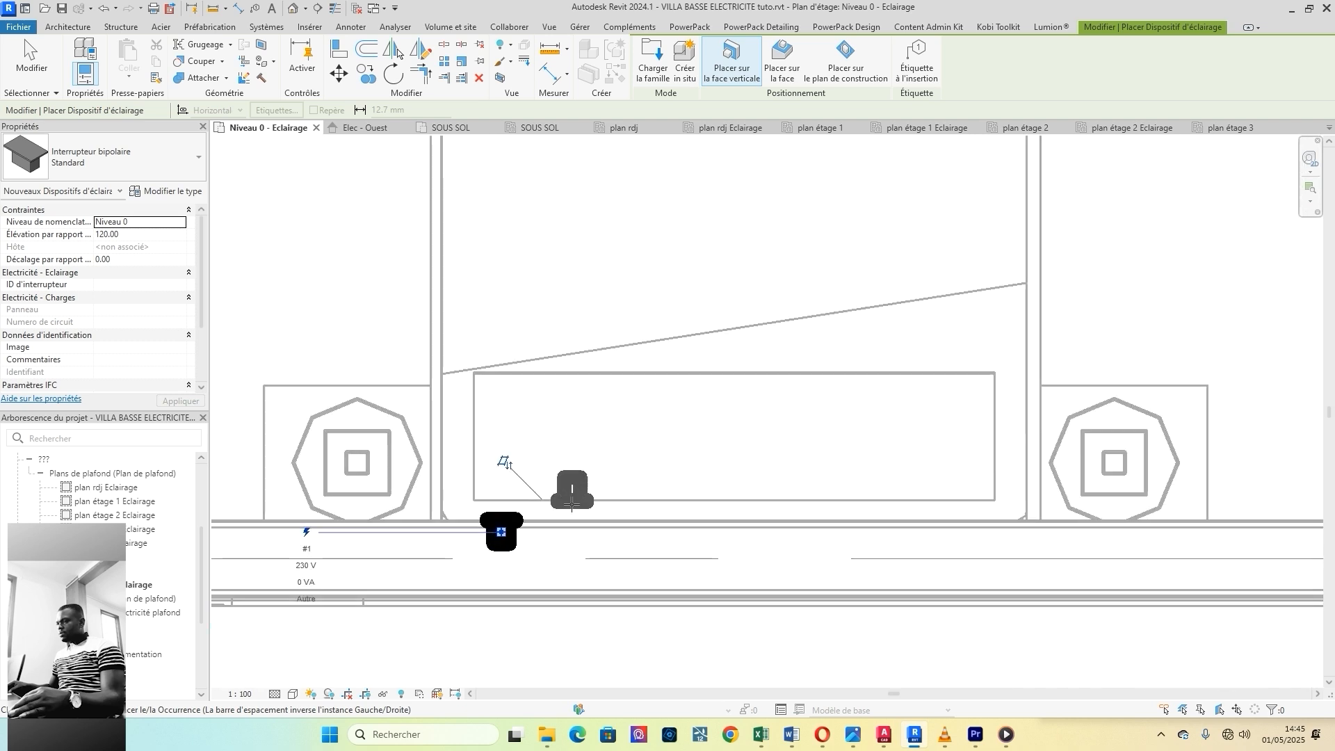
{"action": "left_click", "coordinate": [542, 526]}
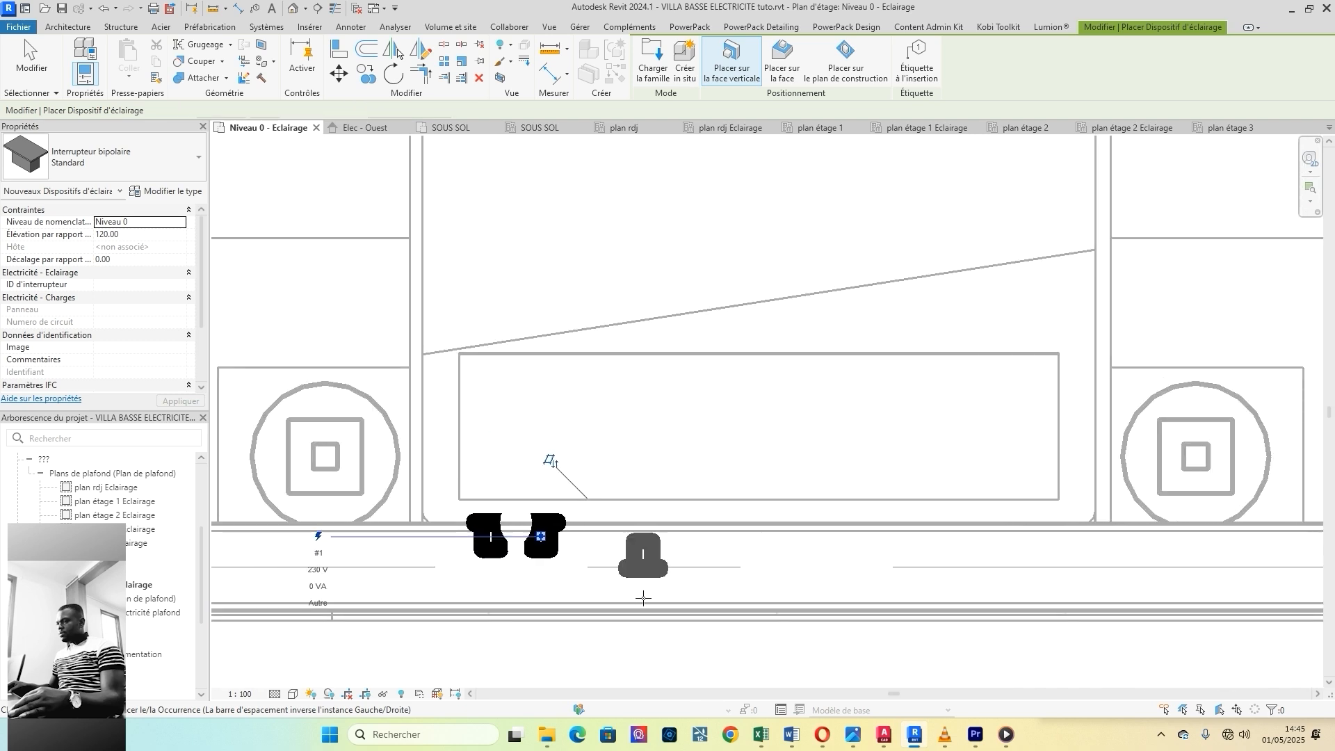
{"action": "scroll", "coordinate": [640, 555], "scroll_direction": "down", "scroll_amount": 10}
Step: Place an Interrupteur bipolaire on the bedroom side of the Y5 wall, beside the bathroom door
{"action": "scroll", "coordinate": [635, 420], "scroll_direction": "up", "scroll_amount": 7}
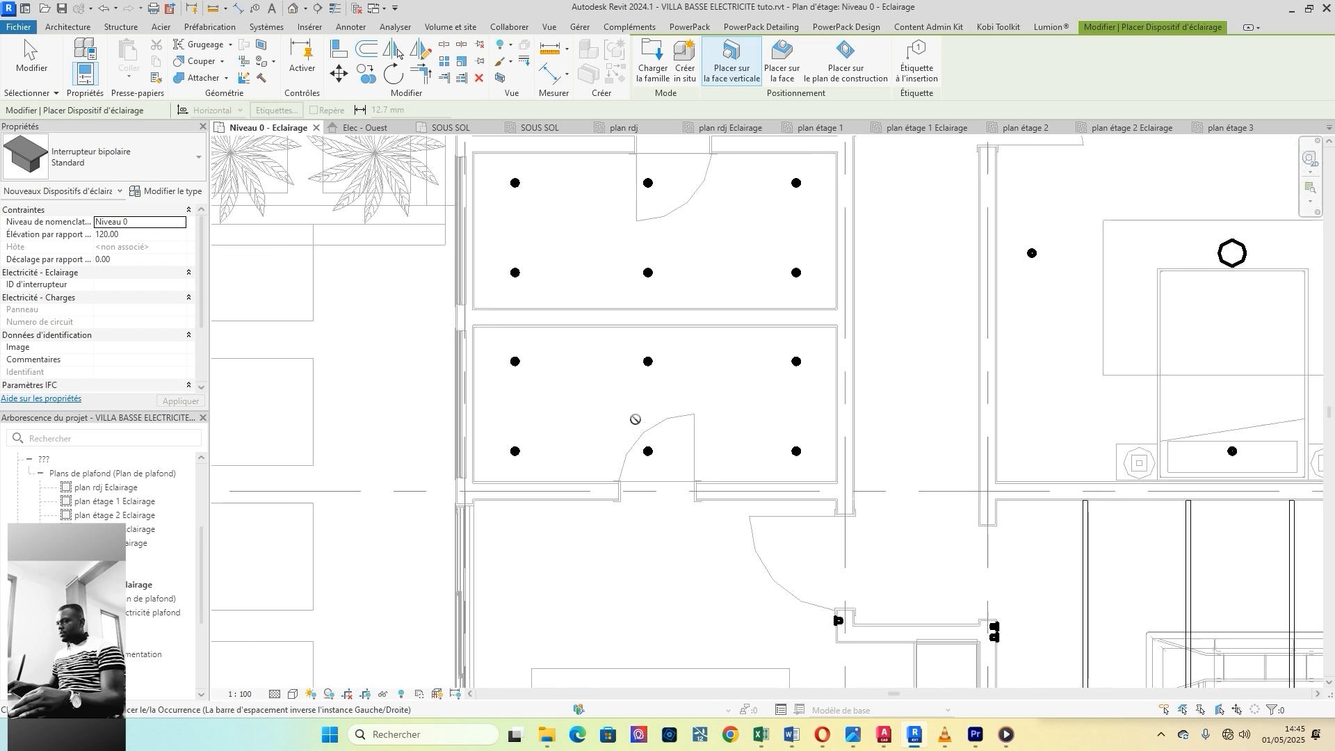
{"action": "scroll", "coordinate": [601, 538], "scroll_direction": "up", "scroll_amount": 2}
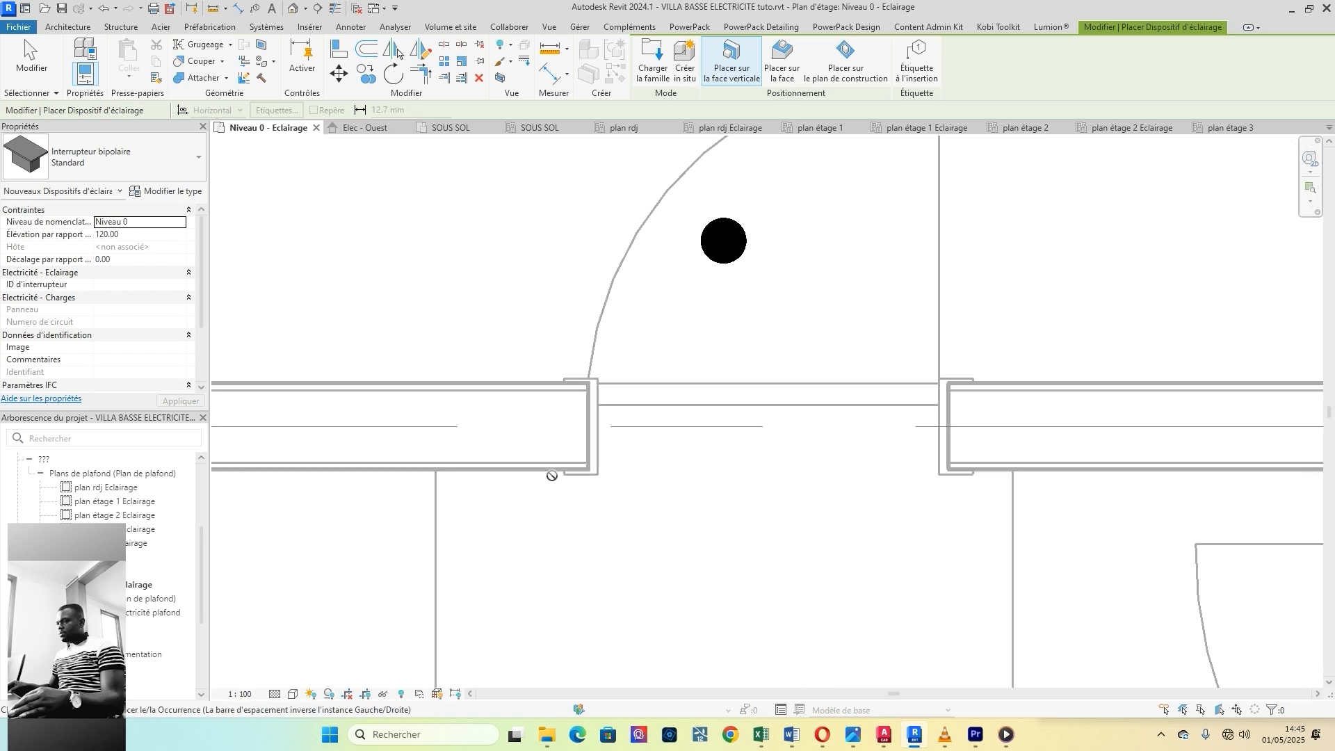
{"action": "left_click", "coordinate": [550, 466]}
{"action": "scroll", "coordinate": [556, 588], "scroll_direction": "down", "scroll_amount": 5}
{"action": "scroll", "coordinate": [578, 578], "scroll_direction": "down", "scroll_amount": 3}
Step: Add a third Interrupteur bipolaire beside the two on the living room wall at the opening below Y5
{"action": "middle_click_drag", "start_coordinate": [807, 491], "coordinate": [656, 440]}
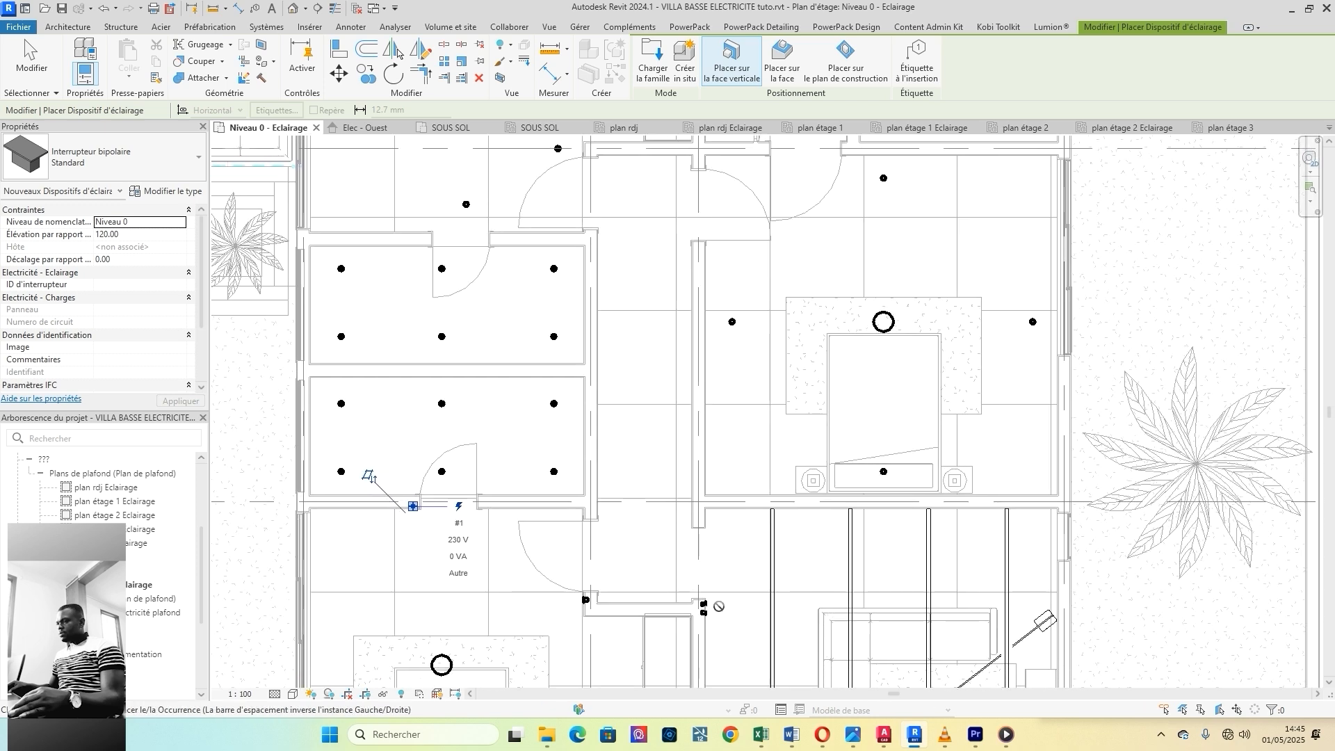
{"action": "scroll", "coordinate": [657, 431], "scroll_direction": "down", "scroll_amount": 4}
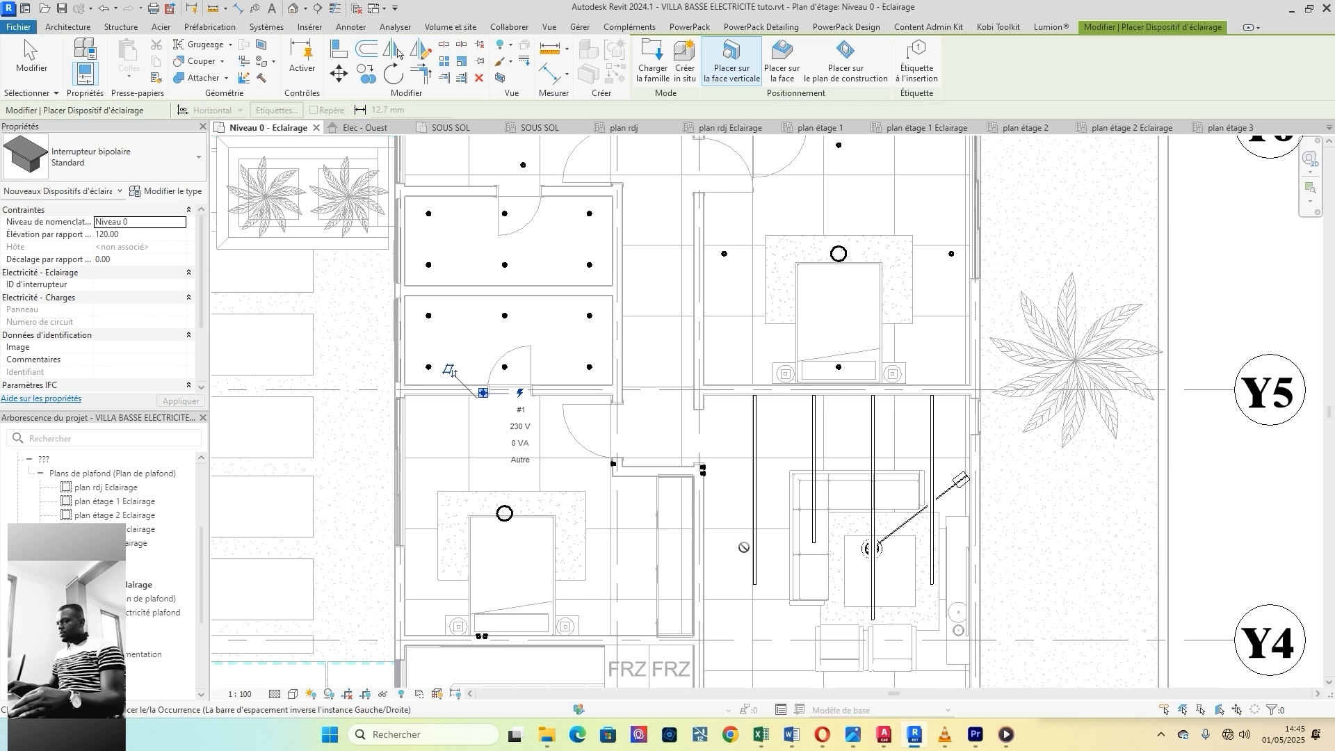
{"action": "scroll", "coordinate": [712, 486], "scroll_direction": "up", "scroll_amount": 5}
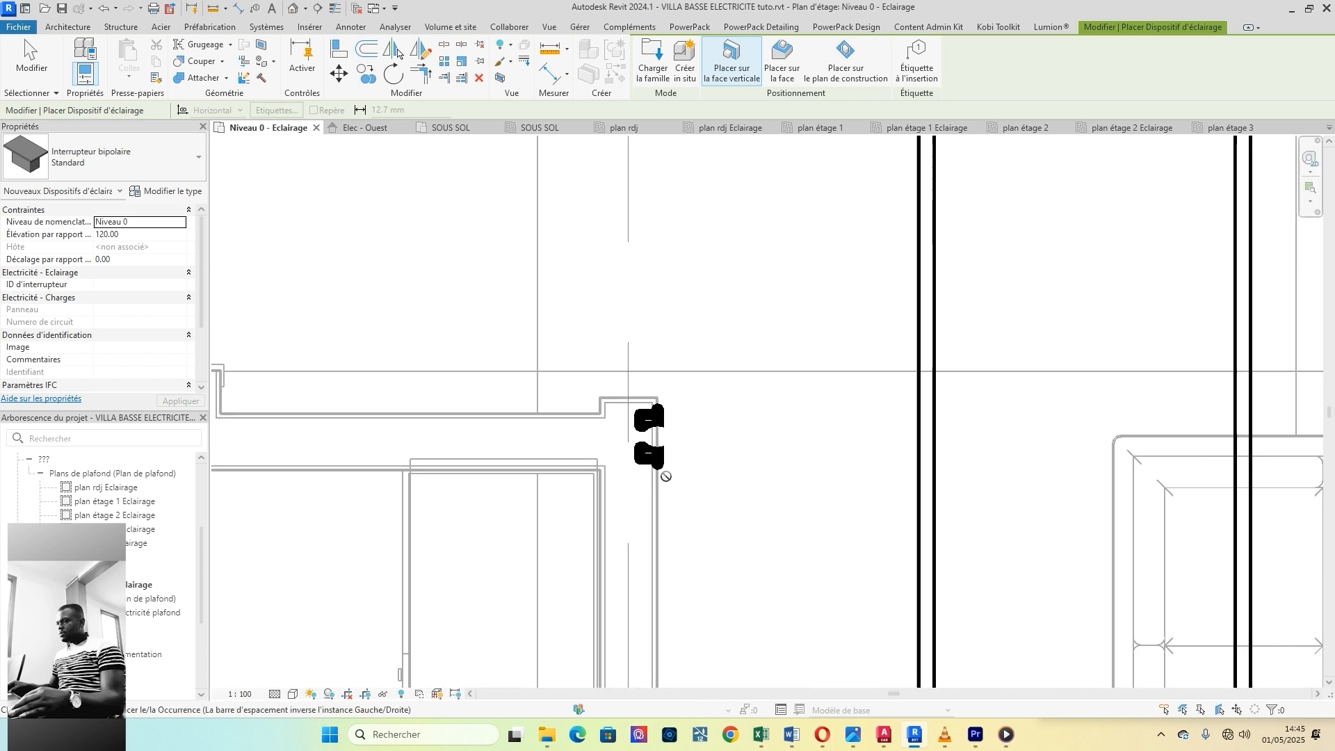
{"action": "scroll", "coordinate": [660, 481], "scroll_direction": "down", "scroll_amount": 5}
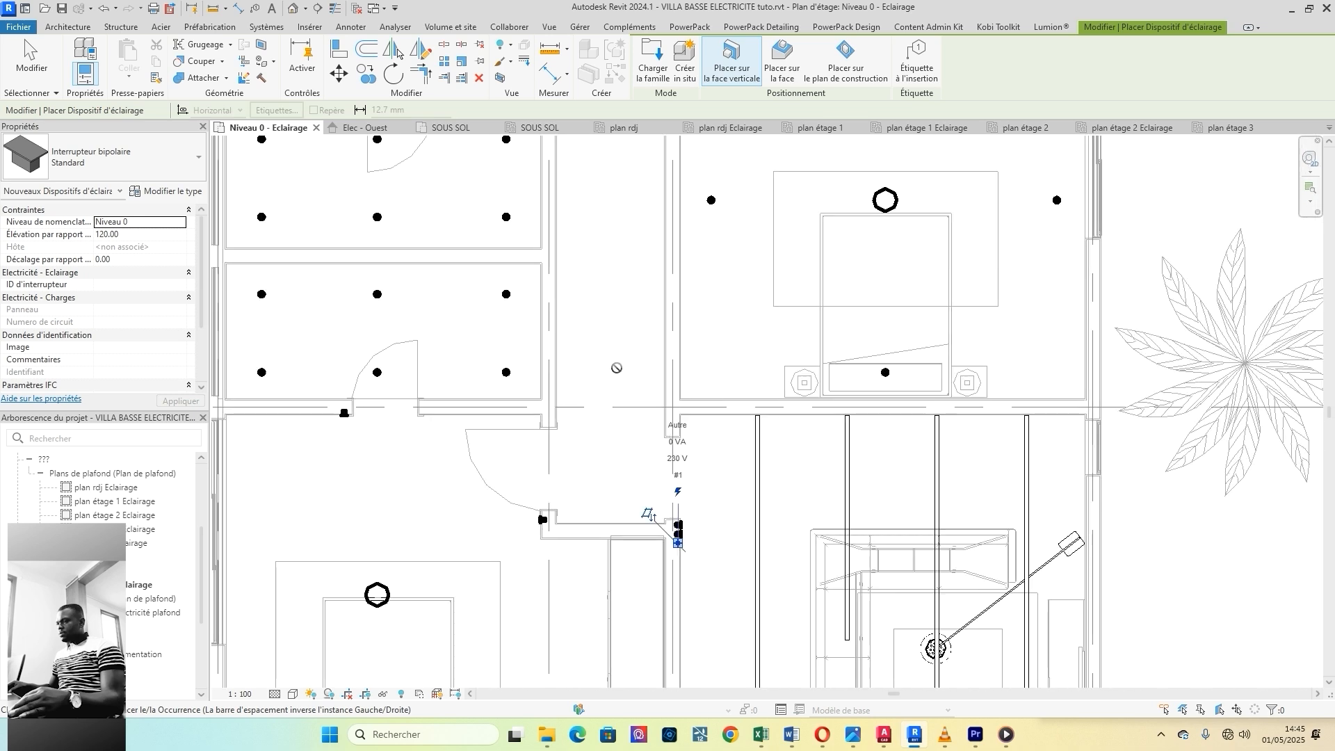
Step: Place an Interrupteur bipolaire on the end face of the Y6 wall, beside the entrance door of the bedroom below Y7
{"action": "scroll", "coordinate": [626, 378], "scroll_direction": "down", "scroll_amount": 1}
{"action": "middle_click_drag", "start_coordinate": [626, 378], "coordinate": [611, 649]}
{"action": "scroll", "coordinate": [598, 424], "scroll_direction": "up", "scroll_amount": 6}
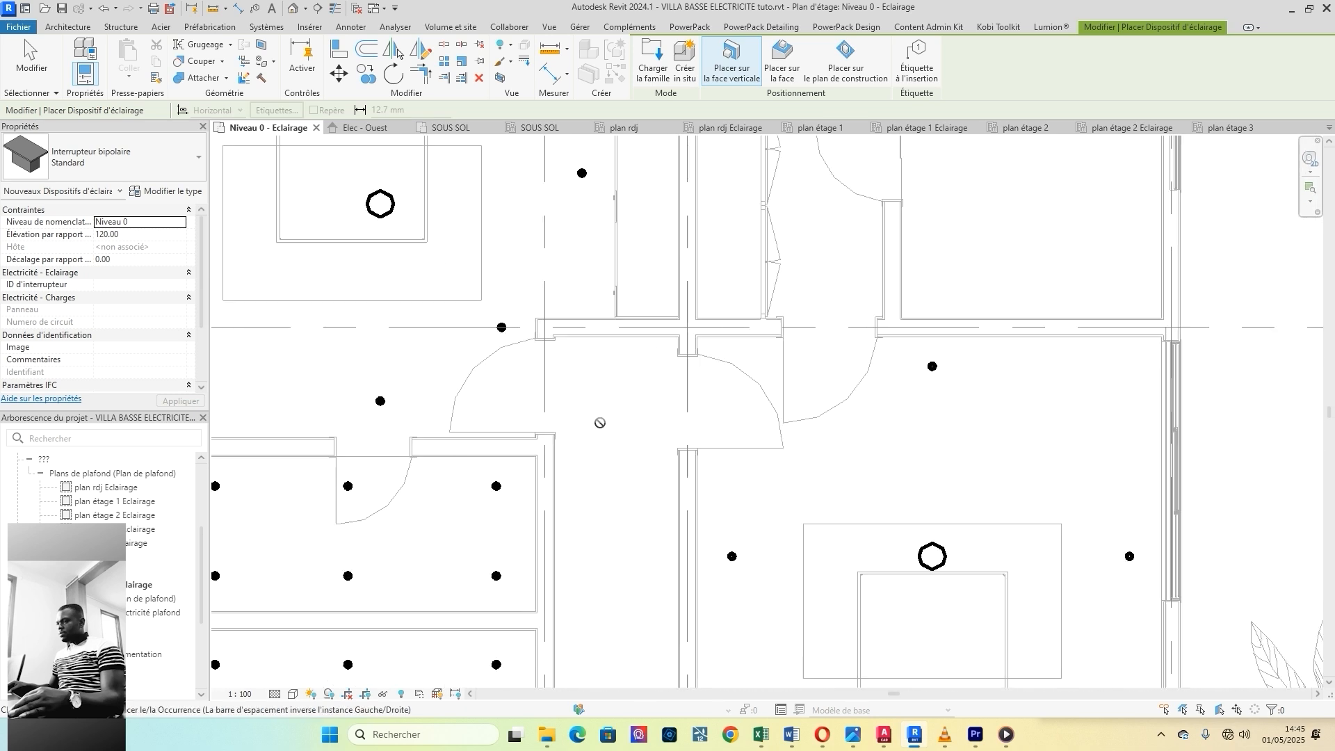
{"action": "scroll", "coordinate": [584, 436], "scroll_direction": "up", "scroll_amount": 3}
{"action": "middle_click_drag", "start_coordinate": [578, 438], "coordinate": [608, 492]}
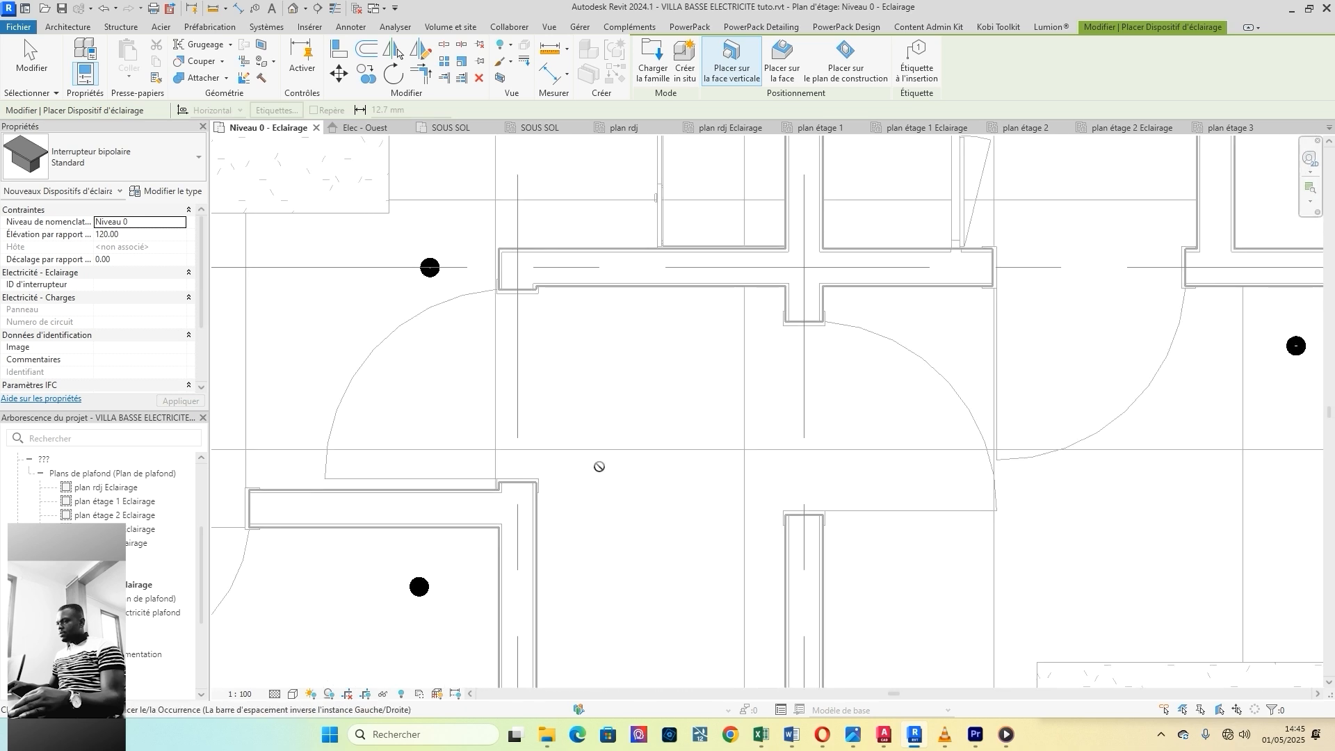
{"action": "scroll", "coordinate": [551, 500], "scroll_direction": "up", "scroll_amount": 3}
{"action": "scroll", "coordinate": [548, 501], "scroll_direction": "up", "scroll_amount": 1}
{"action": "scroll", "coordinate": [578, 489], "scroll_direction": "down", "scroll_amount": 3}
{"action": "scroll", "coordinate": [486, 301], "scroll_direction": "up", "scroll_amount": 3}
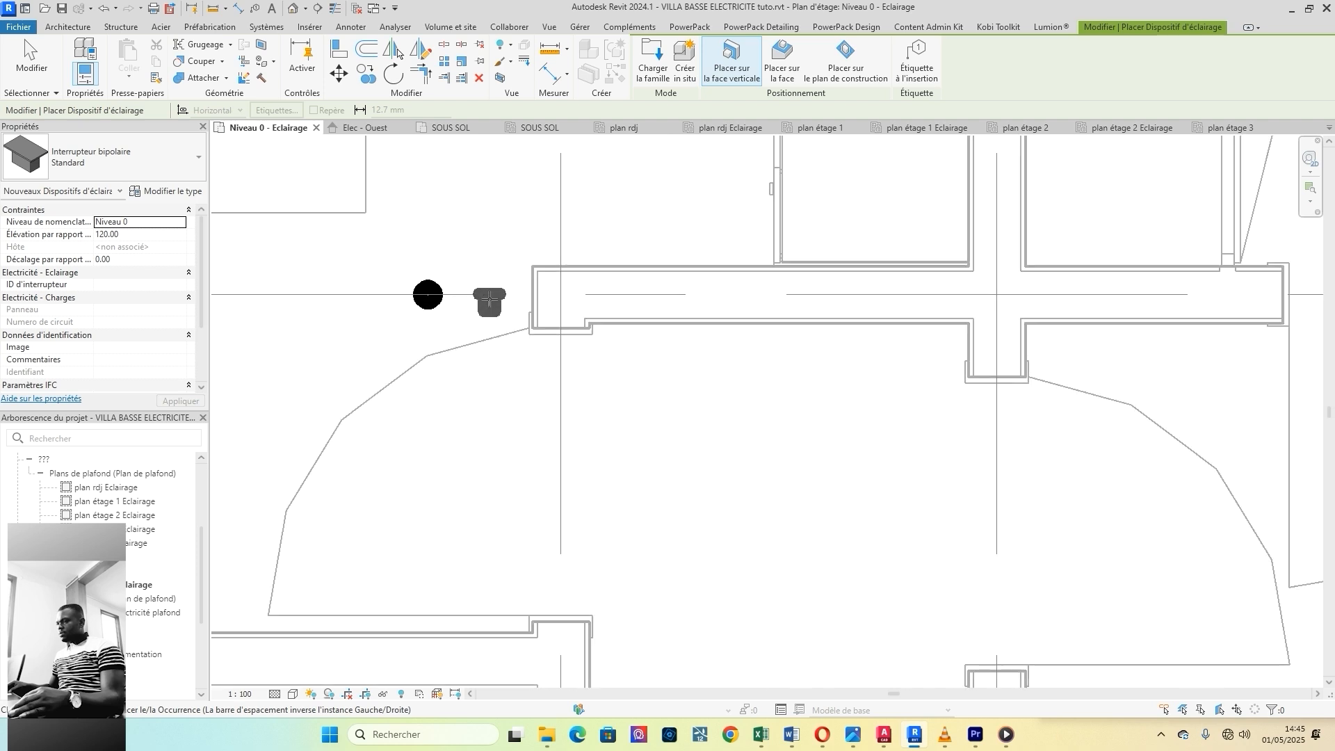
{"action": "scroll", "coordinate": [521, 294], "scroll_direction": "up", "scroll_amount": 2}
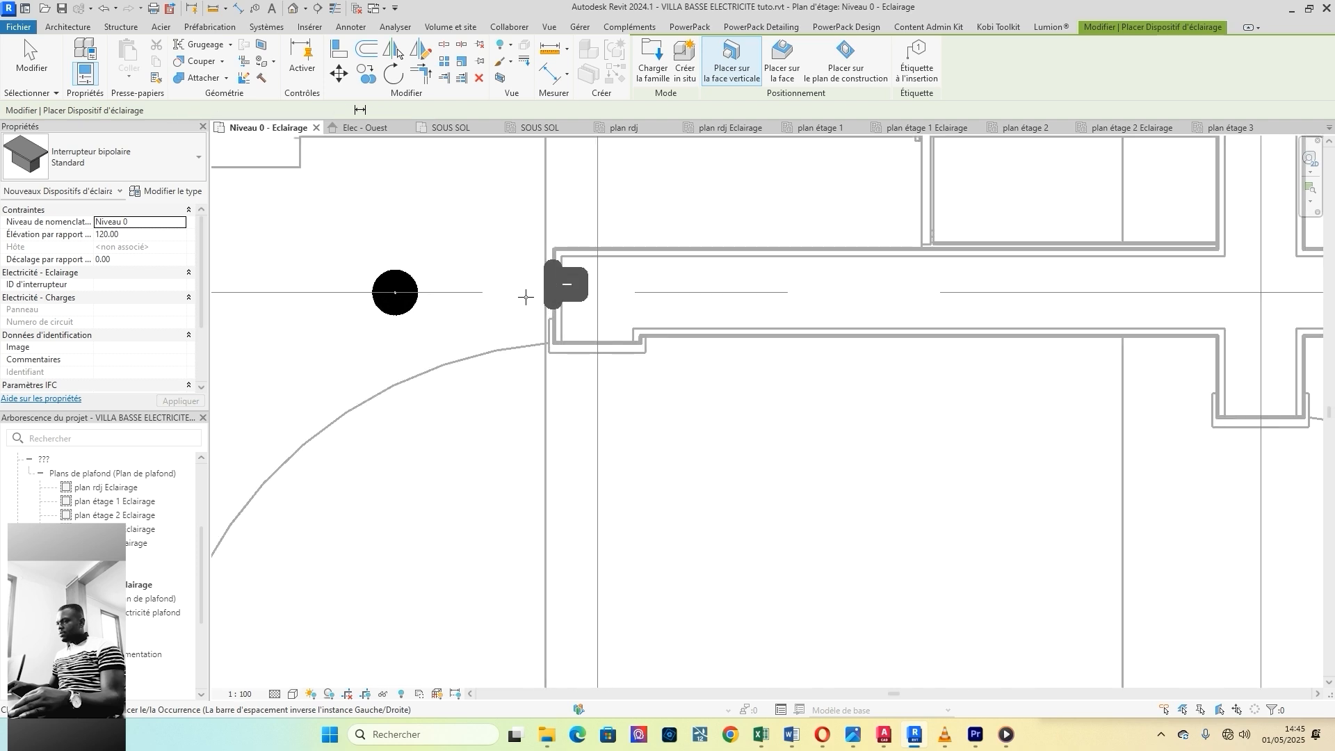
{"action": "left_click", "coordinate": [553, 292]}
Step: Place an Interrupteur bipolaire on the Y6 wall just inside the entrance door of the bedroom between Y5 and Y6
{"action": "scroll", "coordinate": [527, 362], "scroll_direction": "down", "scroll_amount": 1}
{"action": "scroll", "coordinate": [529, 366], "scroll_direction": "down", "scroll_amount": 2}
{"action": "scroll", "coordinate": [853, 511], "scroll_direction": "up", "scroll_amount": 1}
{"action": "scroll", "coordinate": [828, 337], "scroll_direction": "up", "scroll_amount": 3}
{"action": "scroll", "coordinate": [815, 325], "scroll_direction": "up", "scroll_amount": 1}
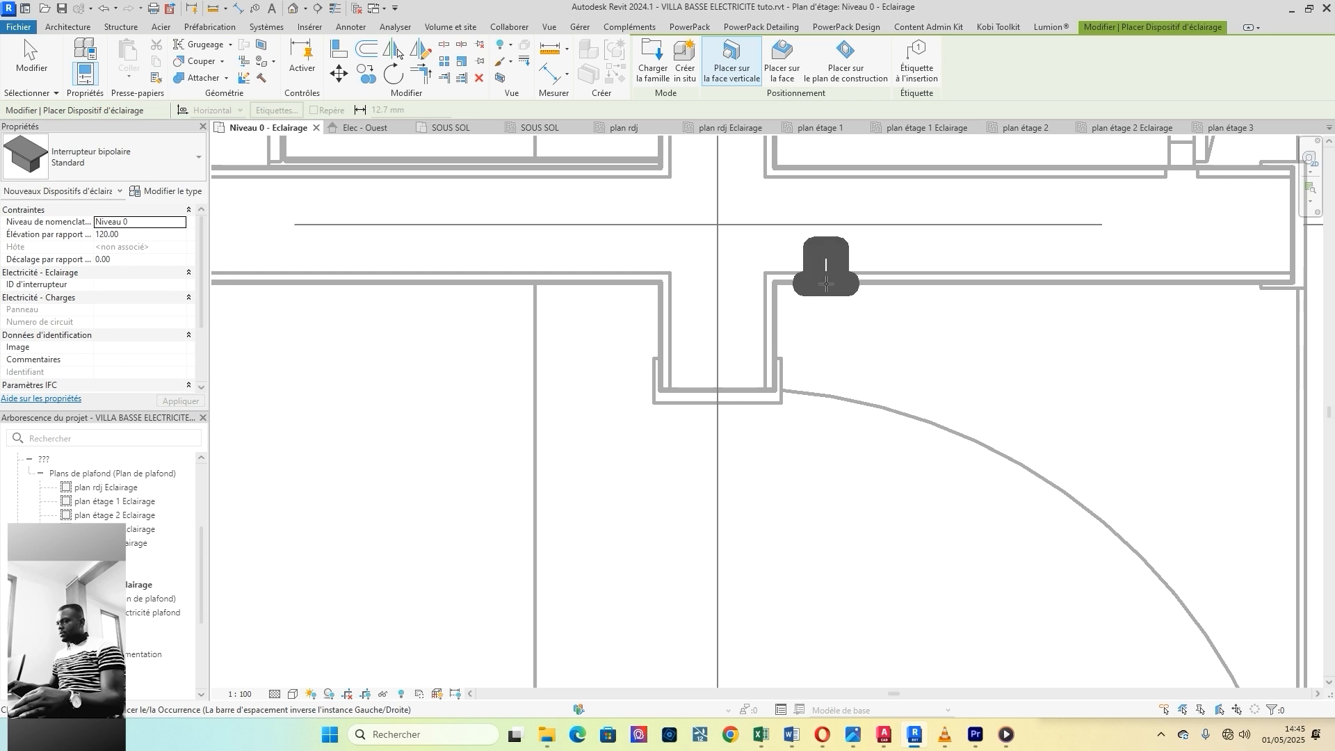
{"action": "left_click", "coordinate": [826, 283]}
Step: Place two Interrupteur bipolaire side by side on the Y7 wall behind the bed's headboard
{"action": "scroll", "coordinate": [828, 417], "scroll_direction": "down", "scroll_amount": 3}
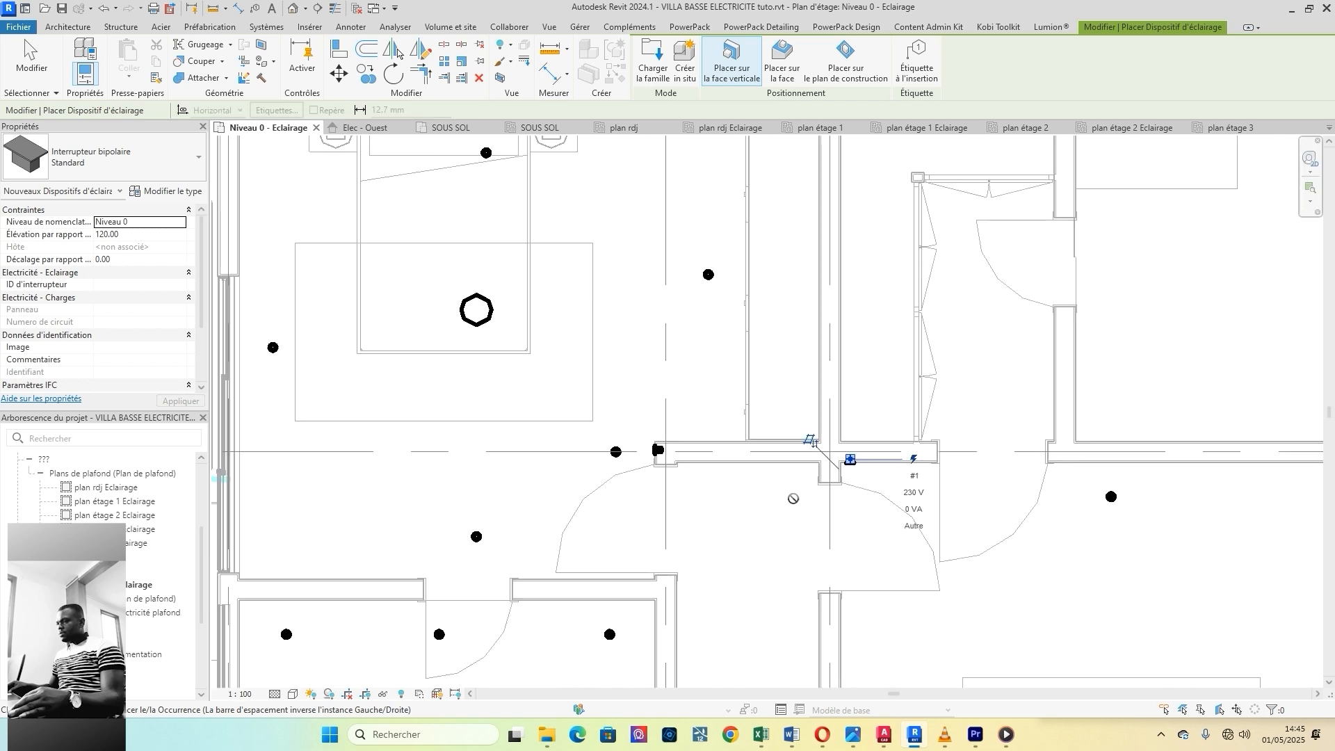
{"action": "middle_click_drag", "start_coordinate": [566, 425], "coordinate": [754, 599]}
{"action": "scroll", "coordinate": [586, 301], "scroll_direction": "up", "scroll_amount": 1}
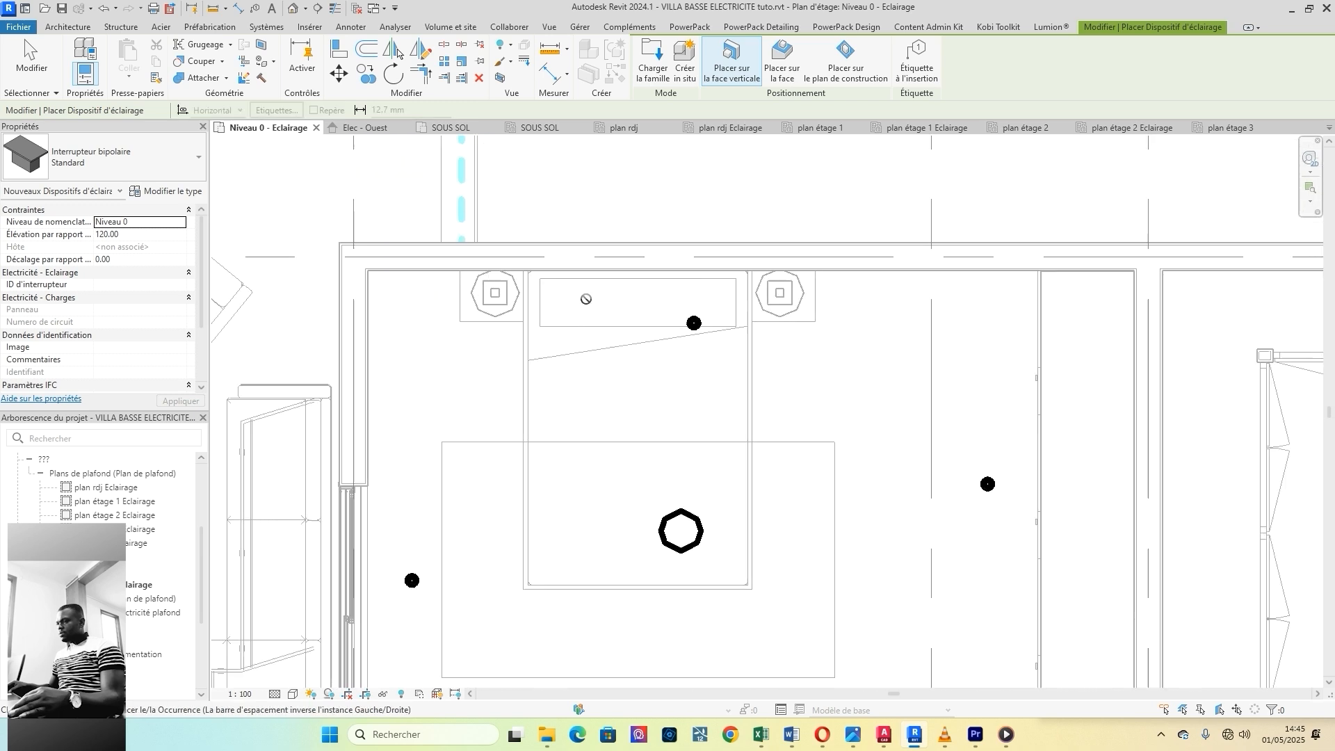
{"action": "scroll", "coordinate": [598, 297], "scroll_direction": "up", "scroll_amount": 2}
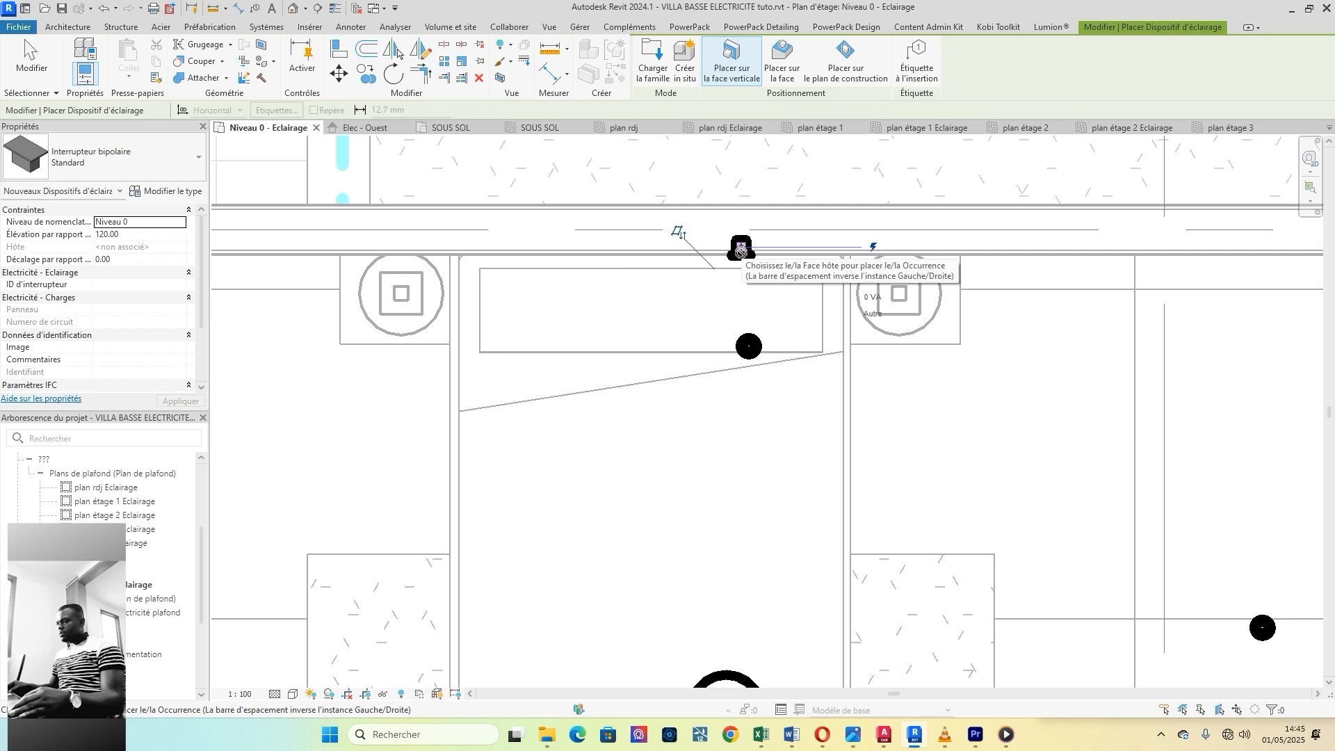
{"action": "left_click", "coordinate": [740, 250]}
{"action": "scroll", "coordinate": [695, 250], "scroll_direction": "up", "scroll_amount": 2}
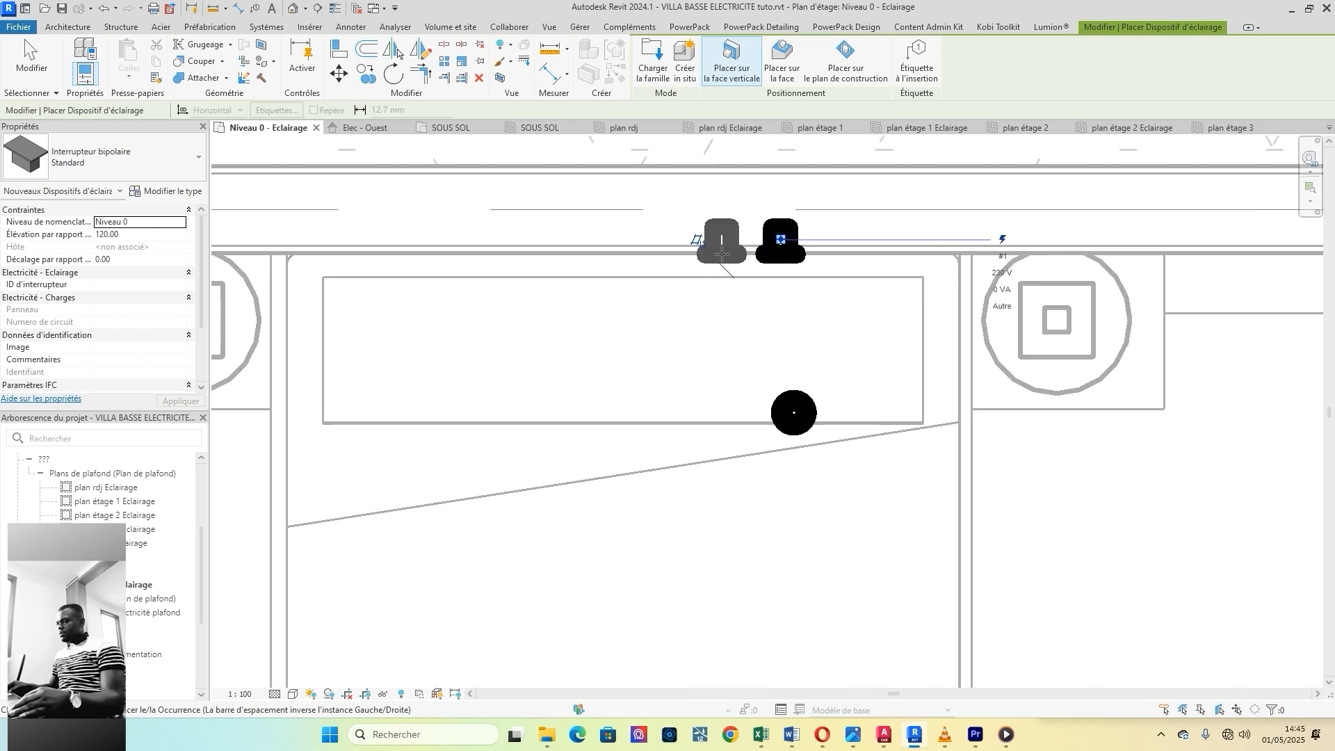
{"action": "left_click", "coordinate": [723, 247]}
Step: Place an Interrupteur bipolaire on the bedroom side of the bathroom wall below Y6, beside the bathroom door
{"action": "scroll", "coordinate": [612, 278], "scroll_direction": "down", "scroll_amount": 5}
{"action": "scroll", "coordinate": [656, 348], "scroll_direction": "down", "scroll_amount": 2}
{"action": "scroll", "coordinate": [645, 595], "scroll_direction": "up", "scroll_amount": 4}
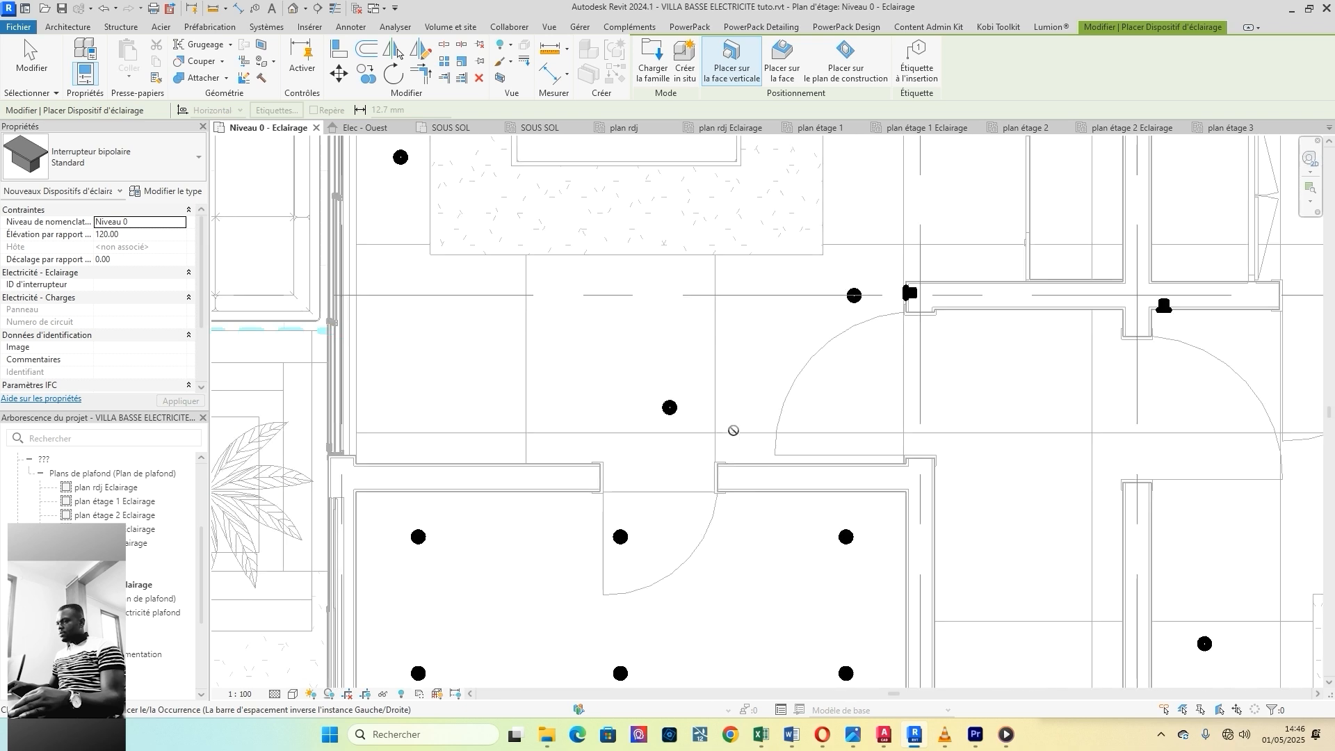
{"action": "scroll", "coordinate": [728, 445], "scroll_direction": "up", "scroll_amount": 4}
{"action": "left_click", "coordinate": [729, 478]}
Step: Place an Interrupteur bipolaire on the bedroom side of the Y6 wall, beside the door to the dressing area
{"action": "scroll", "coordinate": [640, 438], "scroll_direction": "down", "scroll_amount": 6}
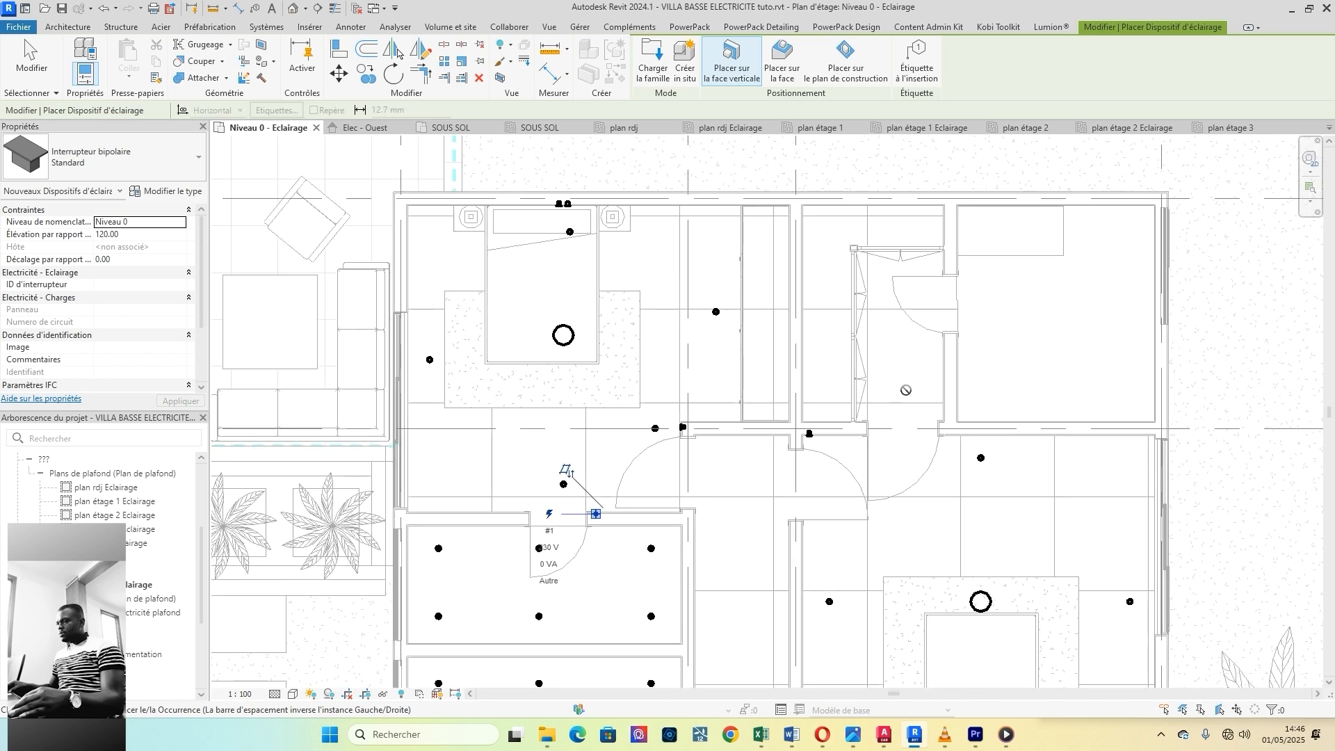
{"action": "middle_click_drag", "start_coordinate": [905, 389], "coordinate": [680, 409]}
{"action": "scroll", "coordinate": [679, 389], "scroll_direction": "up", "scroll_amount": 2}
{"action": "scroll", "coordinate": [647, 362], "scroll_direction": "up", "scroll_amount": 2}
{"action": "scroll", "coordinate": [622, 377], "scroll_direction": "up", "scroll_amount": 2}
{"action": "scroll", "coordinate": [530, 306], "scroll_direction": "up", "scroll_amount": 2}
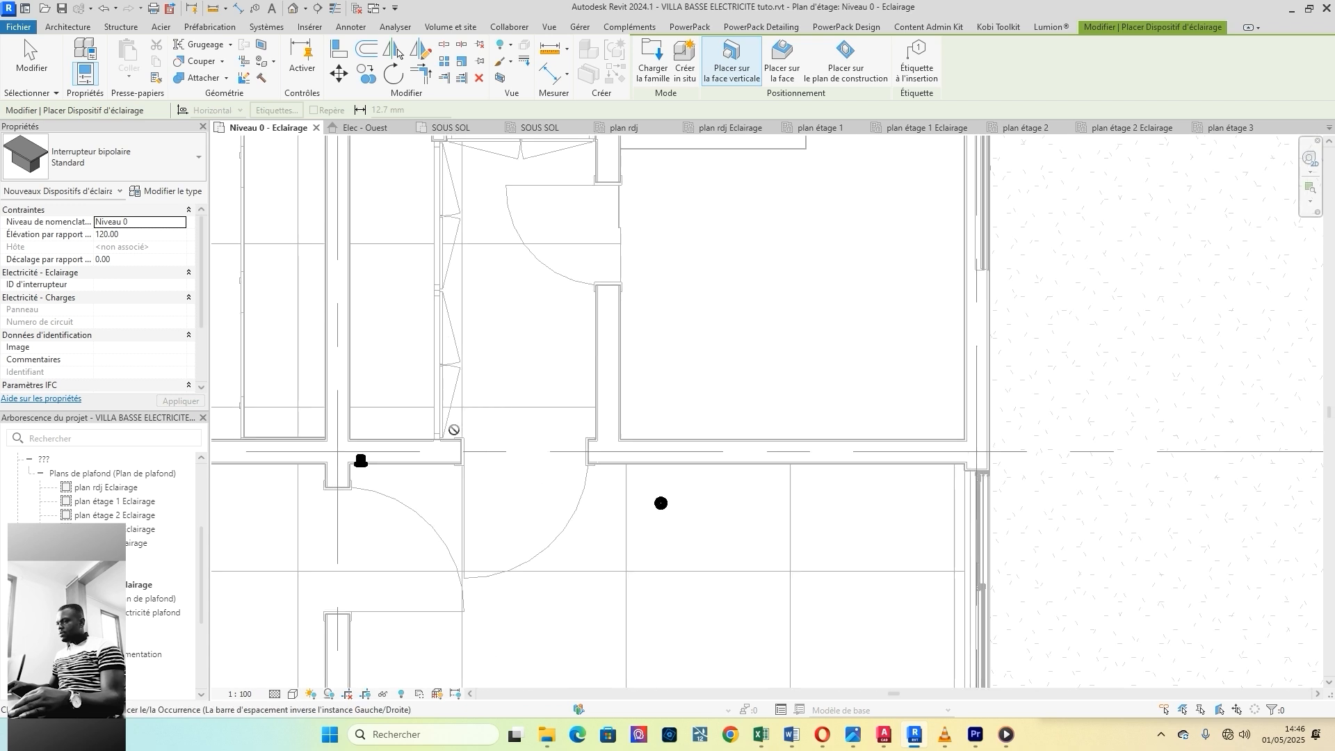
{"action": "scroll", "coordinate": [454, 430], "scroll_direction": "up", "scroll_amount": 2}
{"action": "scroll", "coordinate": [619, 497], "scroll_direction": "up", "scroll_amount": 2}
{"action": "scroll", "coordinate": [666, 461], "scroll_direction": "up", "scroll_amount": 3}
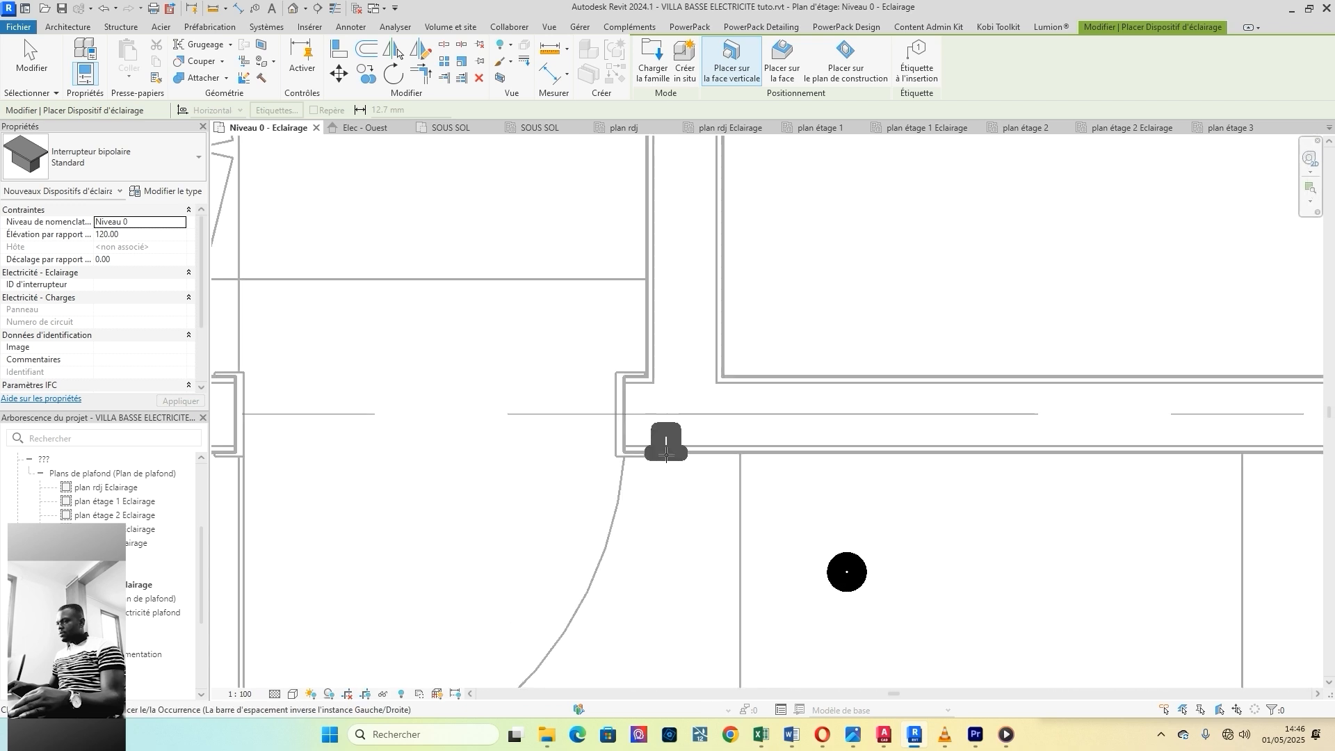
{"action": "left_click", "coordinate": [664, 448]}
Step: Place an Interrupteur bipolaire on the dressing side of the partition between Y6 and Y7, beside the inner room's door
{"action": "scroll", "coordinate": [609, 501], "scroll_direction": "down", "scroll_amount": 4}
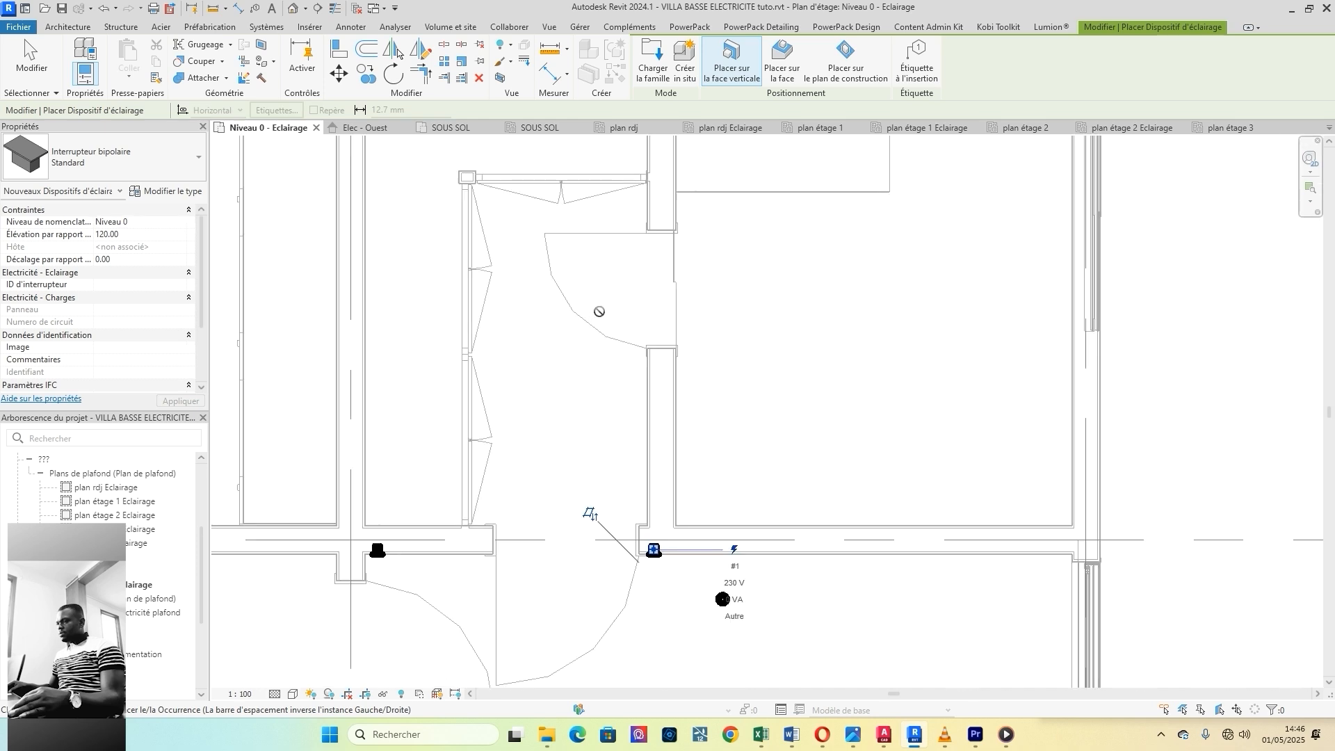
{"action": "scroll", "coordinate": [751, 336], "scroll_direction": "up", "scroll_amount": 3}
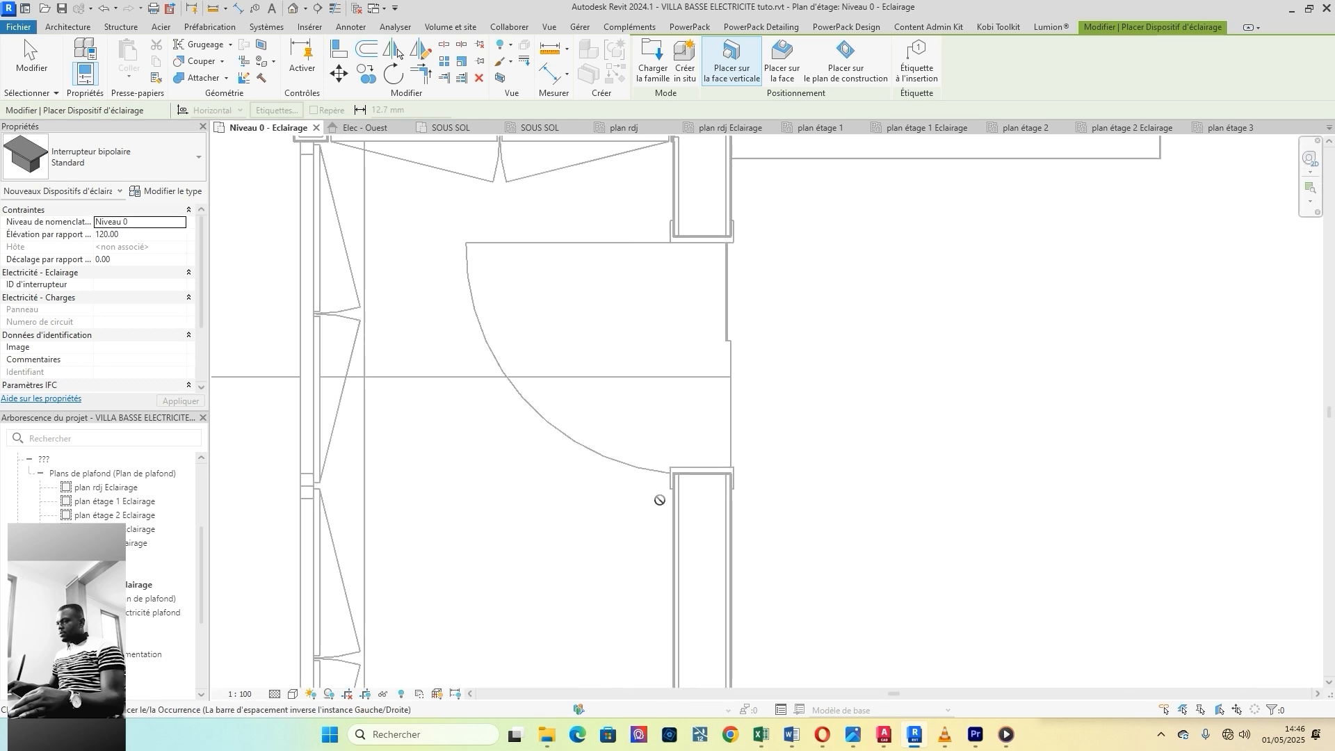
{"action": "scroll", "coordinate": [654, 480], "scroll_direction": "down", "scroll_amount": 4}
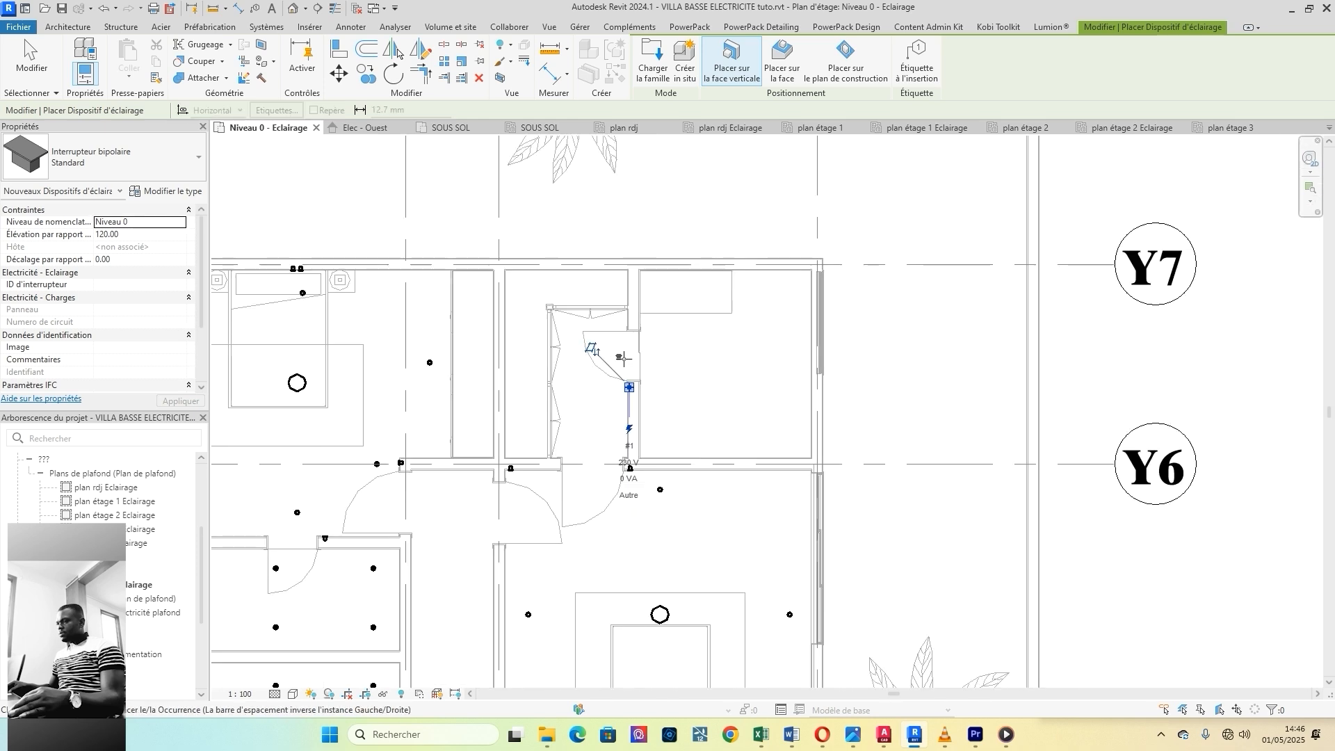
Step: Place two Interrupteur bipolaire side by side on the Y5 wall behind the headboard in the bedroom between Y5 and Y6, and end the placement
{"action": "middle_click_drag", "start_coordinate": [709, 522], "coordinate": [717, 347]}
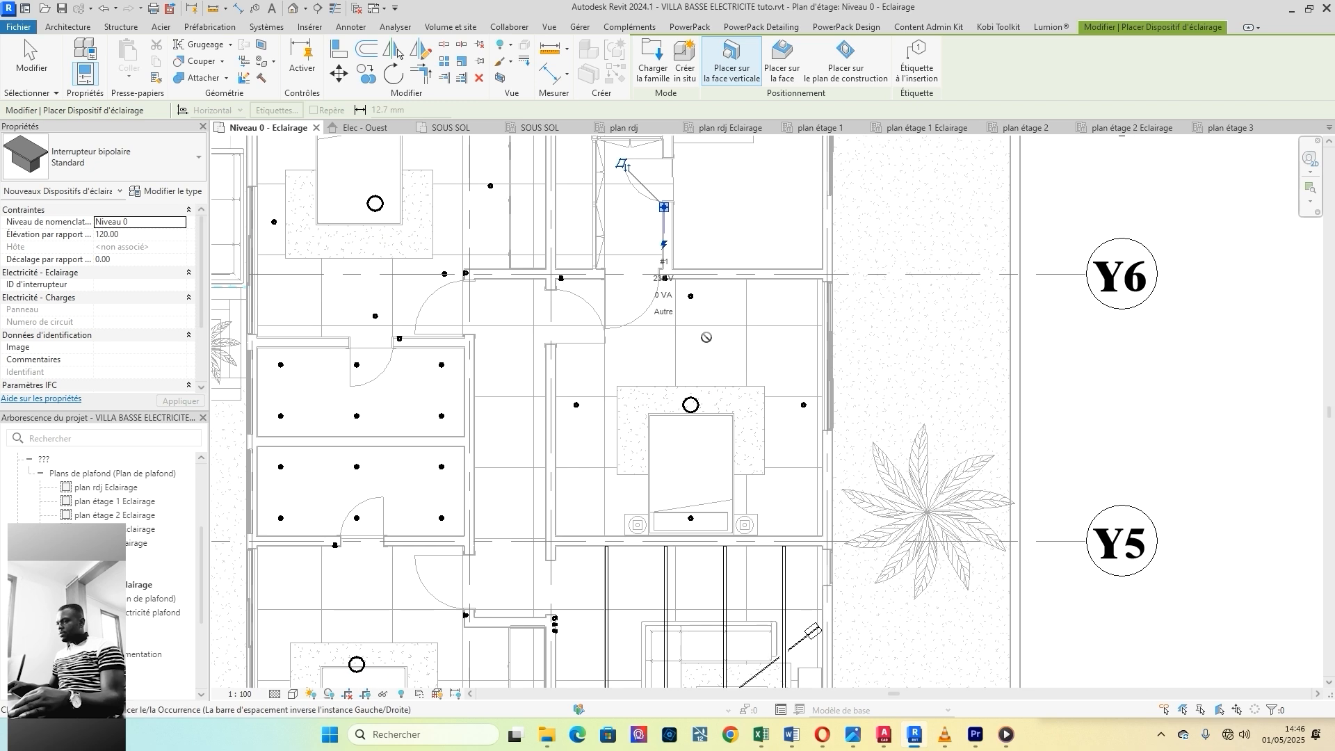
{"action": "scroll", "coordinate": [604, 347], "scroll_direction": "up", "scroll_amount": 2}
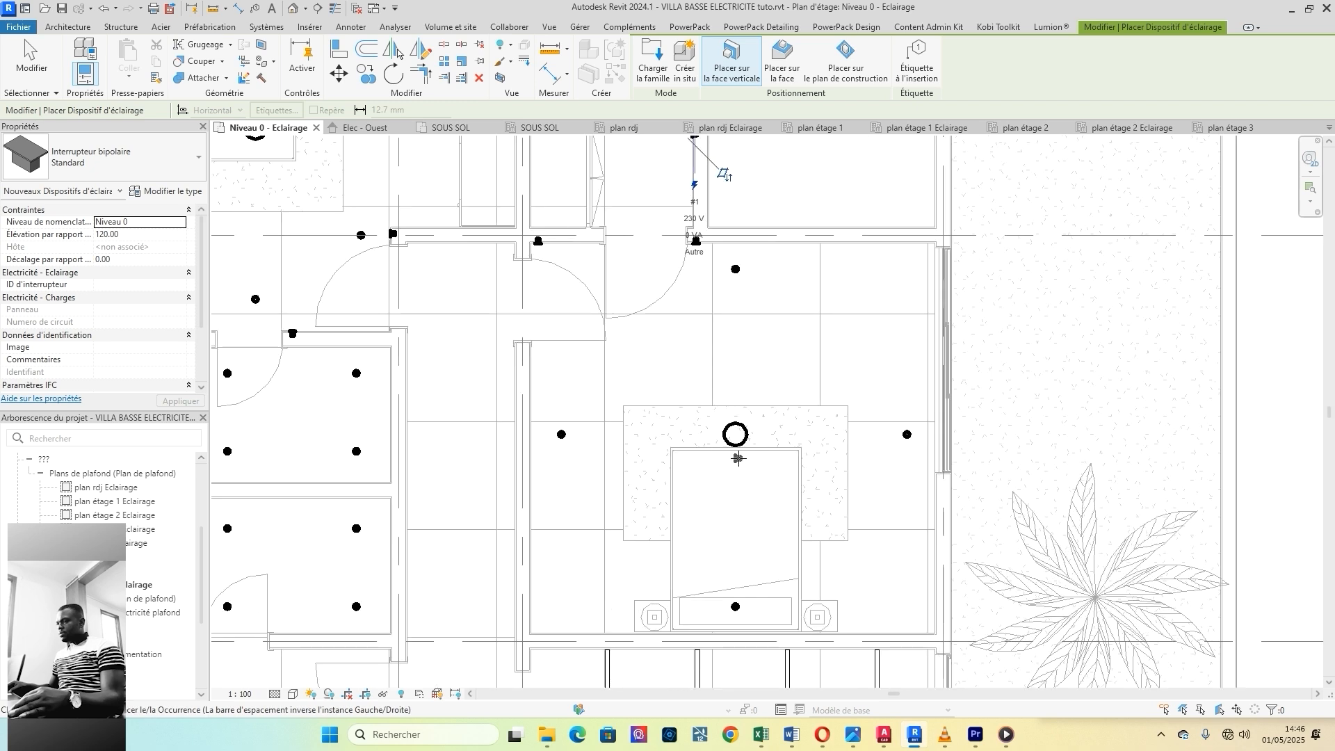
{"action": "scroll", "coordinate": [738, 459], "scroll_direction": "down", "scroll_amount": 2}
{"action": "scroll", "coordinate": [537, 248], "scroll_direction": "up", "scroll_amount": 5}
{"action": "scroll", "coordinate": [531, 248], "scroll_direction": "down", "scroll_amount": 5}
{"action": "scroll", "coordinate": [724, 445], "scroll_direction": "up", "scroll_amount": 8}
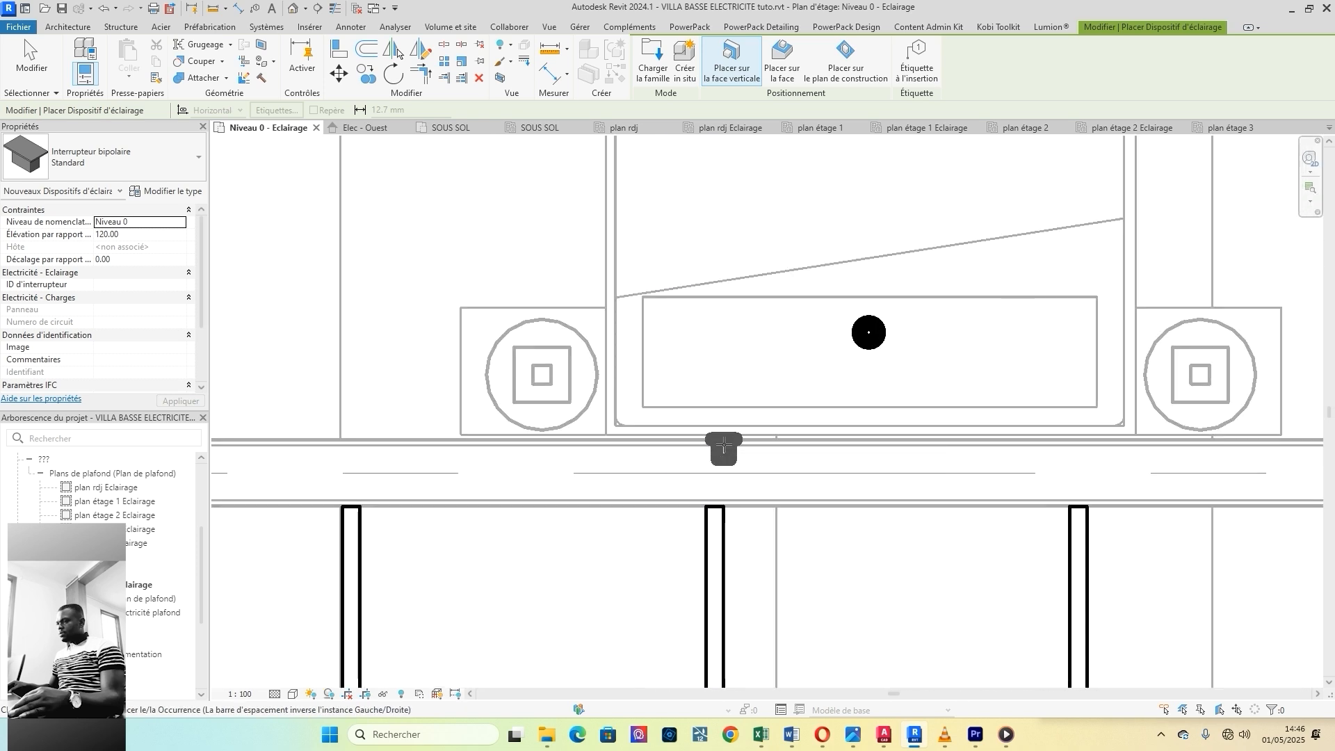
{"action": "left_click", "coordinate": [767, 443]}
{"action": "scroll", "coordinate": [767, 445], "scroll_direction": "down", "scroll_amount": 8}
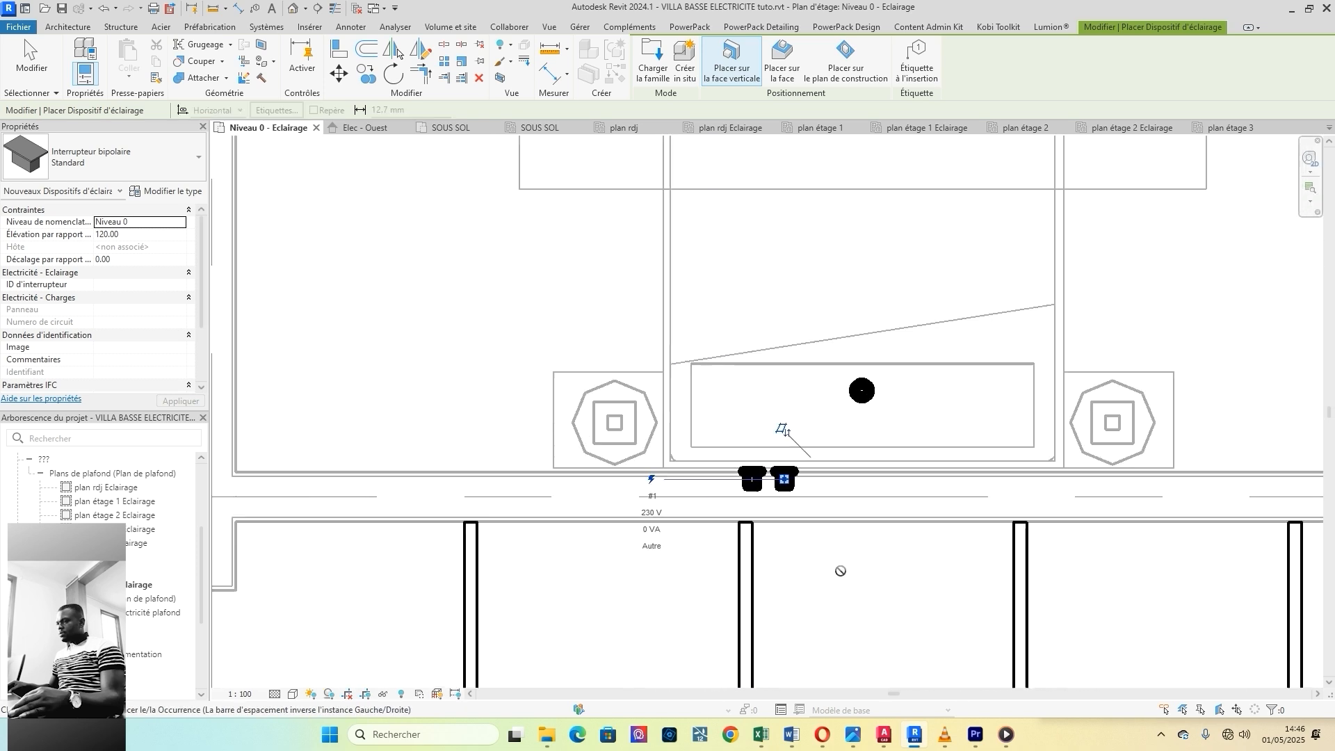
{"action": "scroll", "coordinate": [742, 381], "scroll_direction": "down", "scroll_amount": 2}
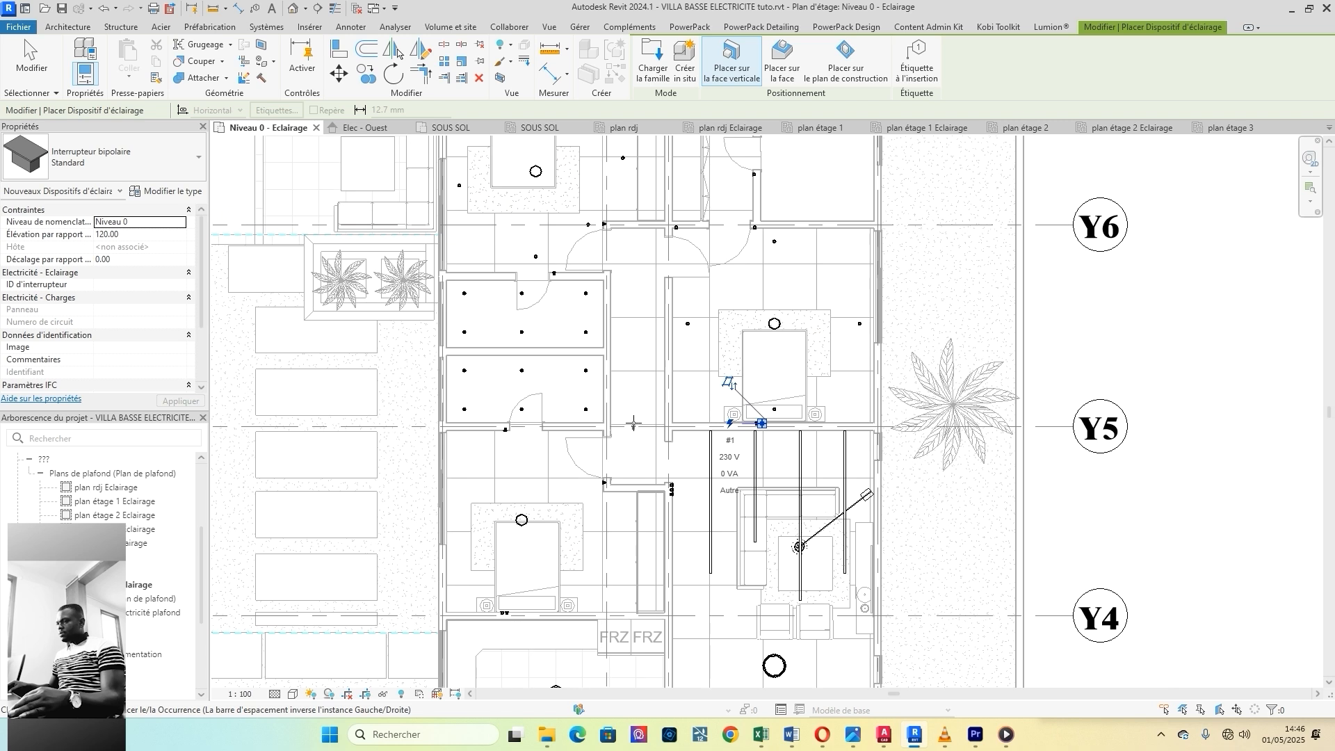
{"action": "scroll", "coordinate": [628, 335], "scroll_direction": "down", "scroll_amount": 3}
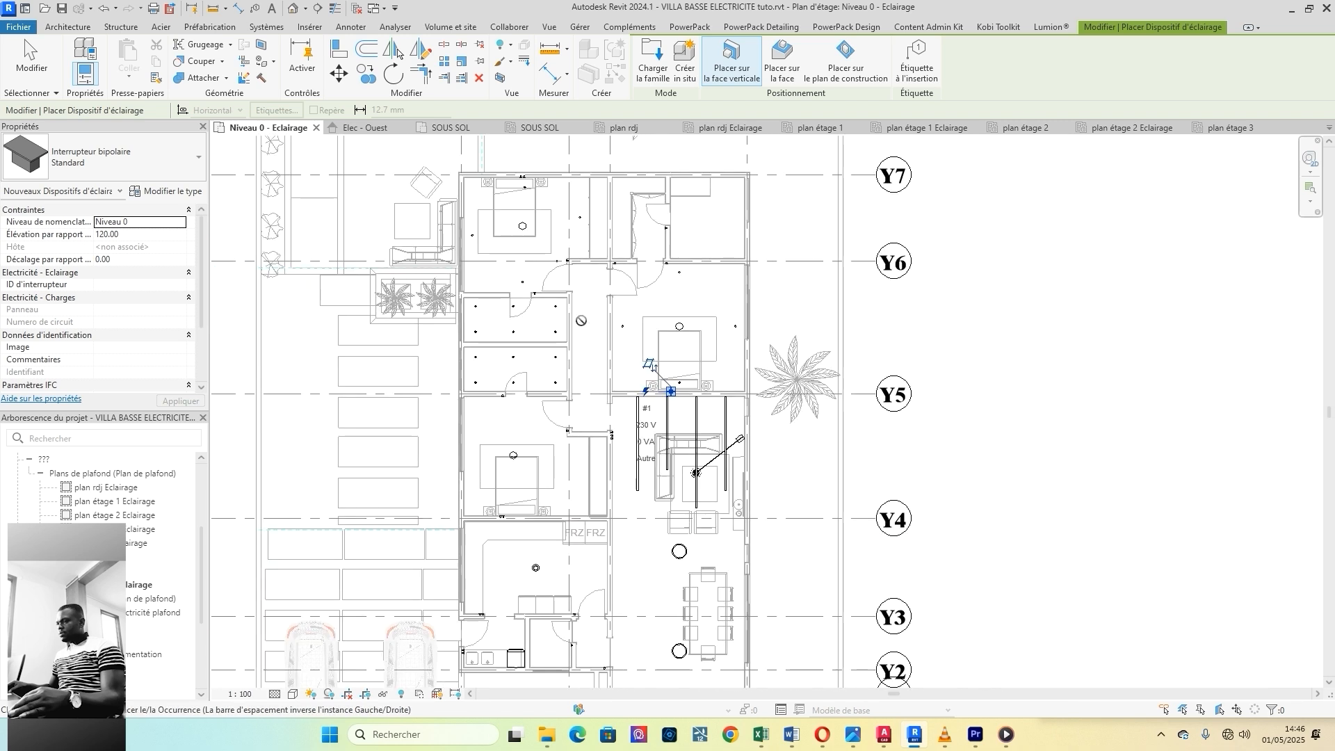
{"action": "key", "text": "Escape"}
{"action": "key", "text": "Escape"}
{"action": "scroll", "coordinate": [480, 356], "scroll_direction": "up", "scroll_amount": 5}
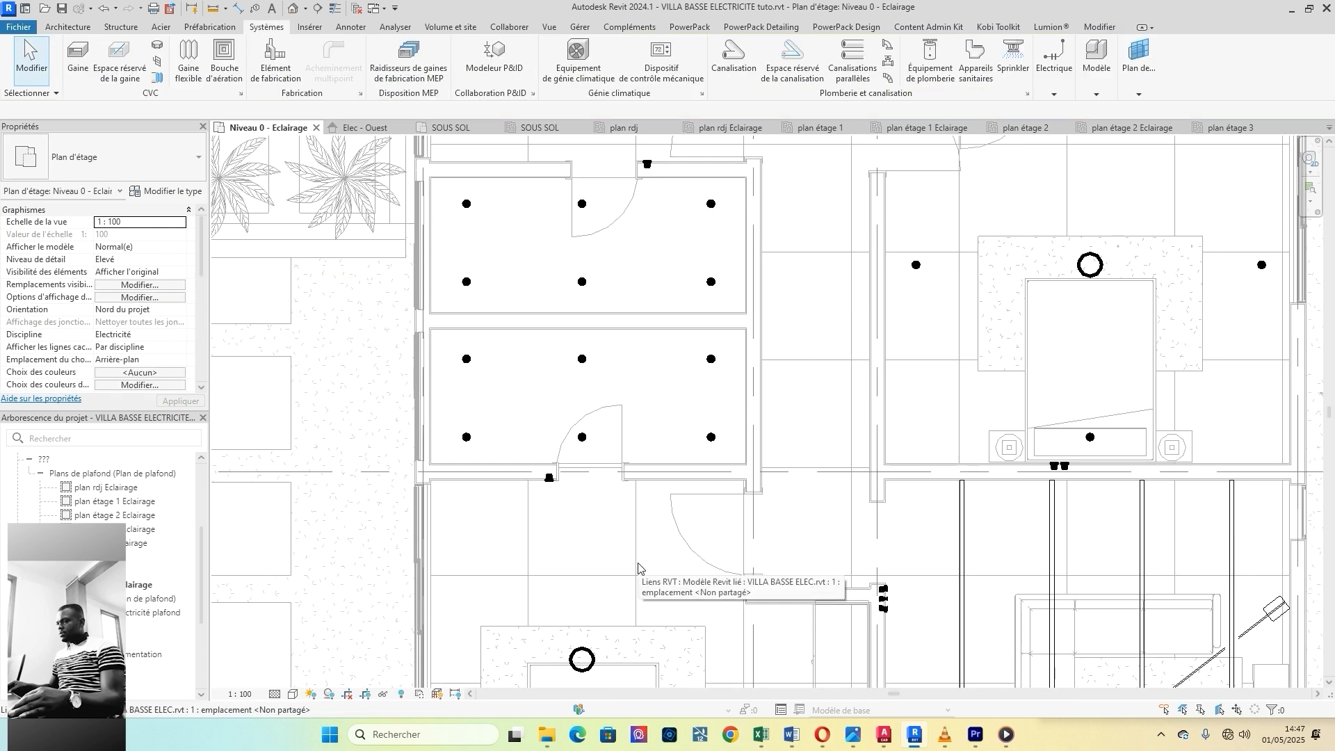